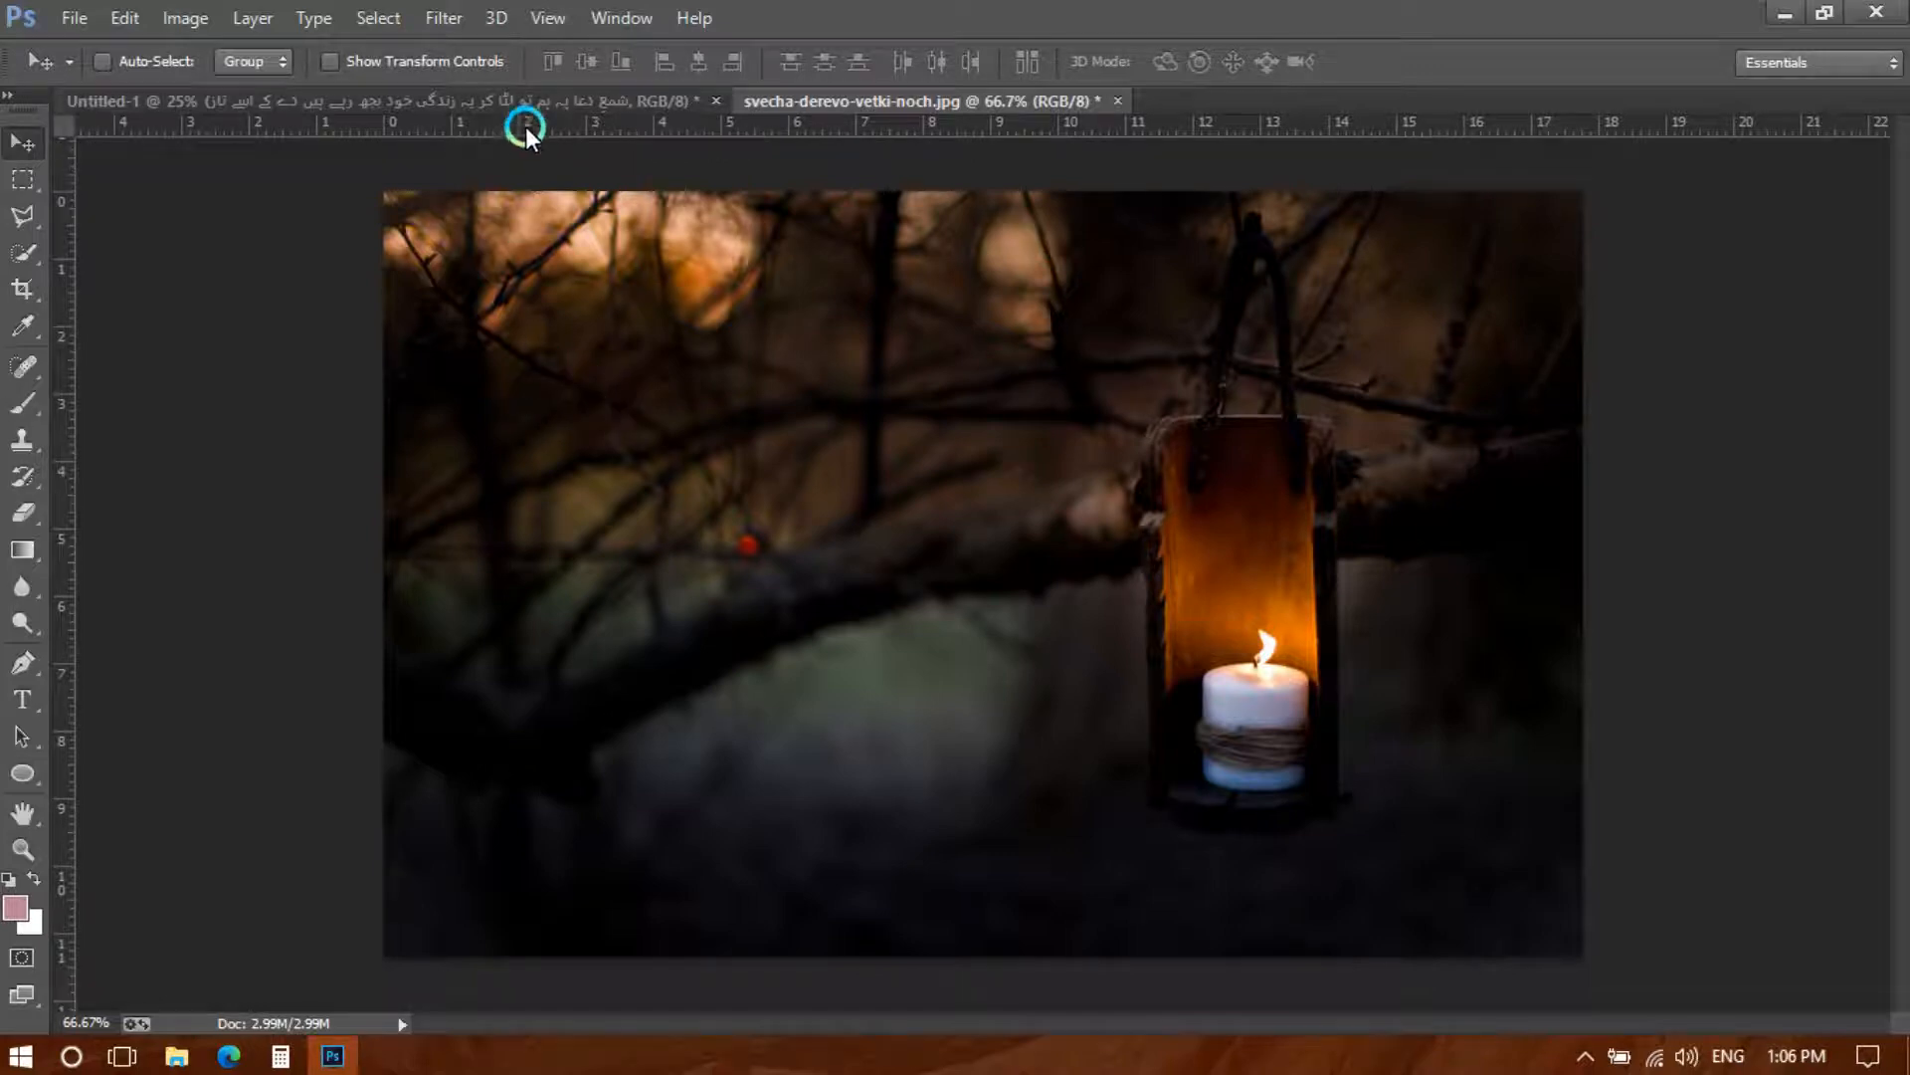
Reposition the Urdu verse around the middle of the Untitled-1 page, checking the candle photo document in between
left_click(511, 98)
mouse_move(989, 585)
left_mouse_down()
mouse_move(959, 597)
mouse_move(1025, 537)
mouse_move(963, 577)
left_mouse_up()
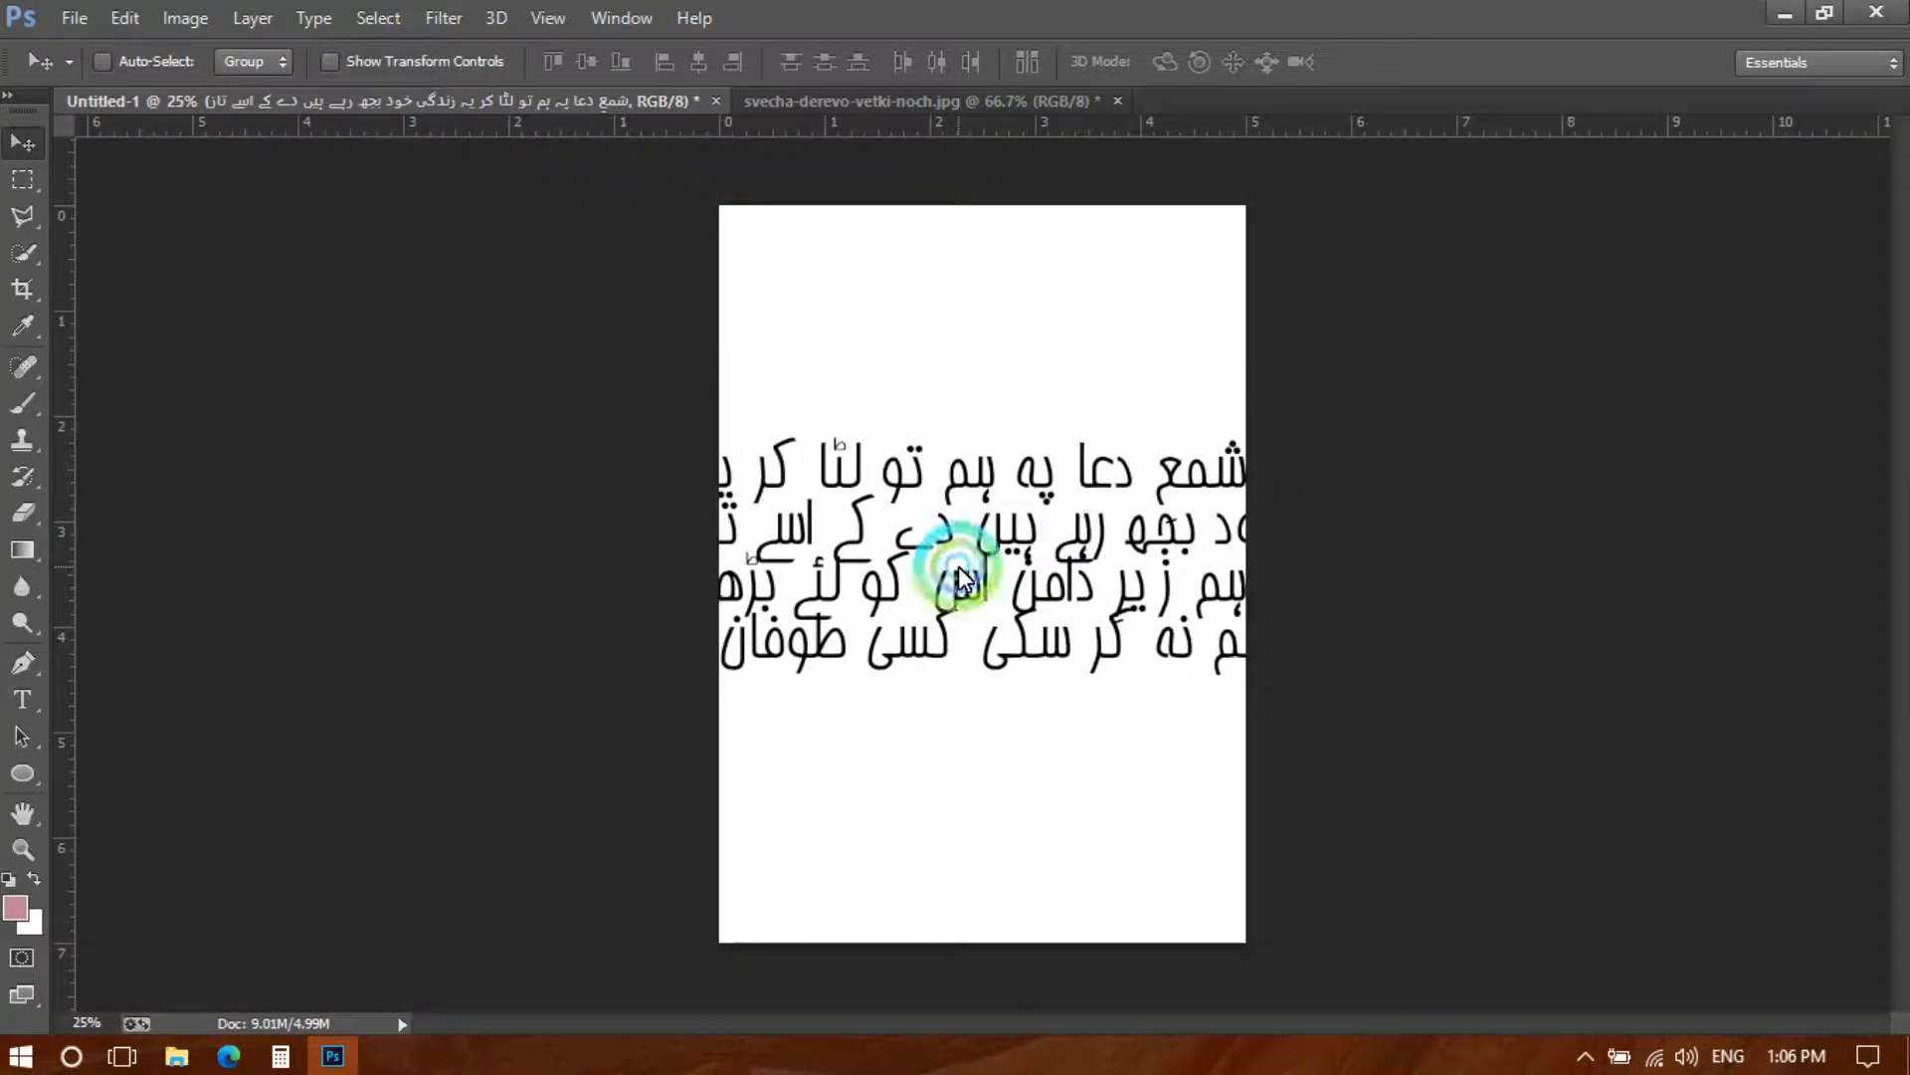
left_click_drag(1024, 554, 901, 589)
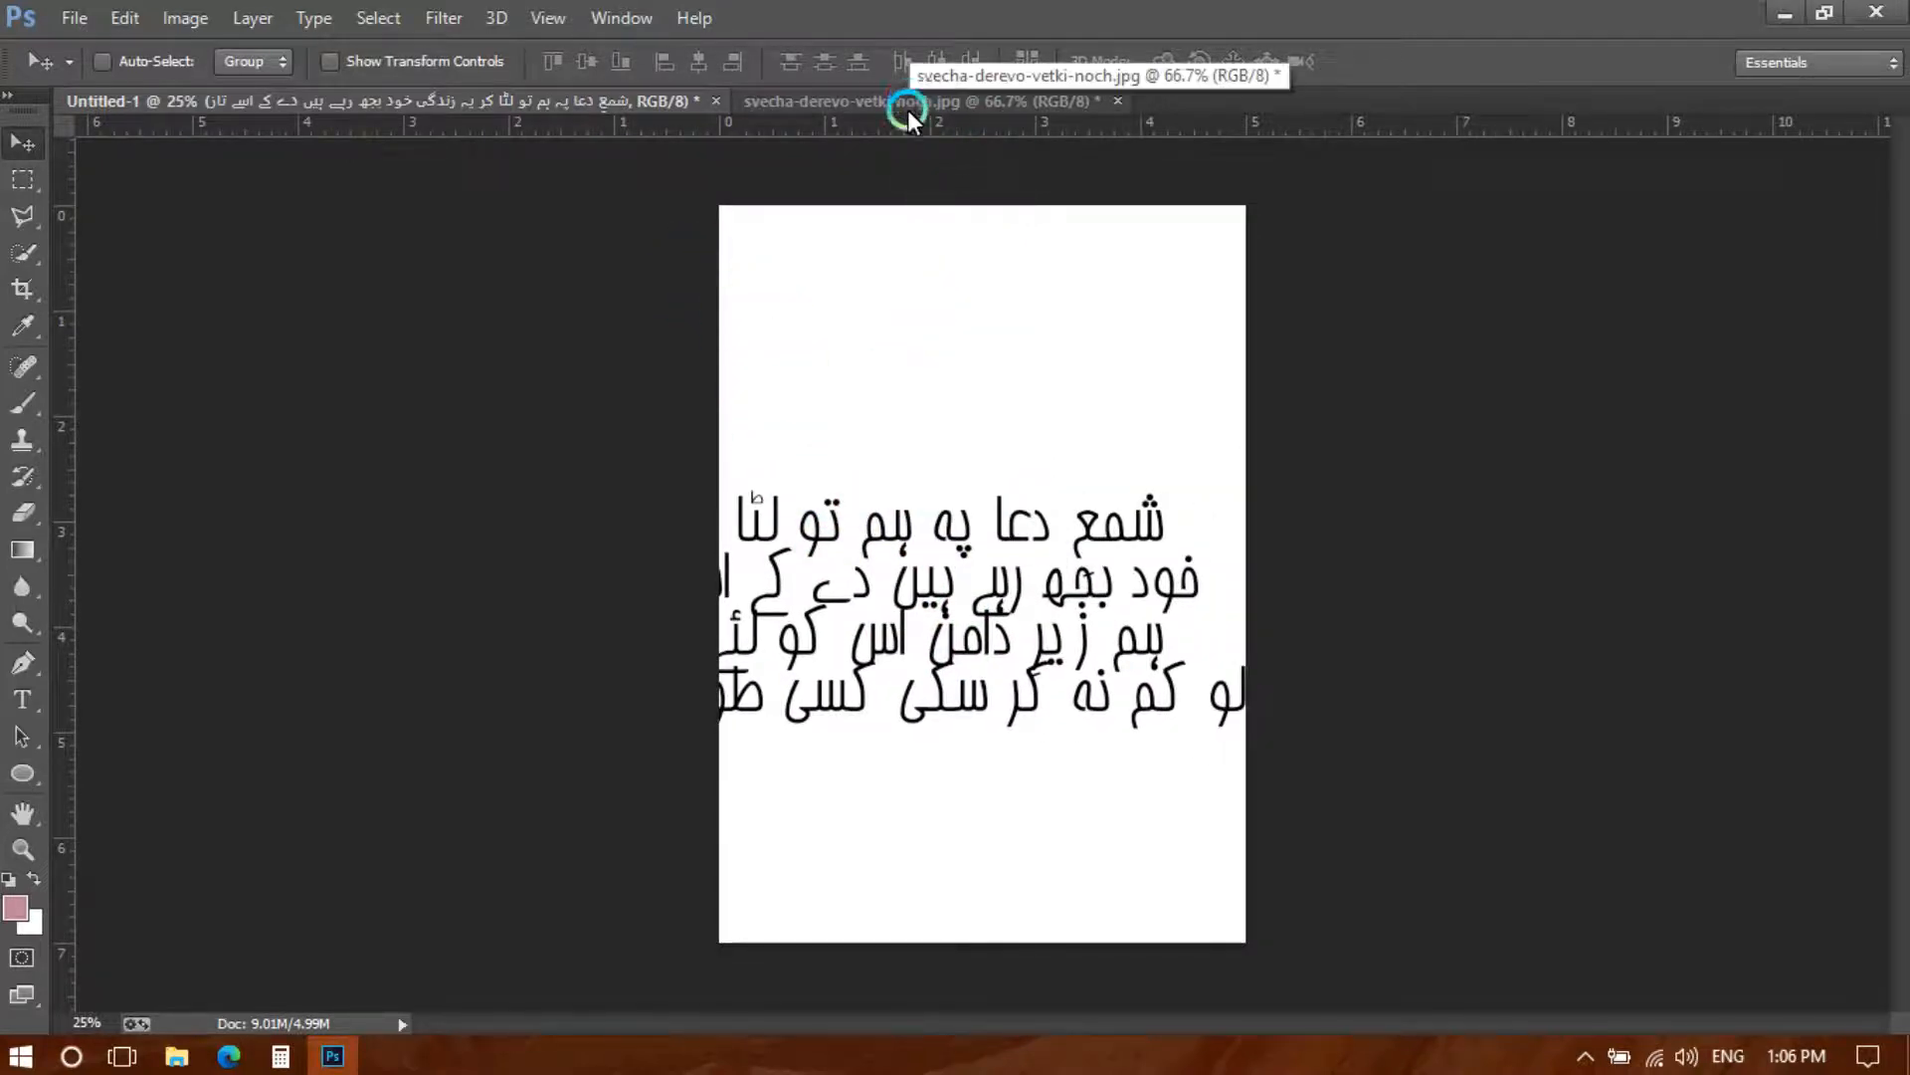
left_click_drag(985, 657, 1020, 622)
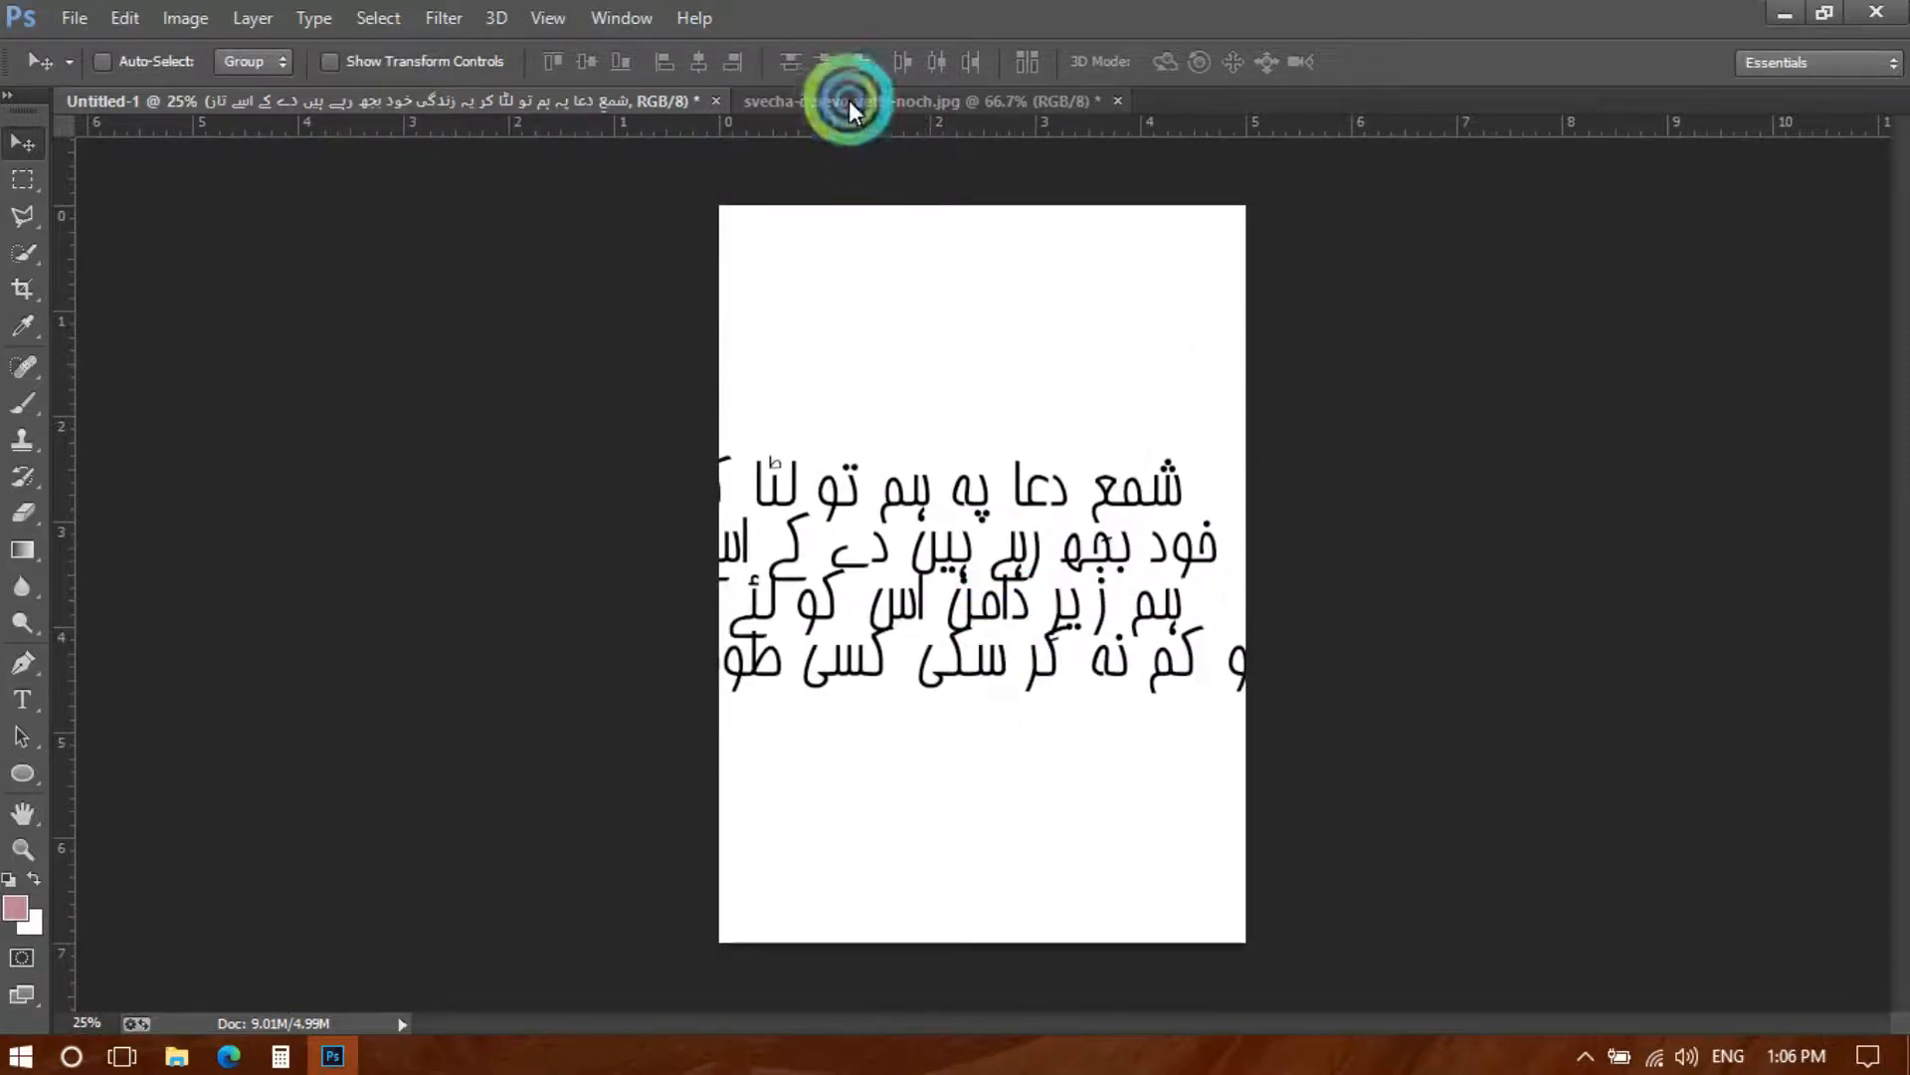
left_click(850, 99)
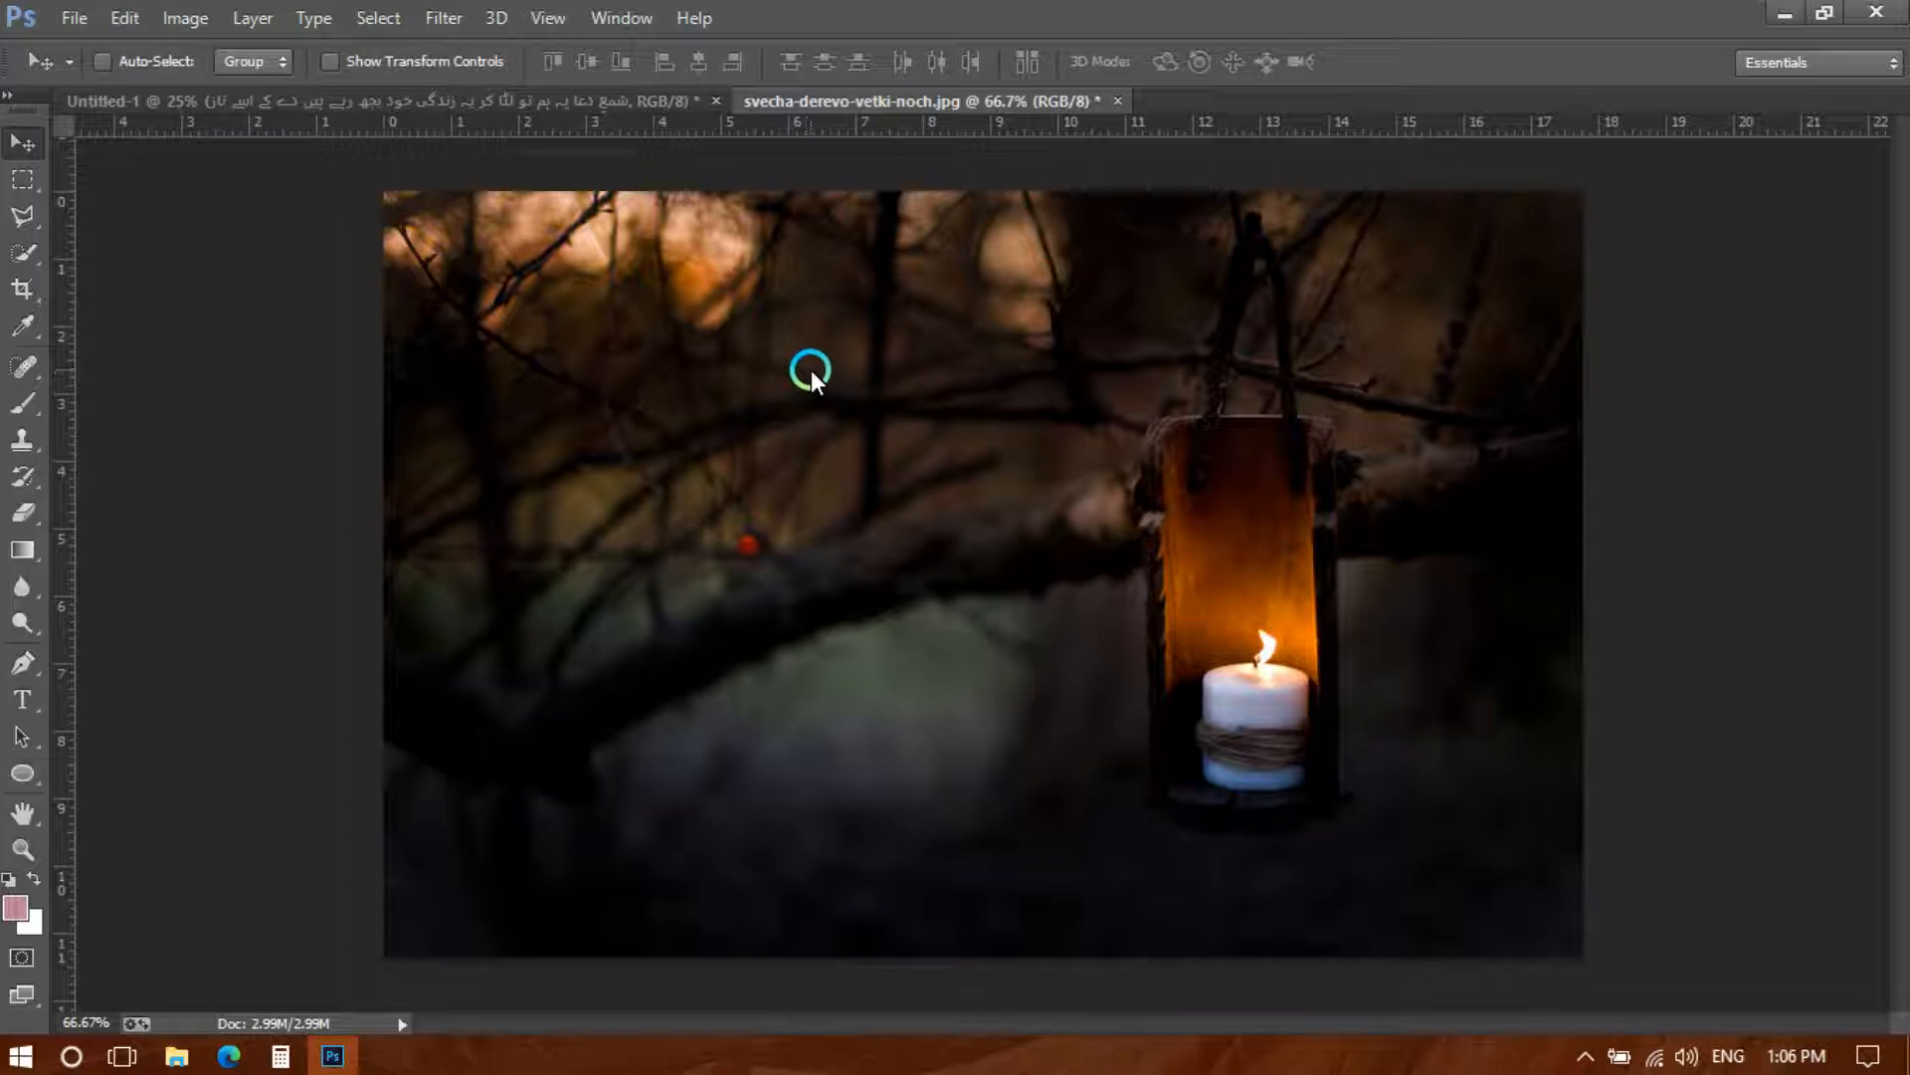
left_click(625, 102)
Launch InPage from its desktop shortcut and switch back to Photoshop
left_click(1784, 13)
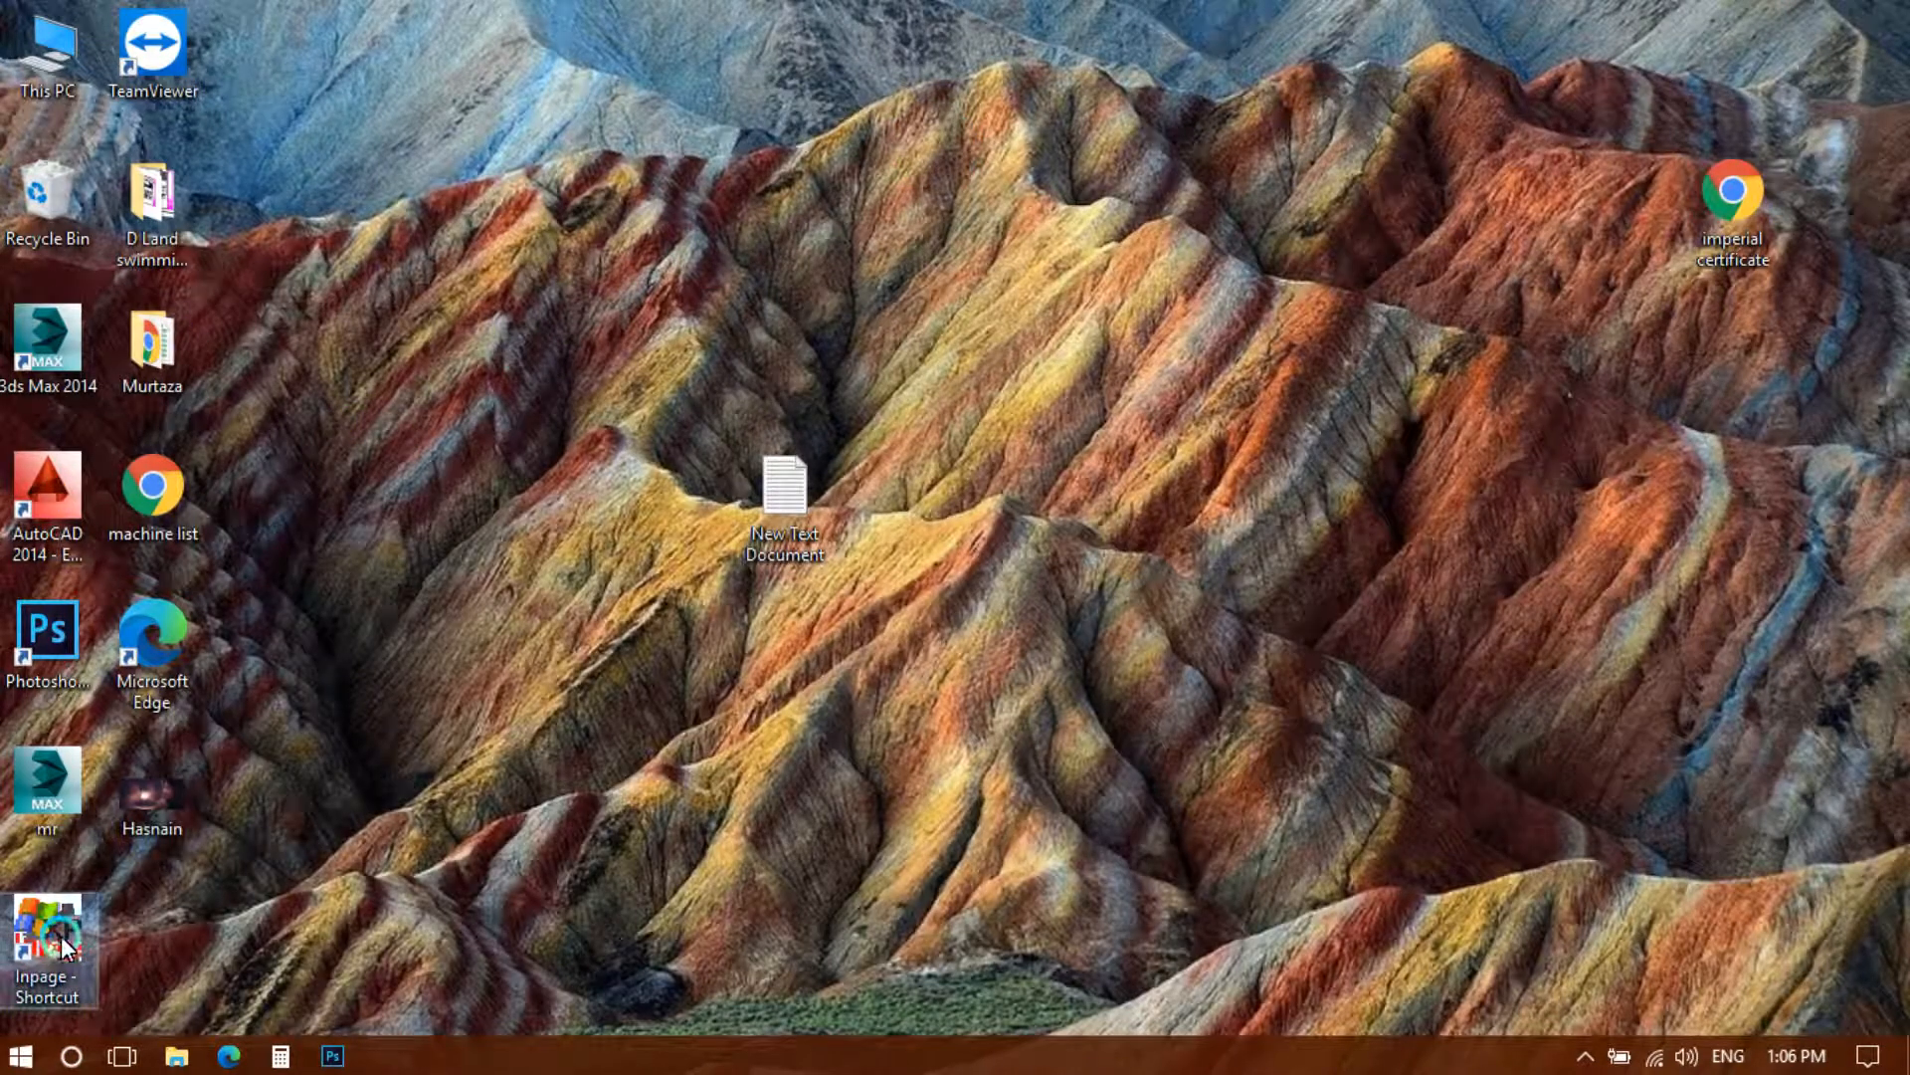
double_click(62, 946)
left_click(336, 1051)
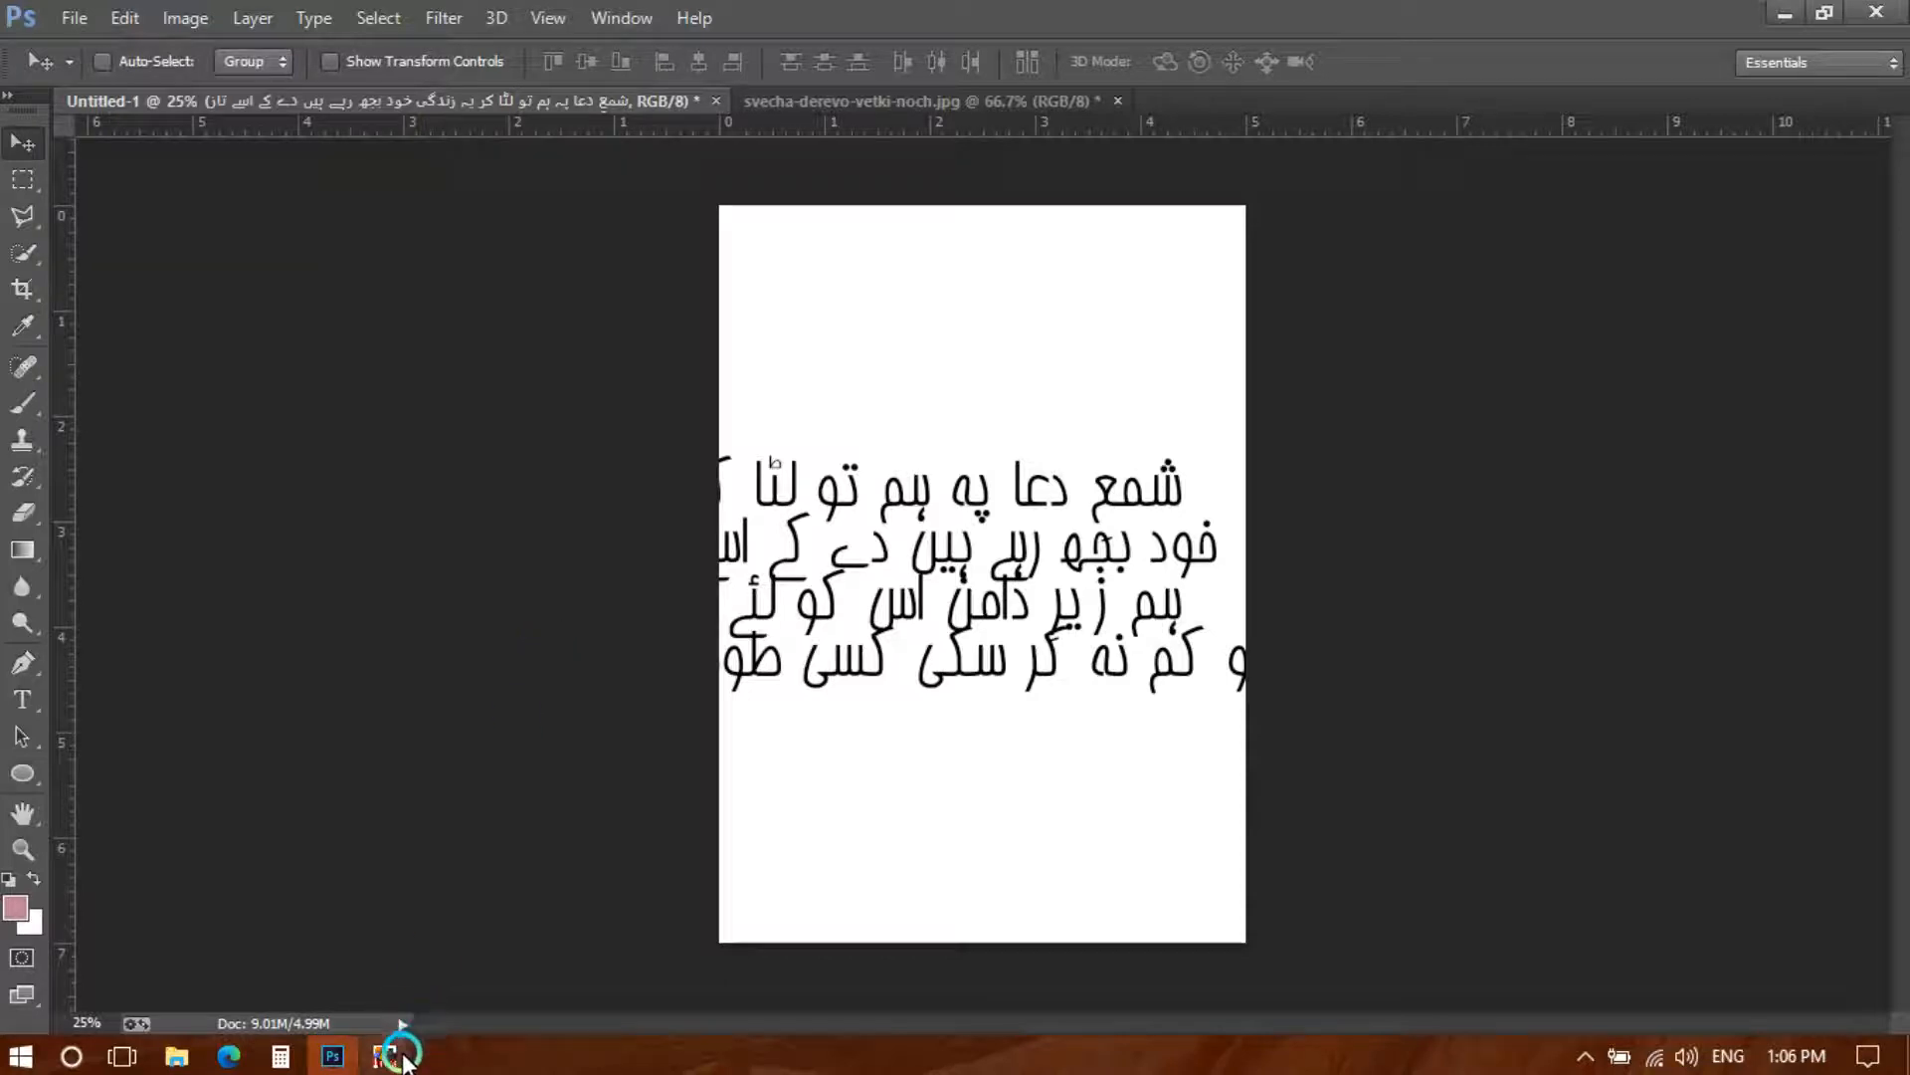
mouse_move(403, 1055)
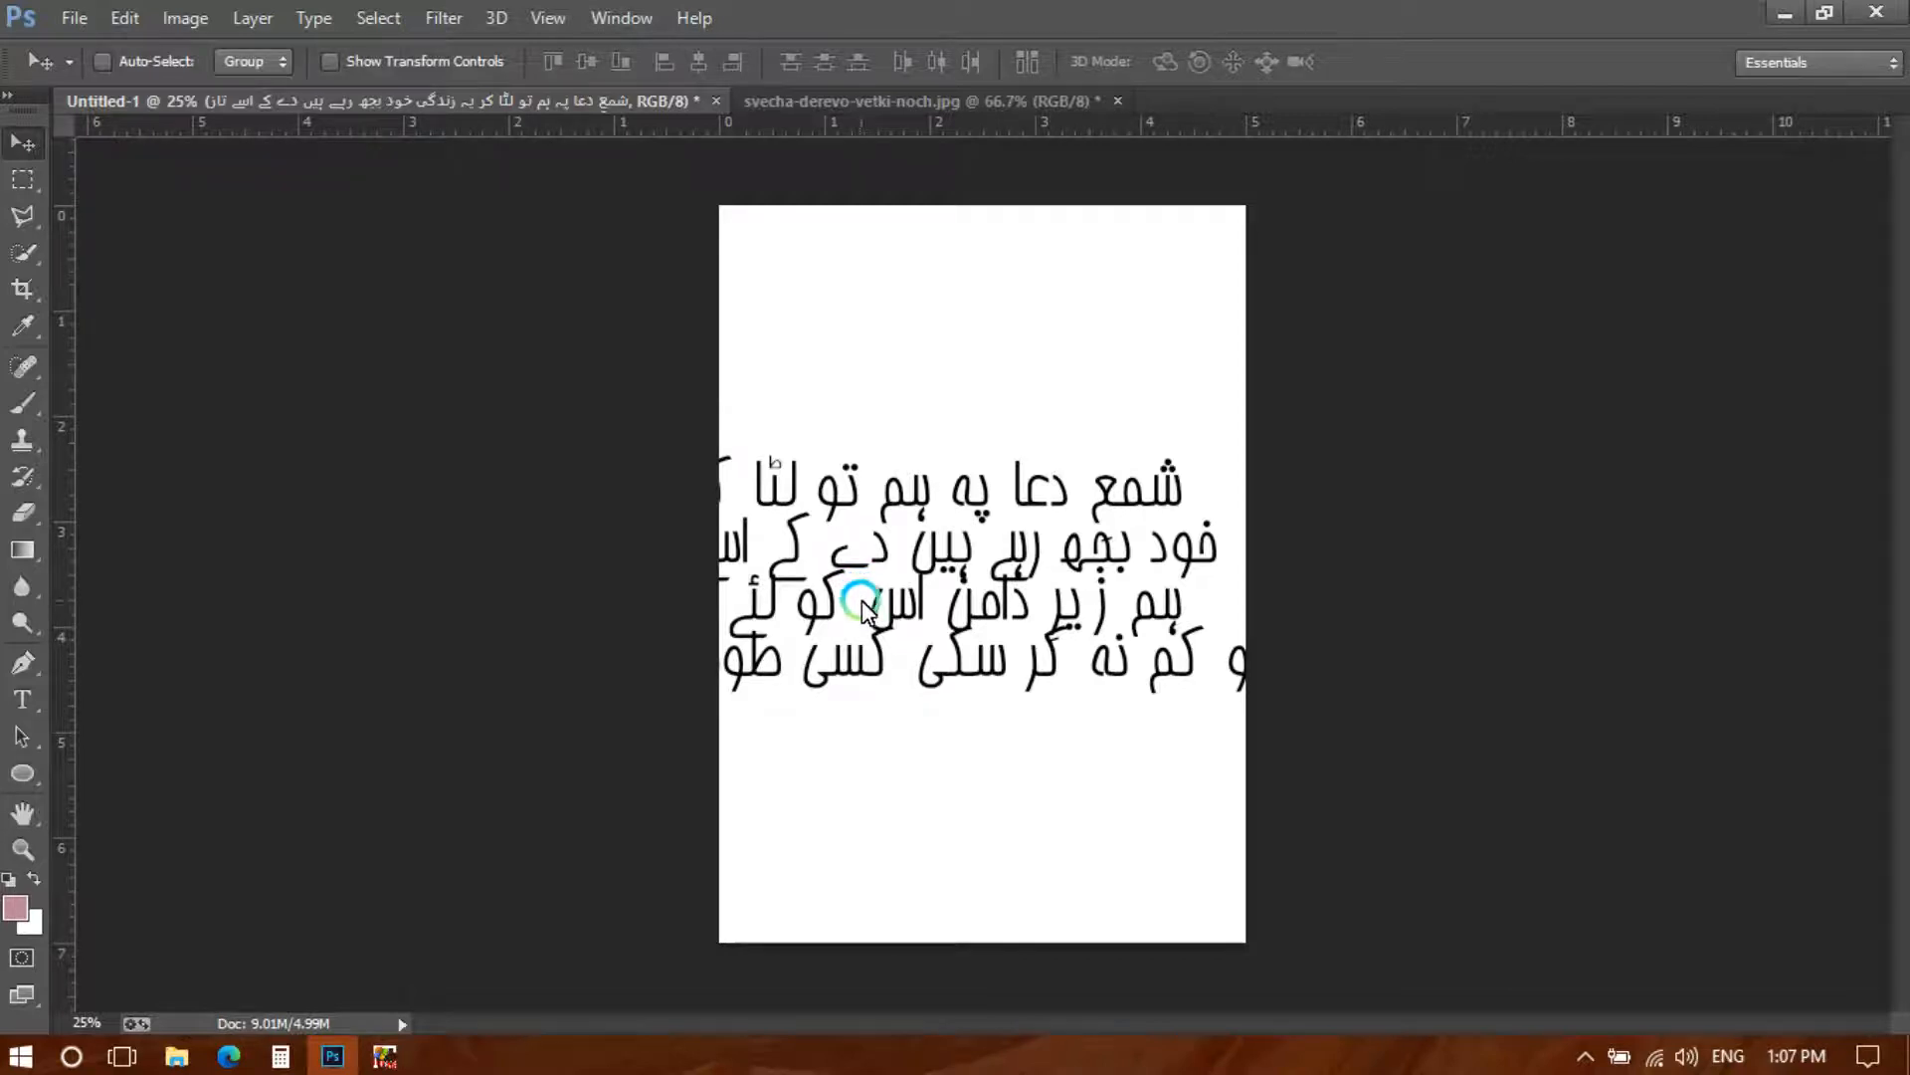
Copy the Urdu verse layer from Untitled-1 into the svecha-derevo-vetki-noch.jpg candle photo and shift it lower on the image
left_click_drag(916, 594, 836, 594)
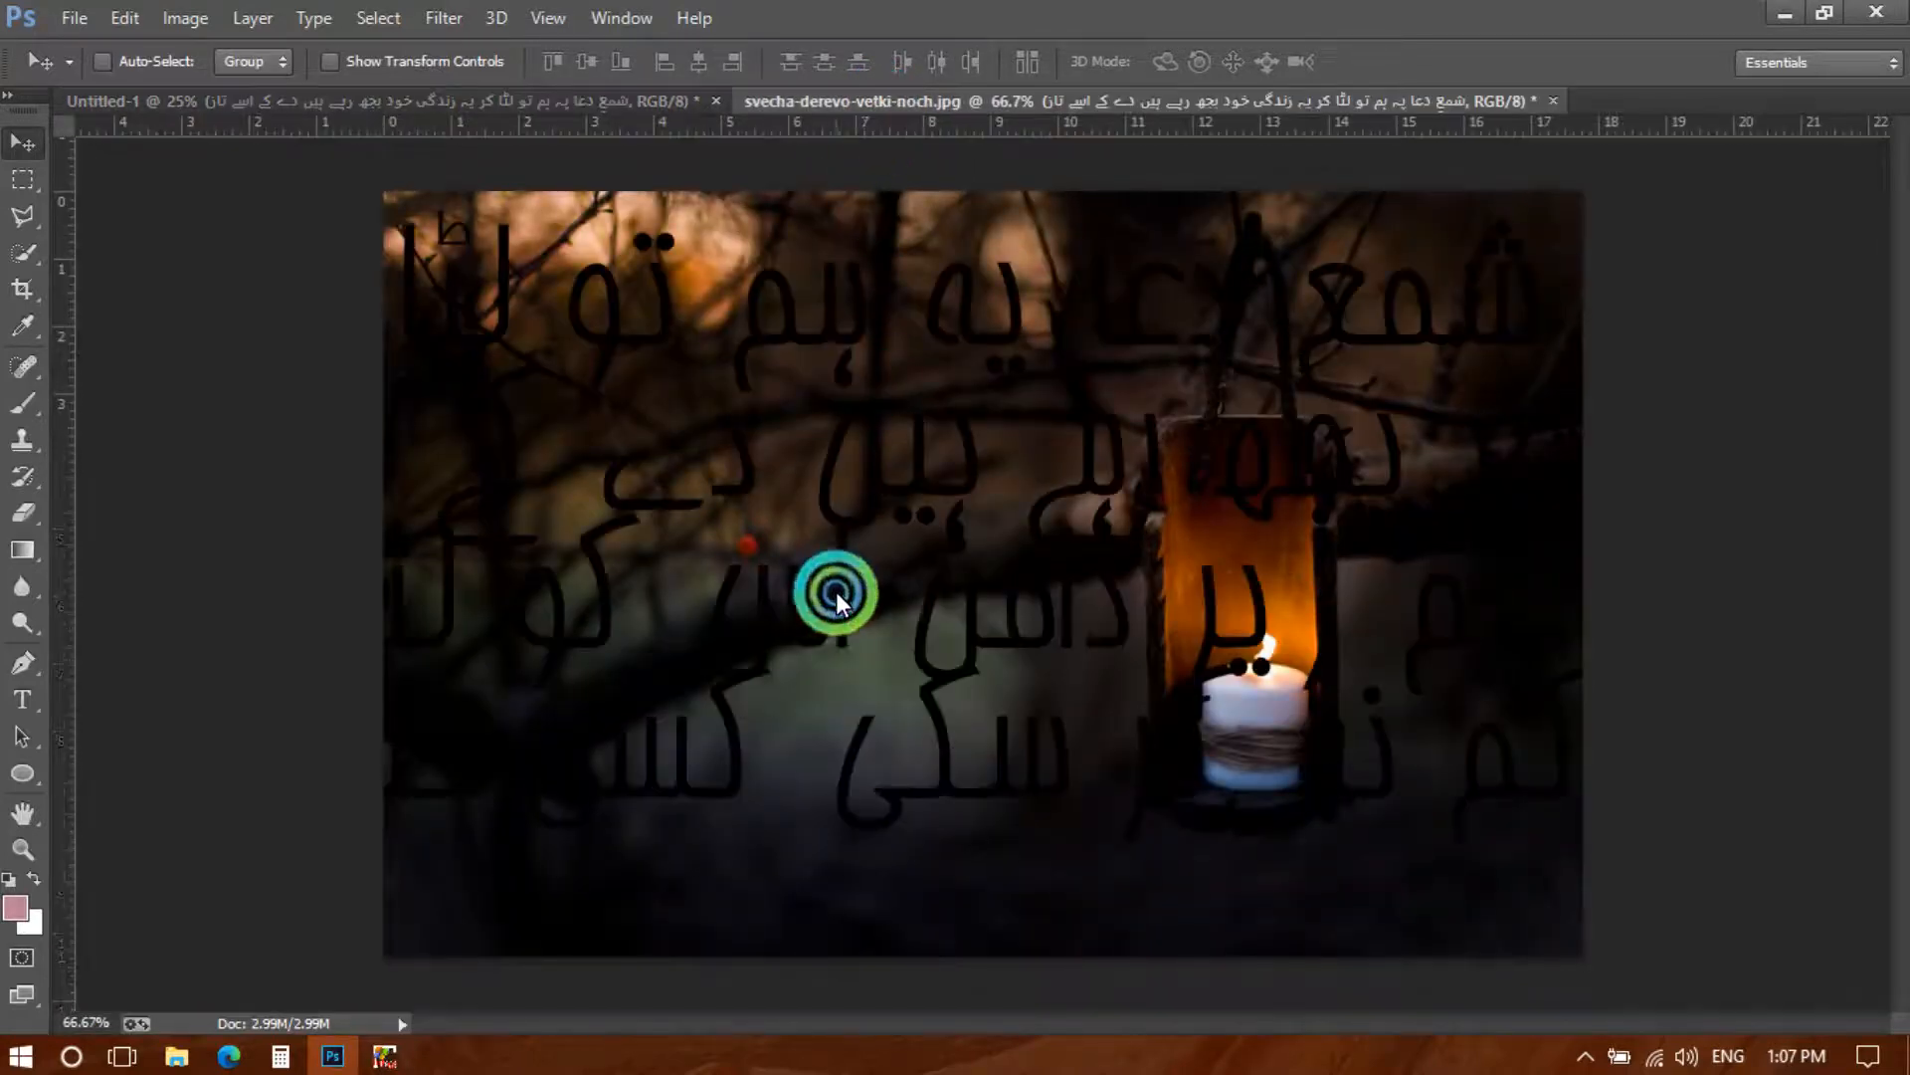
left_click_drag(983, 577, 891, 683)
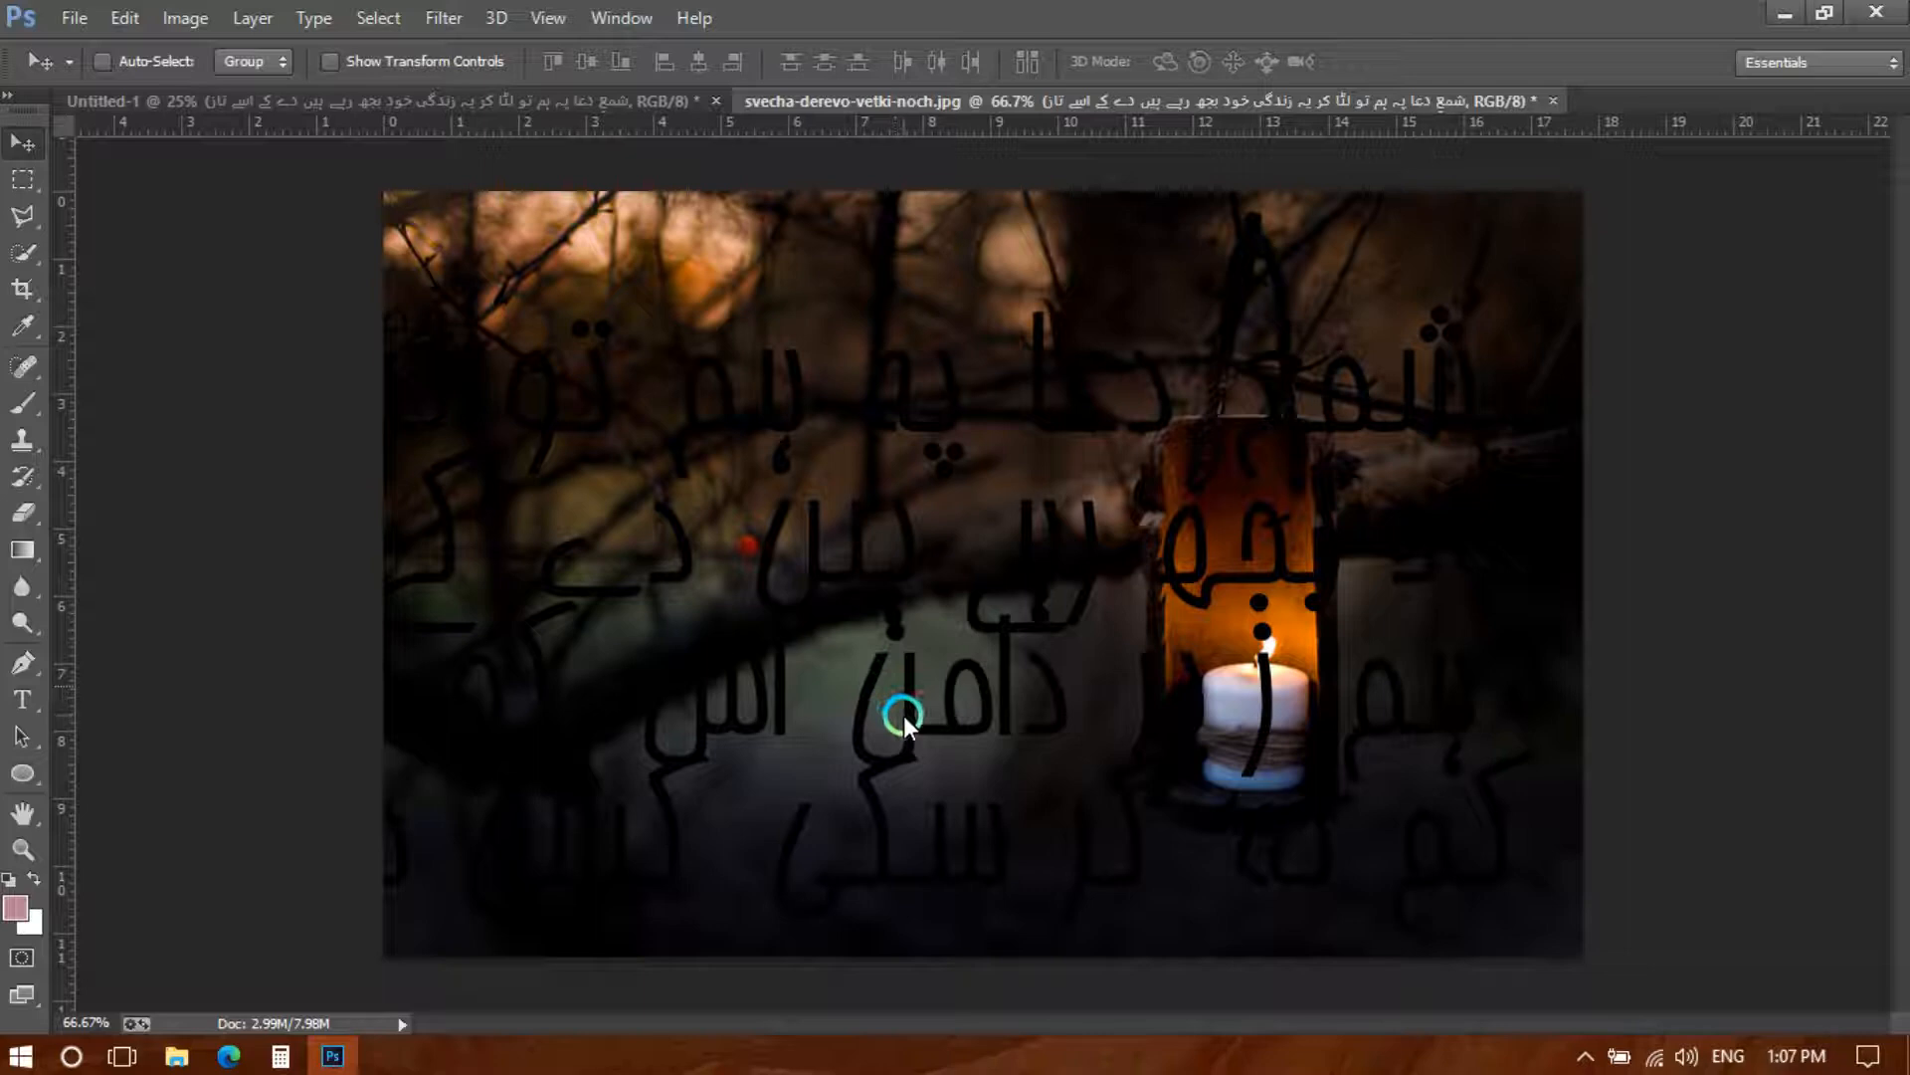
Set the font size of the entire Urdu verse in the candle photo to 60 pt and commit the text edit
key("t")
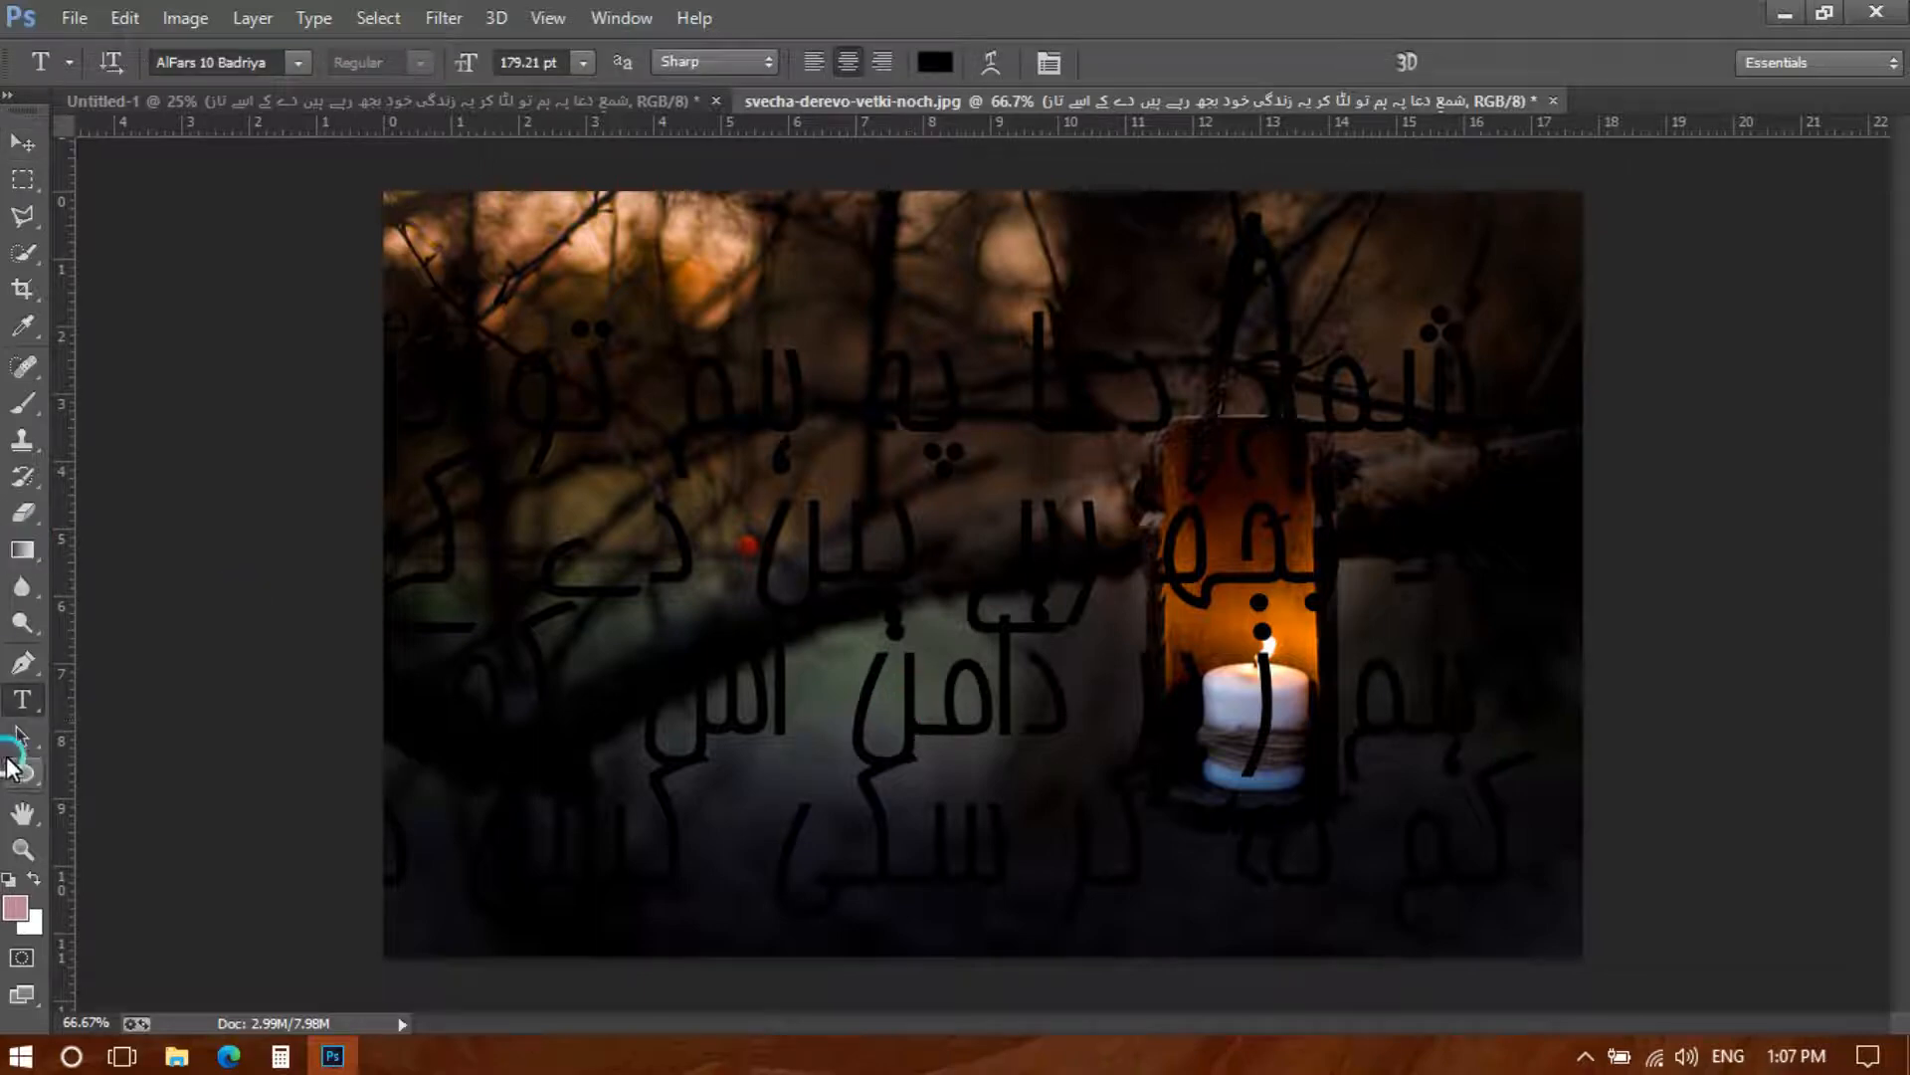
double_click(932, 724)
key("ctrl+a")
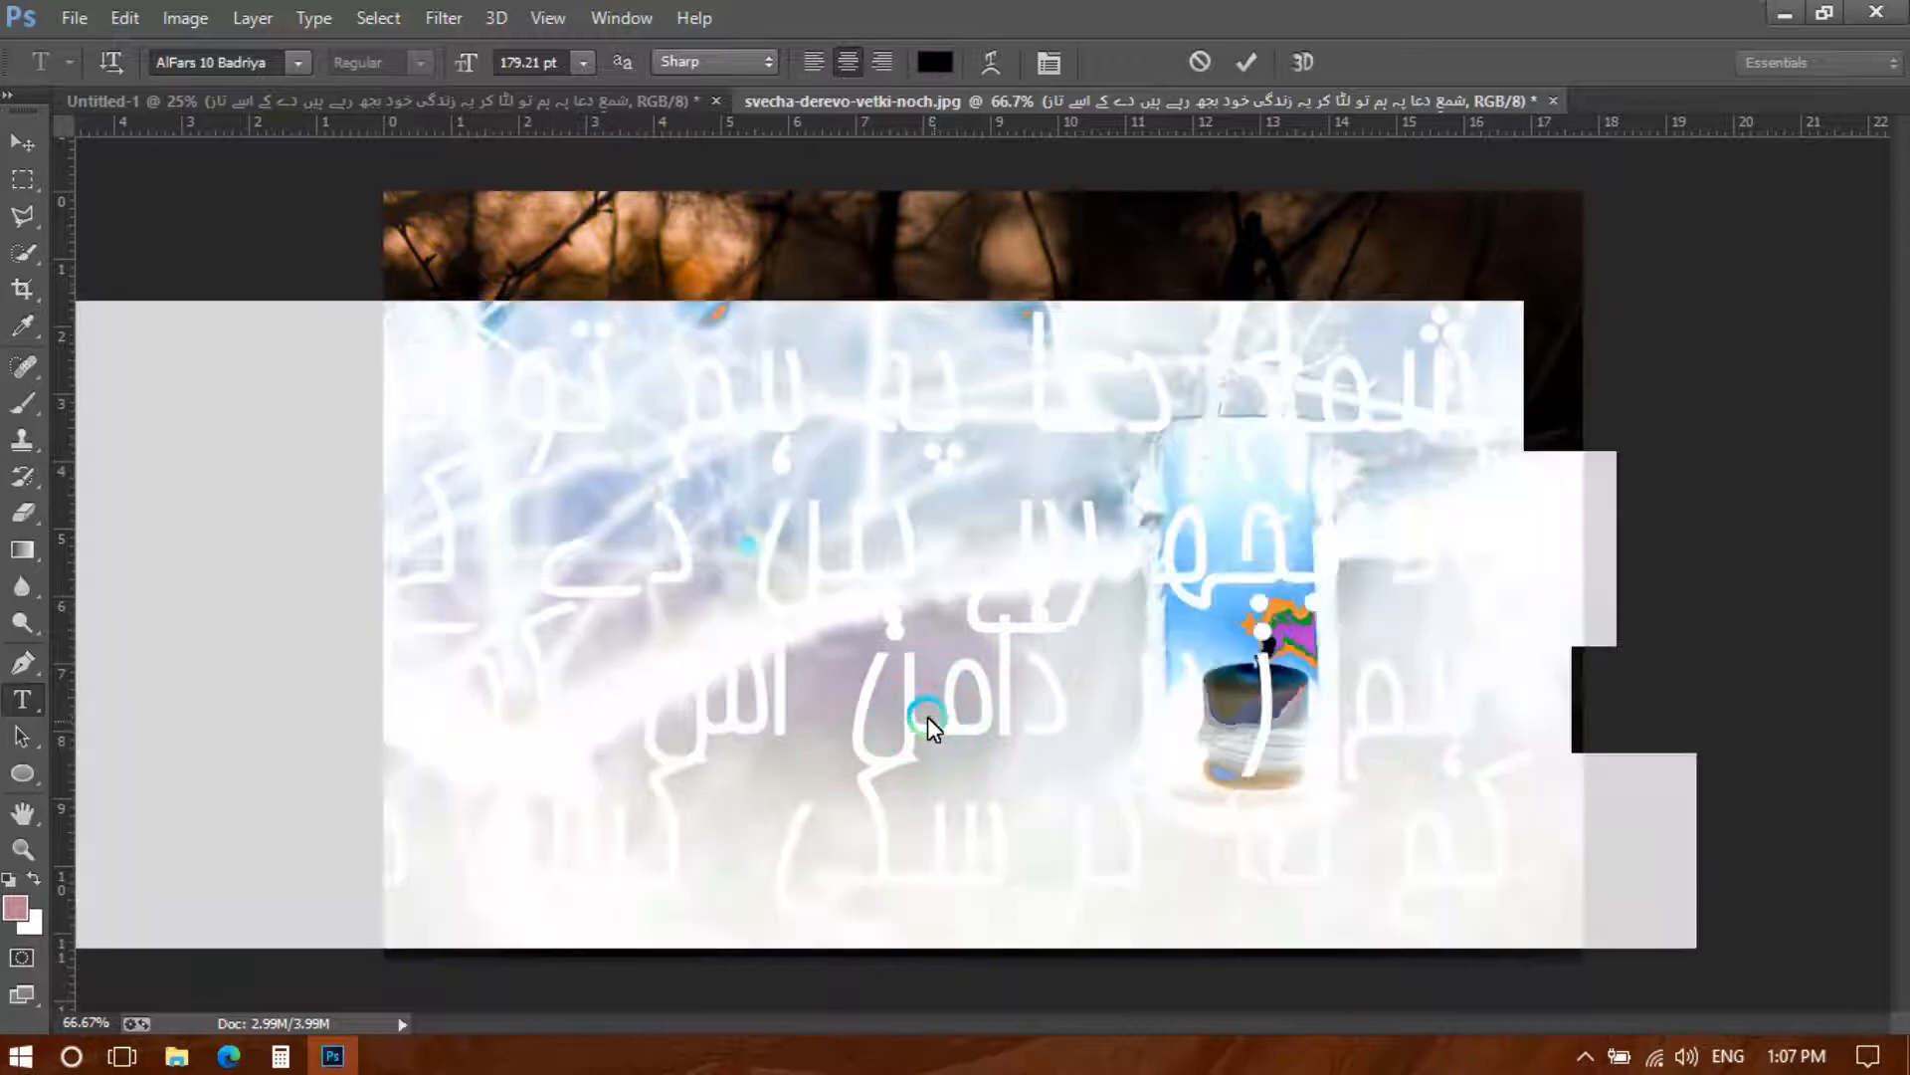
left_click_drag(463, 68, 288, 102)
left_click_drag(594, 337, 793, 549)
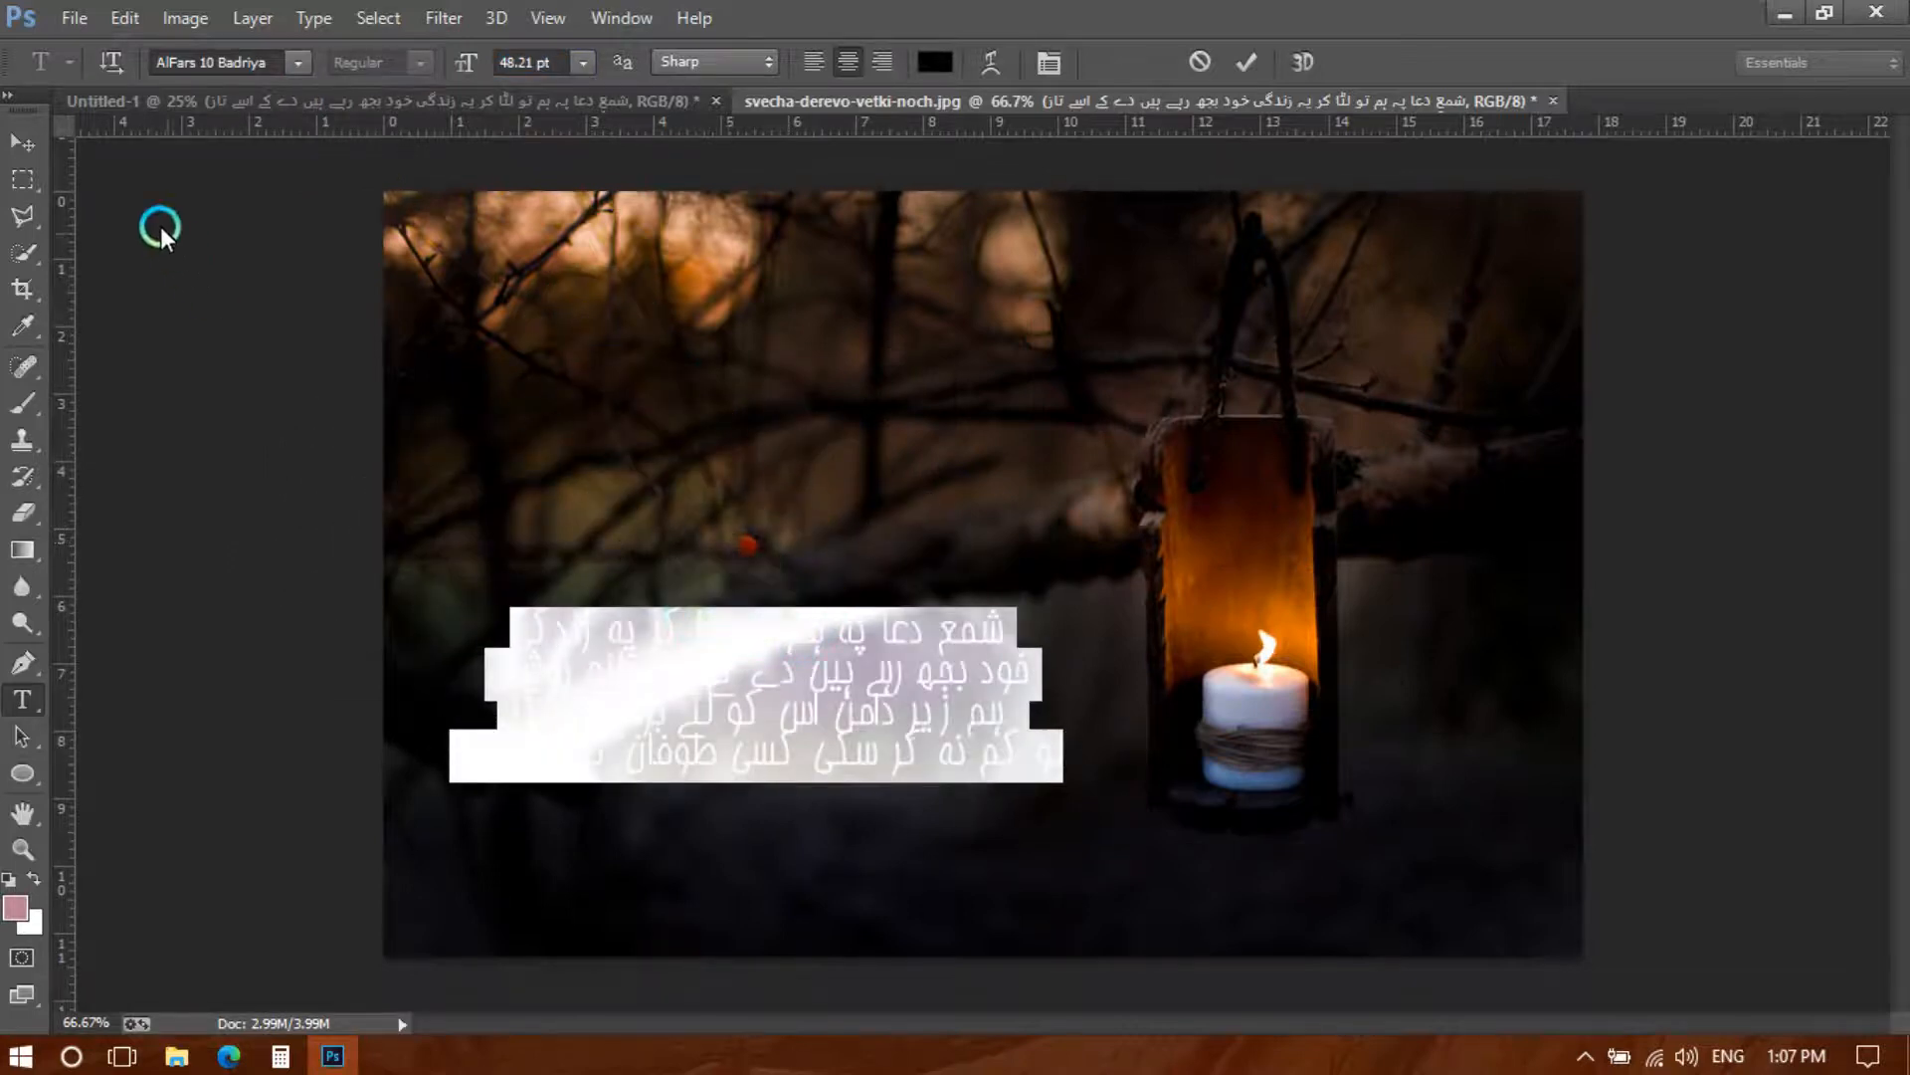
left_click(457, 64)
type("60")
key("Return")
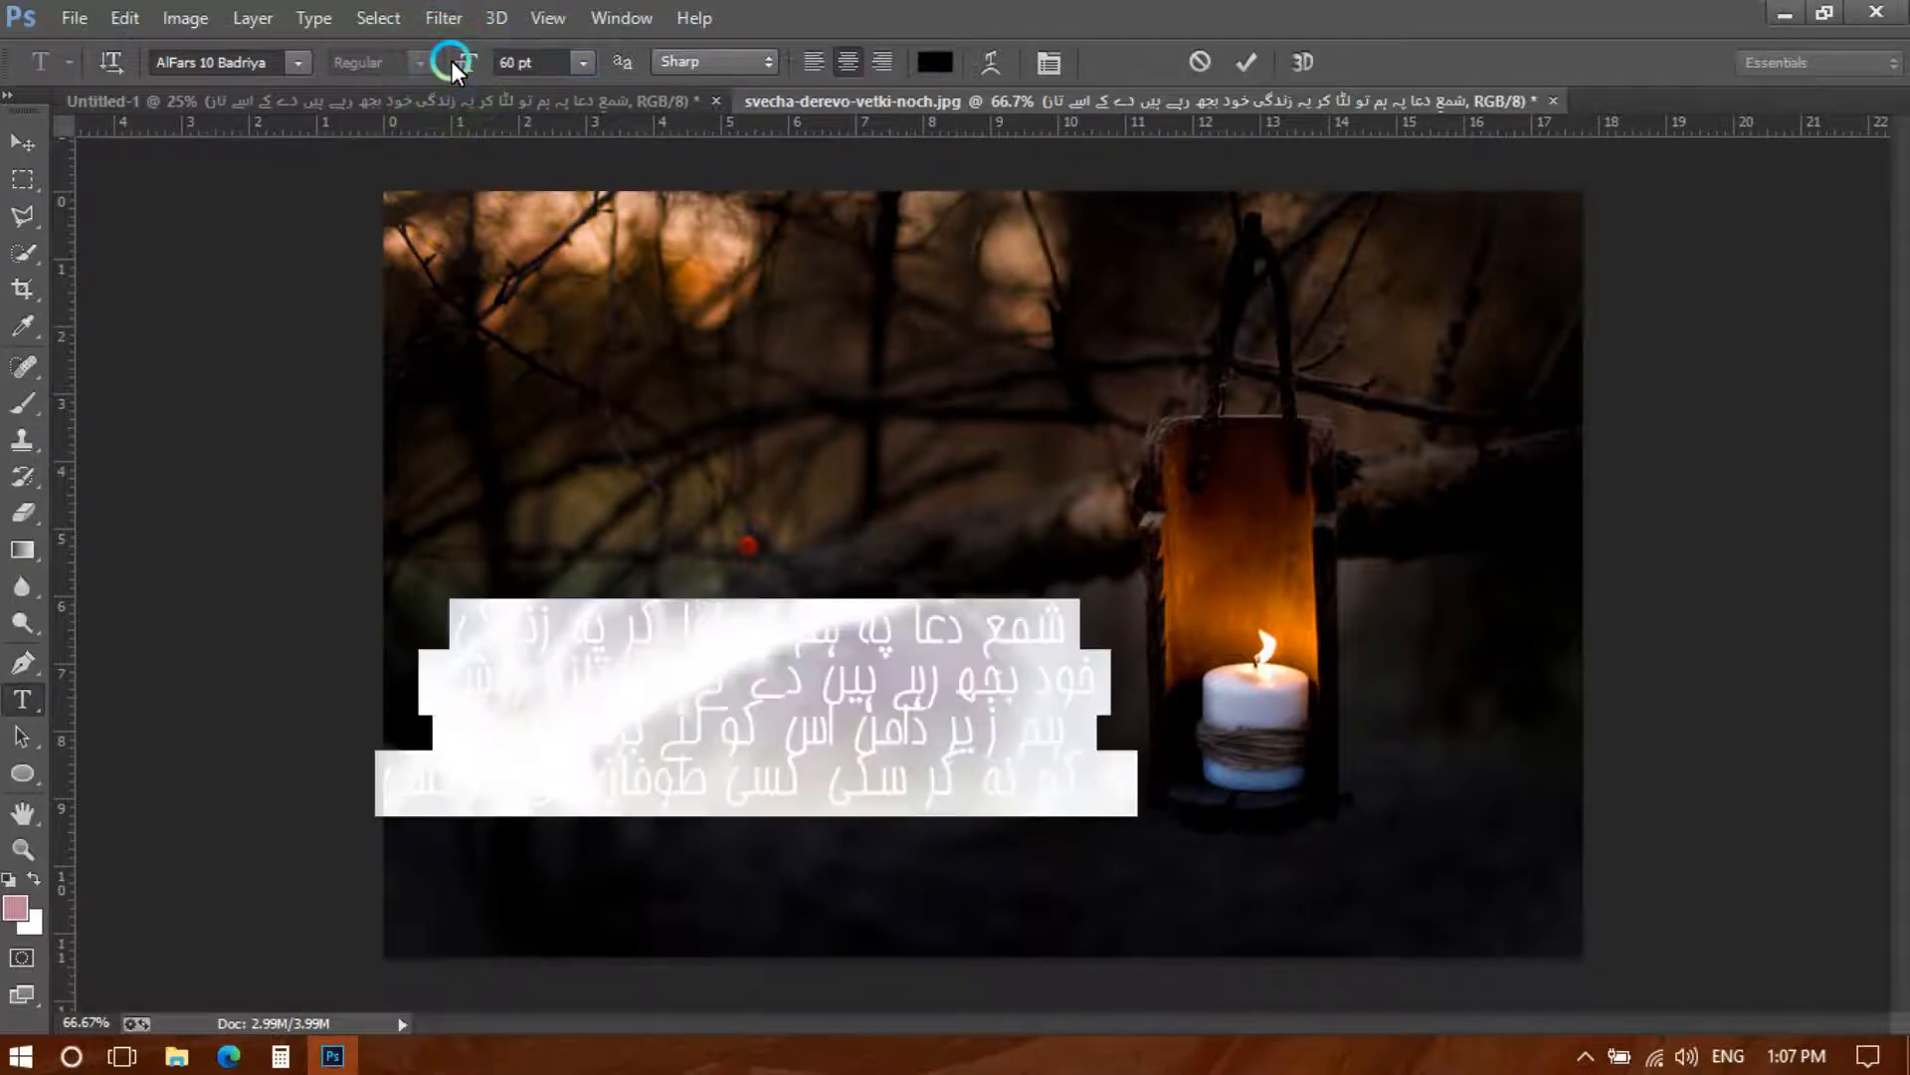
left_click(22, 142)
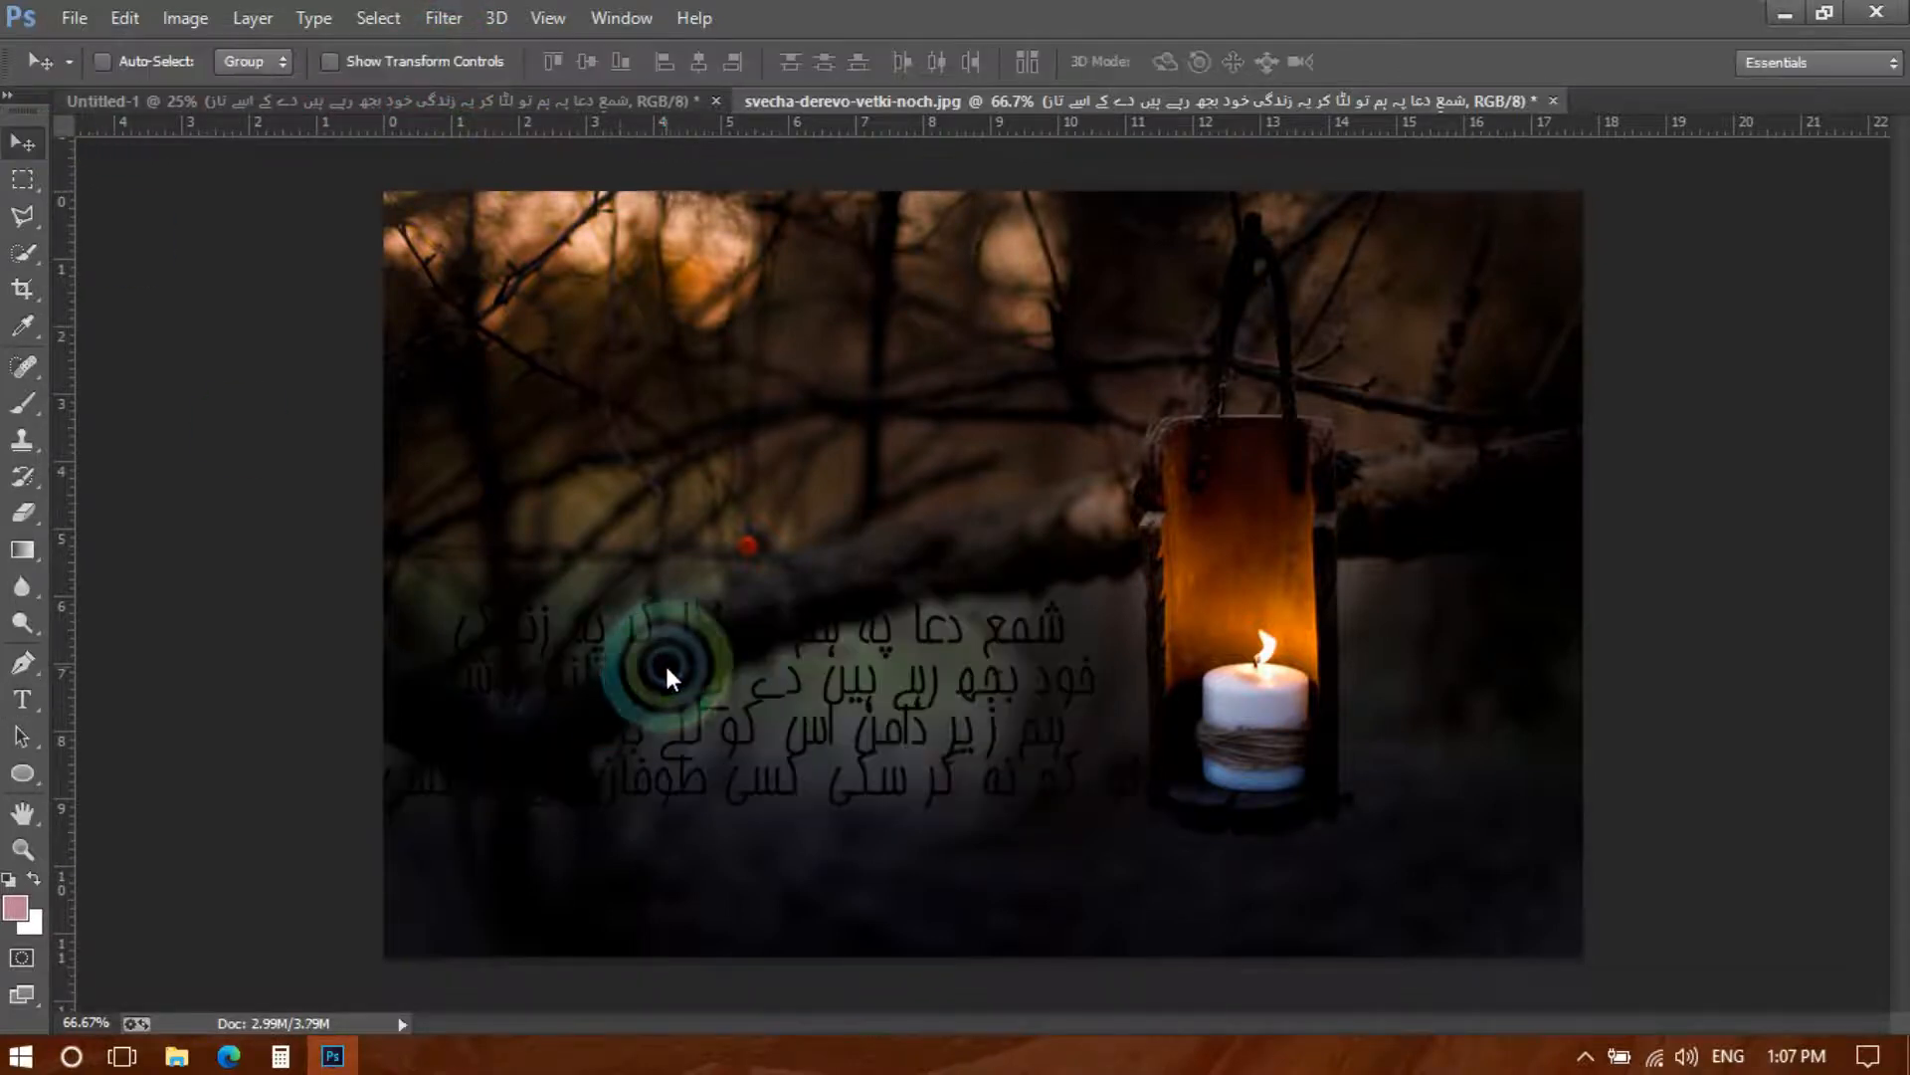
Apply a white preset layer style with Stroke, Gradient Overlay and Drop Shadow to the verse's text layer and collapse its effects list
key("F7")
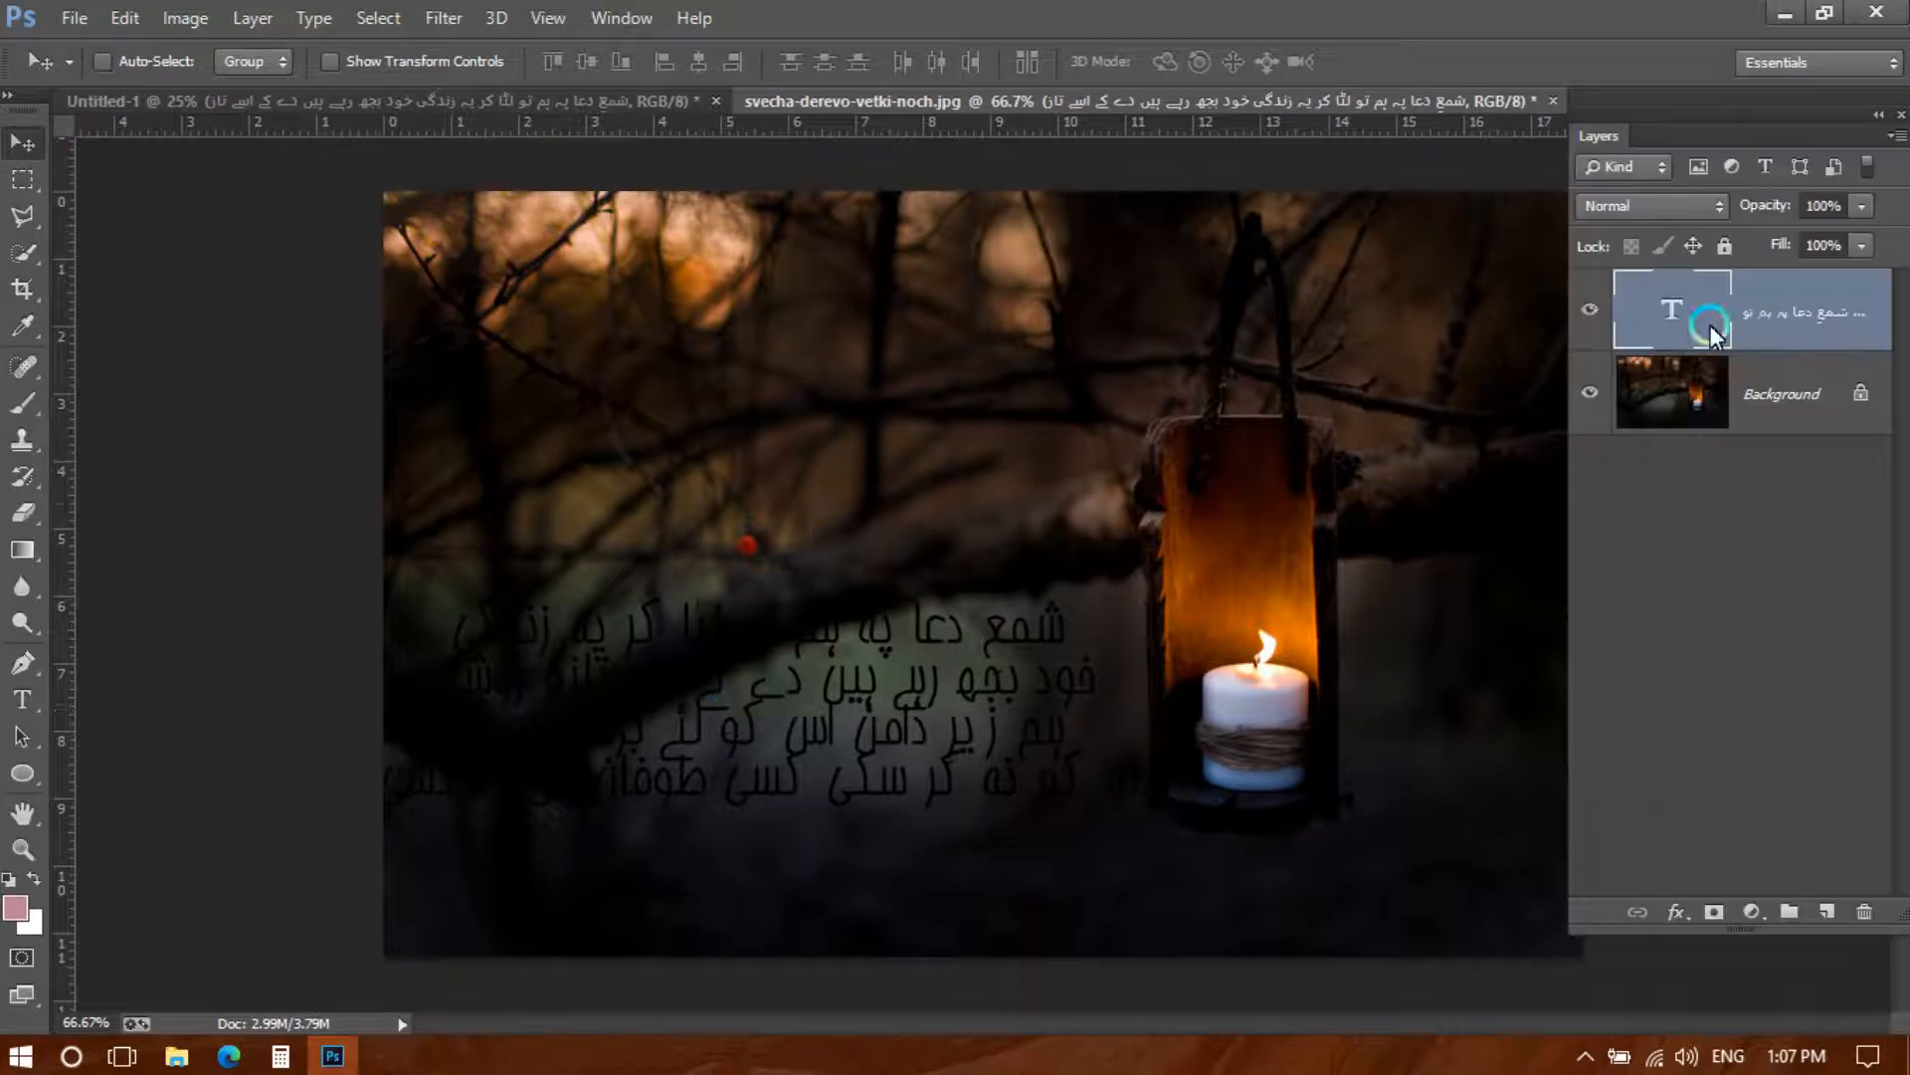
double_click(1867, 288)
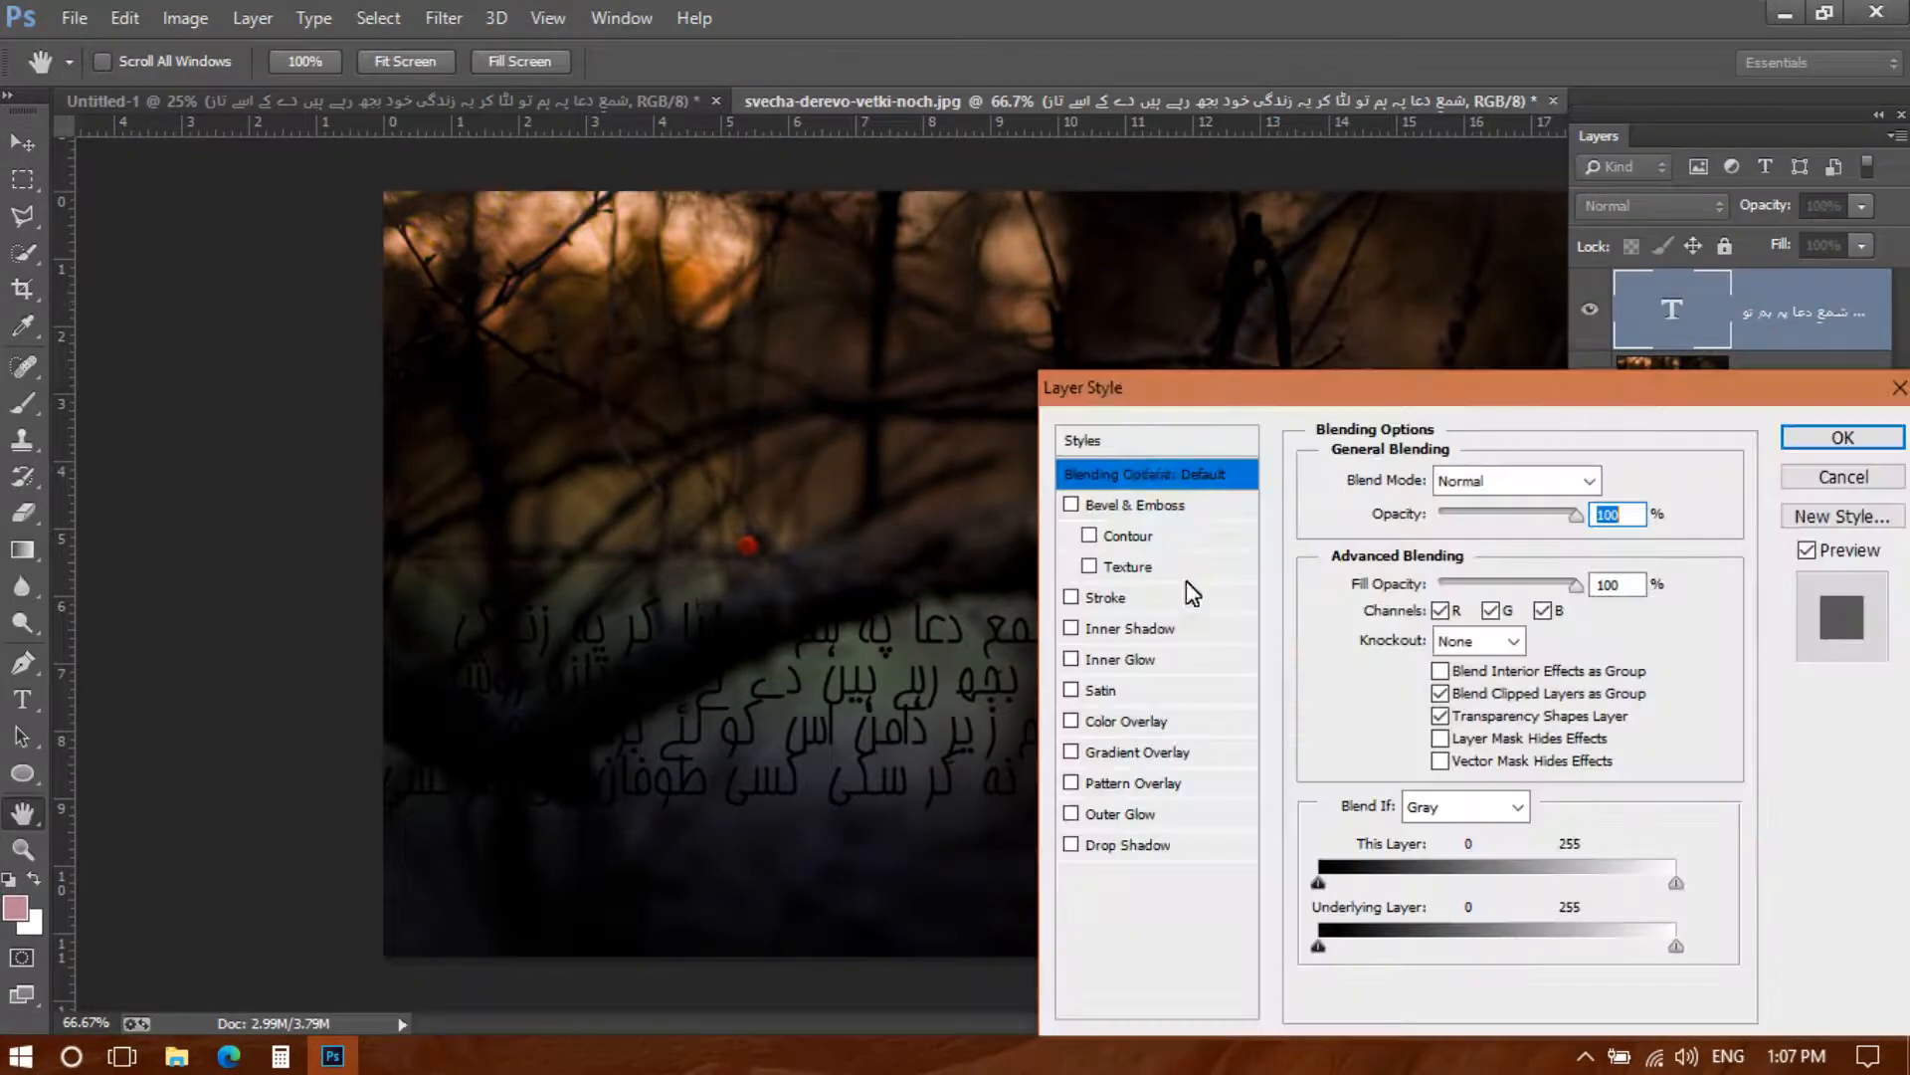
left_click(1144, 444)
left_click_drag(1209, 387, 1305, 129)
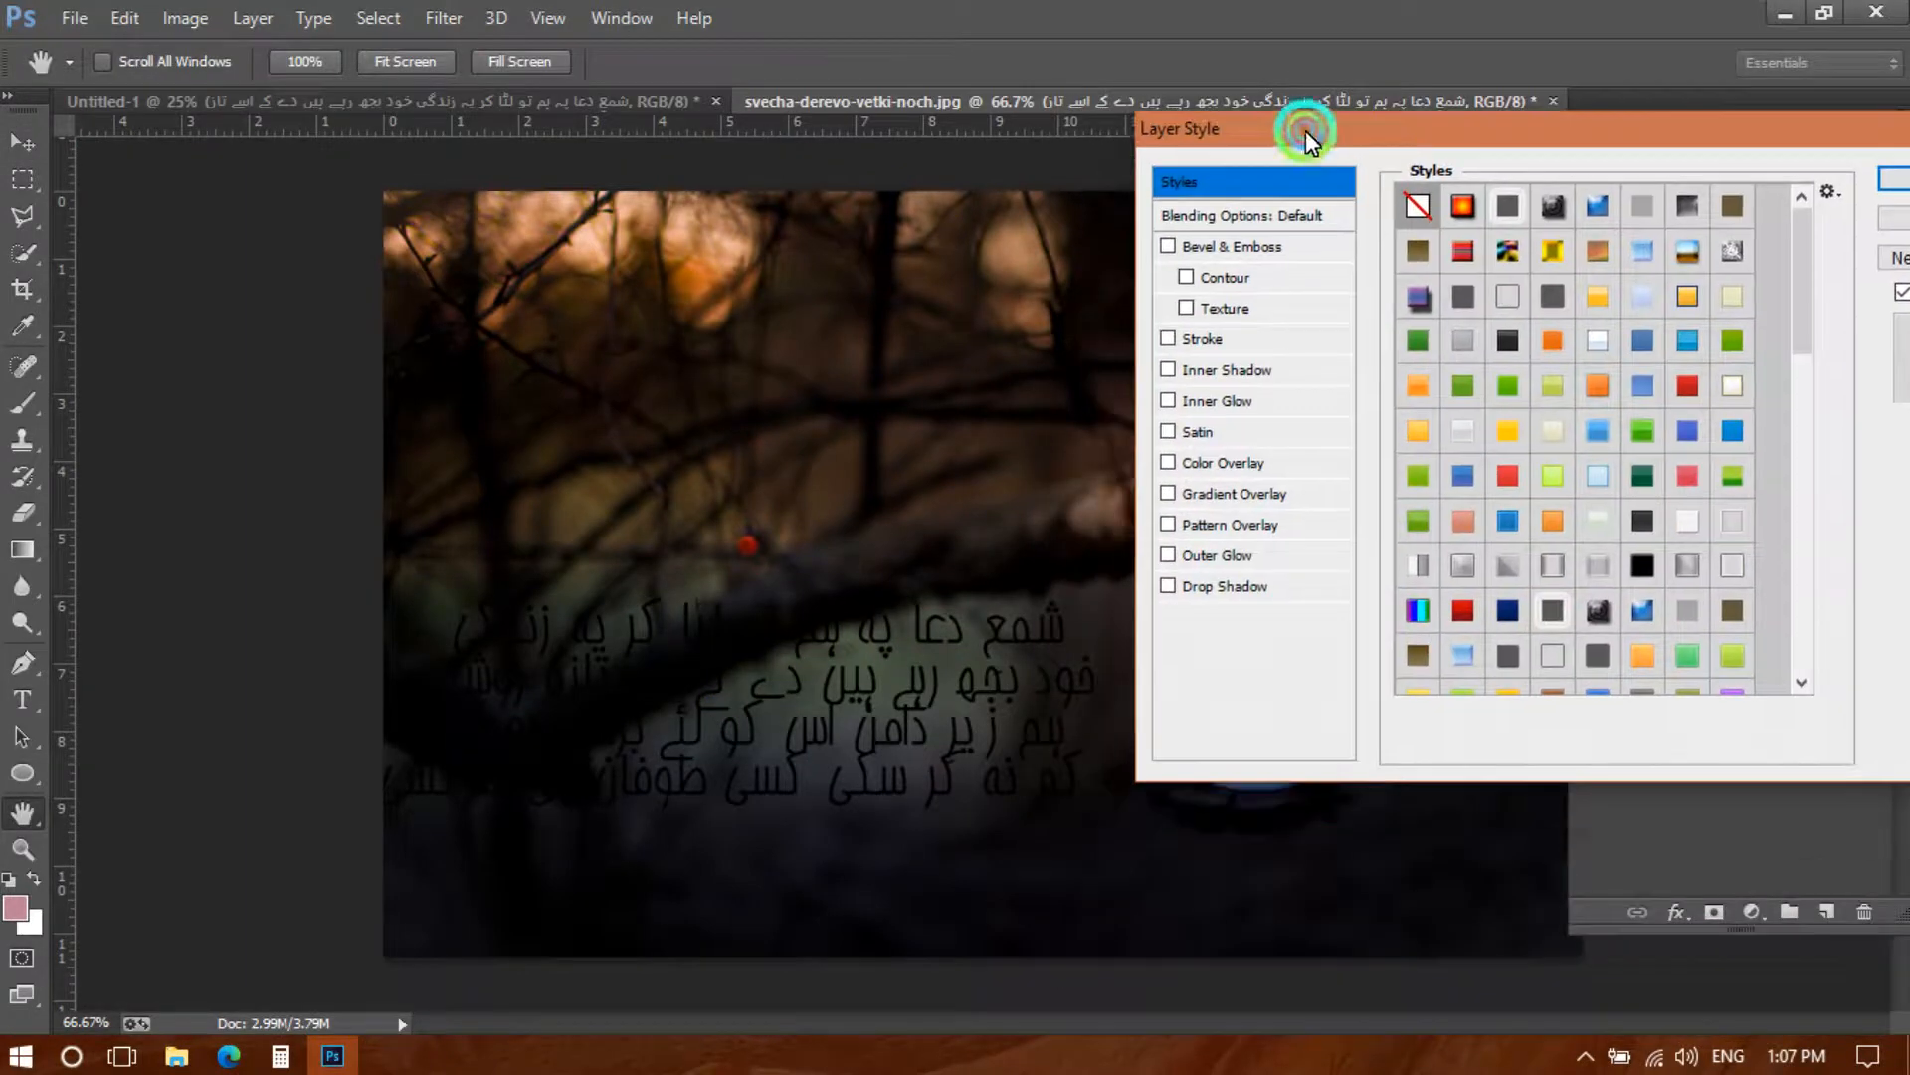
left_click(1567, 483)
left_click(1466, 427)
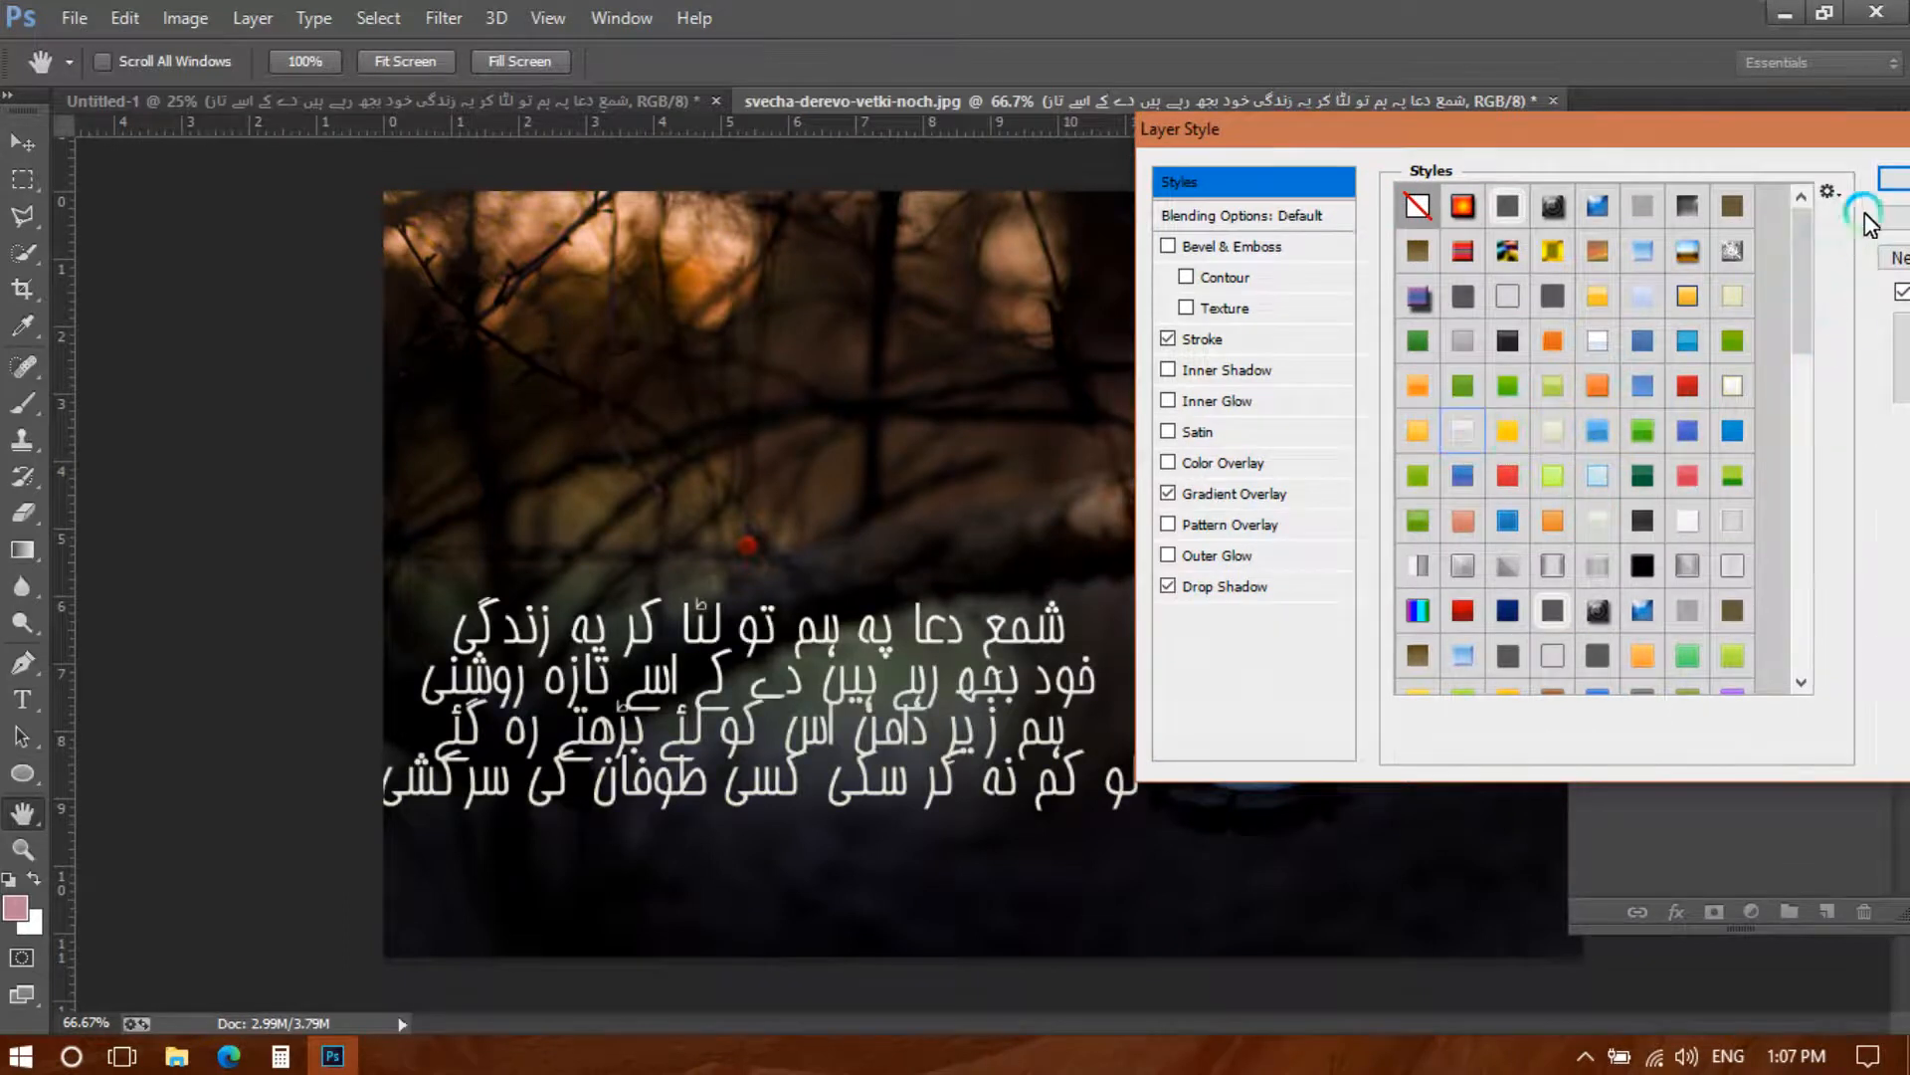
left_click(1894, 179)
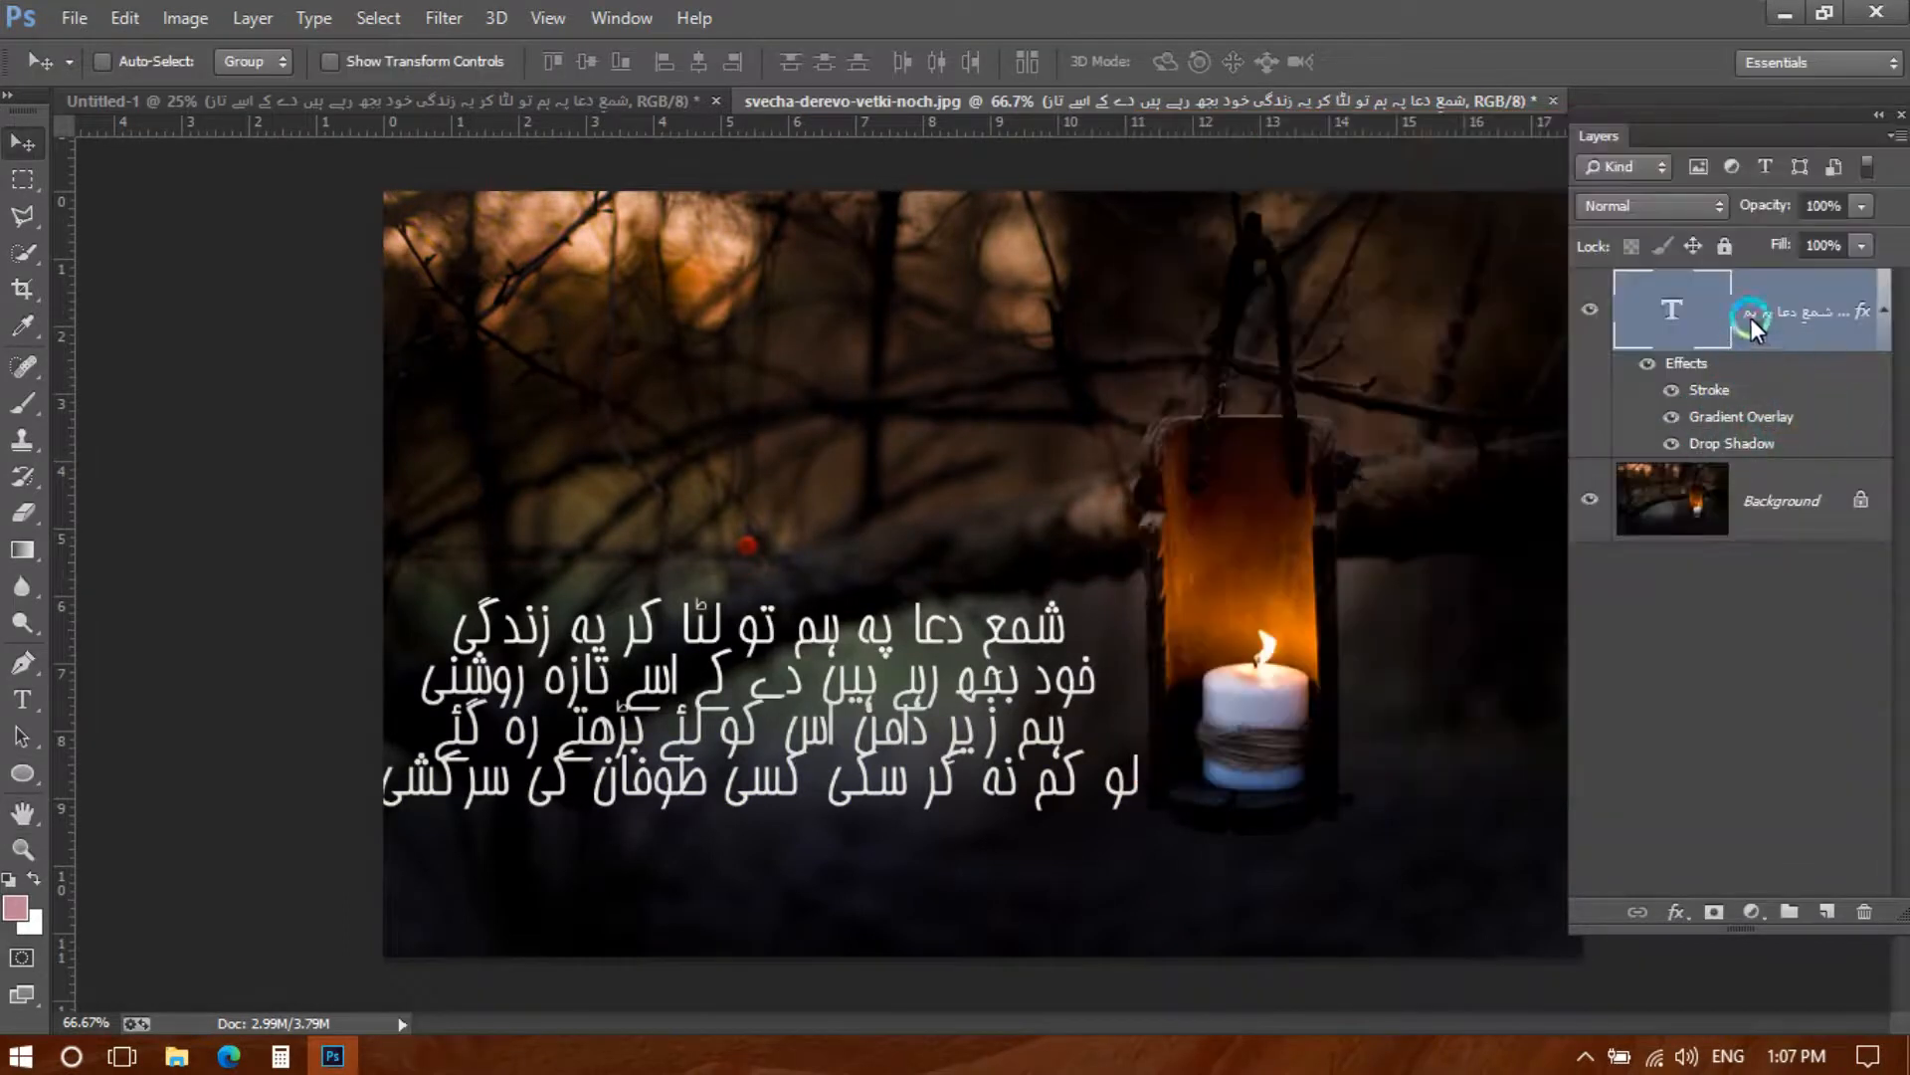
left_click(1883, 313)
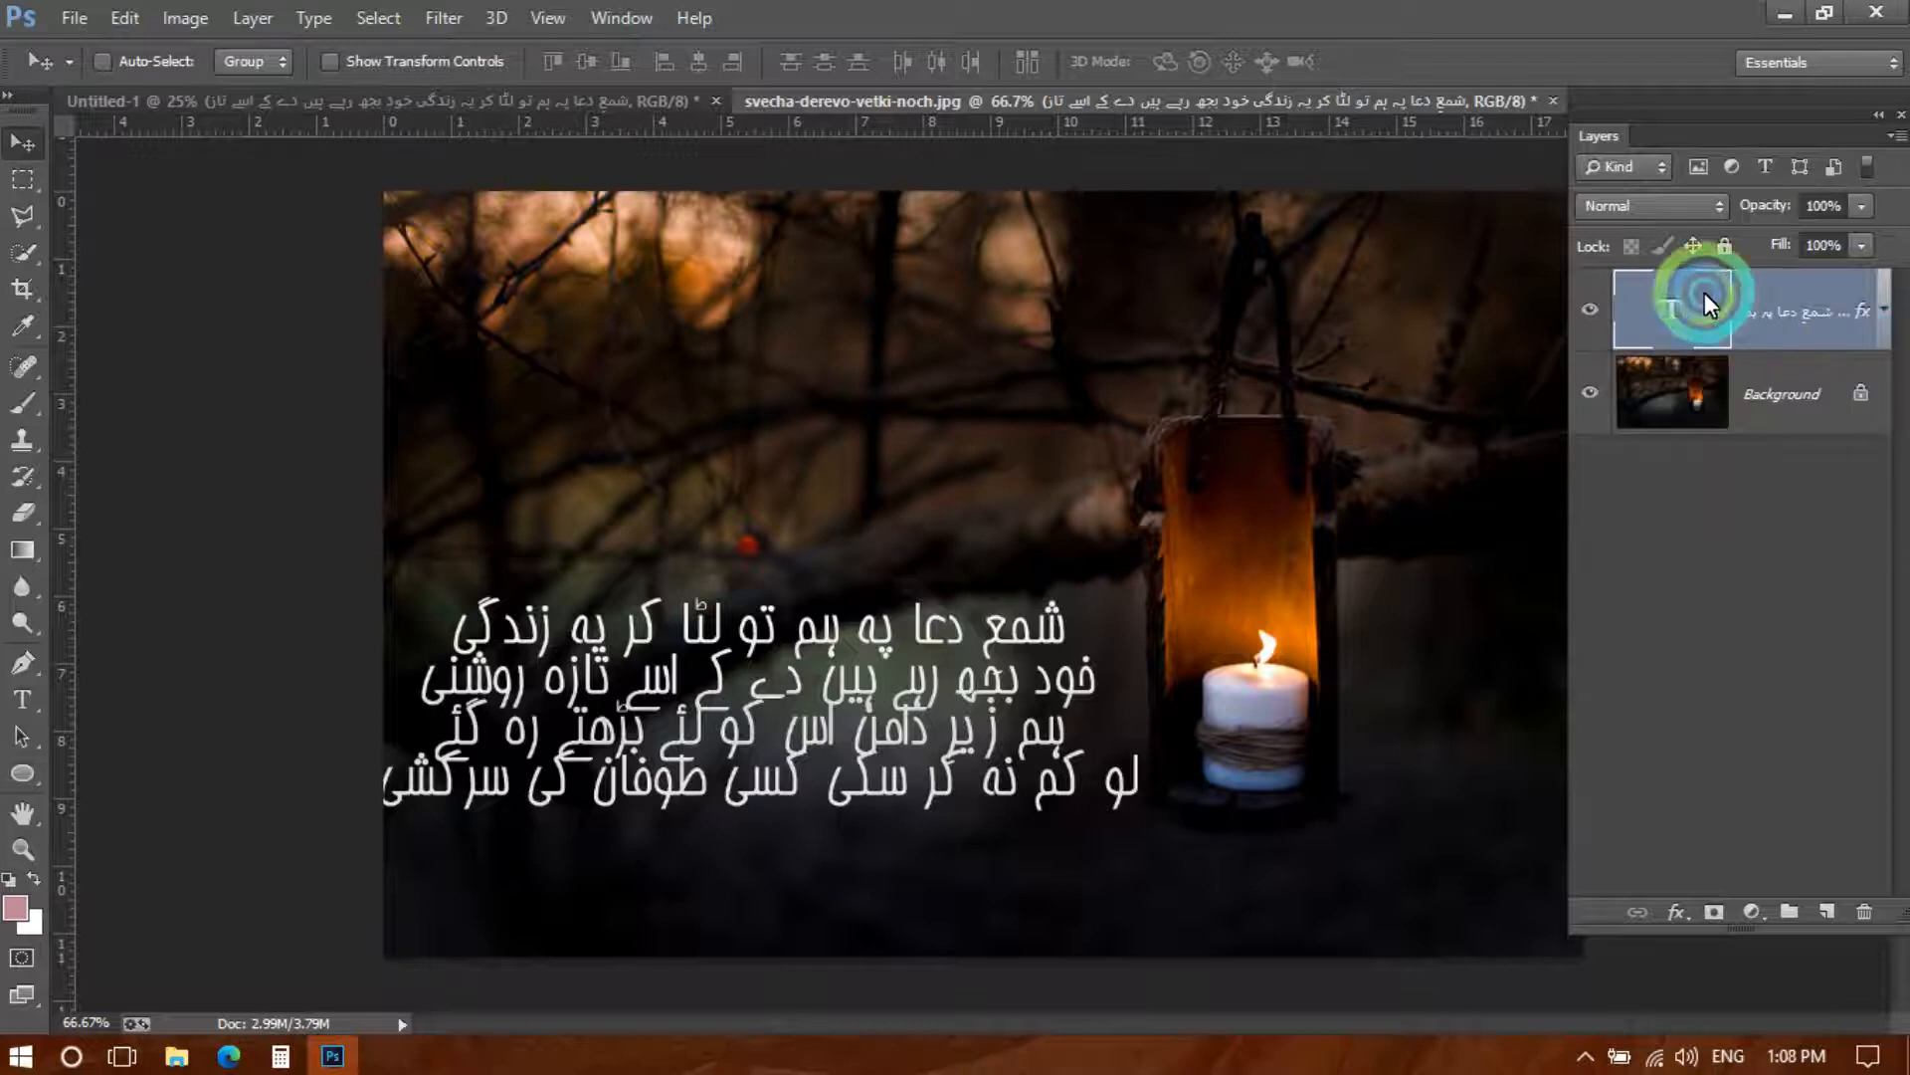
Select all of the verse's text and change its font to AA Sameer Almas
double_click(1652, 306)
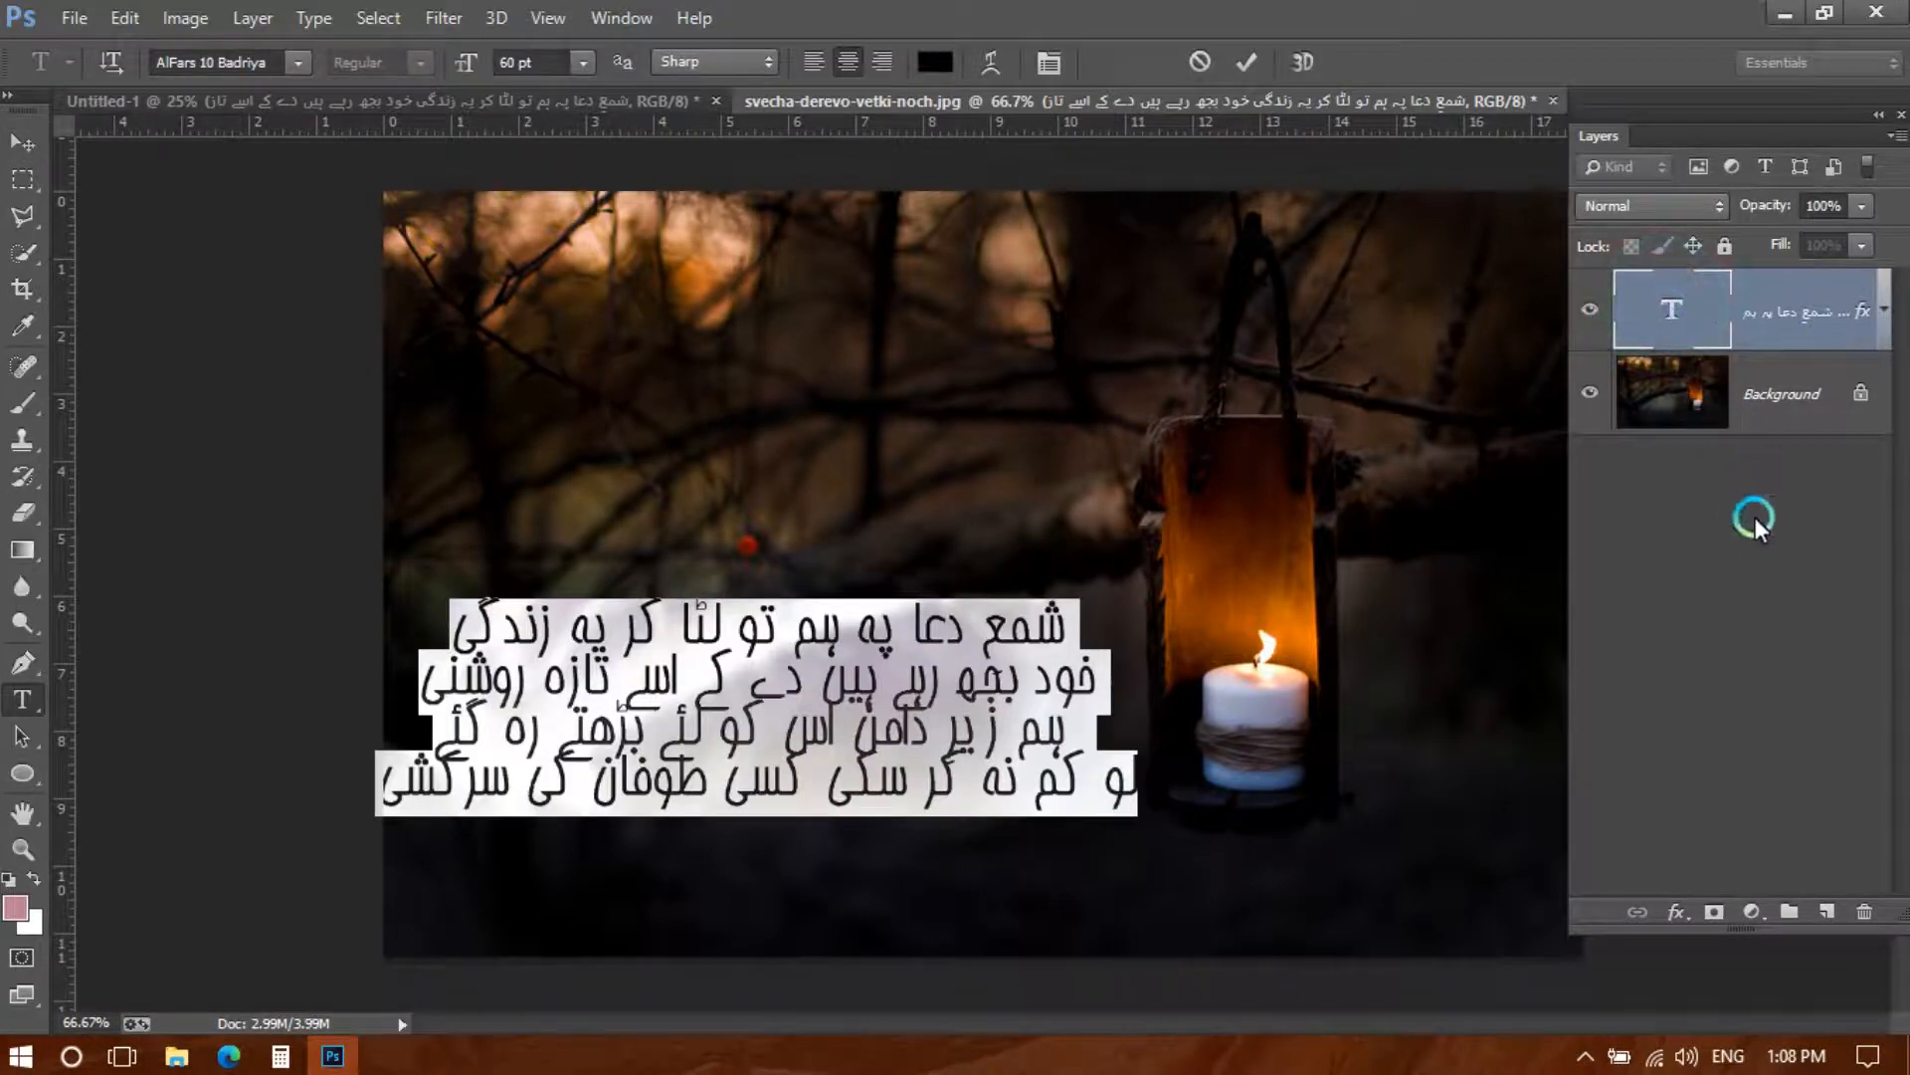
left_click(1753, 515)
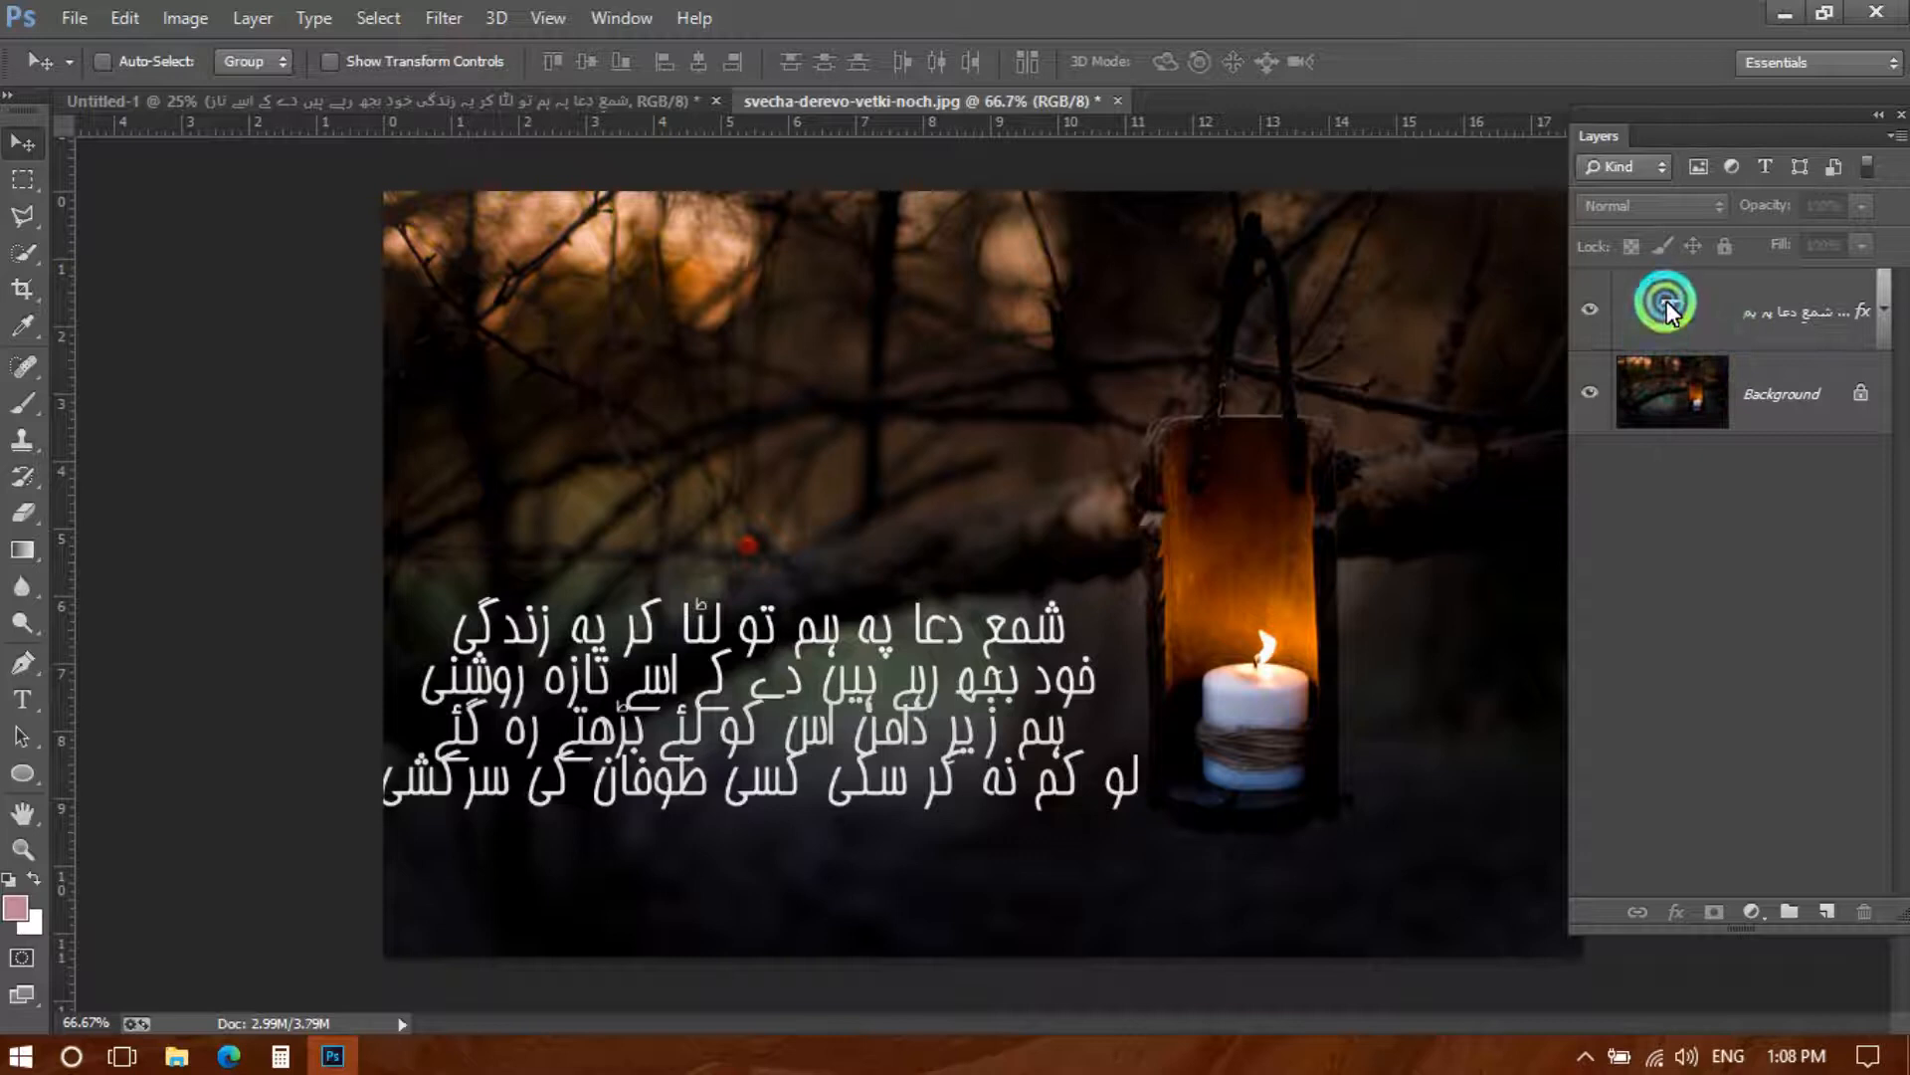
double_click(1668, 300)
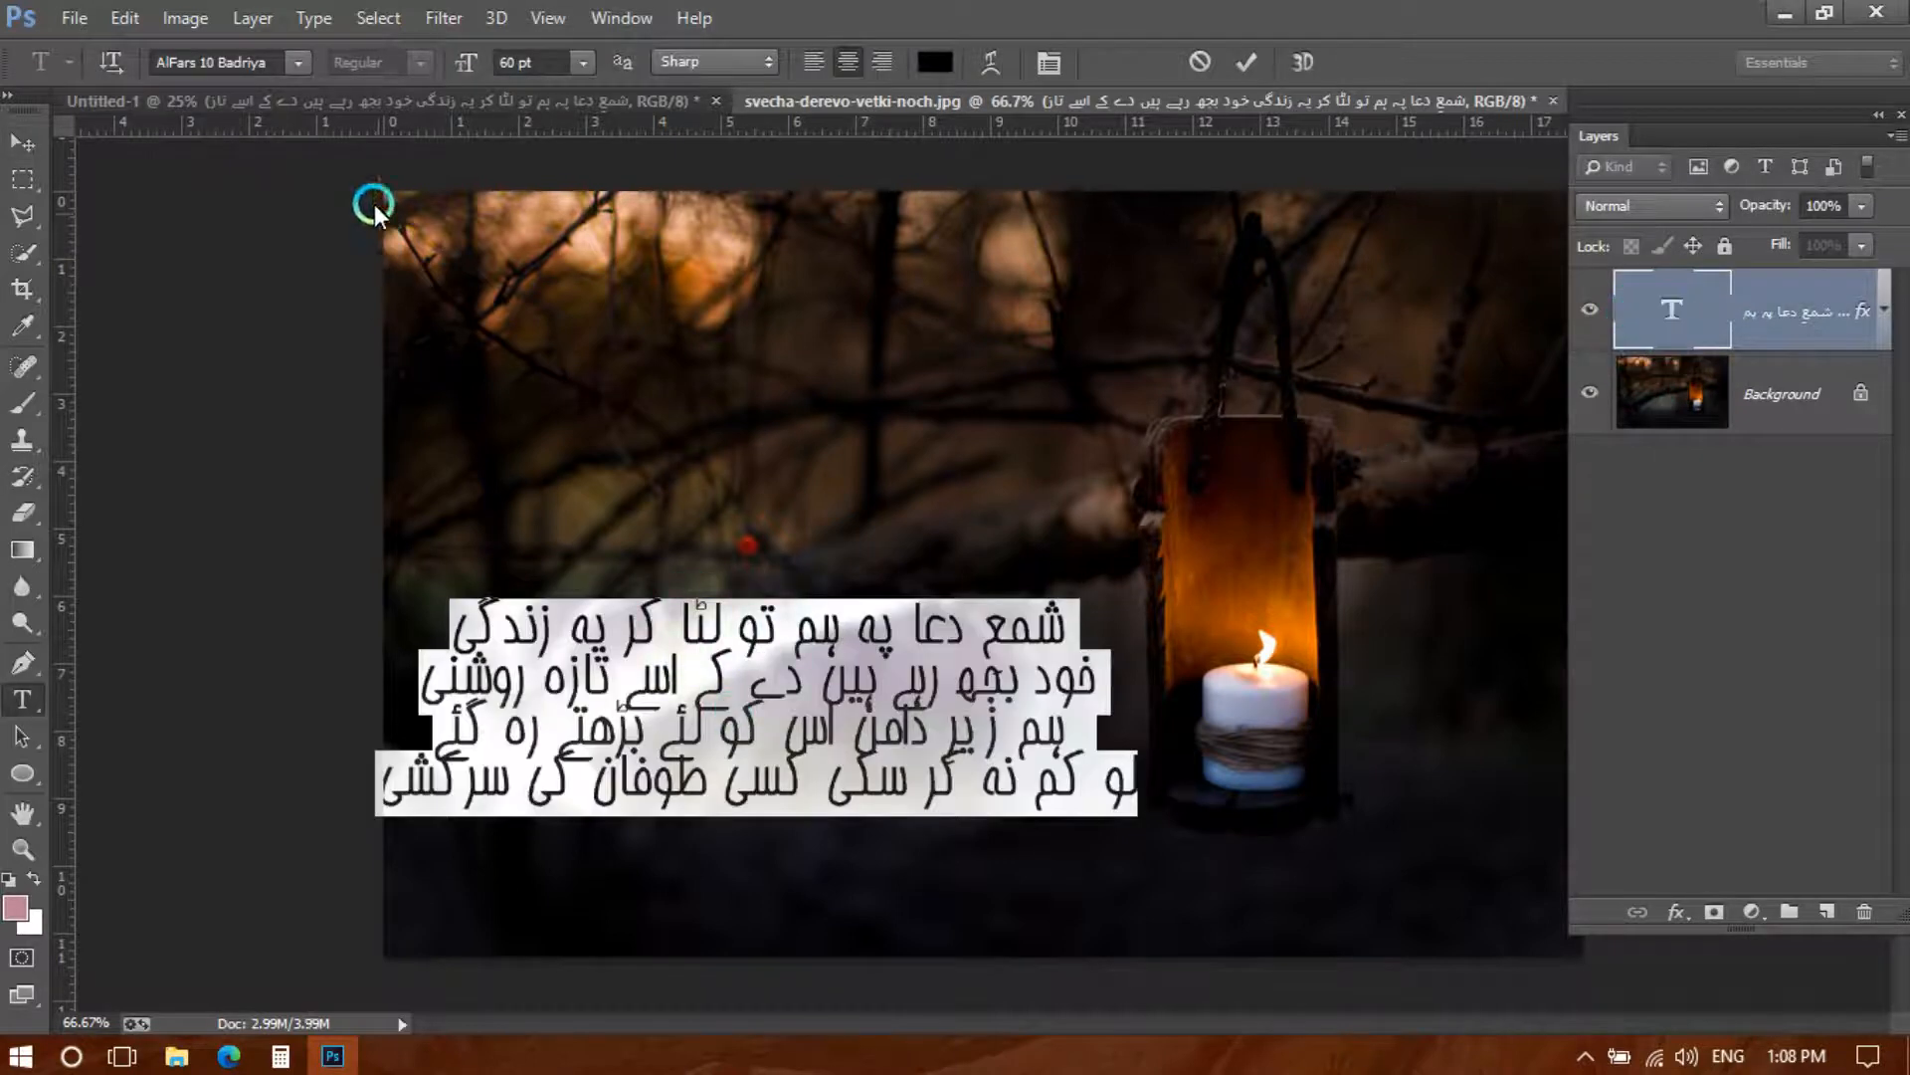
left_click(303, 61)
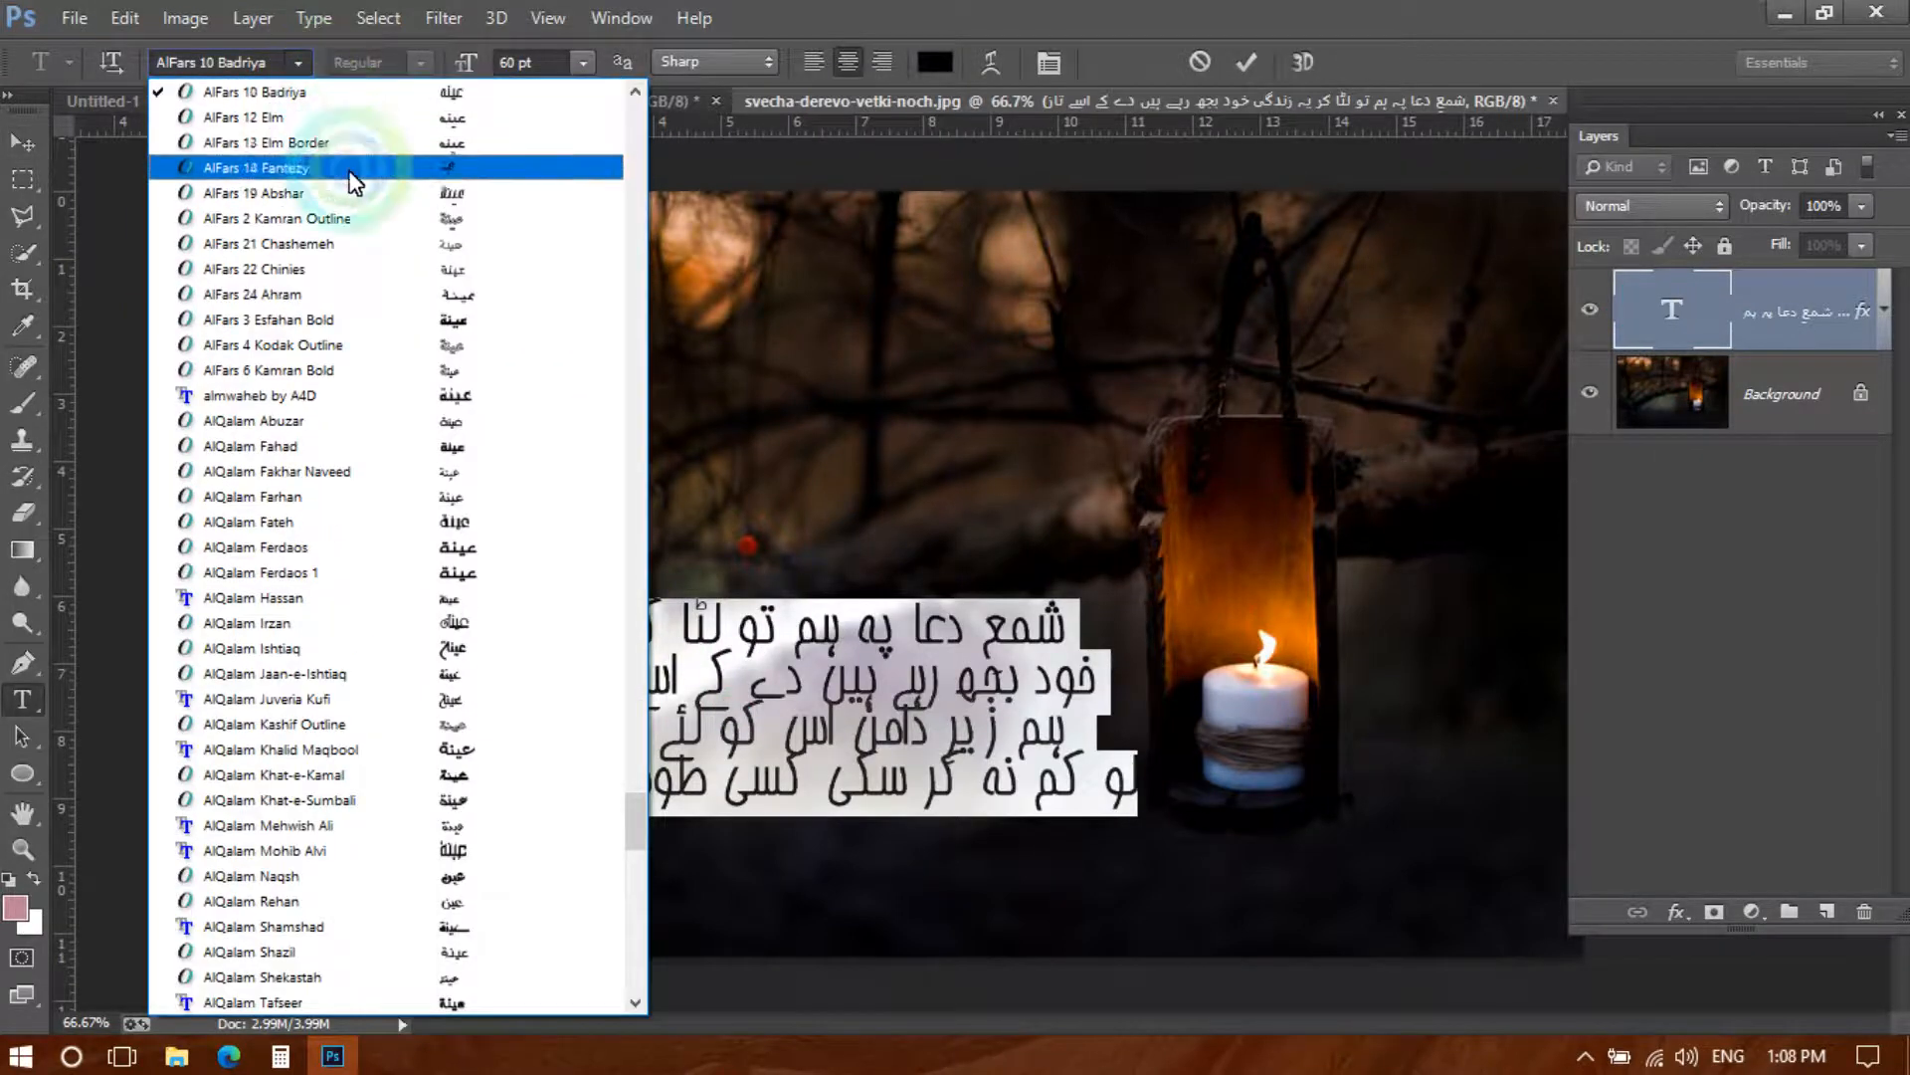
scroll(398, 301, "up", 10)
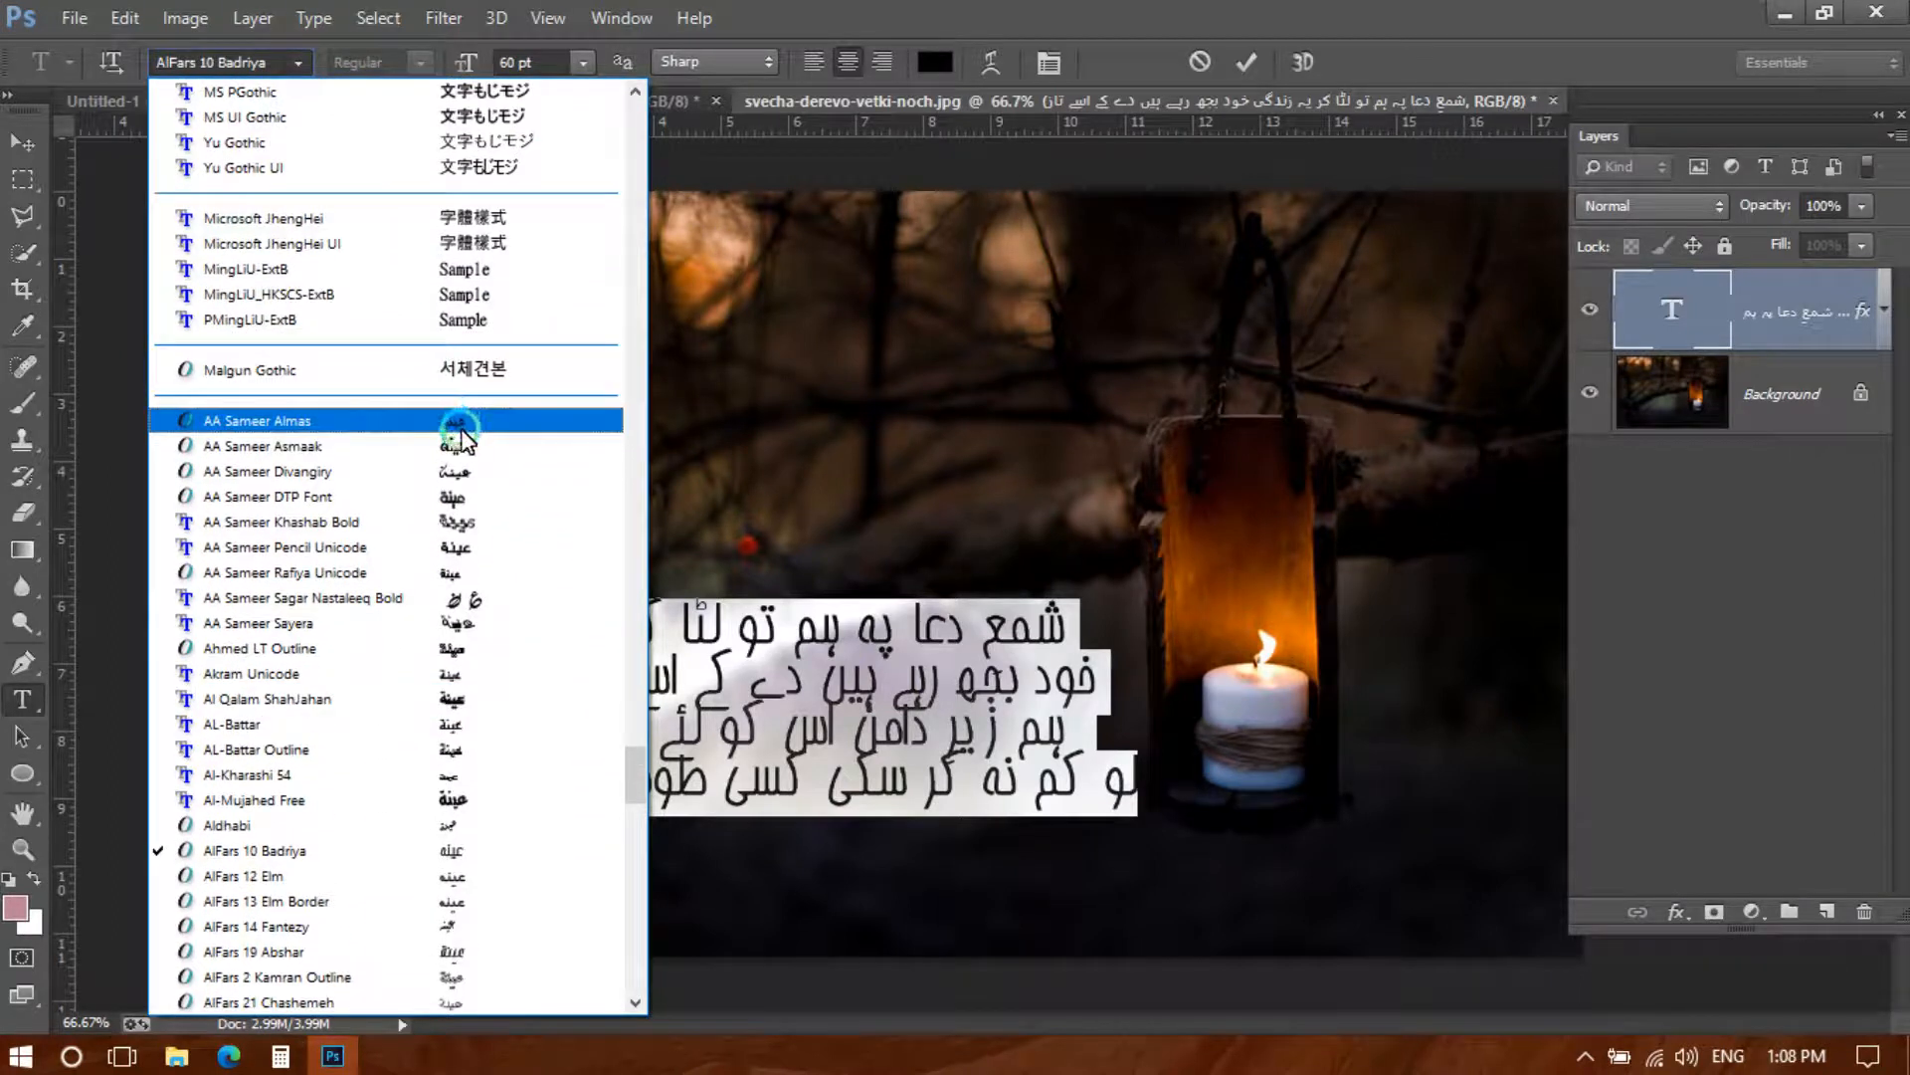
scroll(458, 498, "down", 18)
scroll(445, 580, "down", 15)
scroll(444, 577, "down", 7)
scroll(451, 582, "up", 4)
scroll(451, 587, "up", 15)
scroll(453, 589, "up", 15)
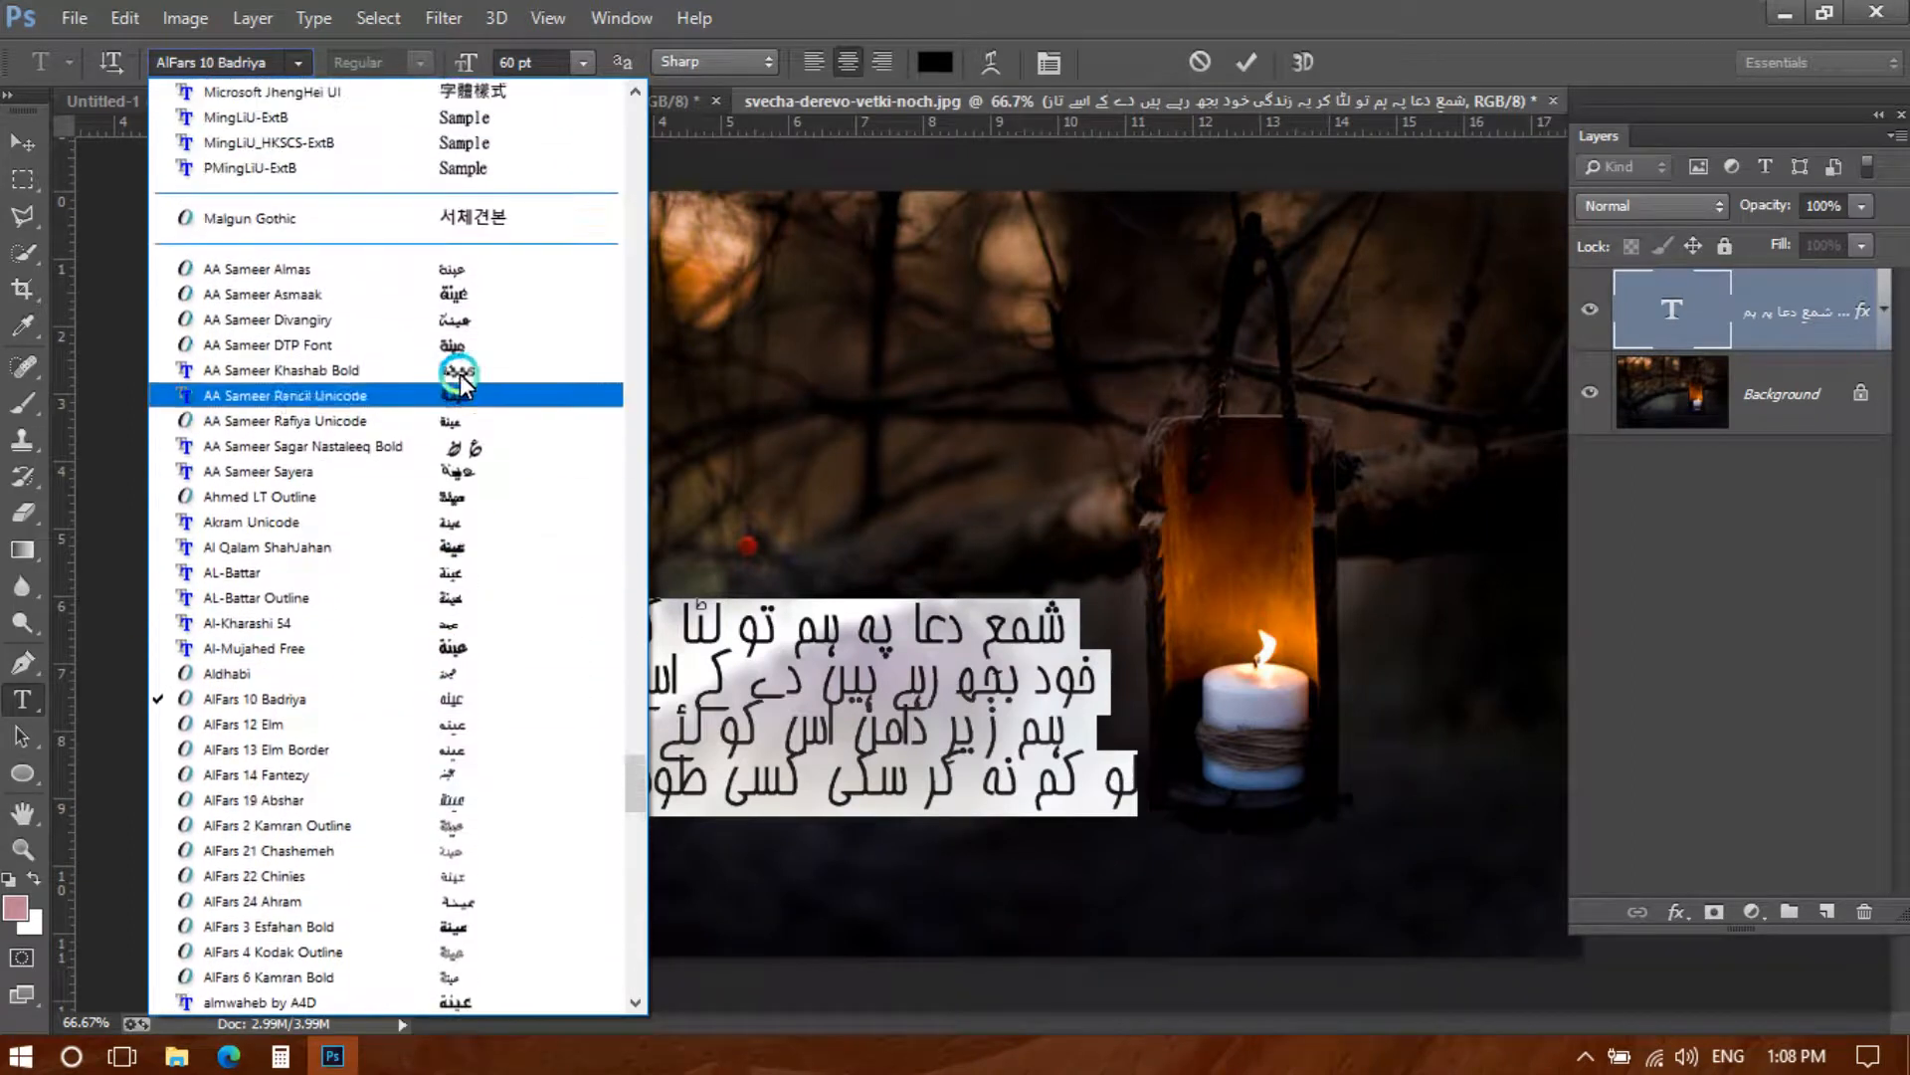
left_click(445, 266)
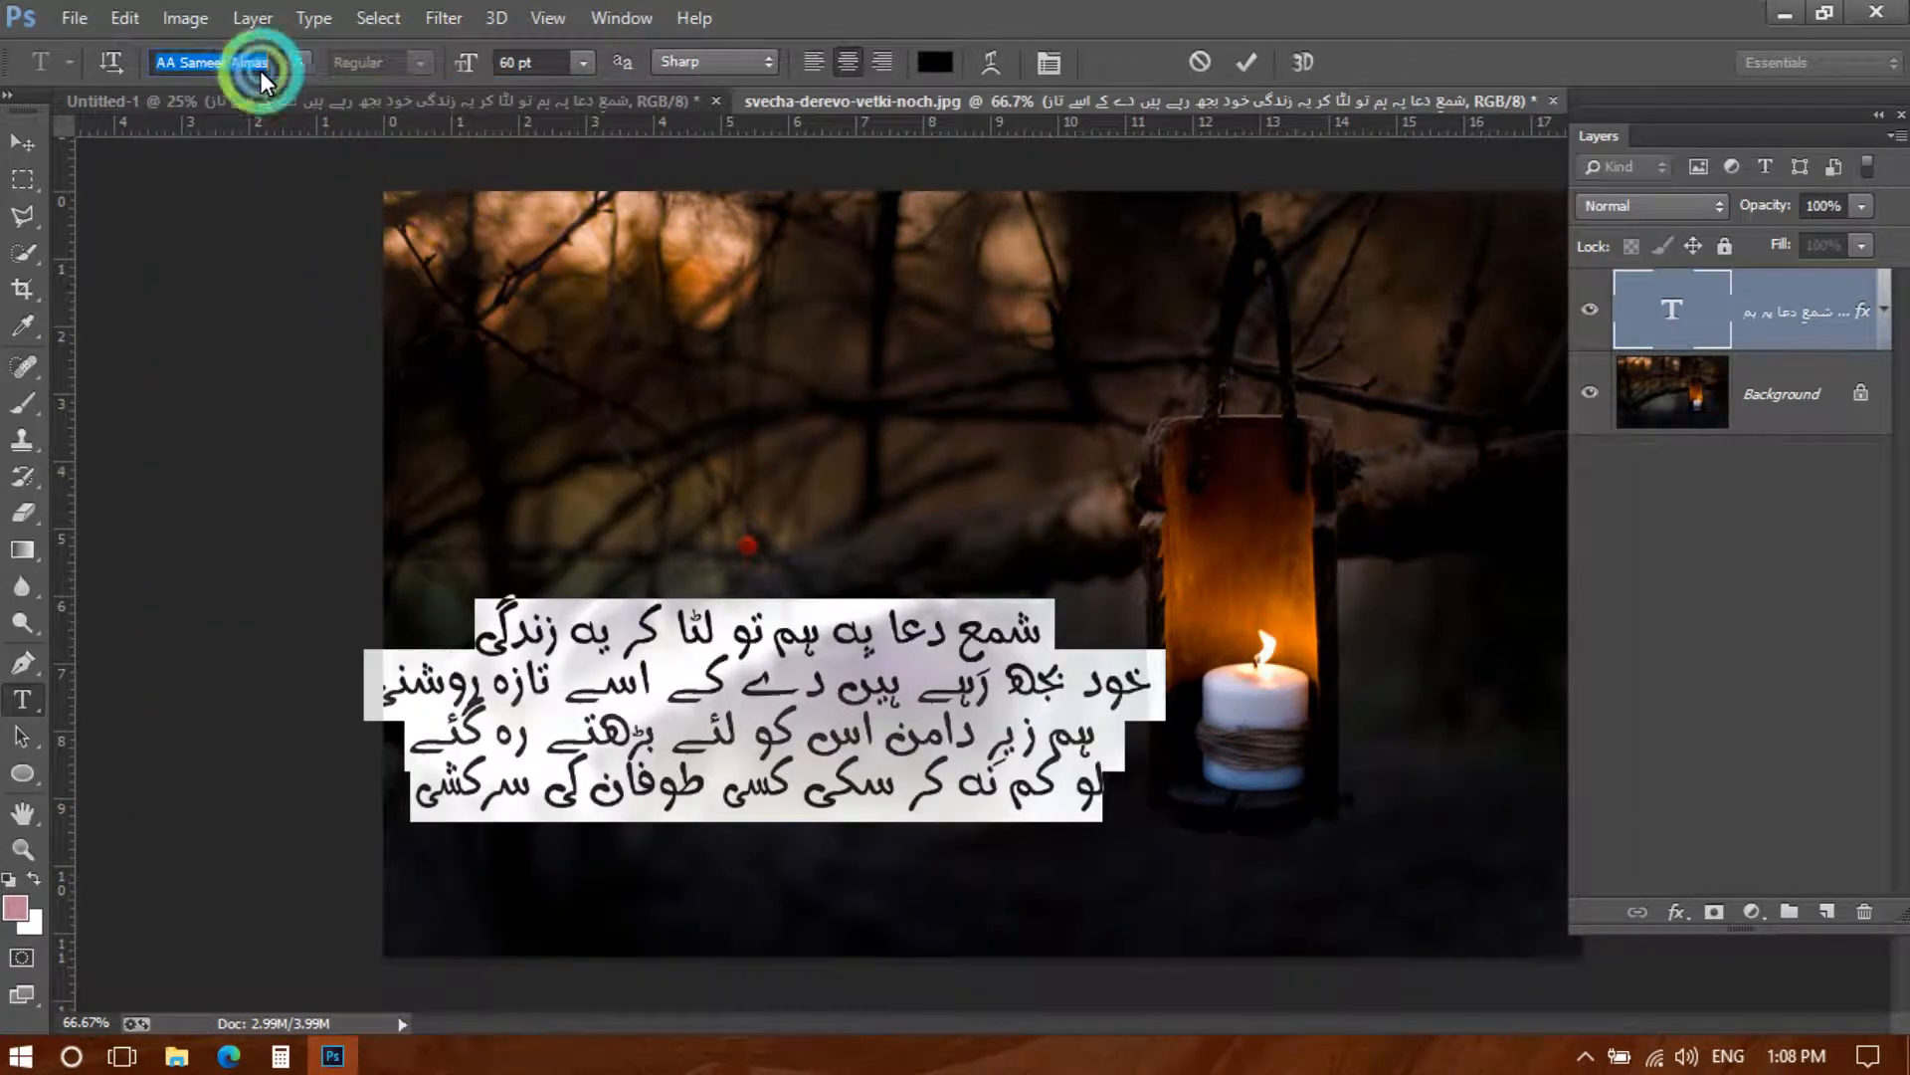
Go through the installed fonts on the selected verse, set it to AlFars 6 Kamran and commit the text edit
left_click(223, 78)
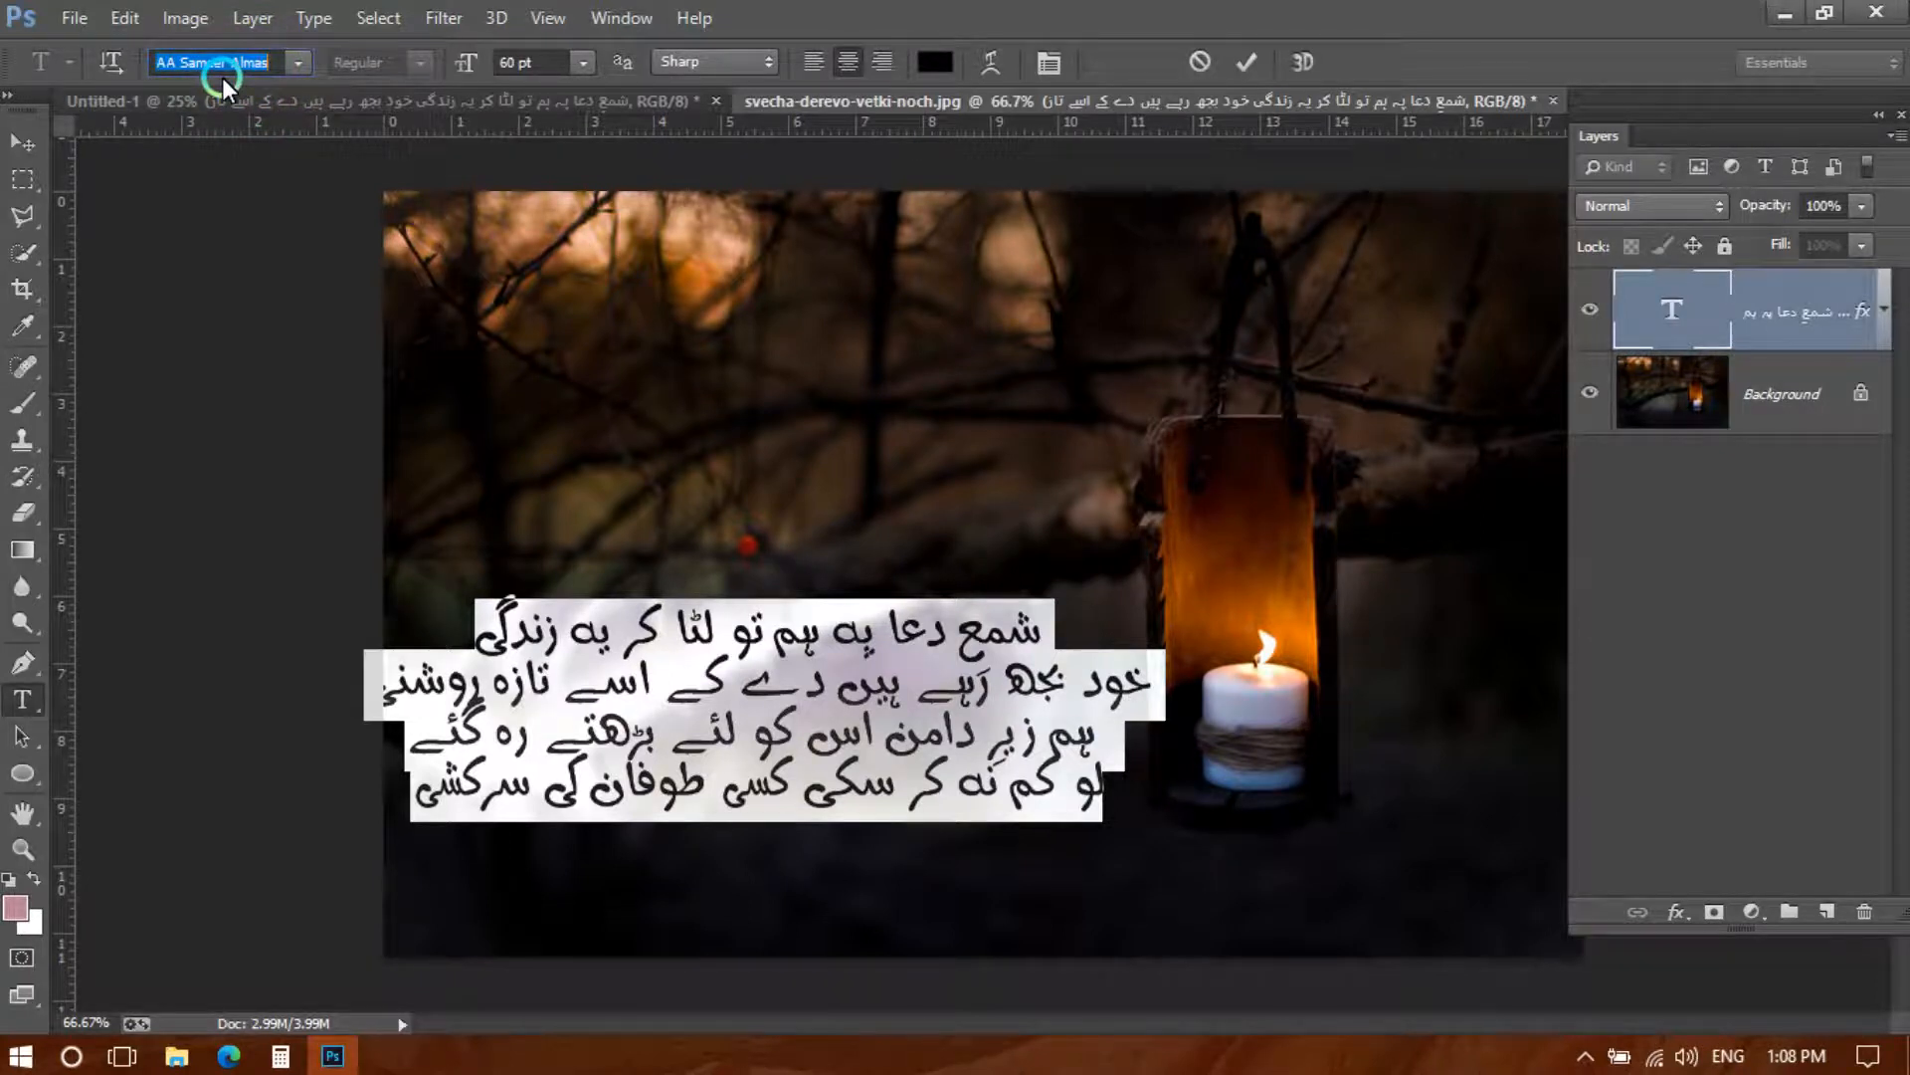
key("Down")
key("Down")
key("Down")
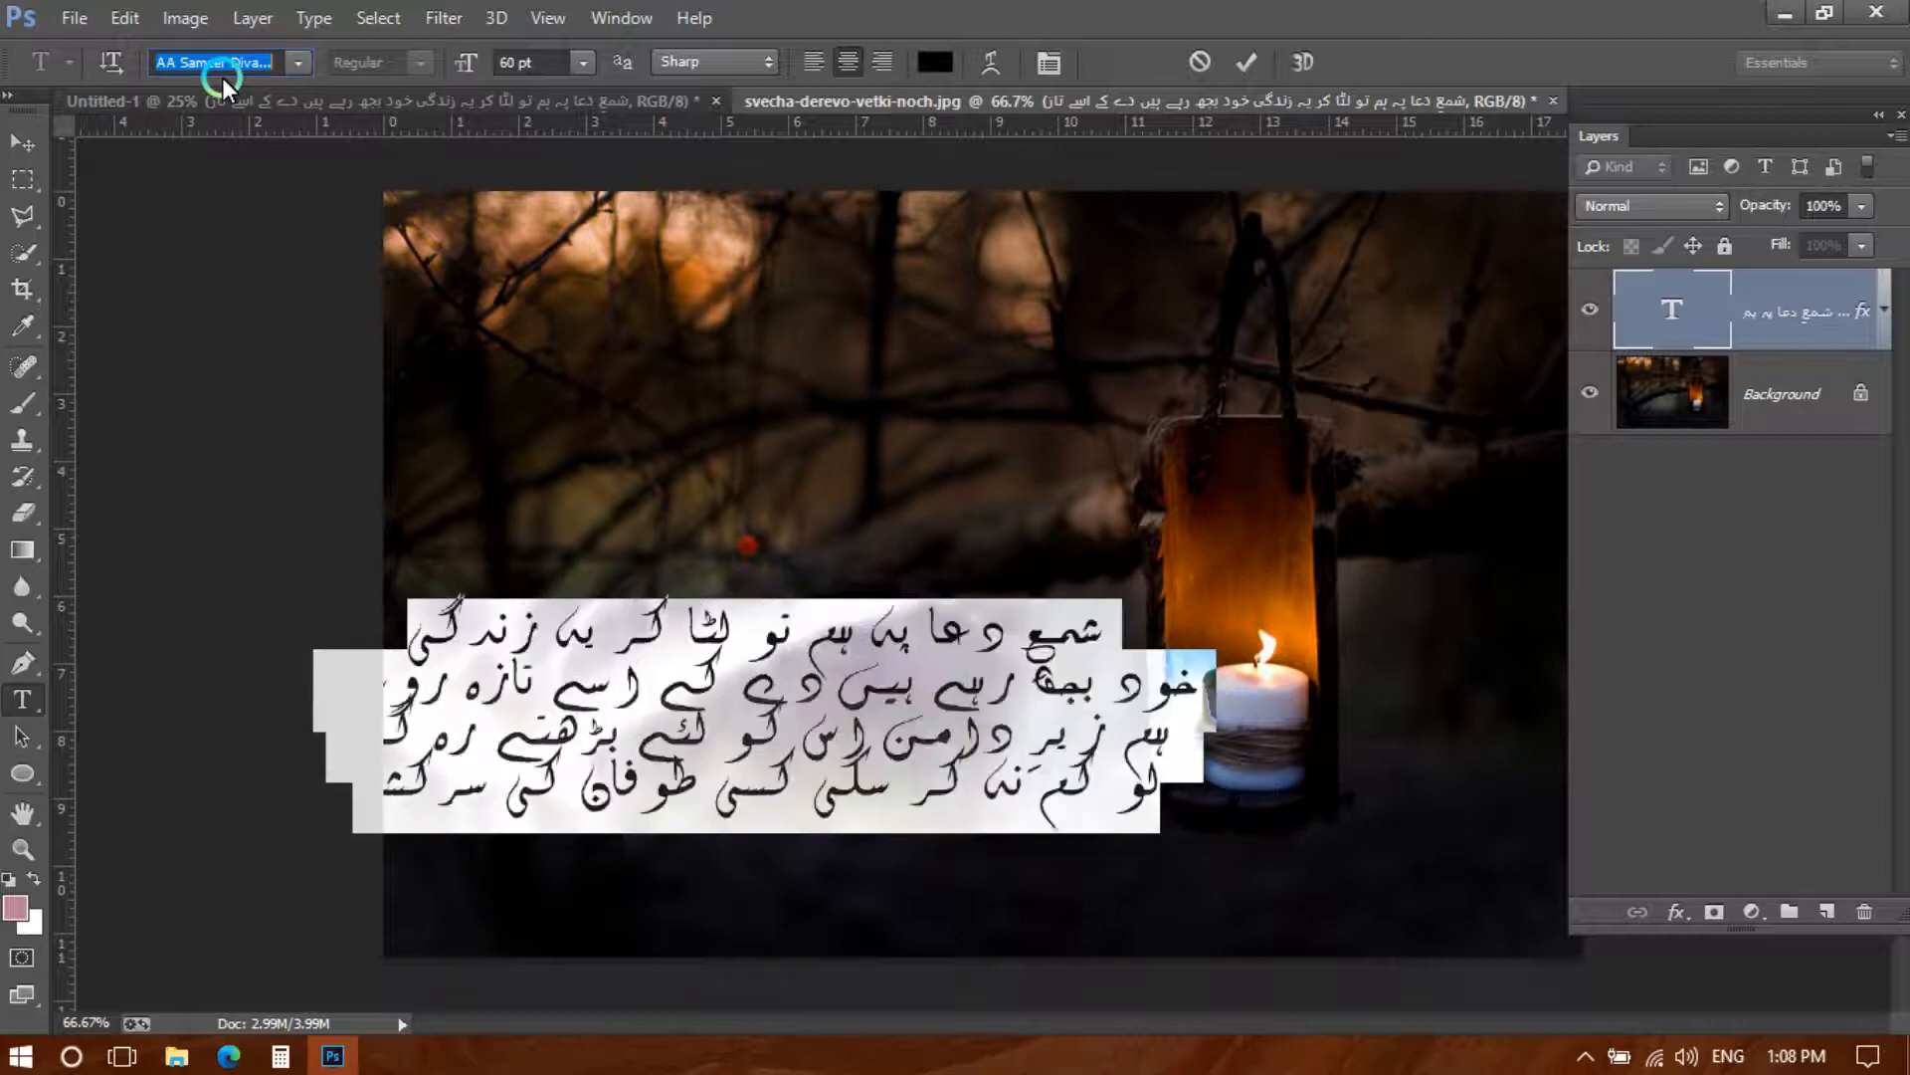
key("Down")
key("Up")
key("Up")
key("Up")
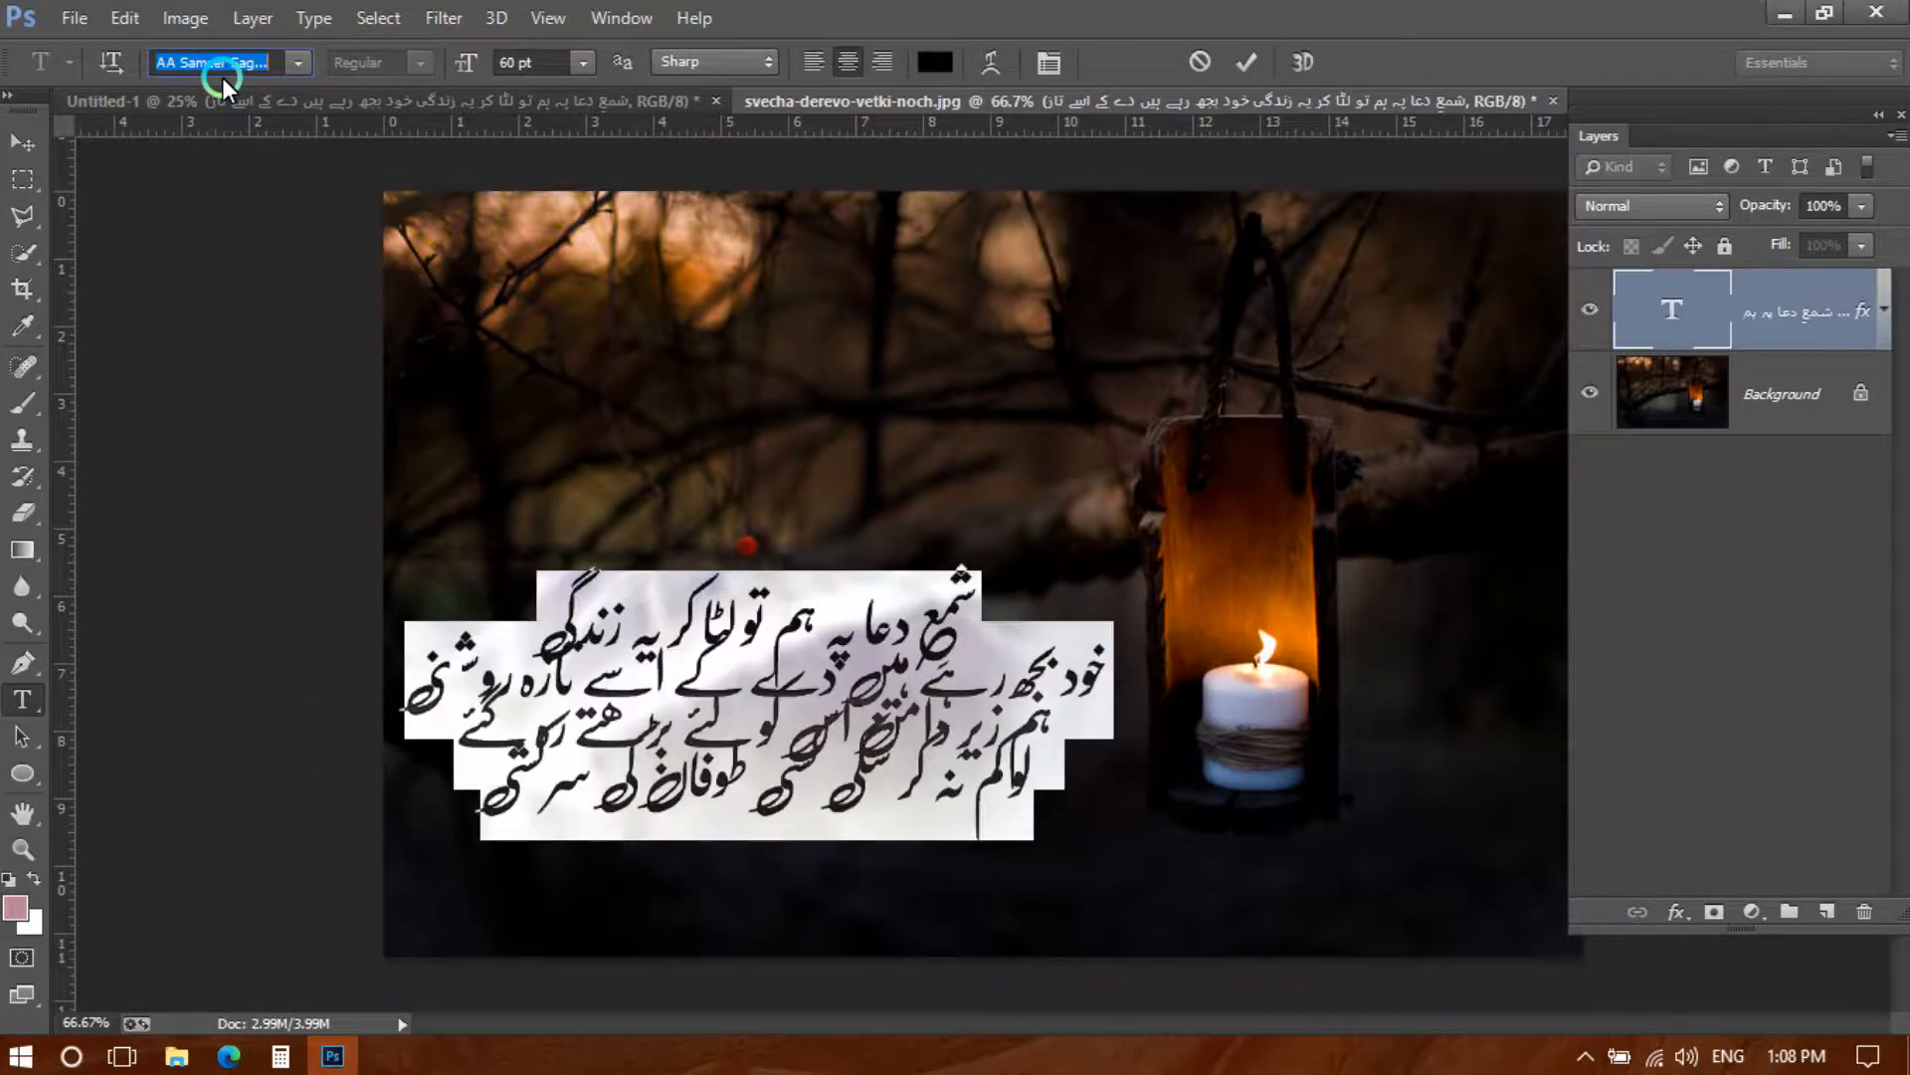
key("Down")
key("Down")
key("Down")
key("Down")
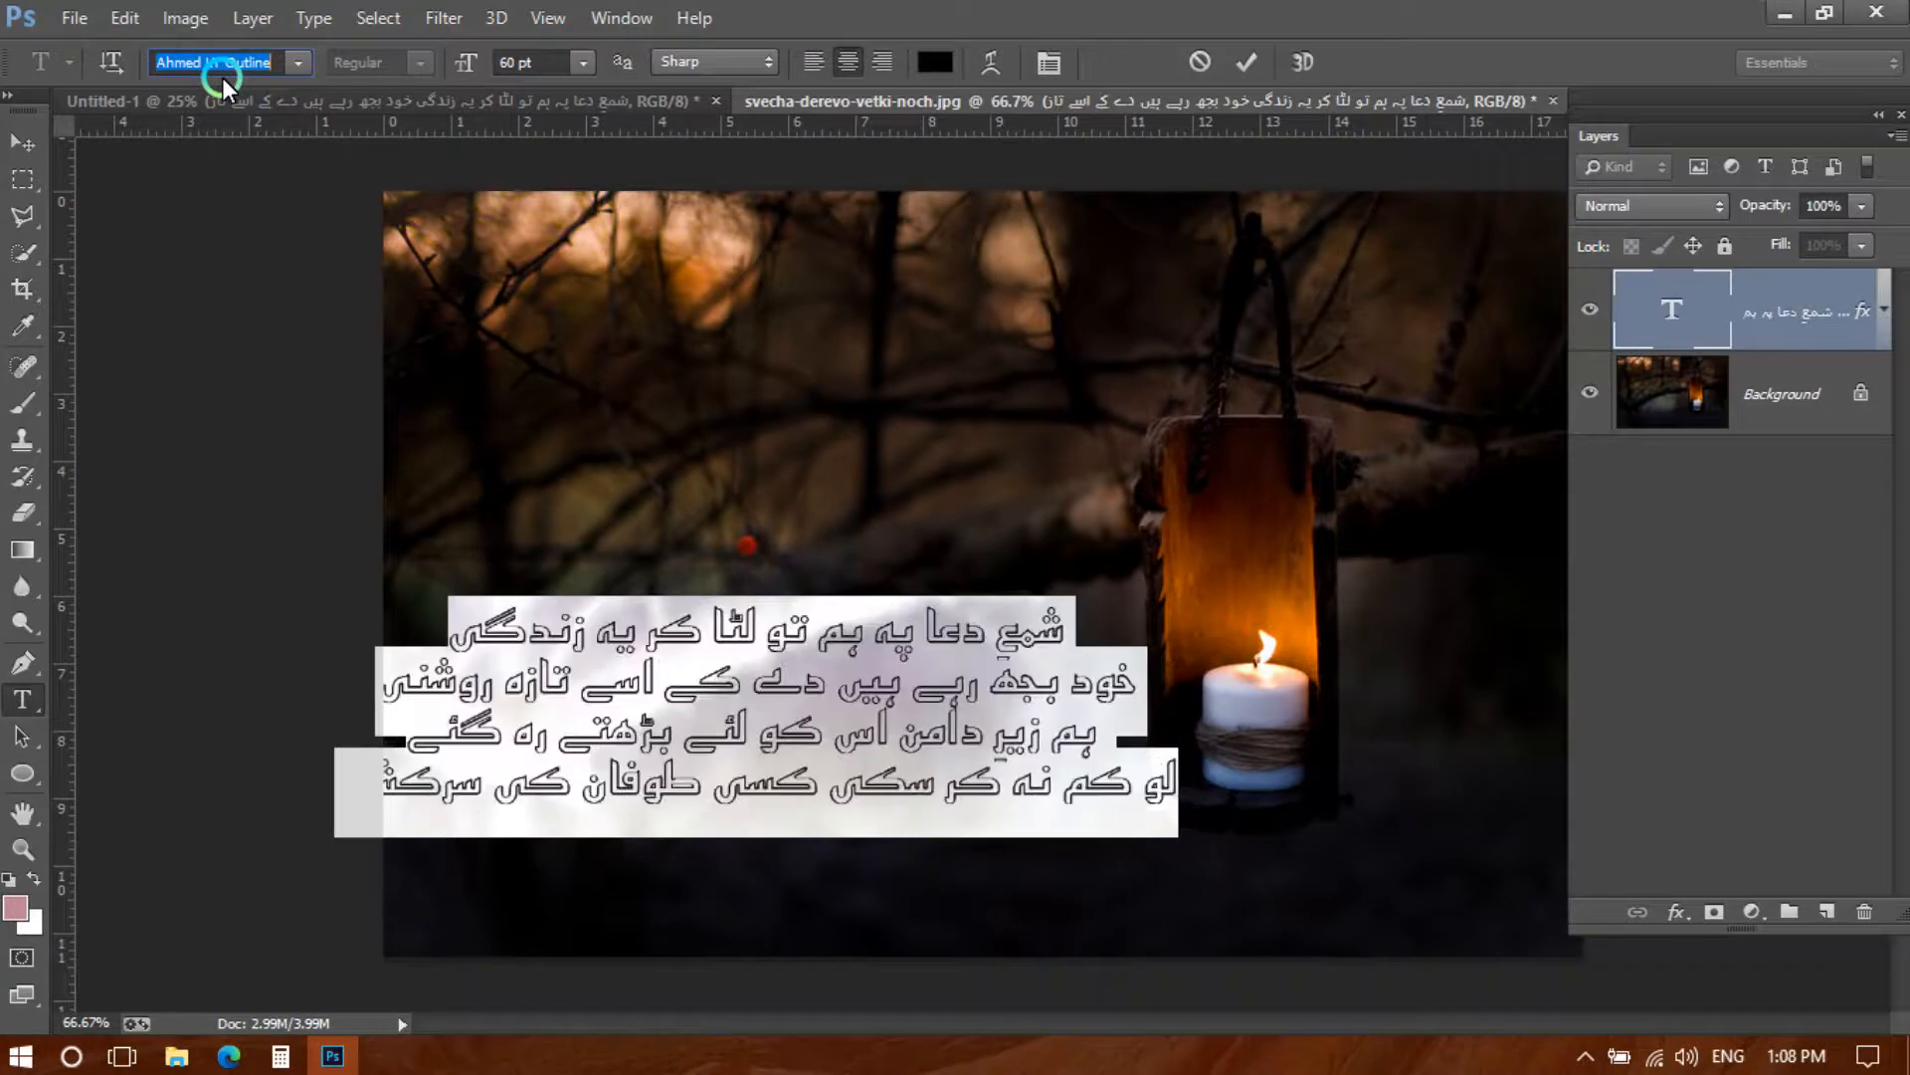
key("Down")
key("Down")
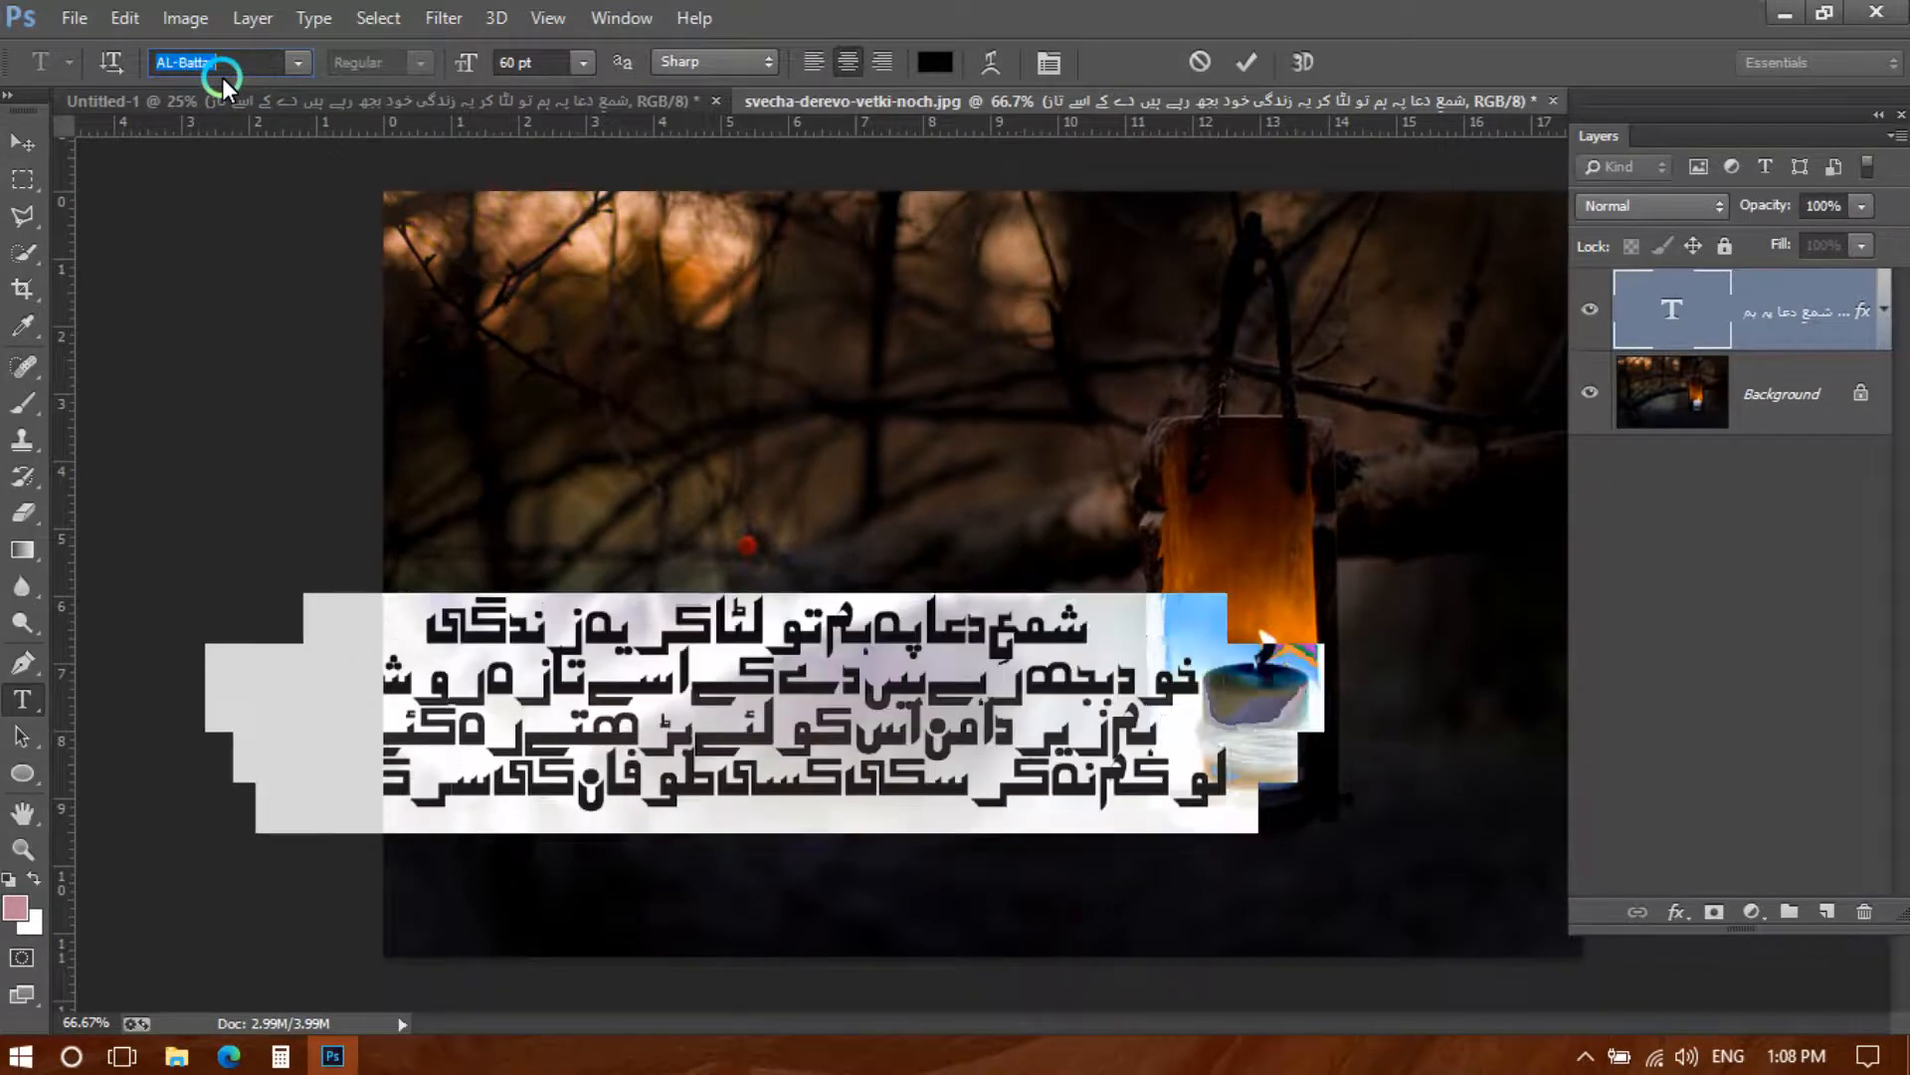
key("Down")
key("Down")
key("Down")
key("Down")
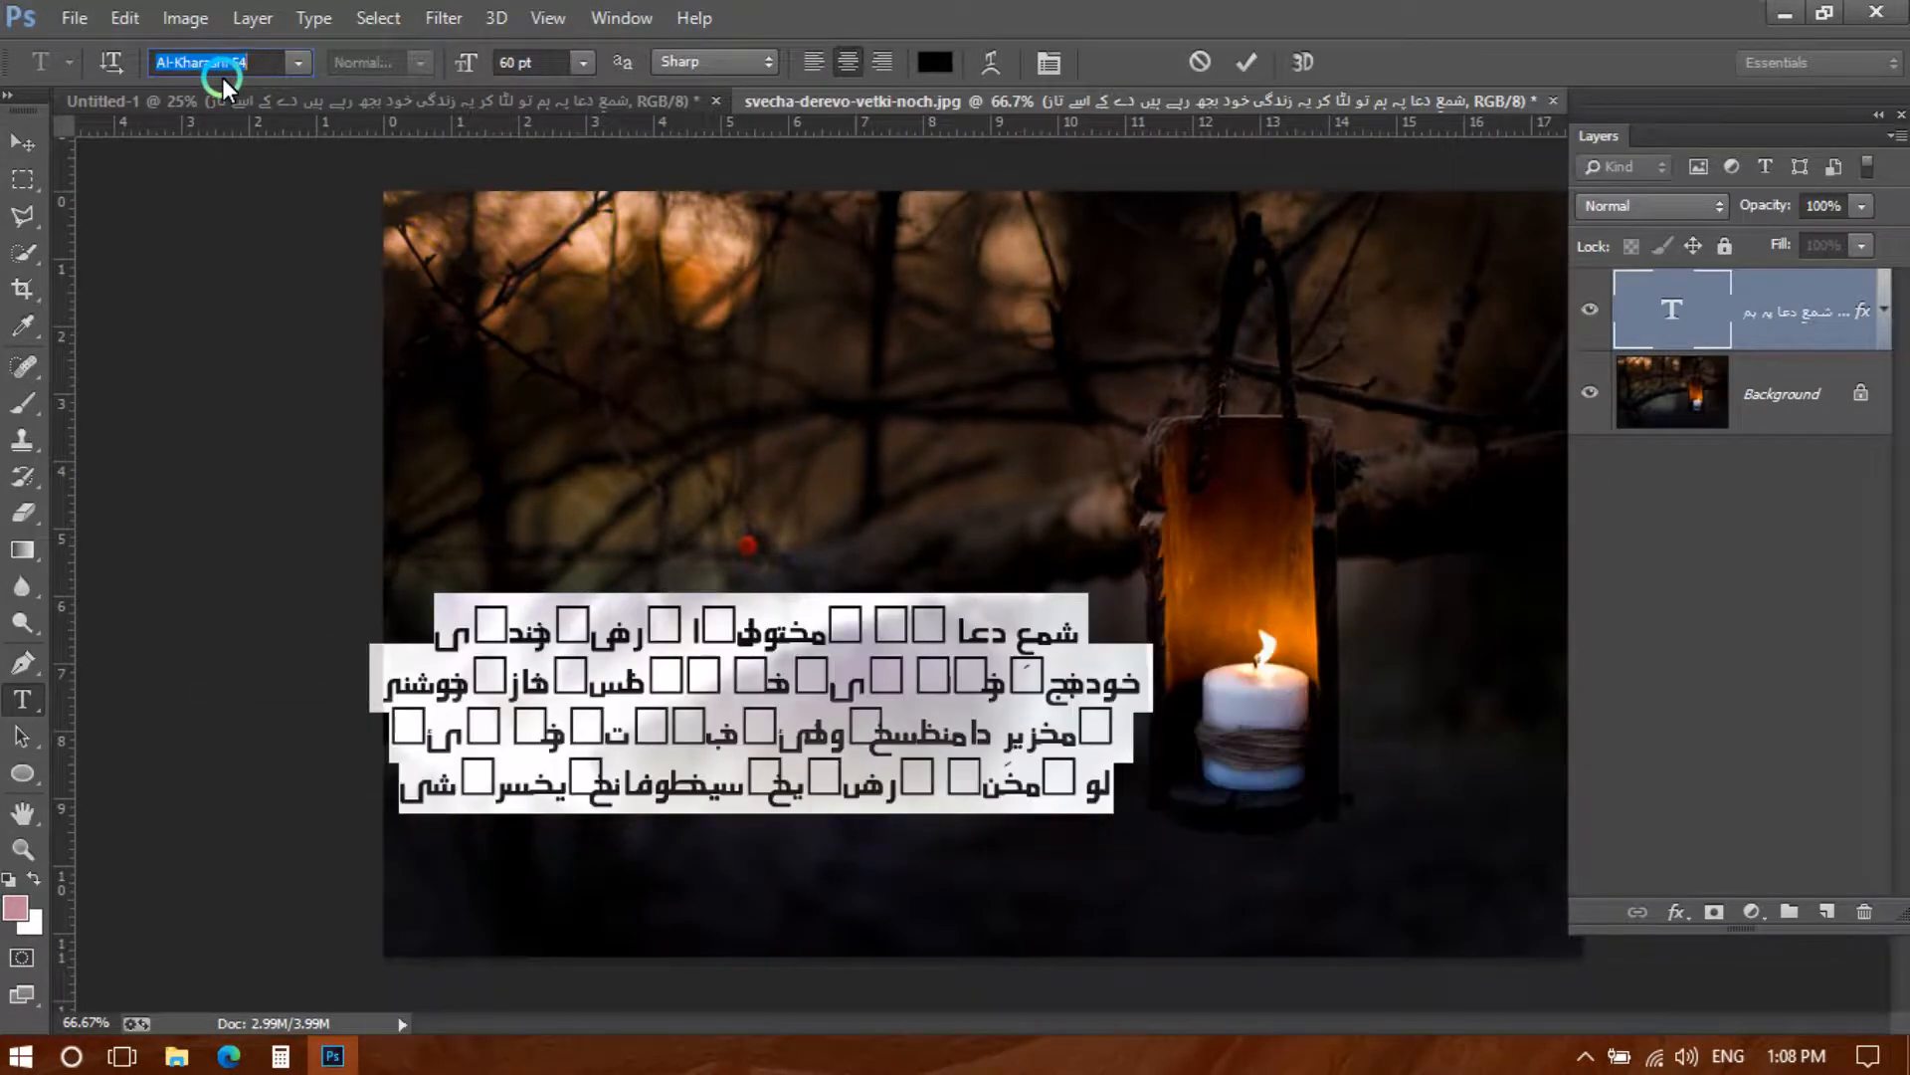
key("Down")
key("Down")
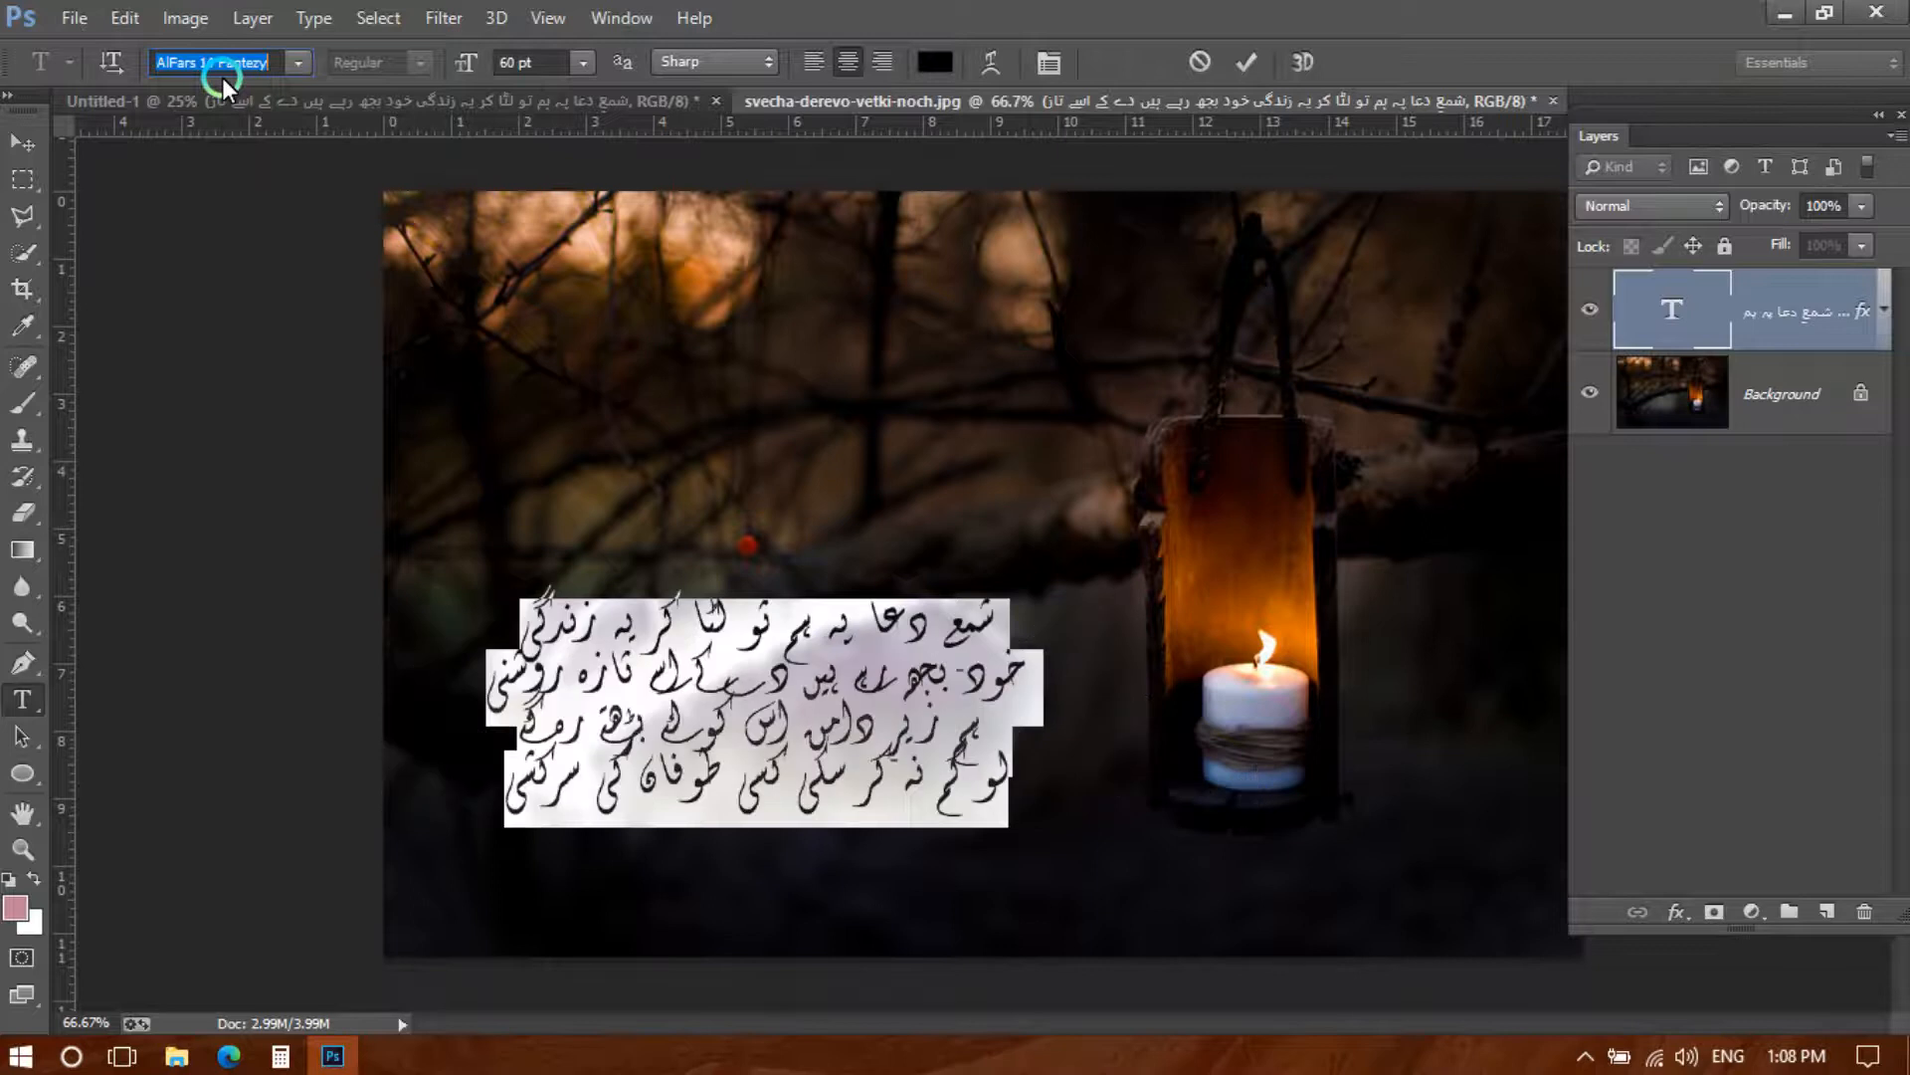
key("Down")
key("Down")
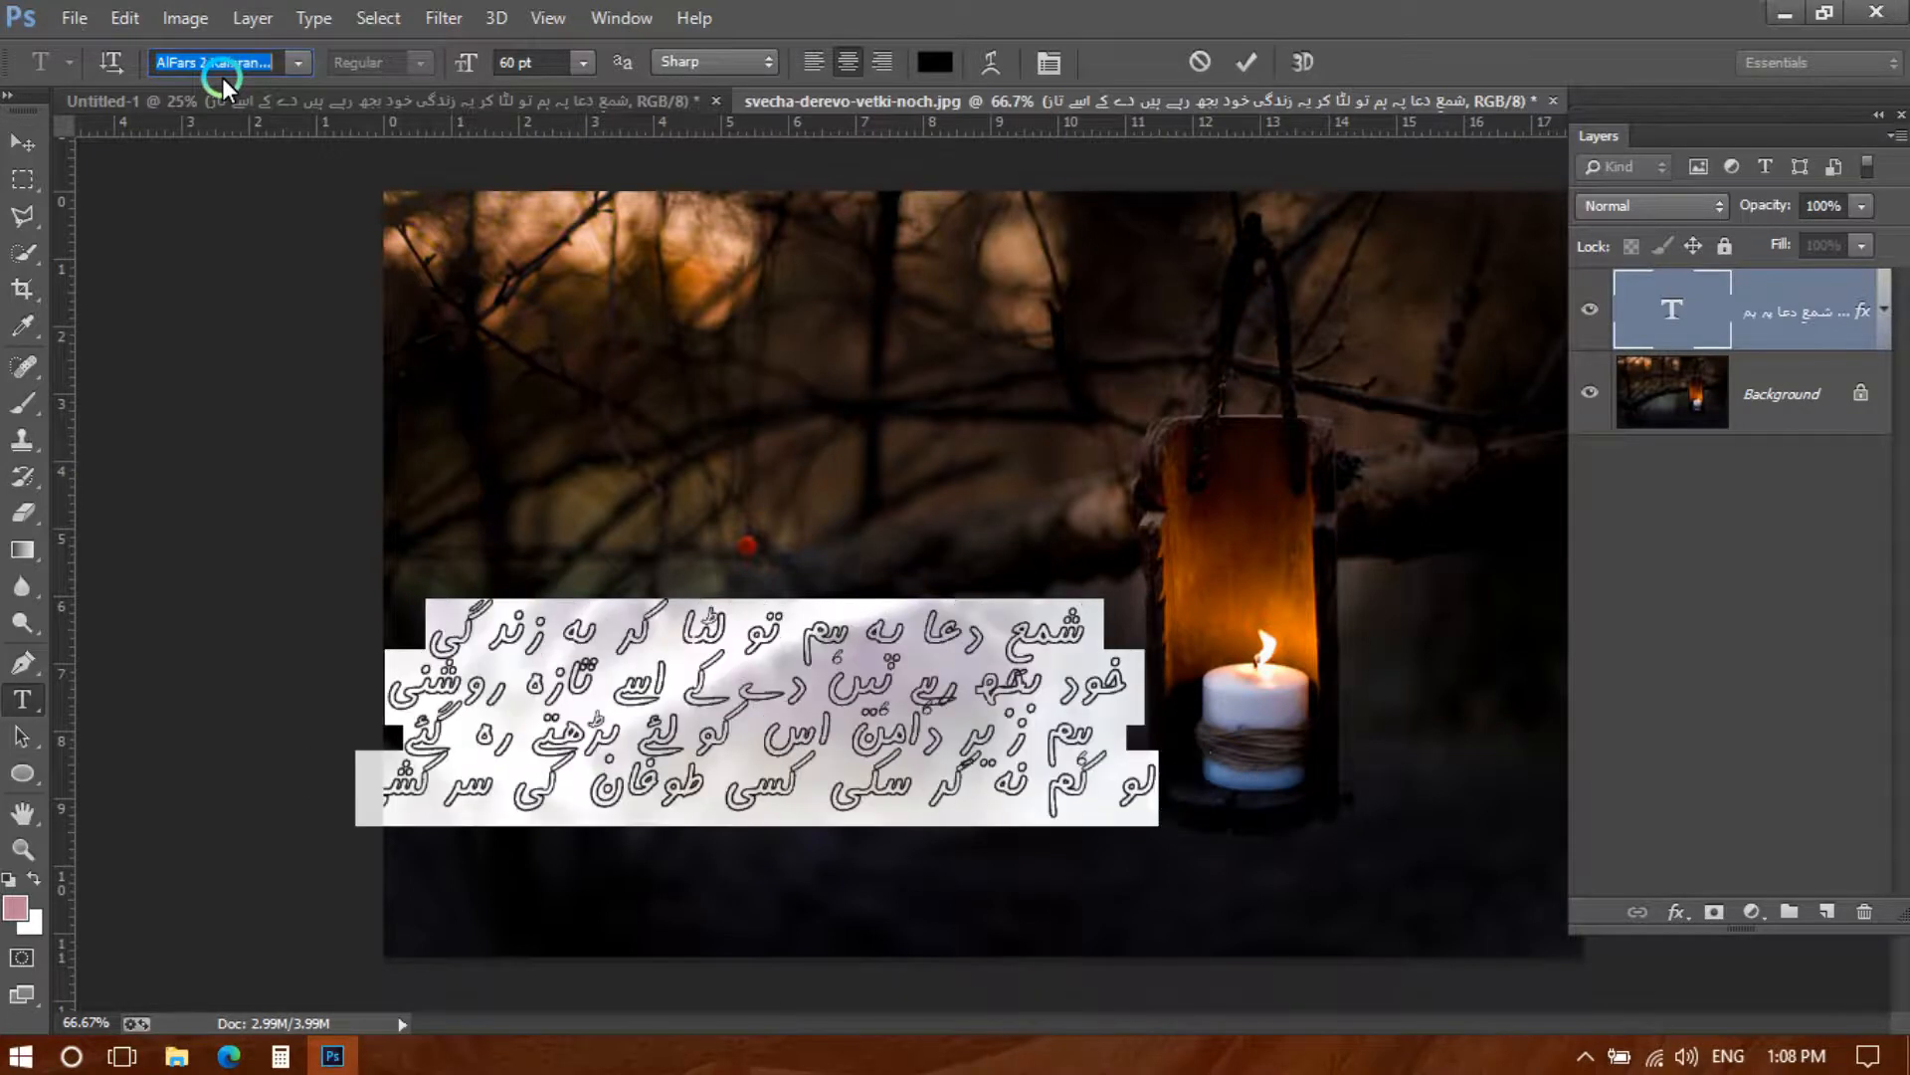
key("Down")
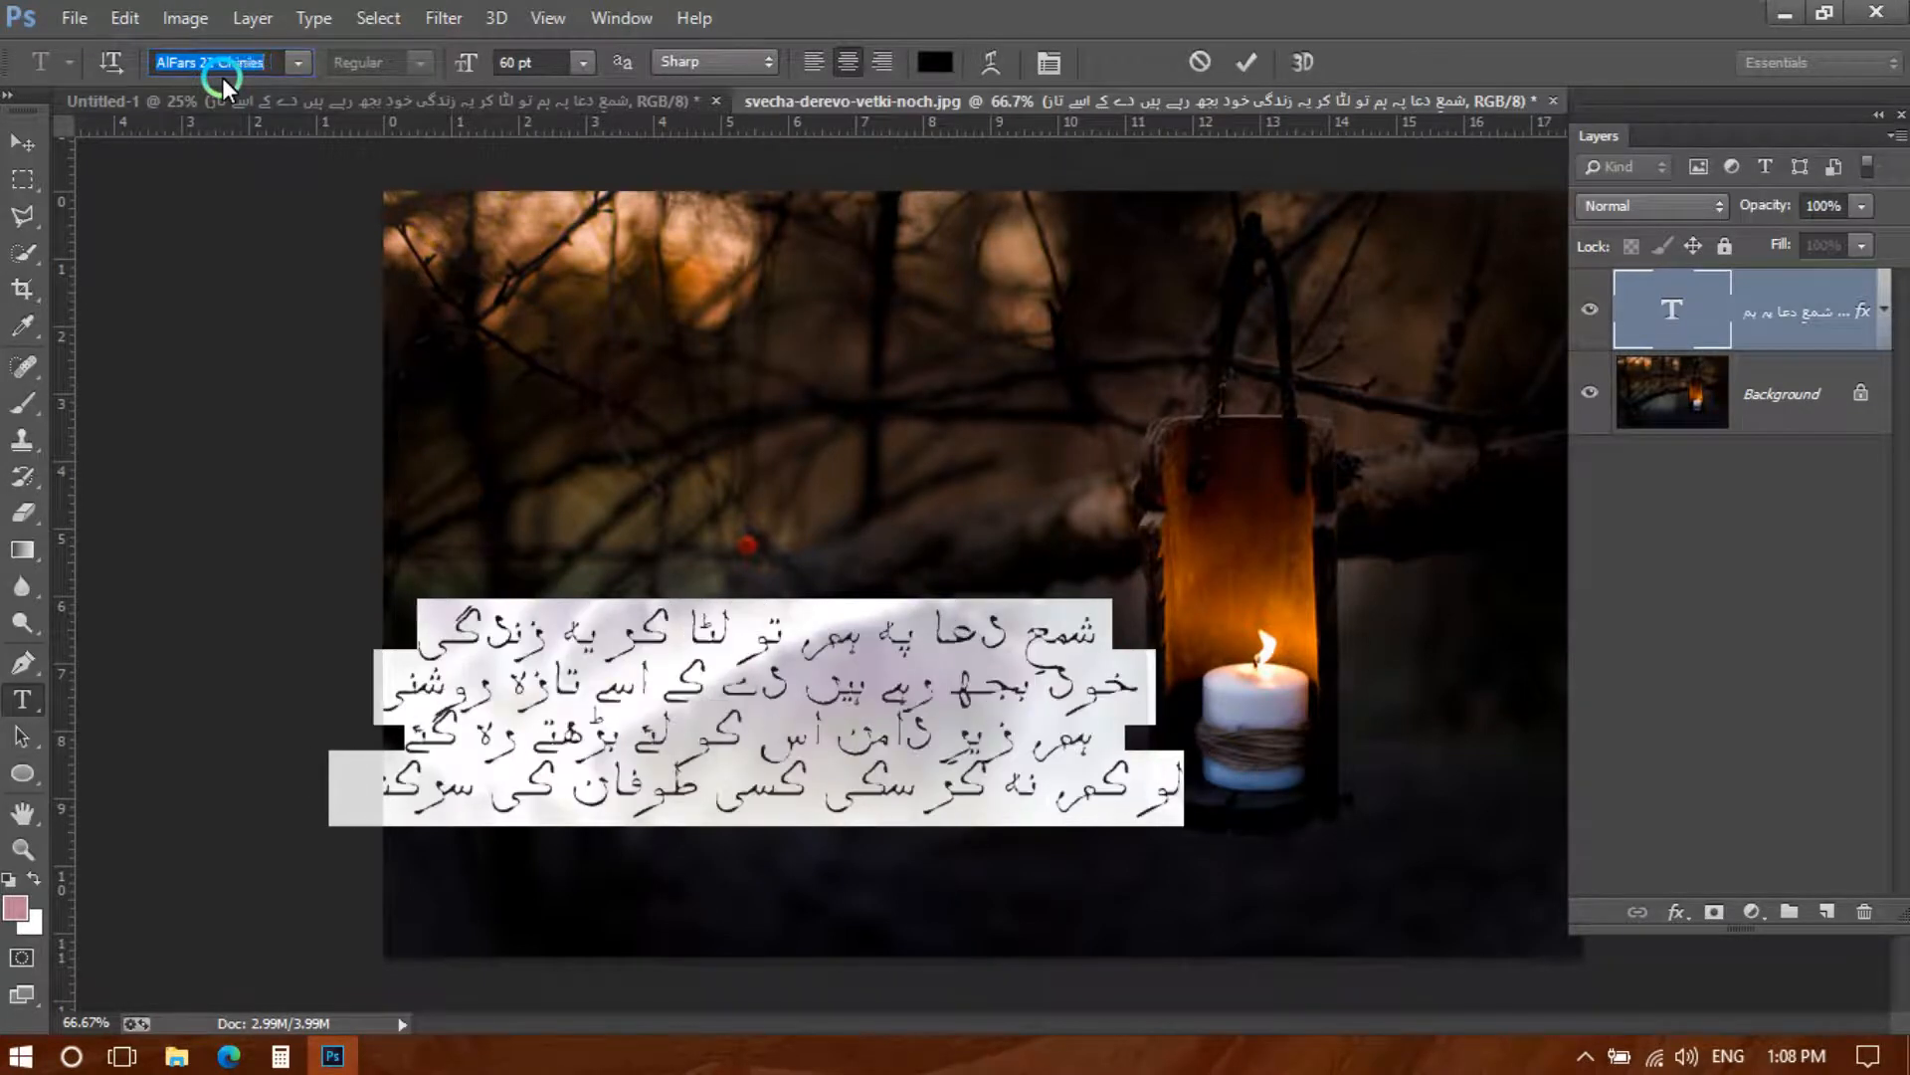
key("Down")
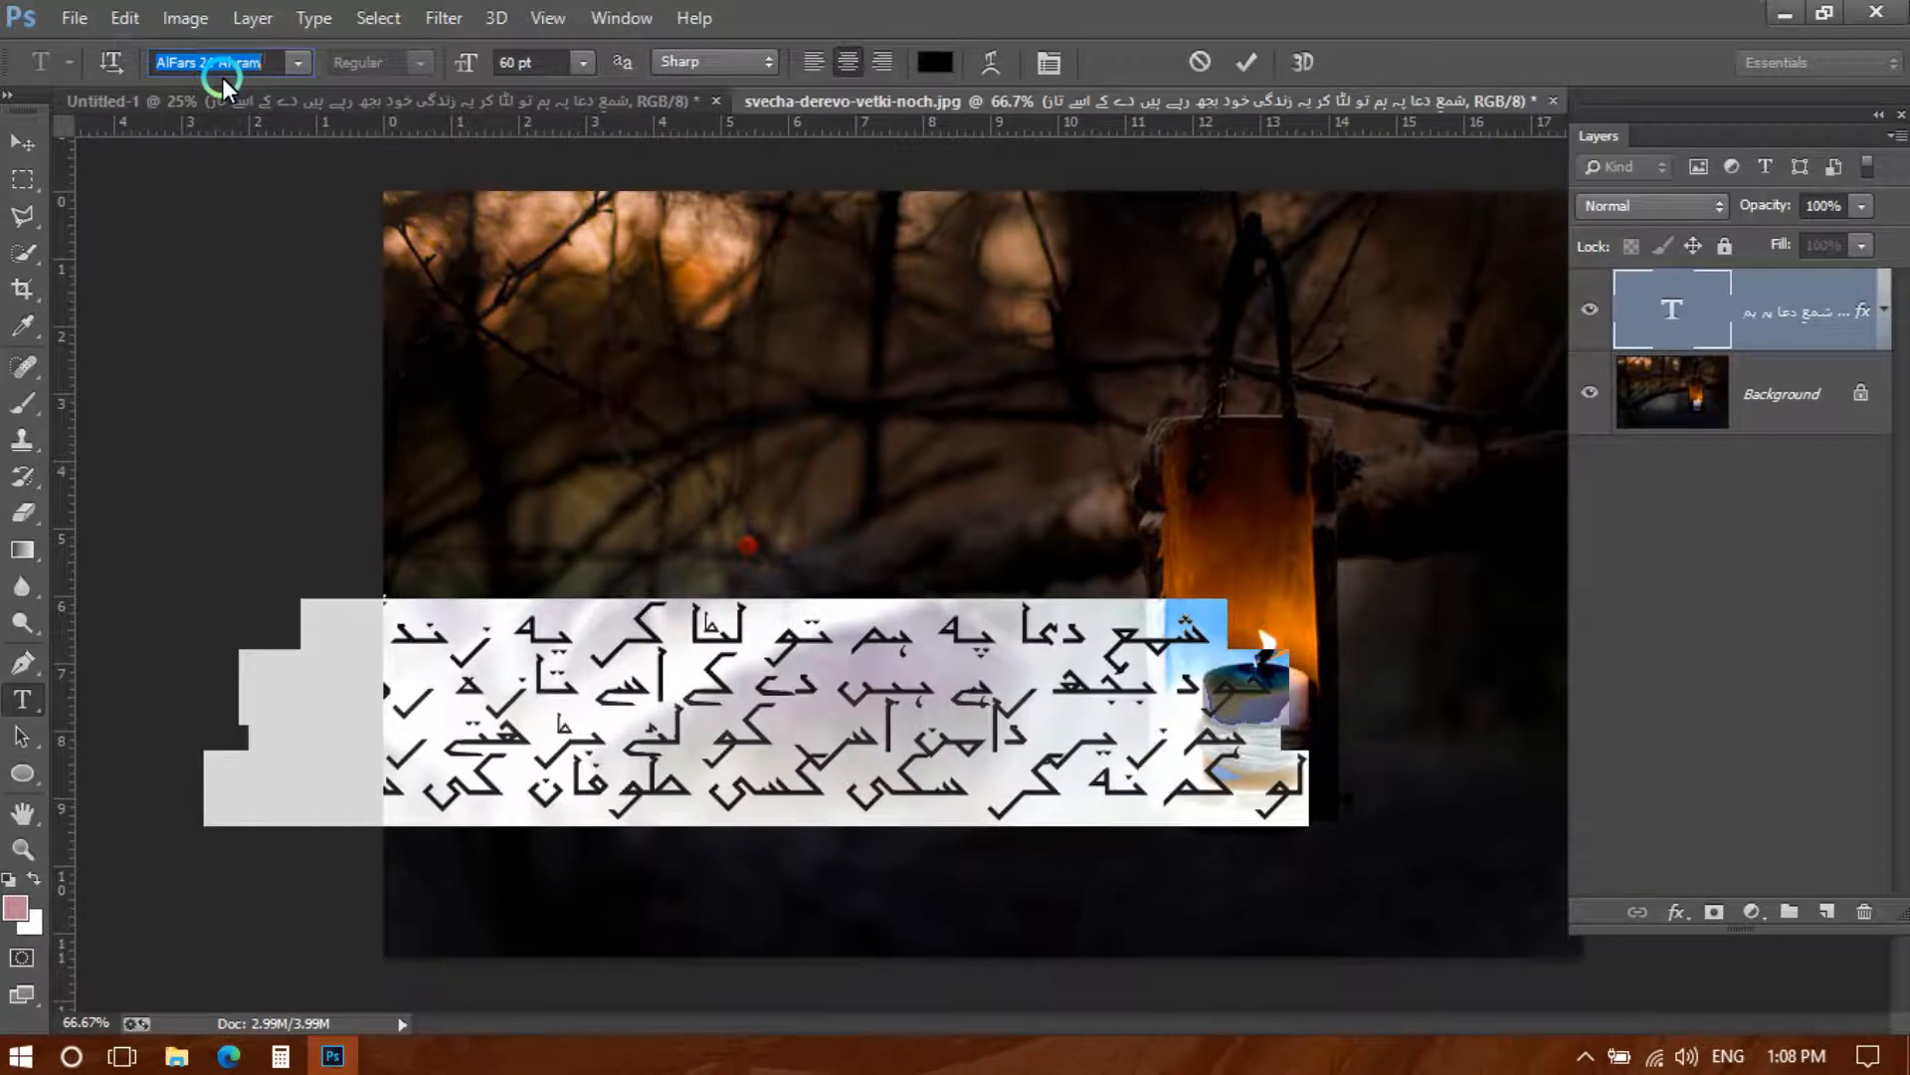
key("Down")
key("Down")
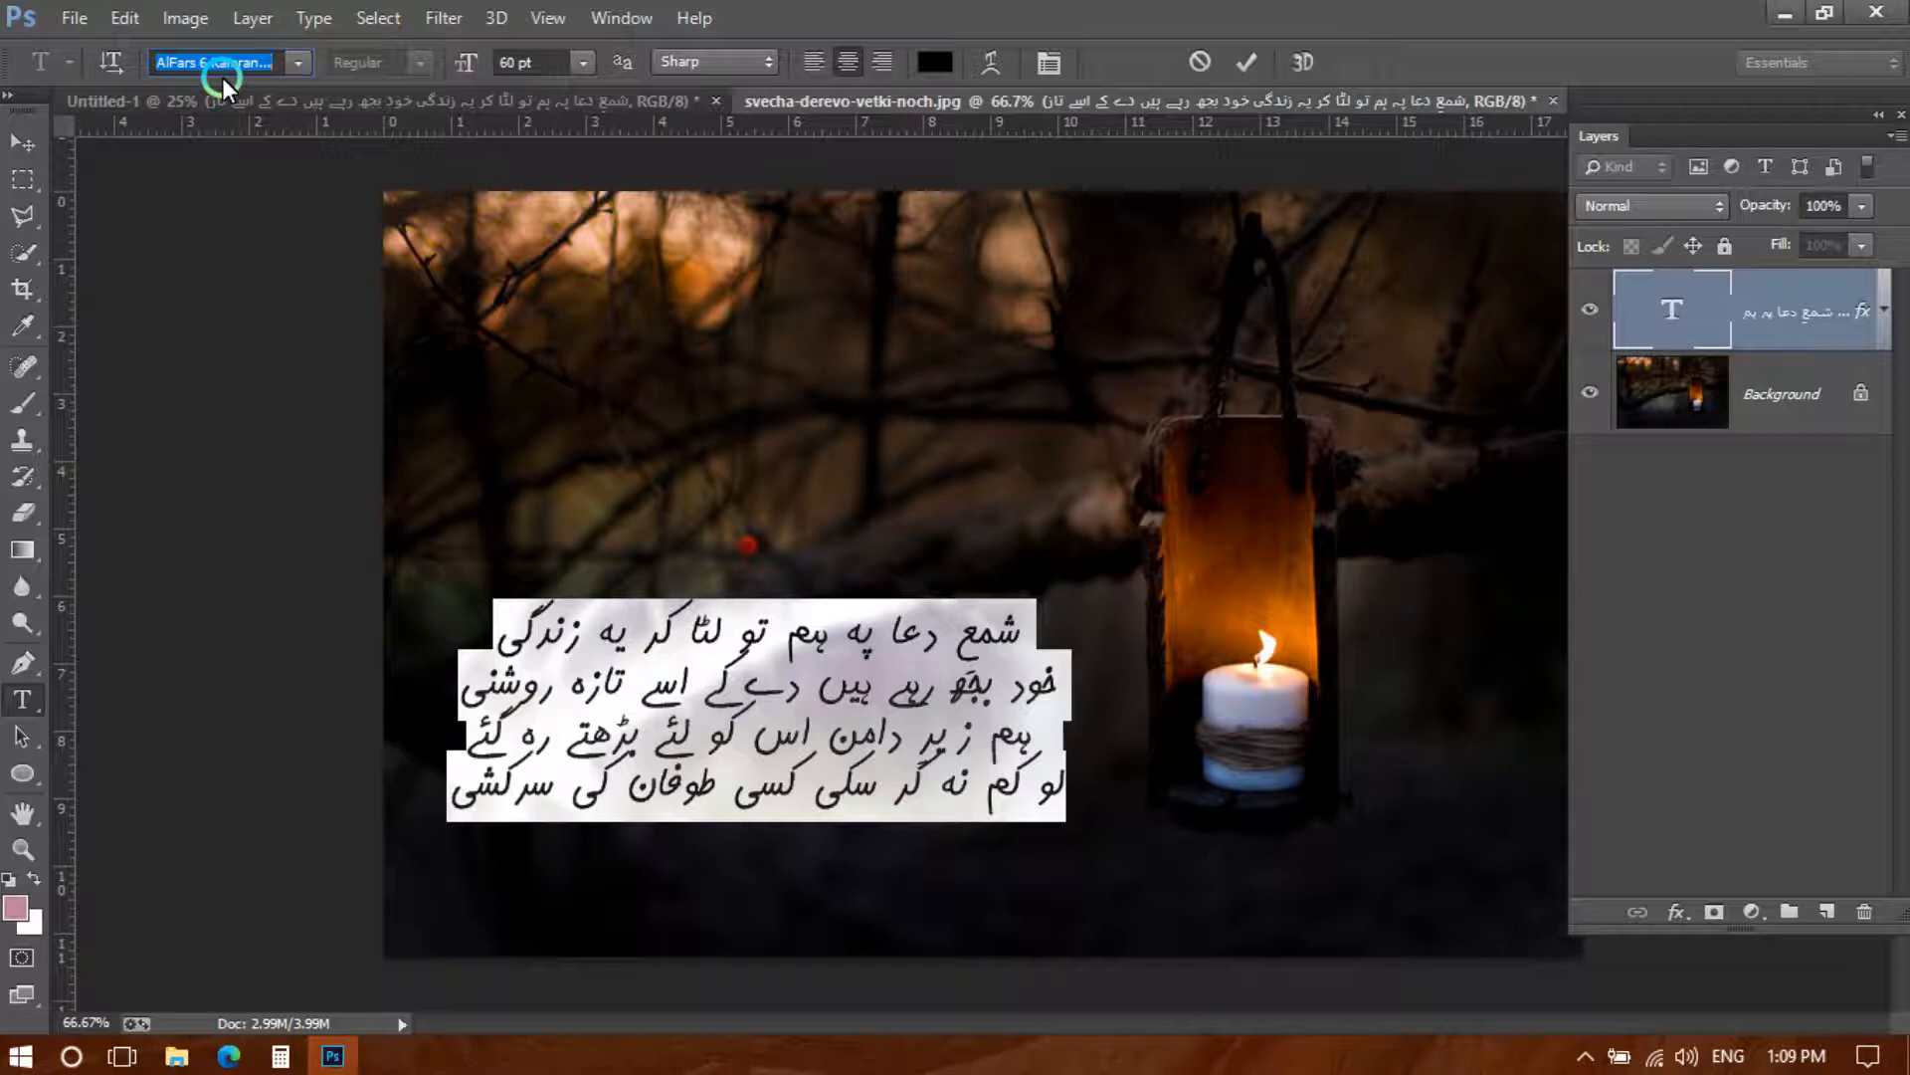
left_click(22, 142)
left_click(530, 563)
left_click(830, 742)
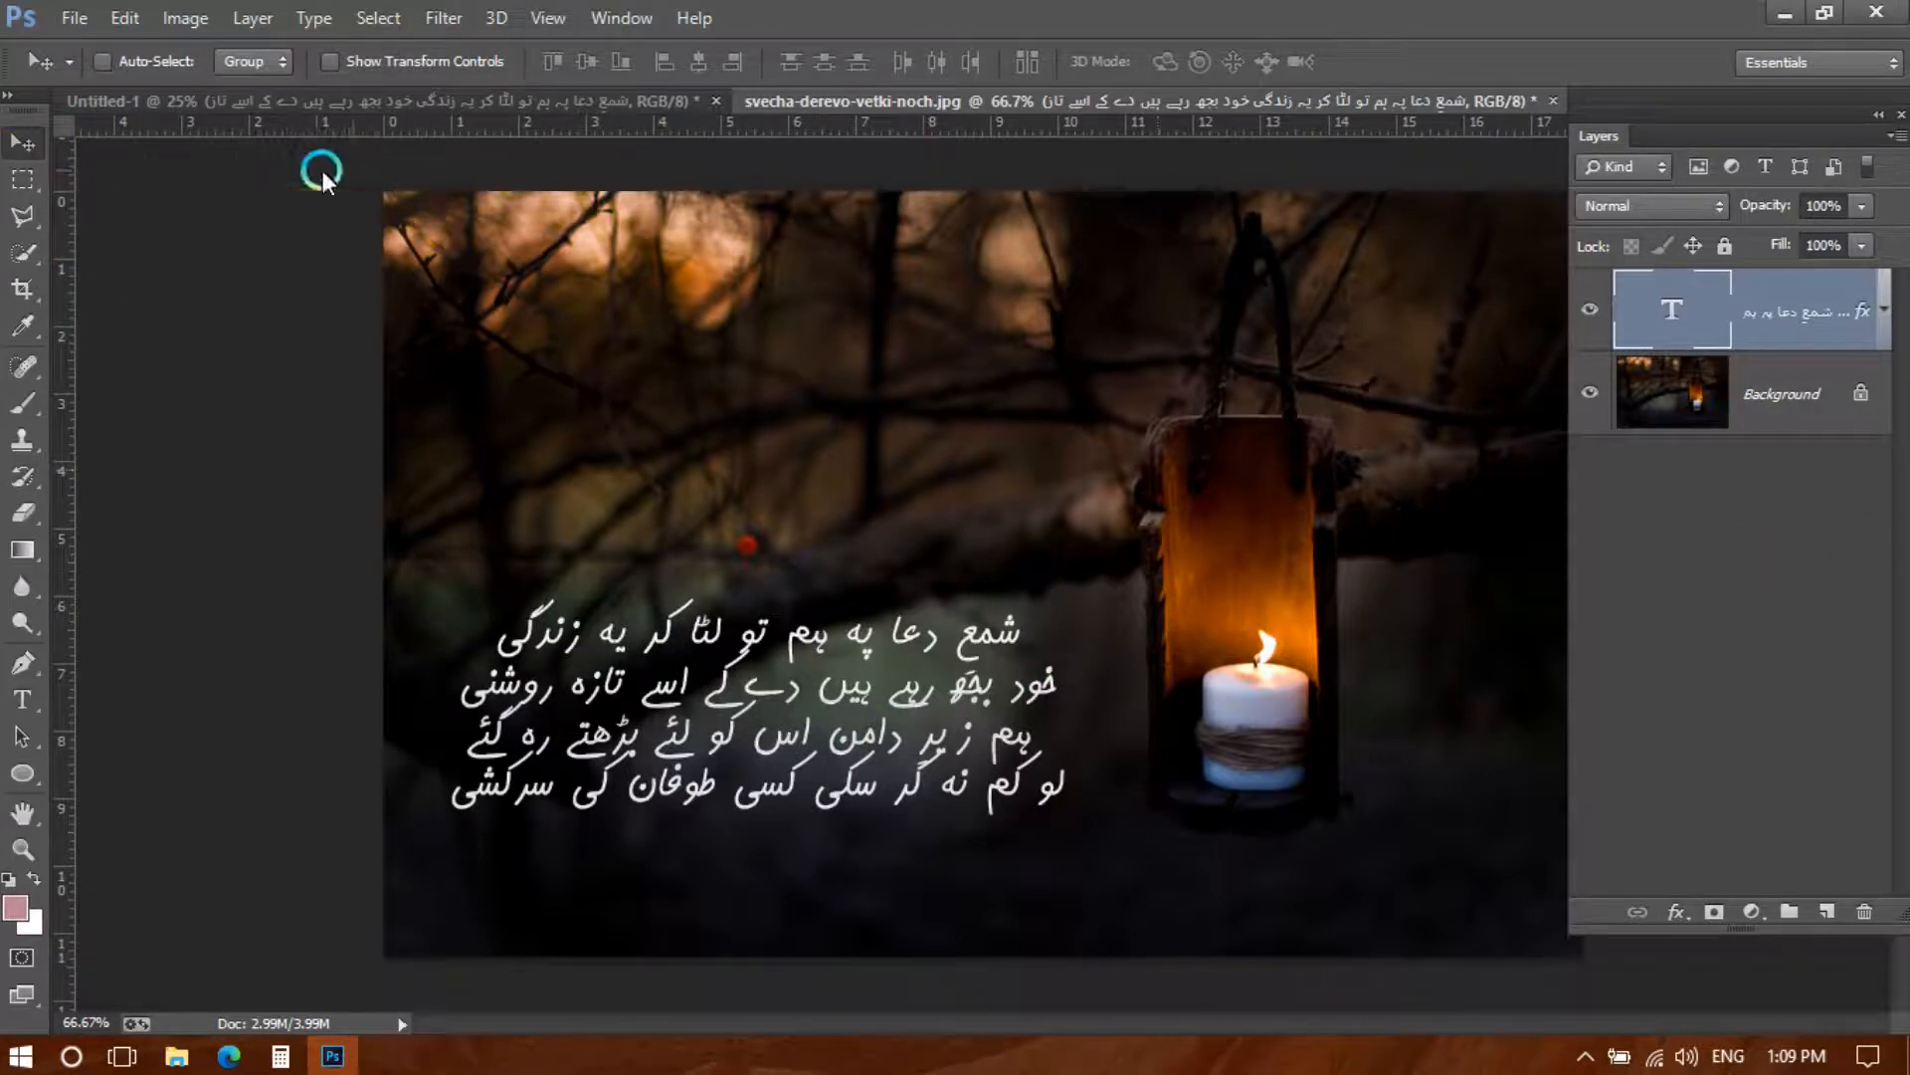
Set the font size of the entire verse to 70 pt and commit the text edit
double_click(1679, 313)
left_click(517, 62)
type("70")
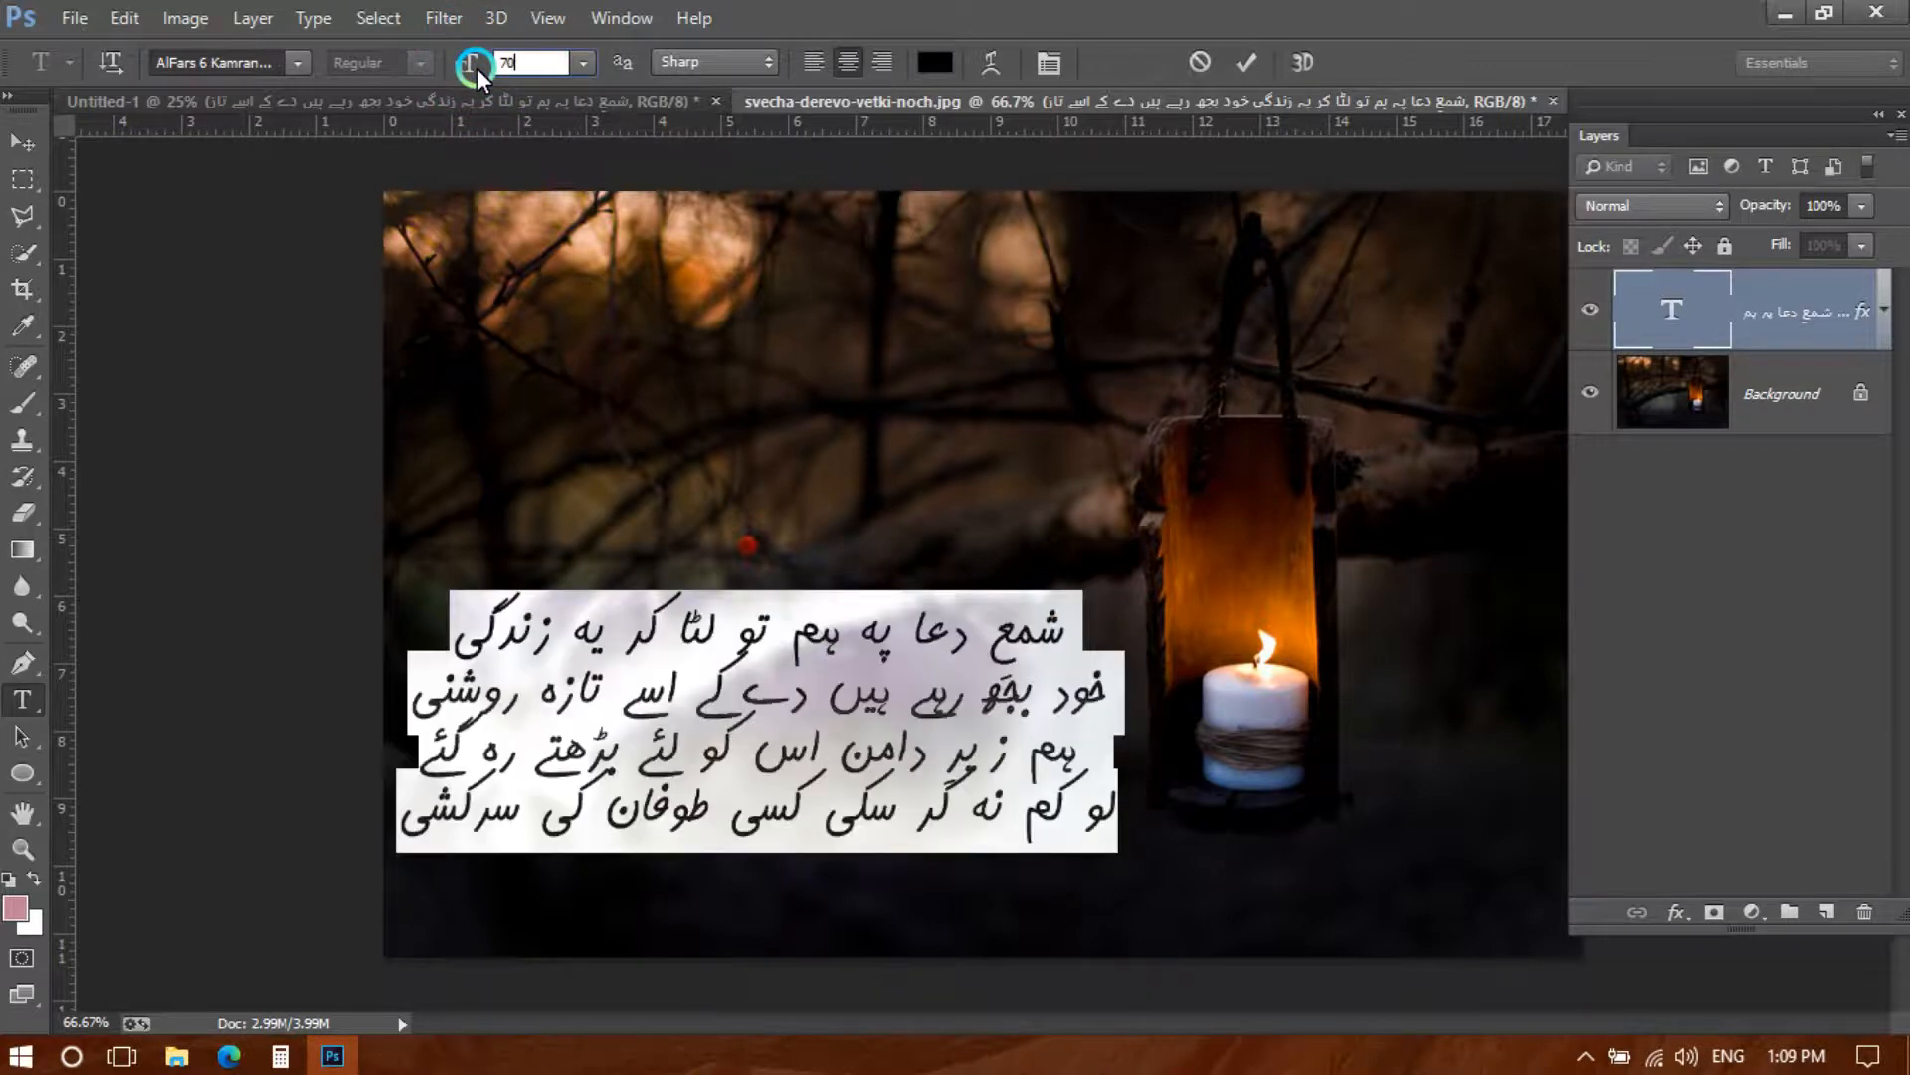
left_click(473, 66)
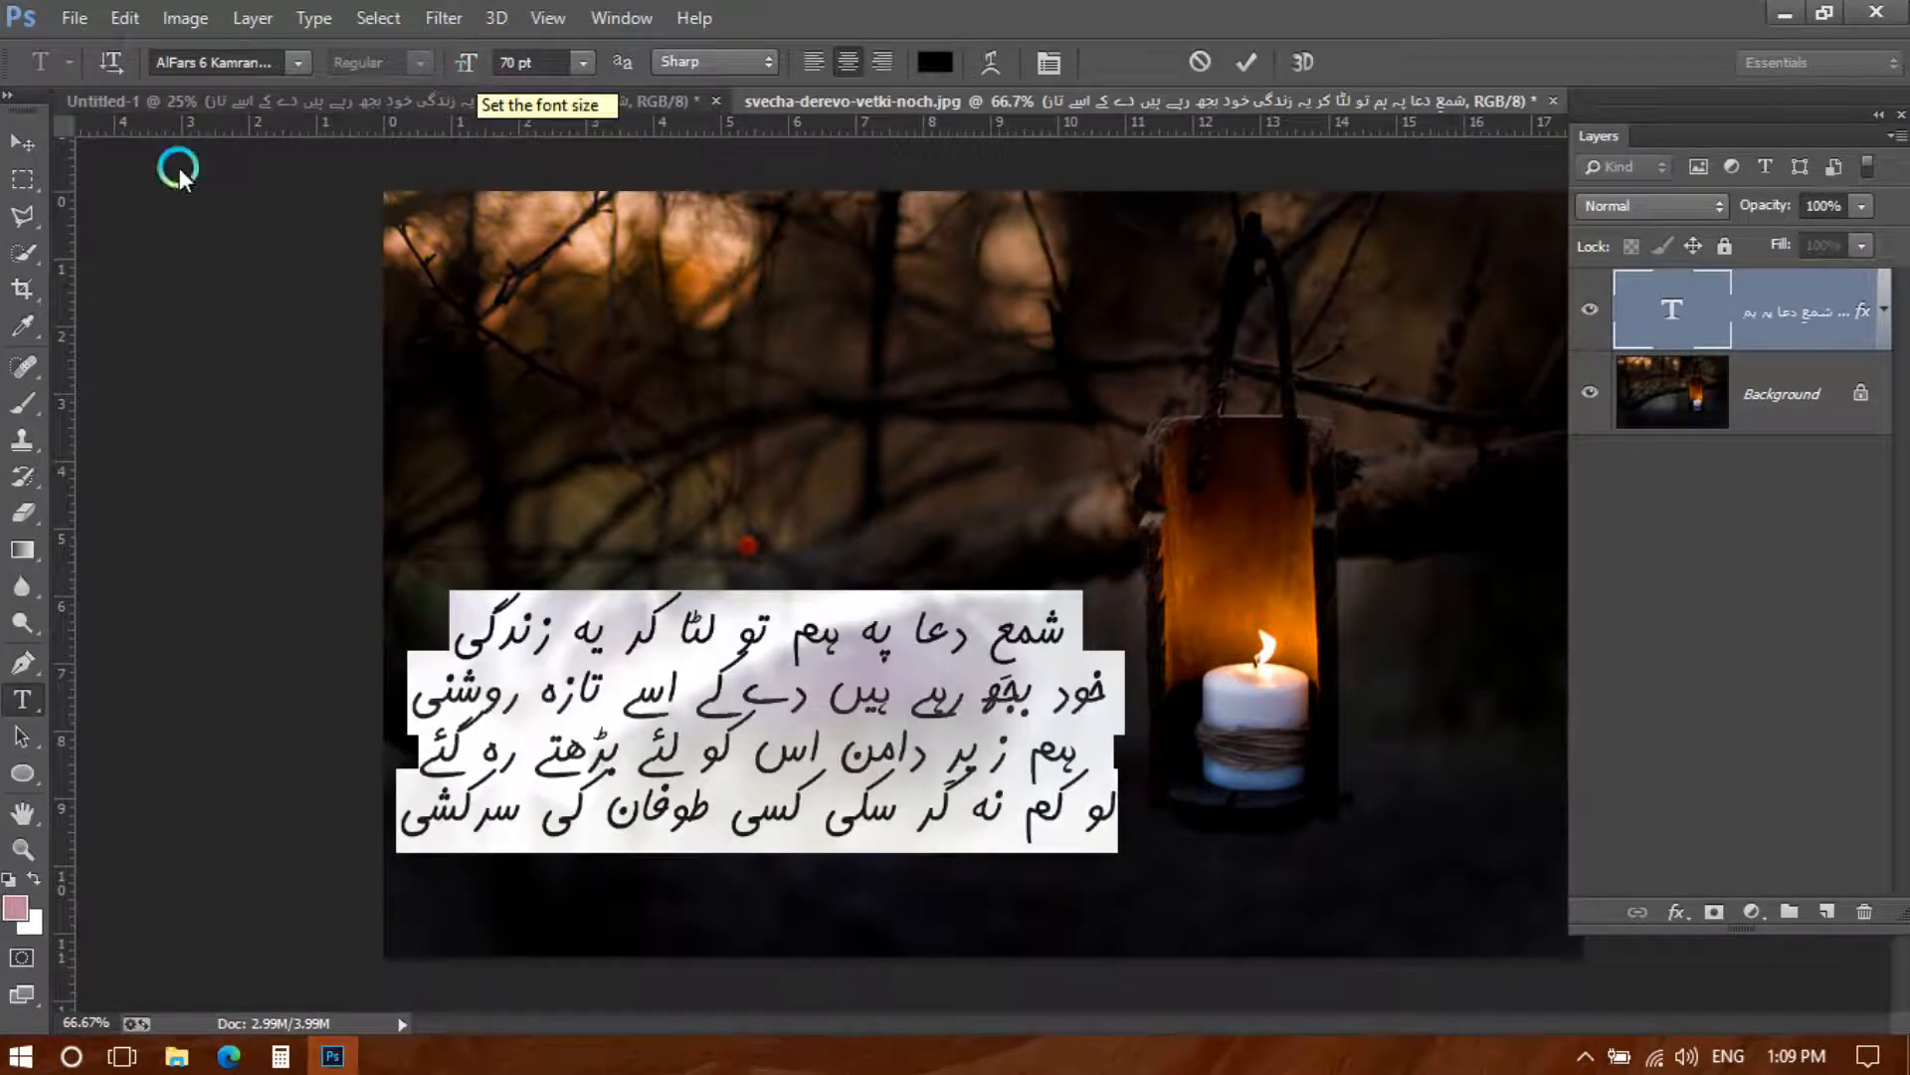
left_click(24, 145)
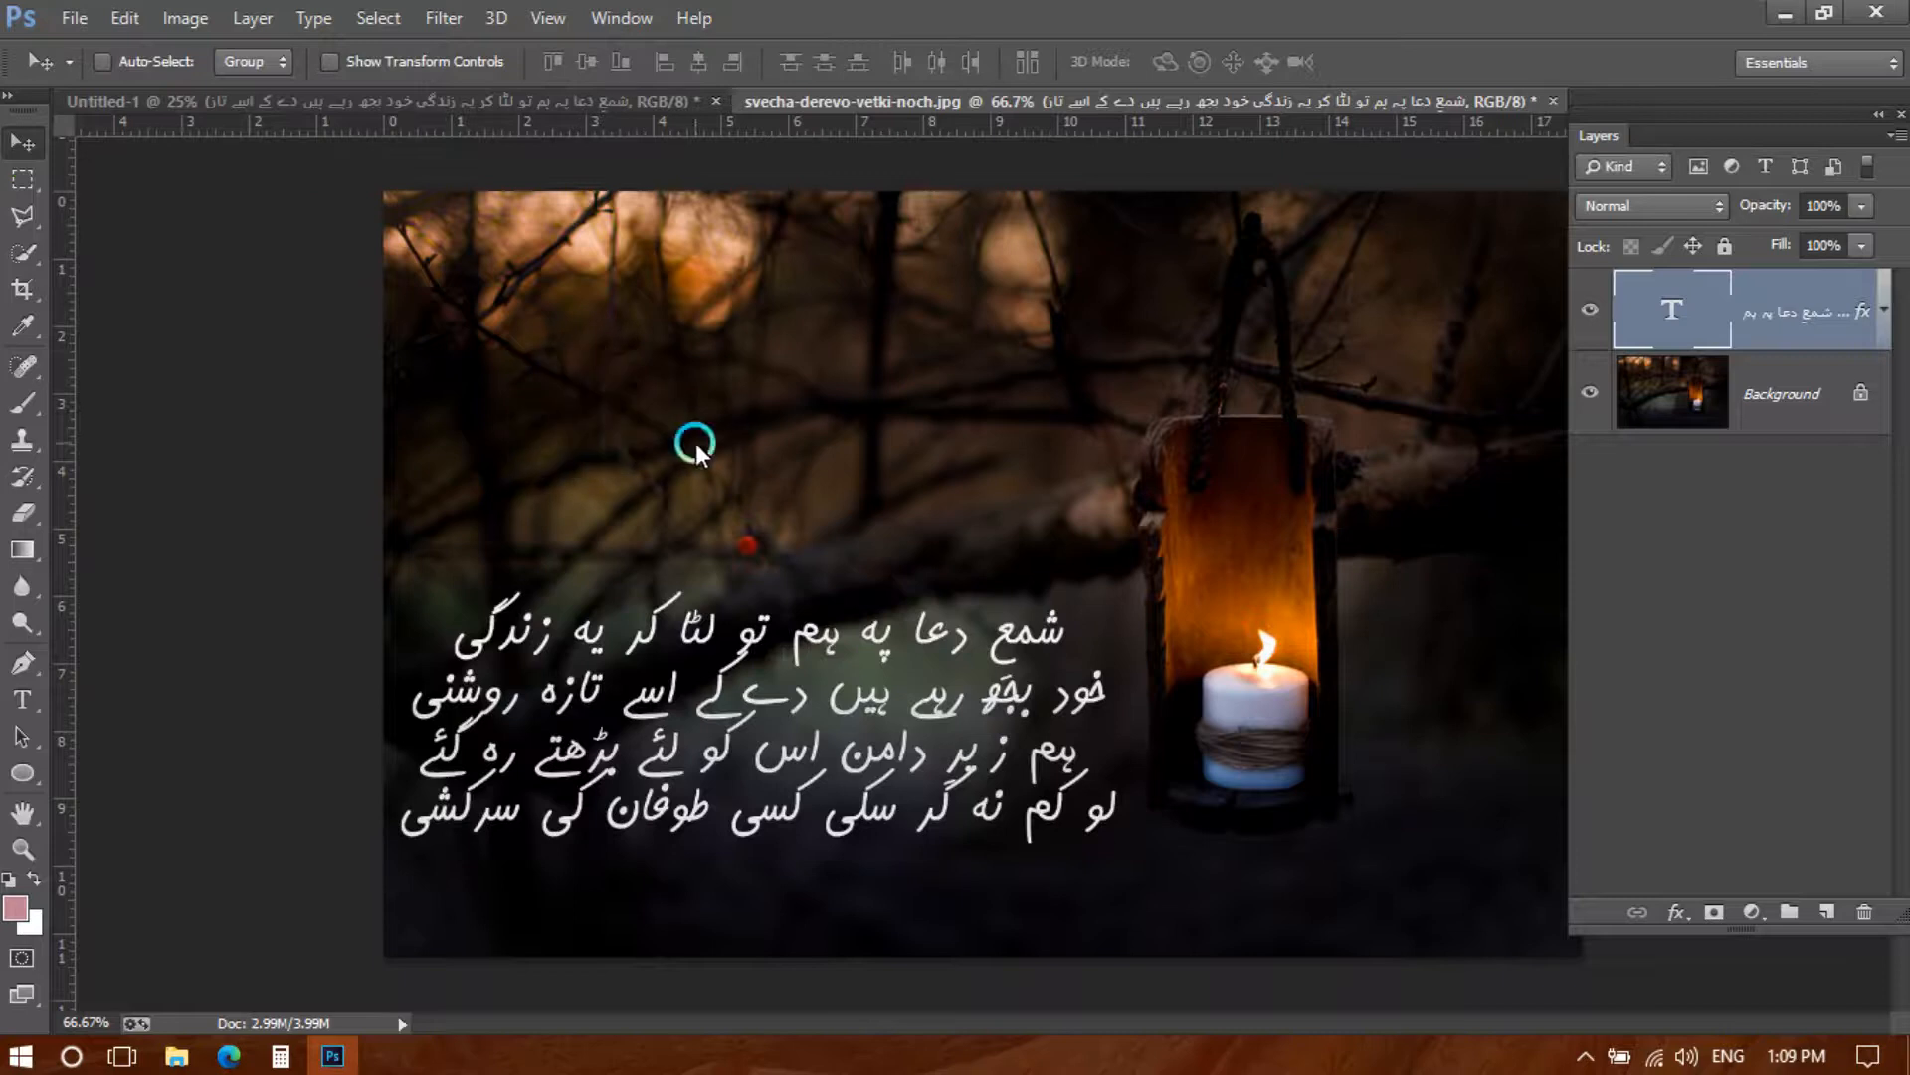
Try nudging the verse slightly lower on the candle photo
left_click(1789, 306)
scroll(1095, 603, "down", 4)
scroll(1091, 655, "up", 3)
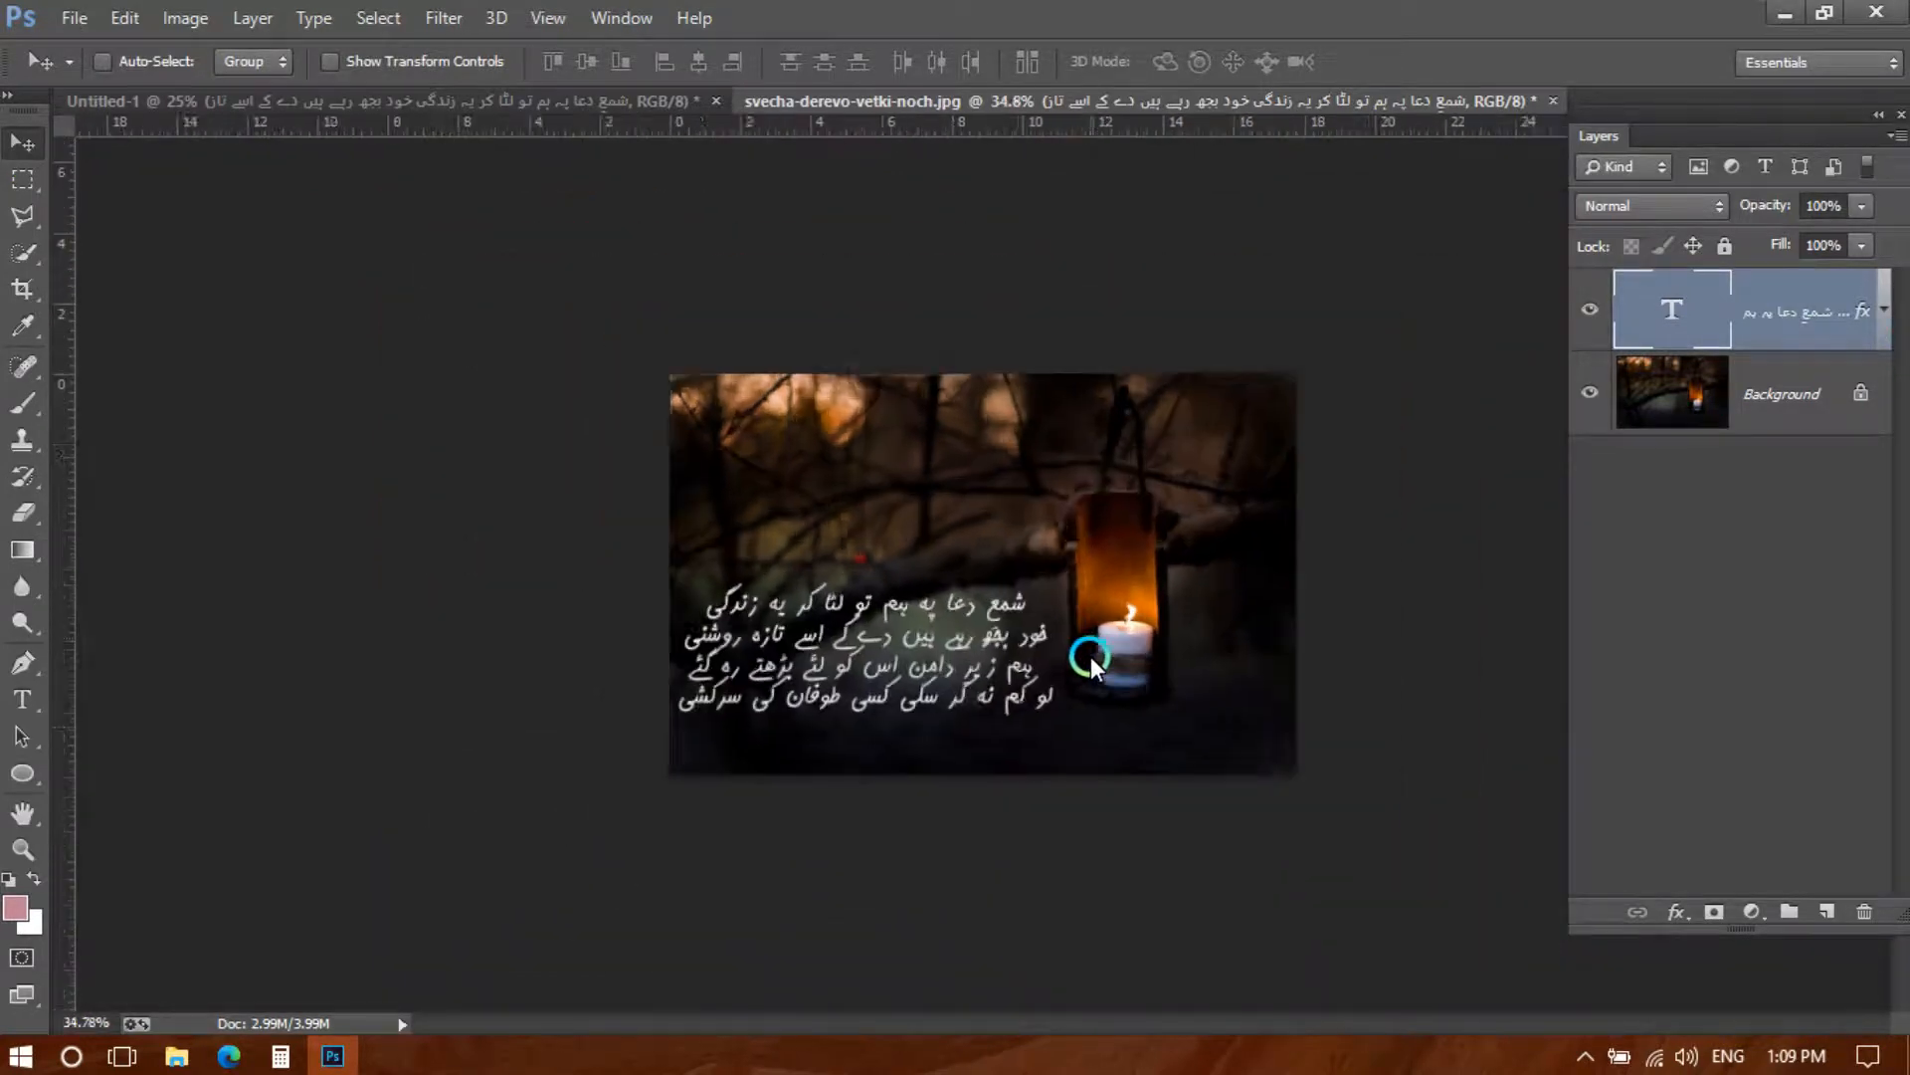
scroll(1115, 660, "down", 3)
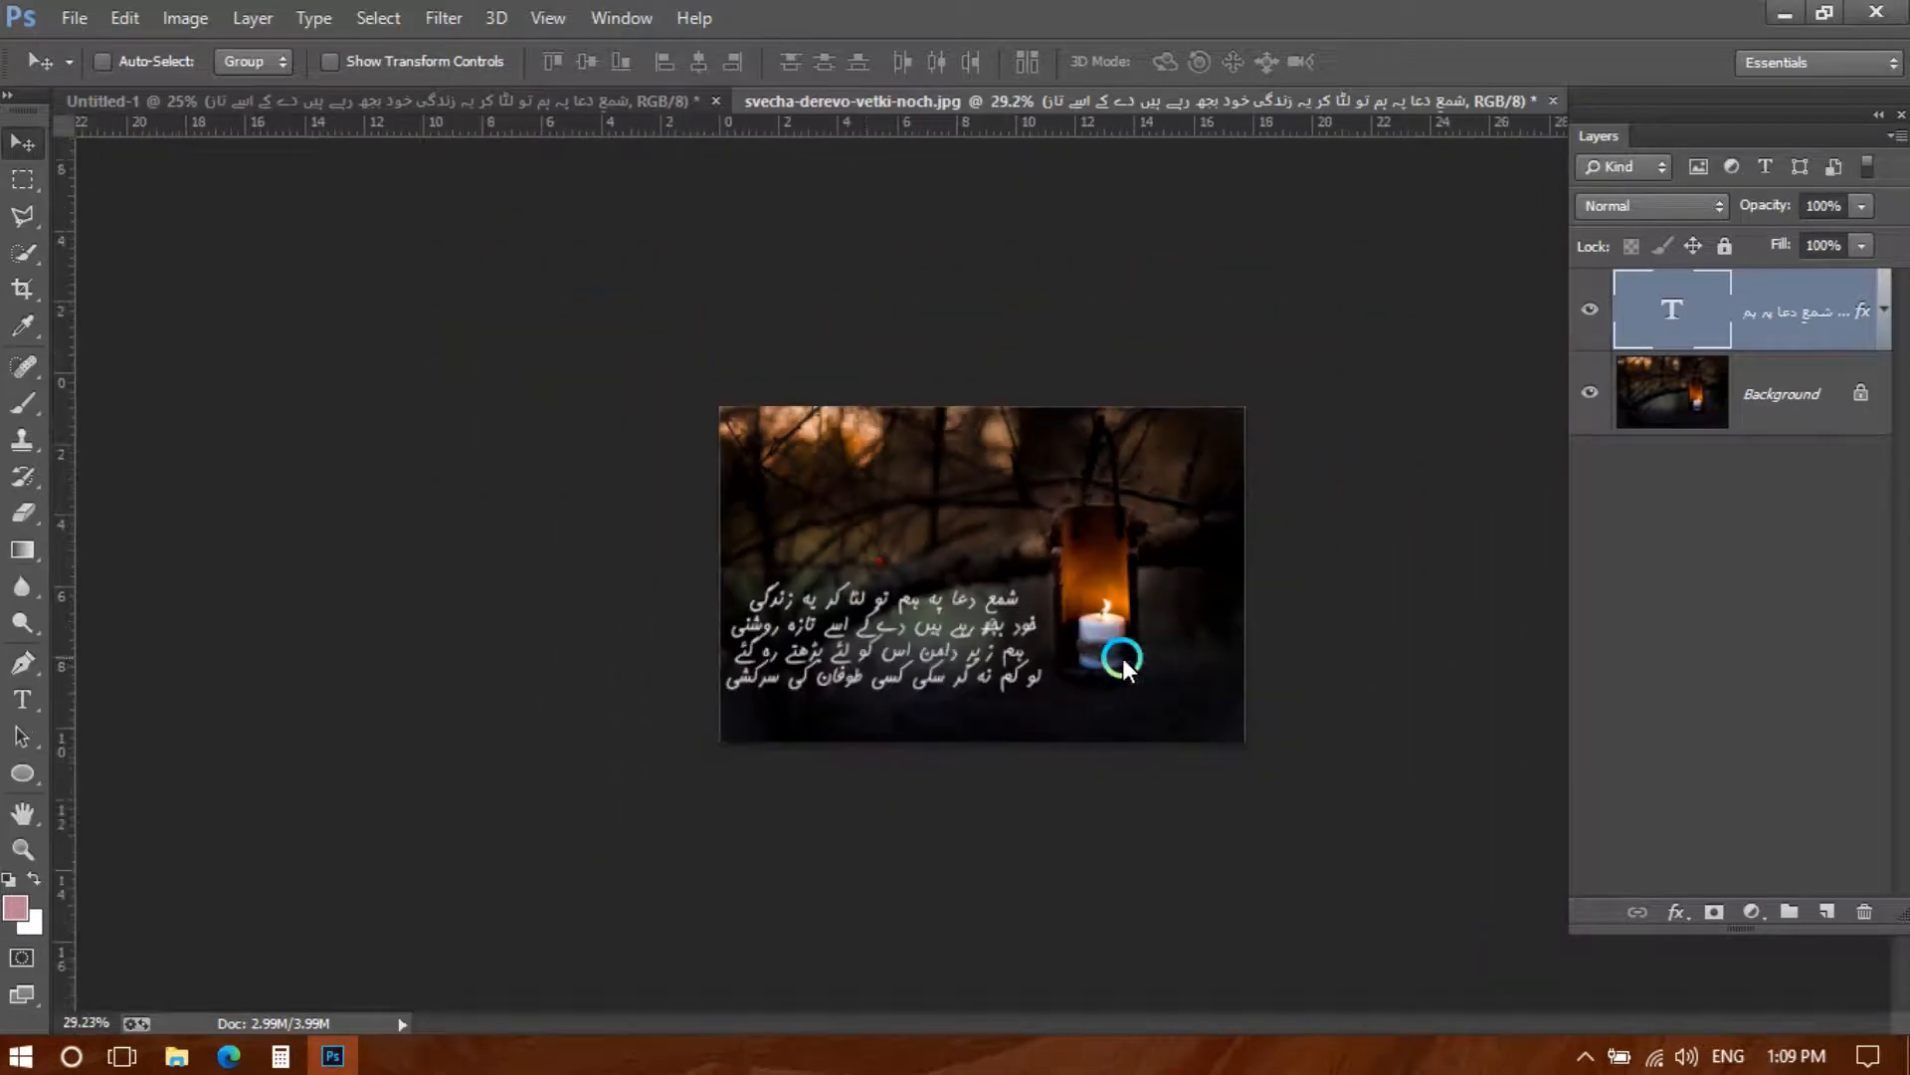
left_click_drag(937, 668, 915, 713)
scroll(1063, 661, "up", 2)
scroll(1059, 650, "up", 1)
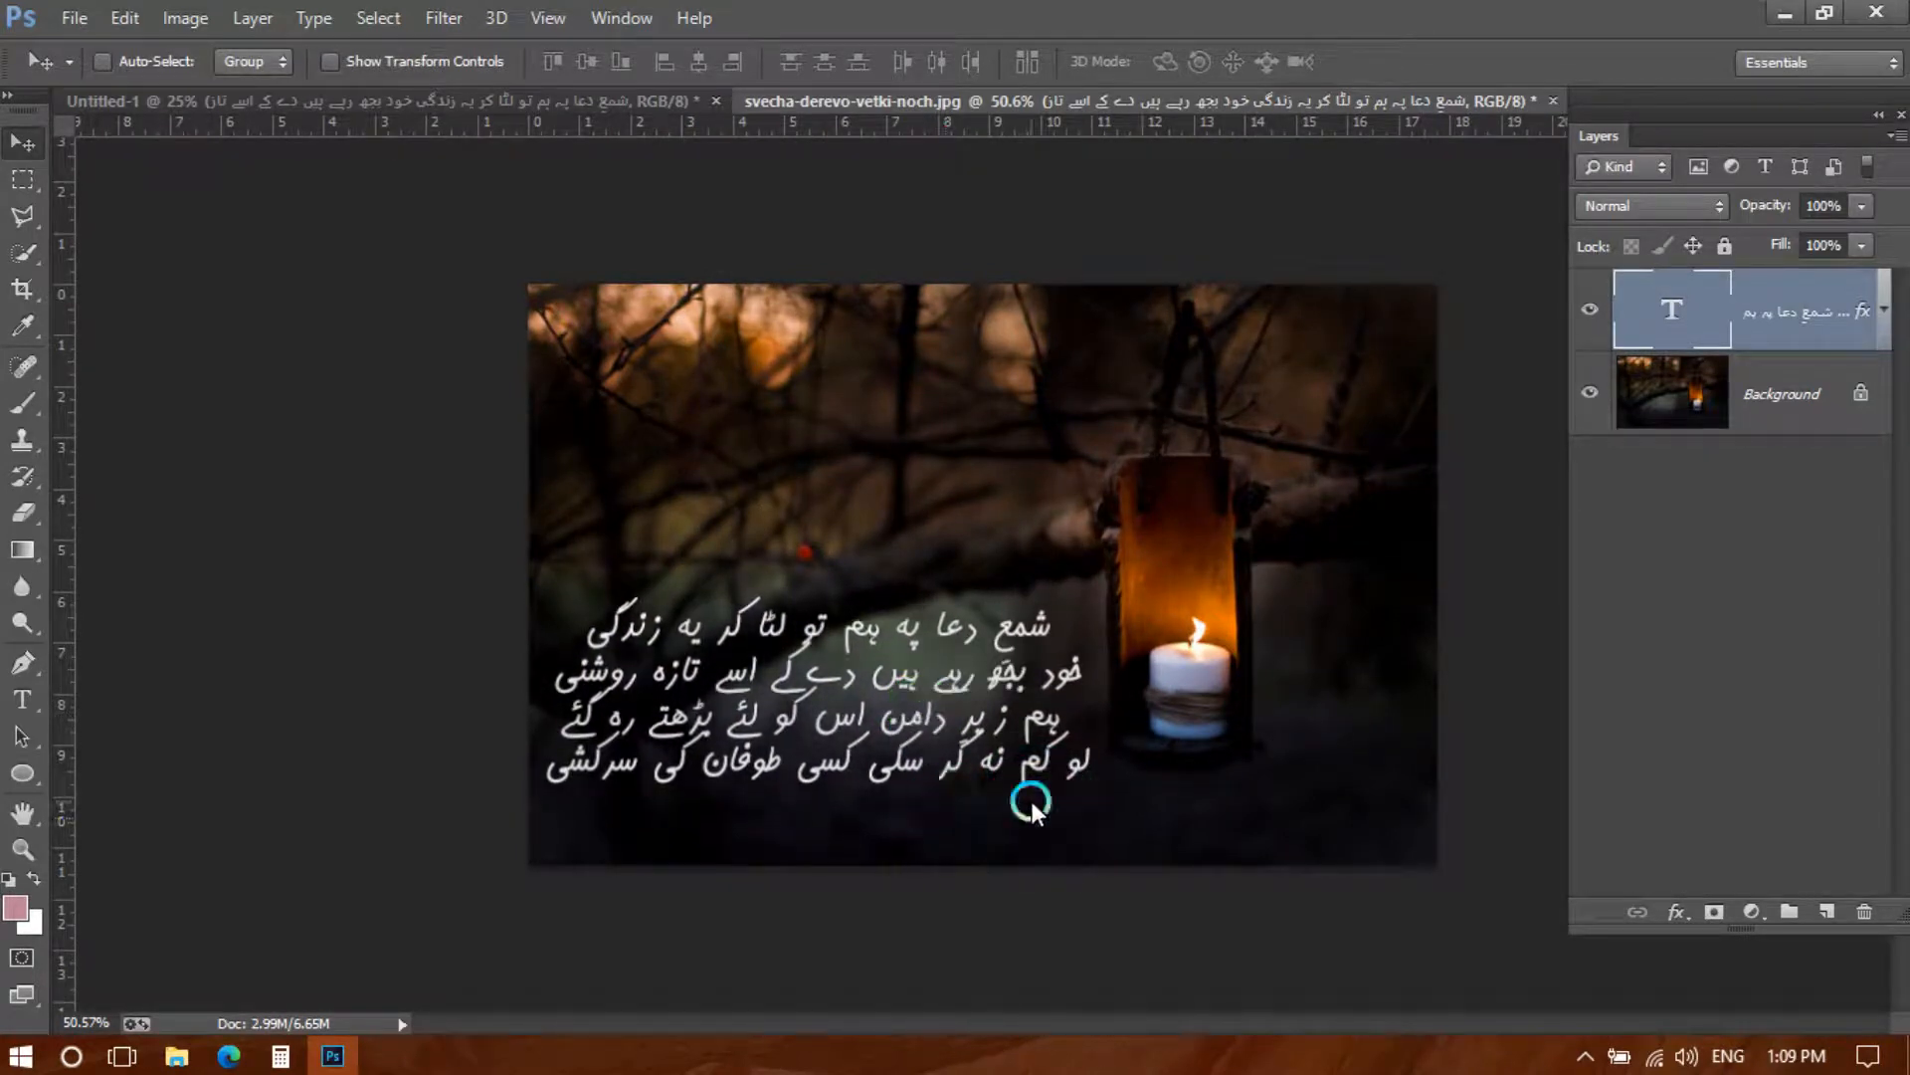
Undo the verse's last move and size change, and reapply the 70 pt size
key("ctrl+alt+z")
key("ctrl+alt+z")
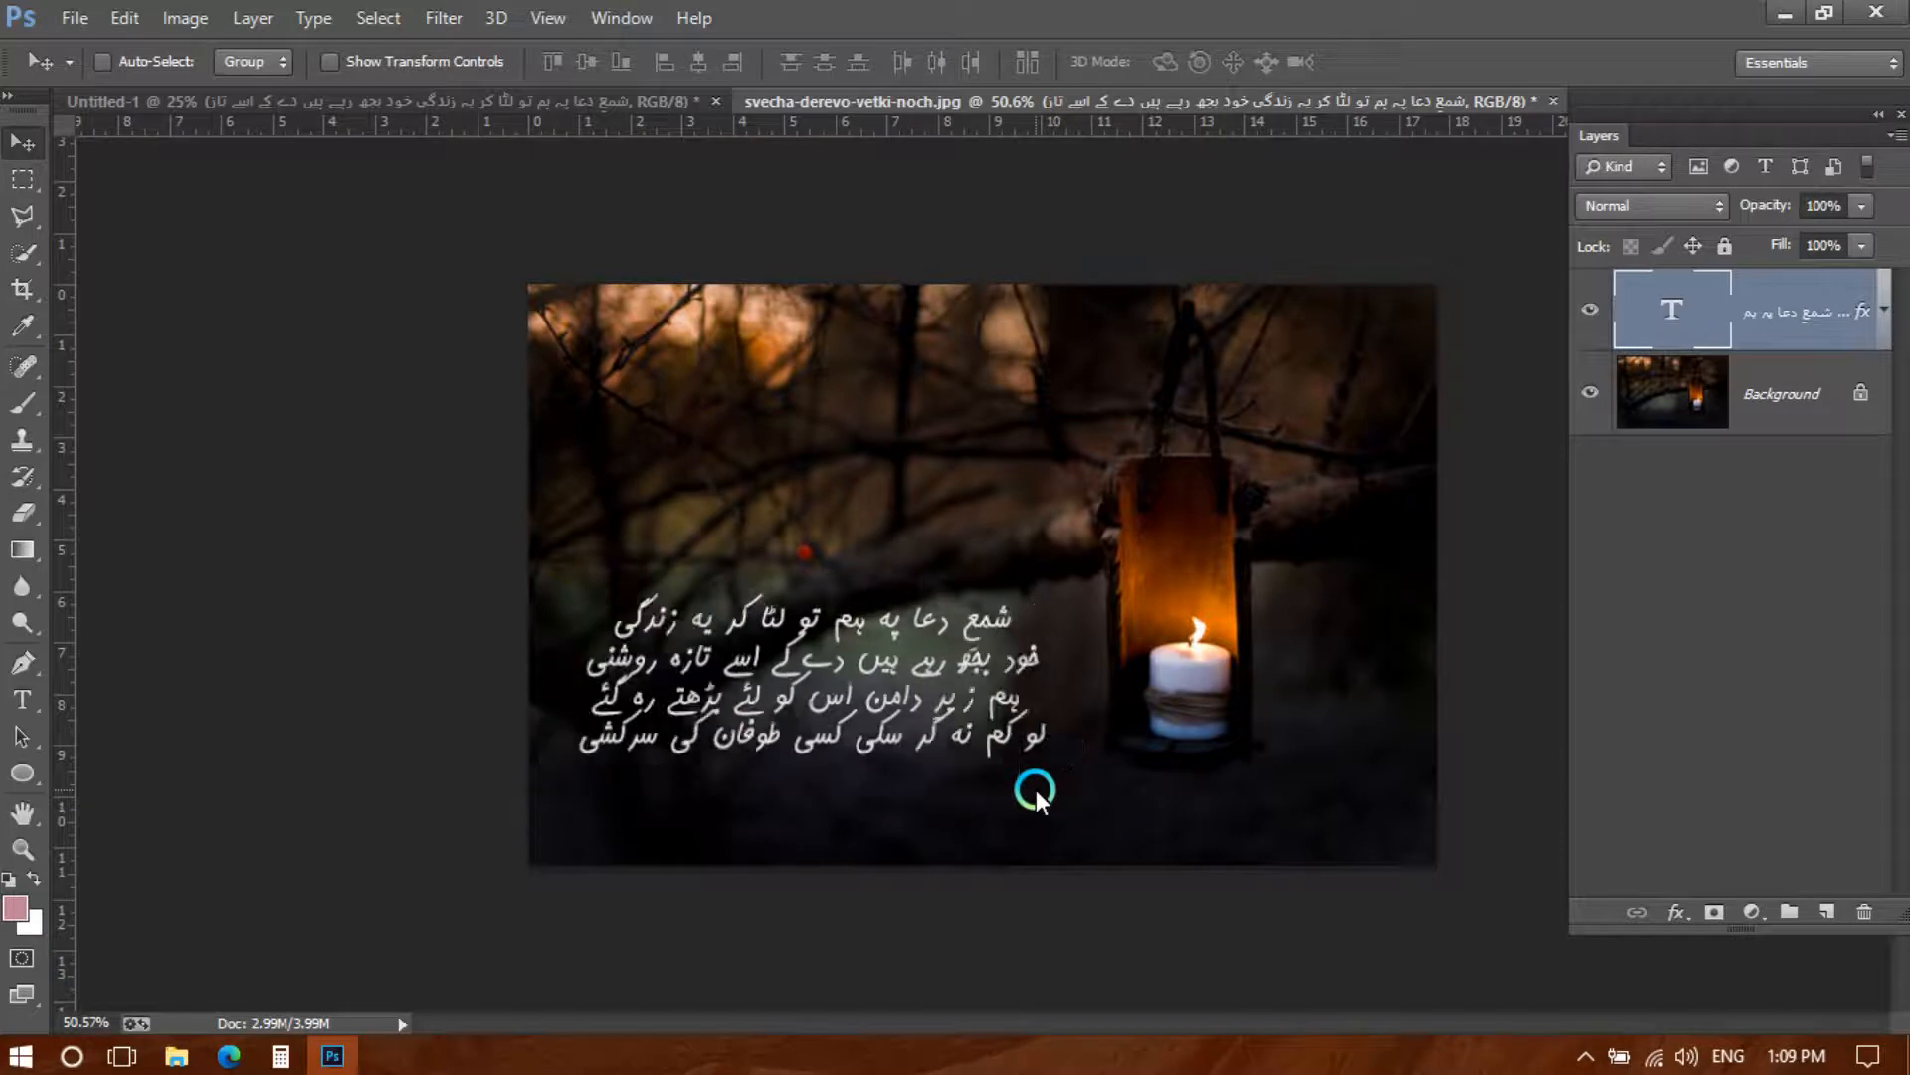
key("z")
key("ctrl+shift+z")
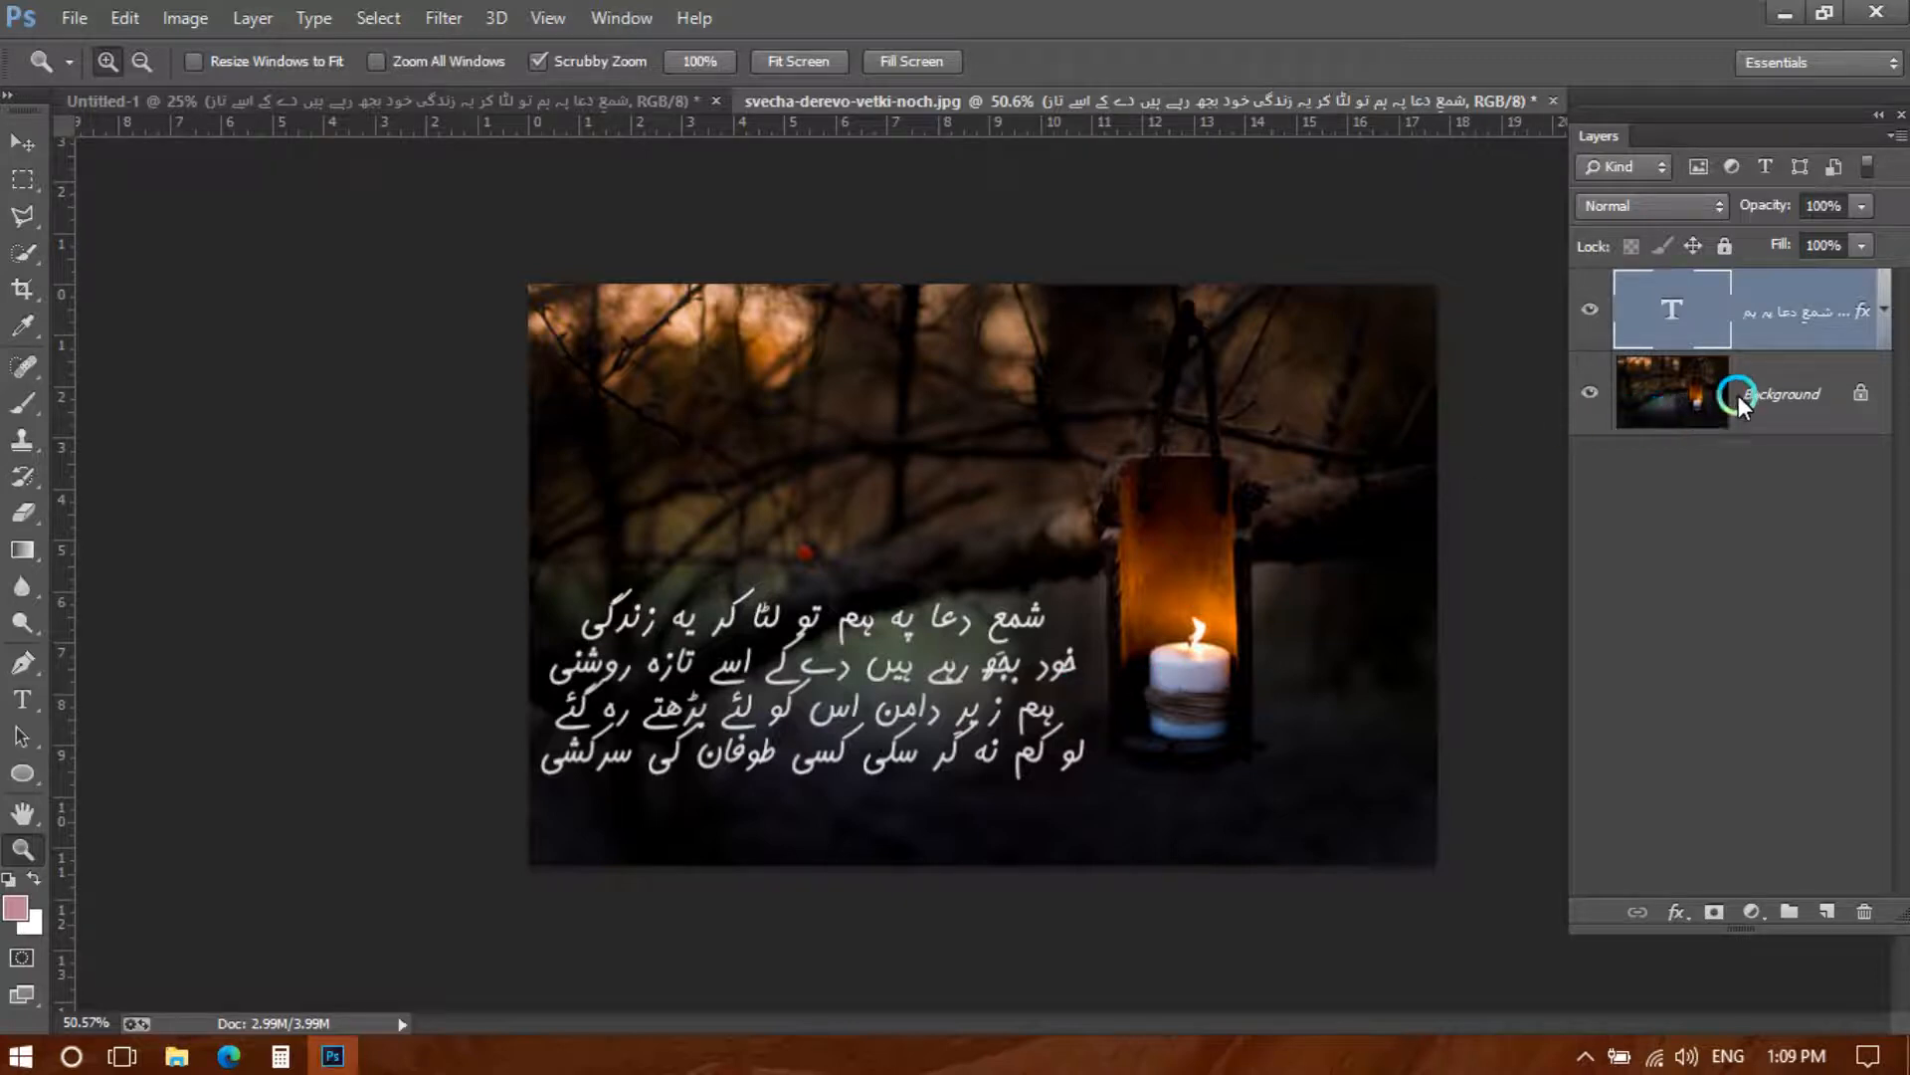
Convert the locked Background into a regular layer named Layer 0 and duplicate it
double_click(1813, 396)
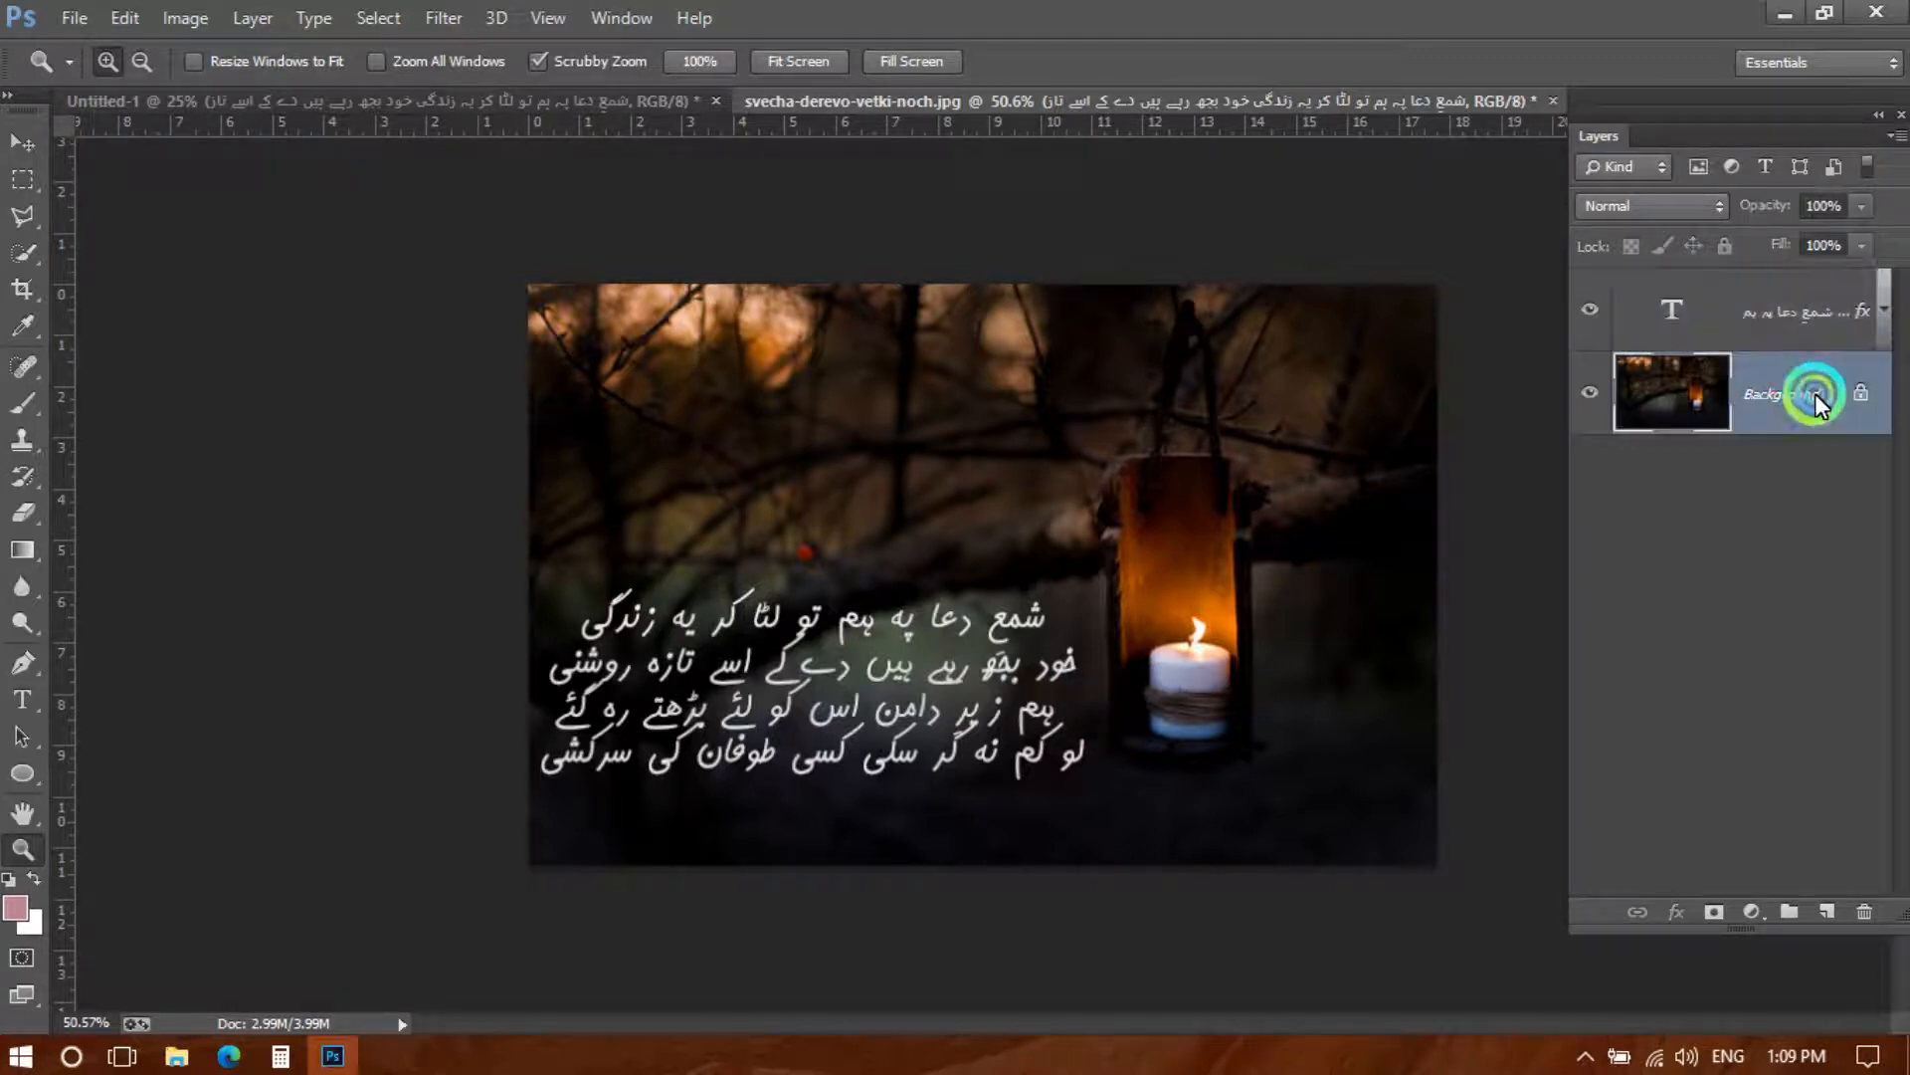
left_click(1193, 329)
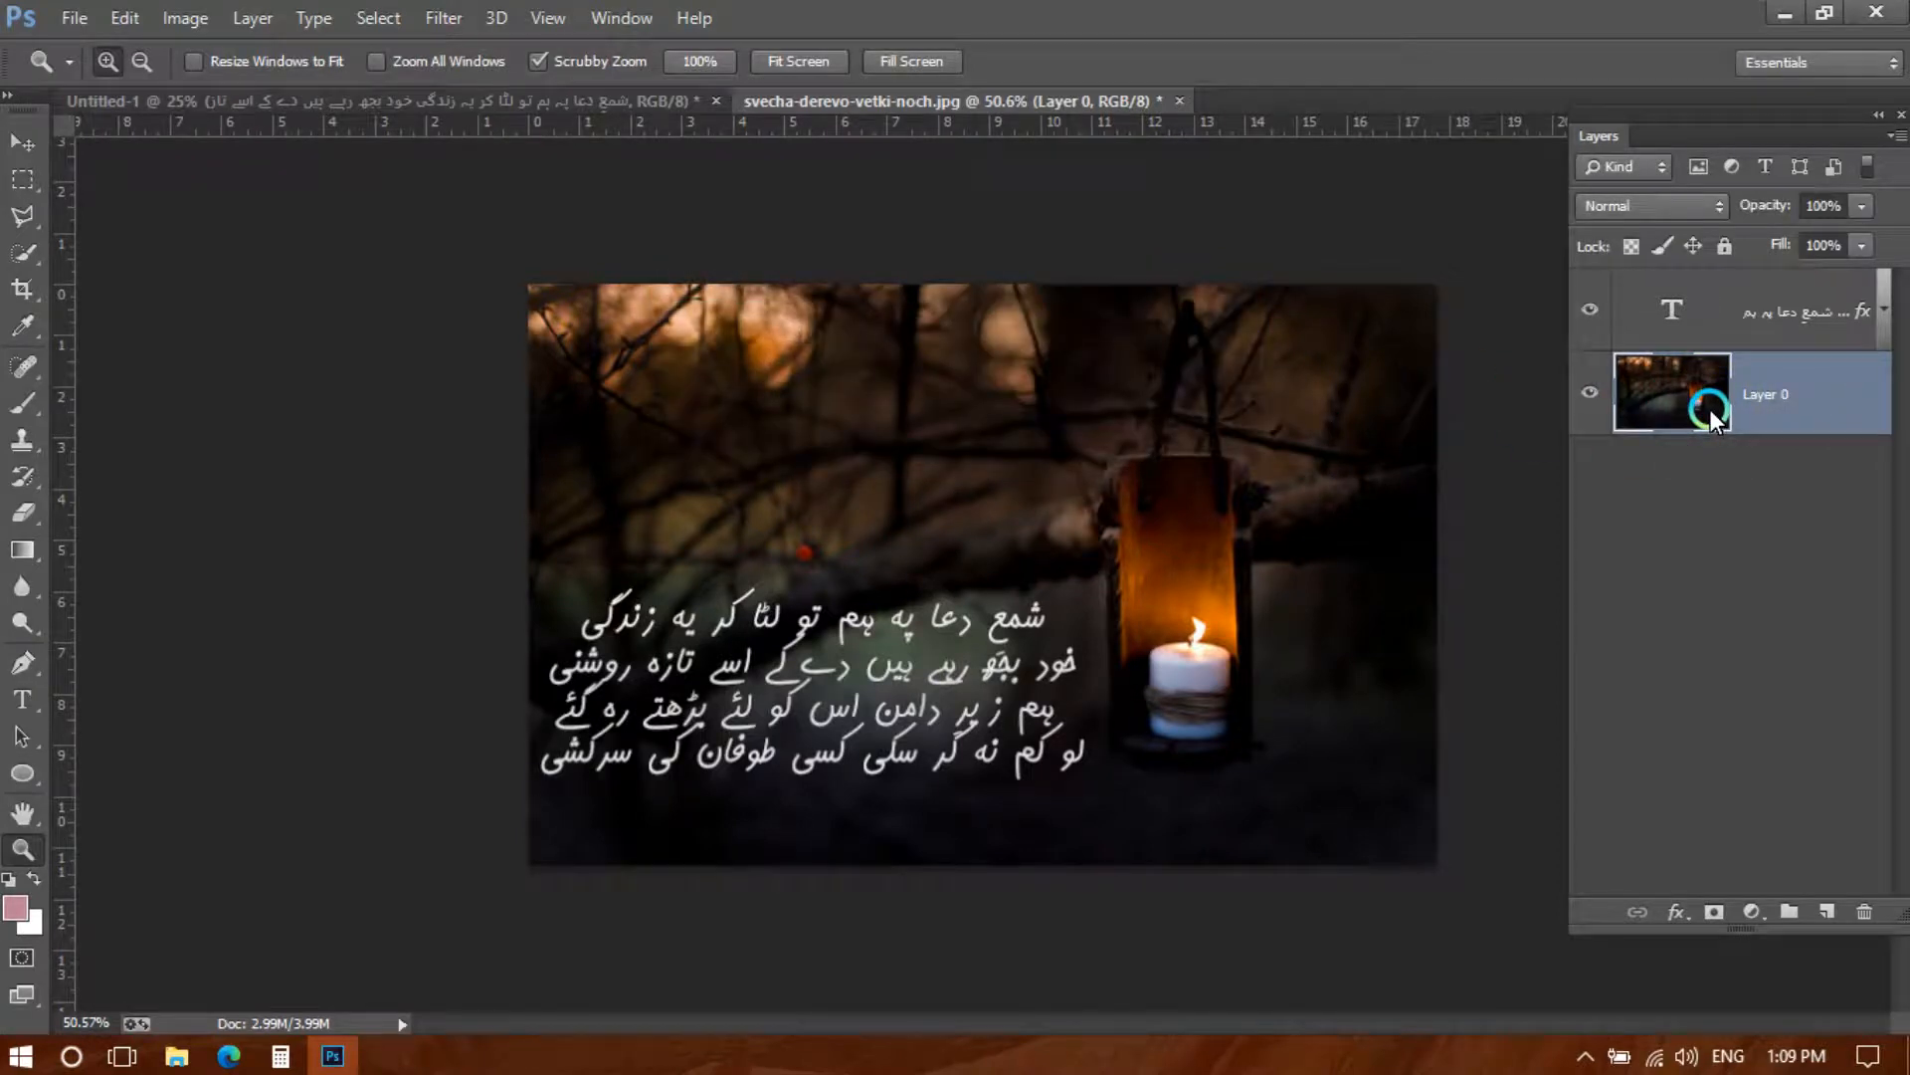
key("ctrl+j")
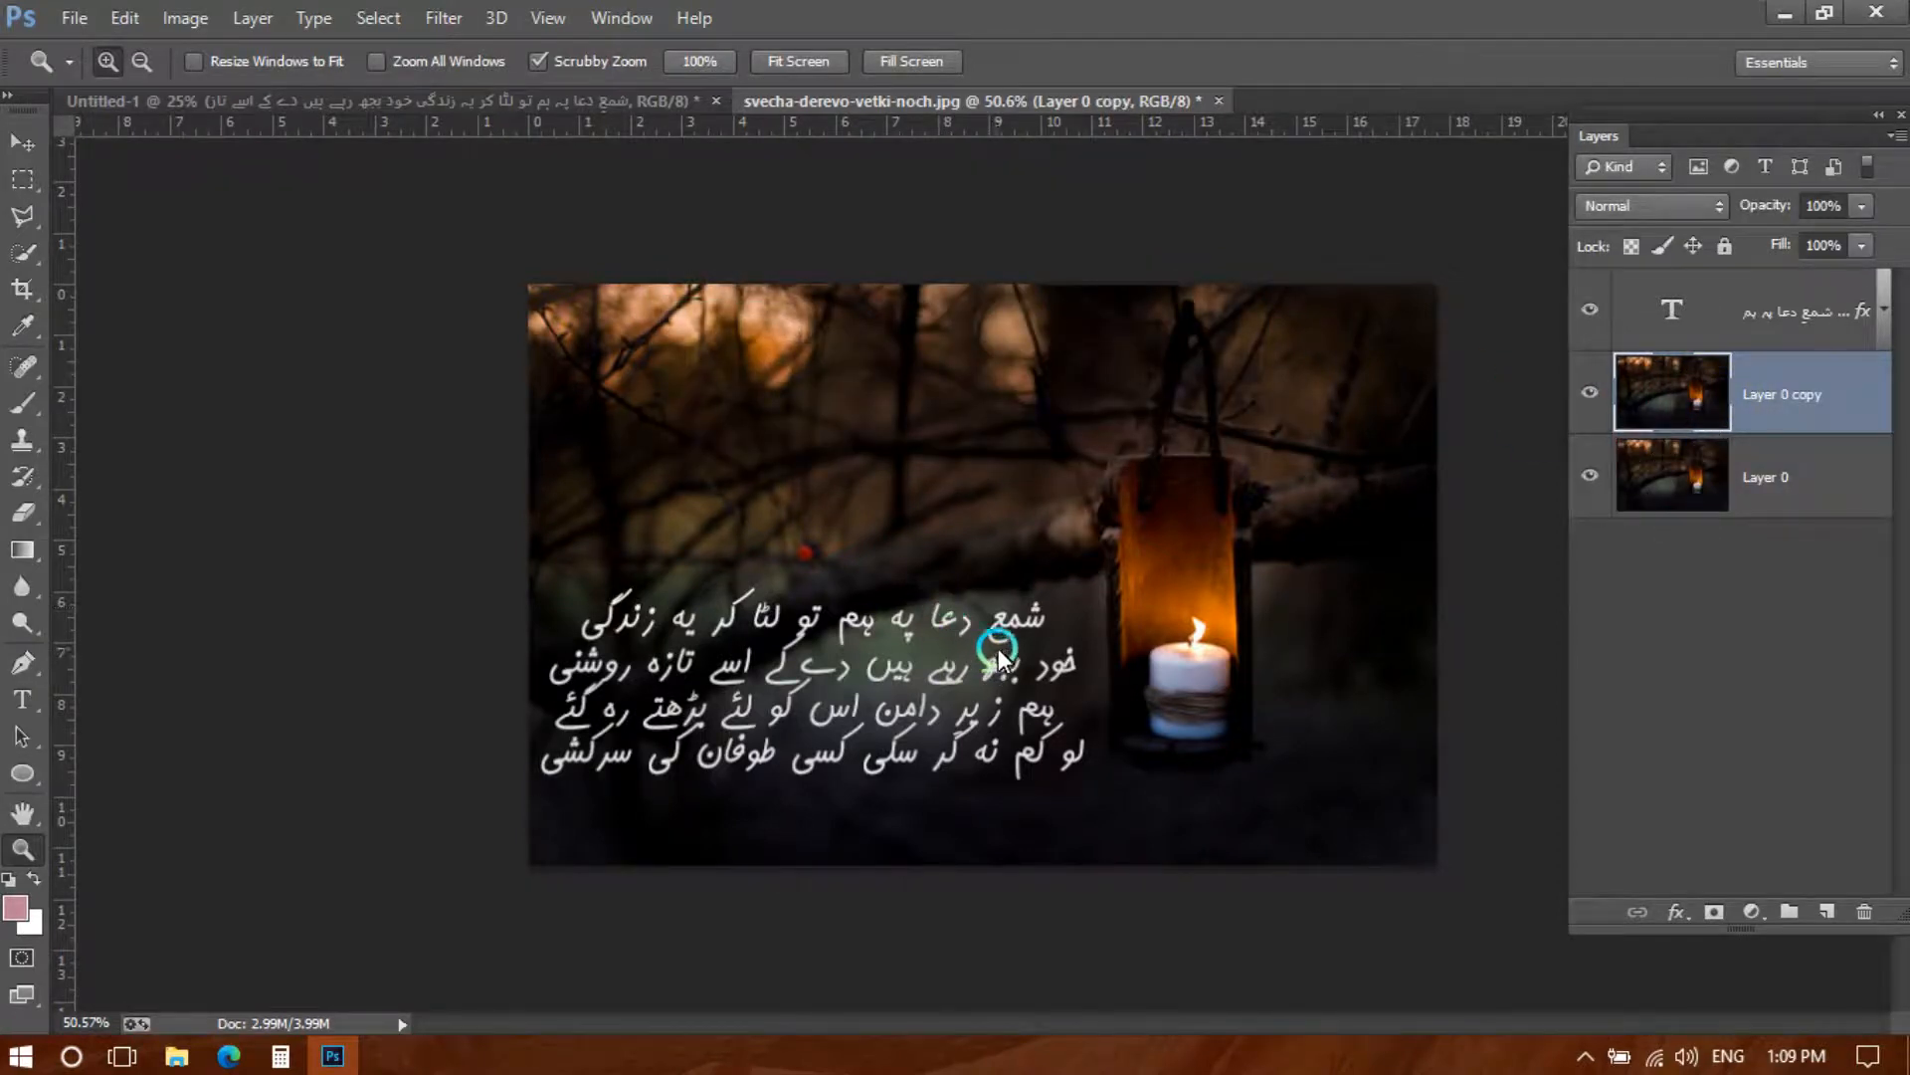
Apply a Color Balance adjustment to the duplicated photo layer's midtones with red +18 and blue +17
key("ctrl+b")
left_click_drag(563, 637, 1495, 104)
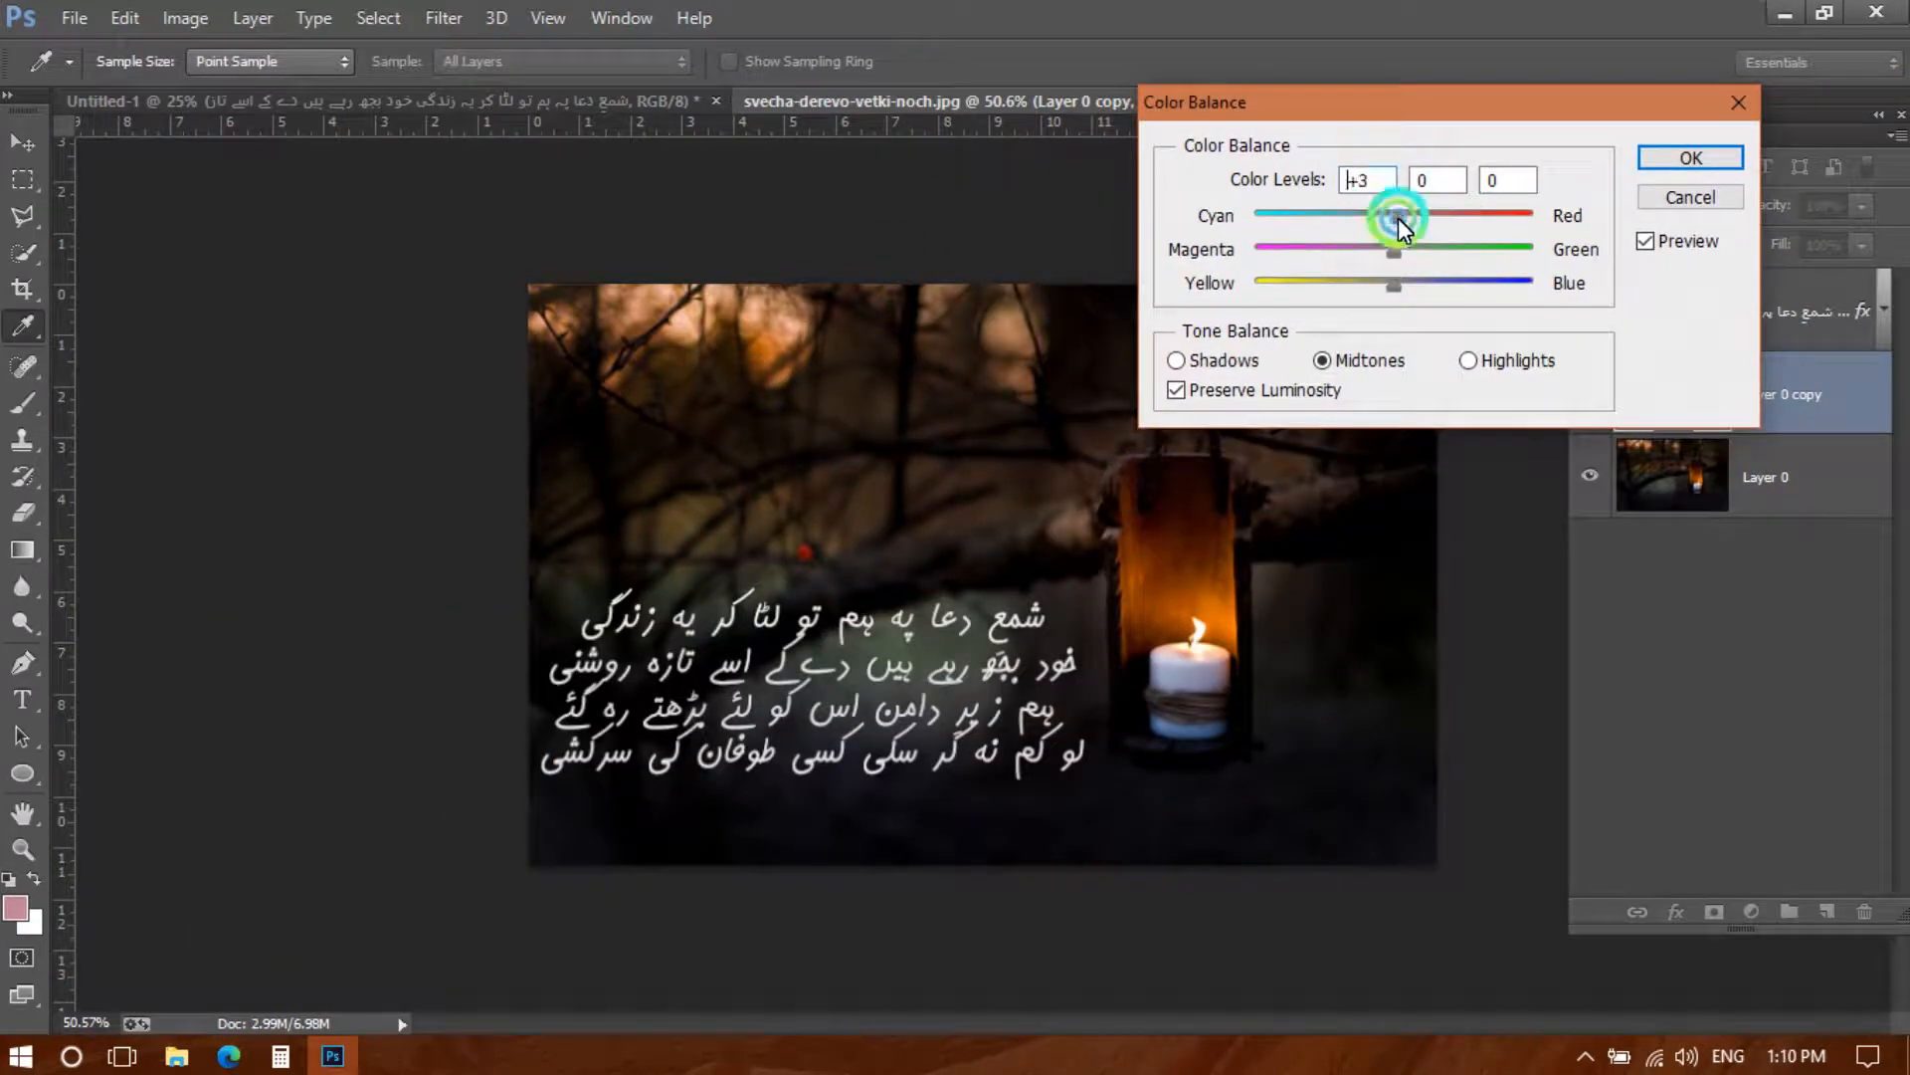
left_click_drag(1397, 285, 1418, 284)
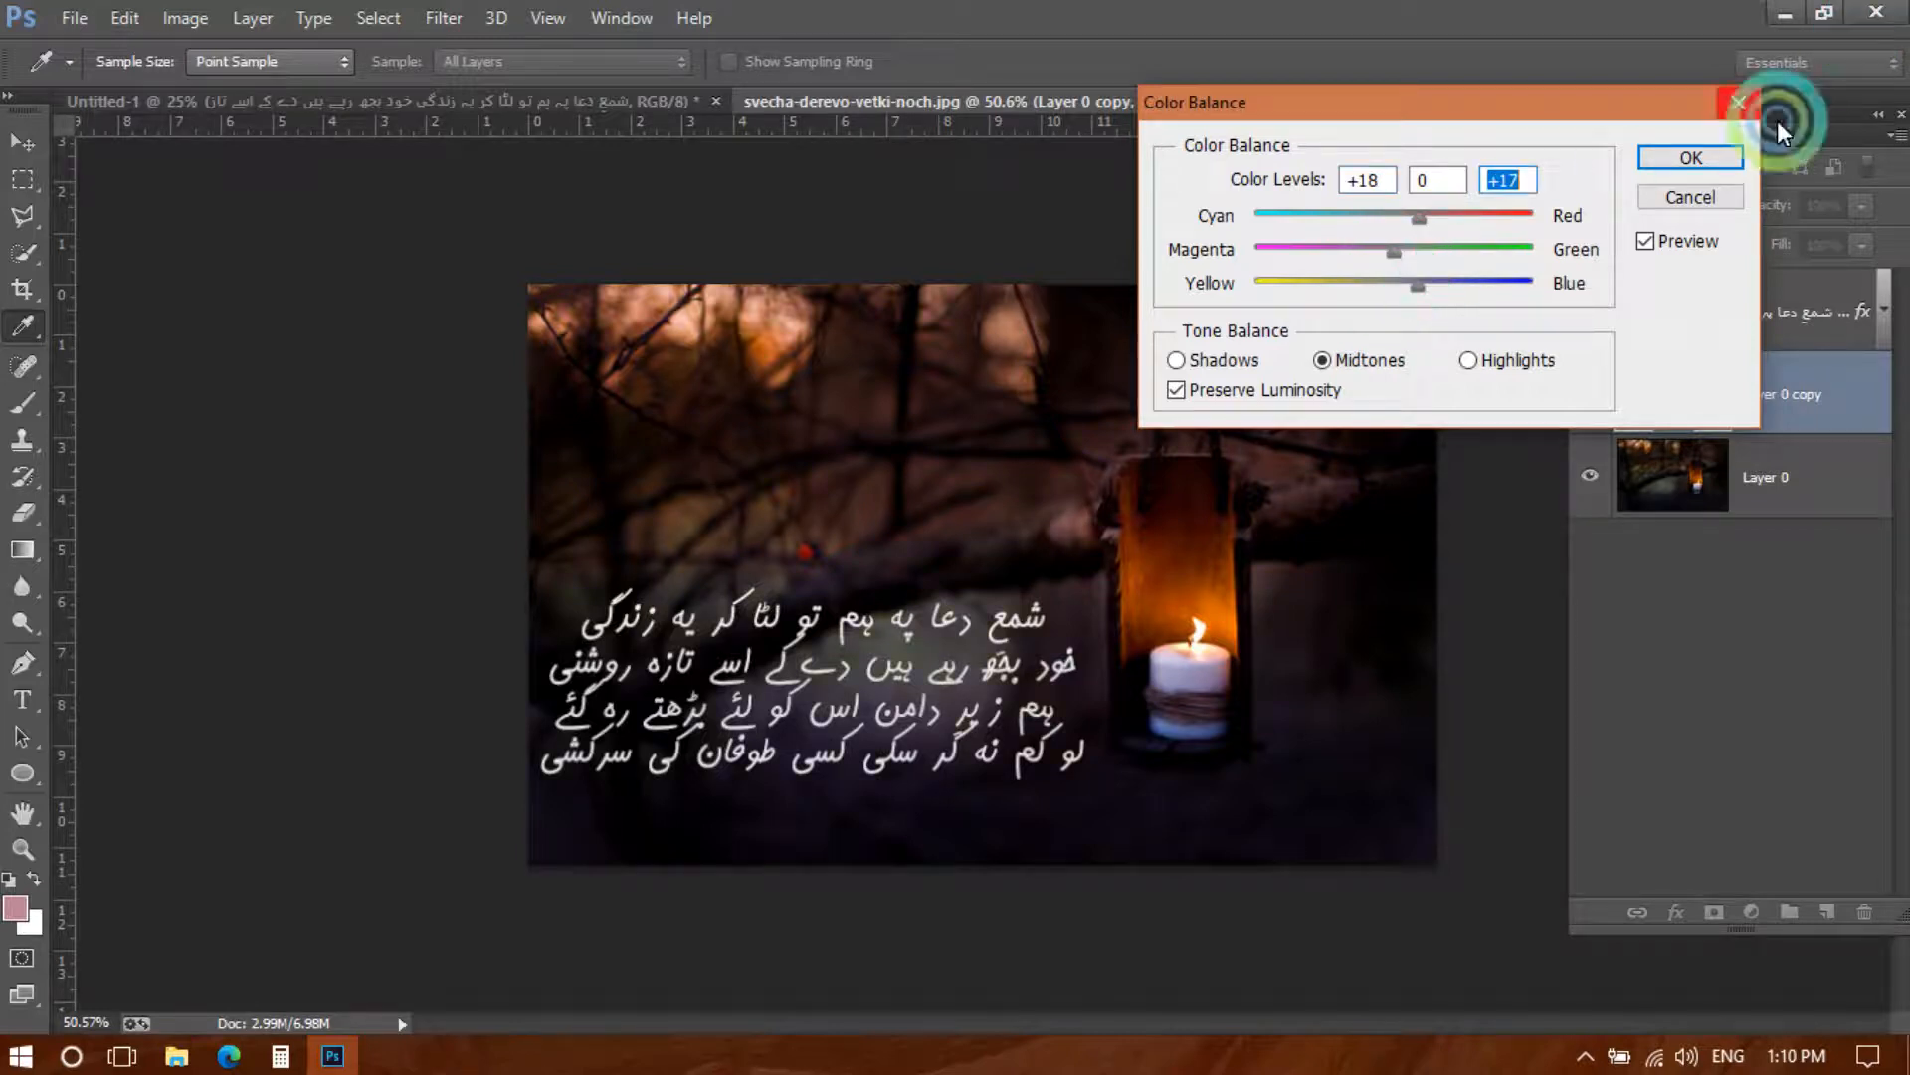
left_click(1669, 159)
key("z")
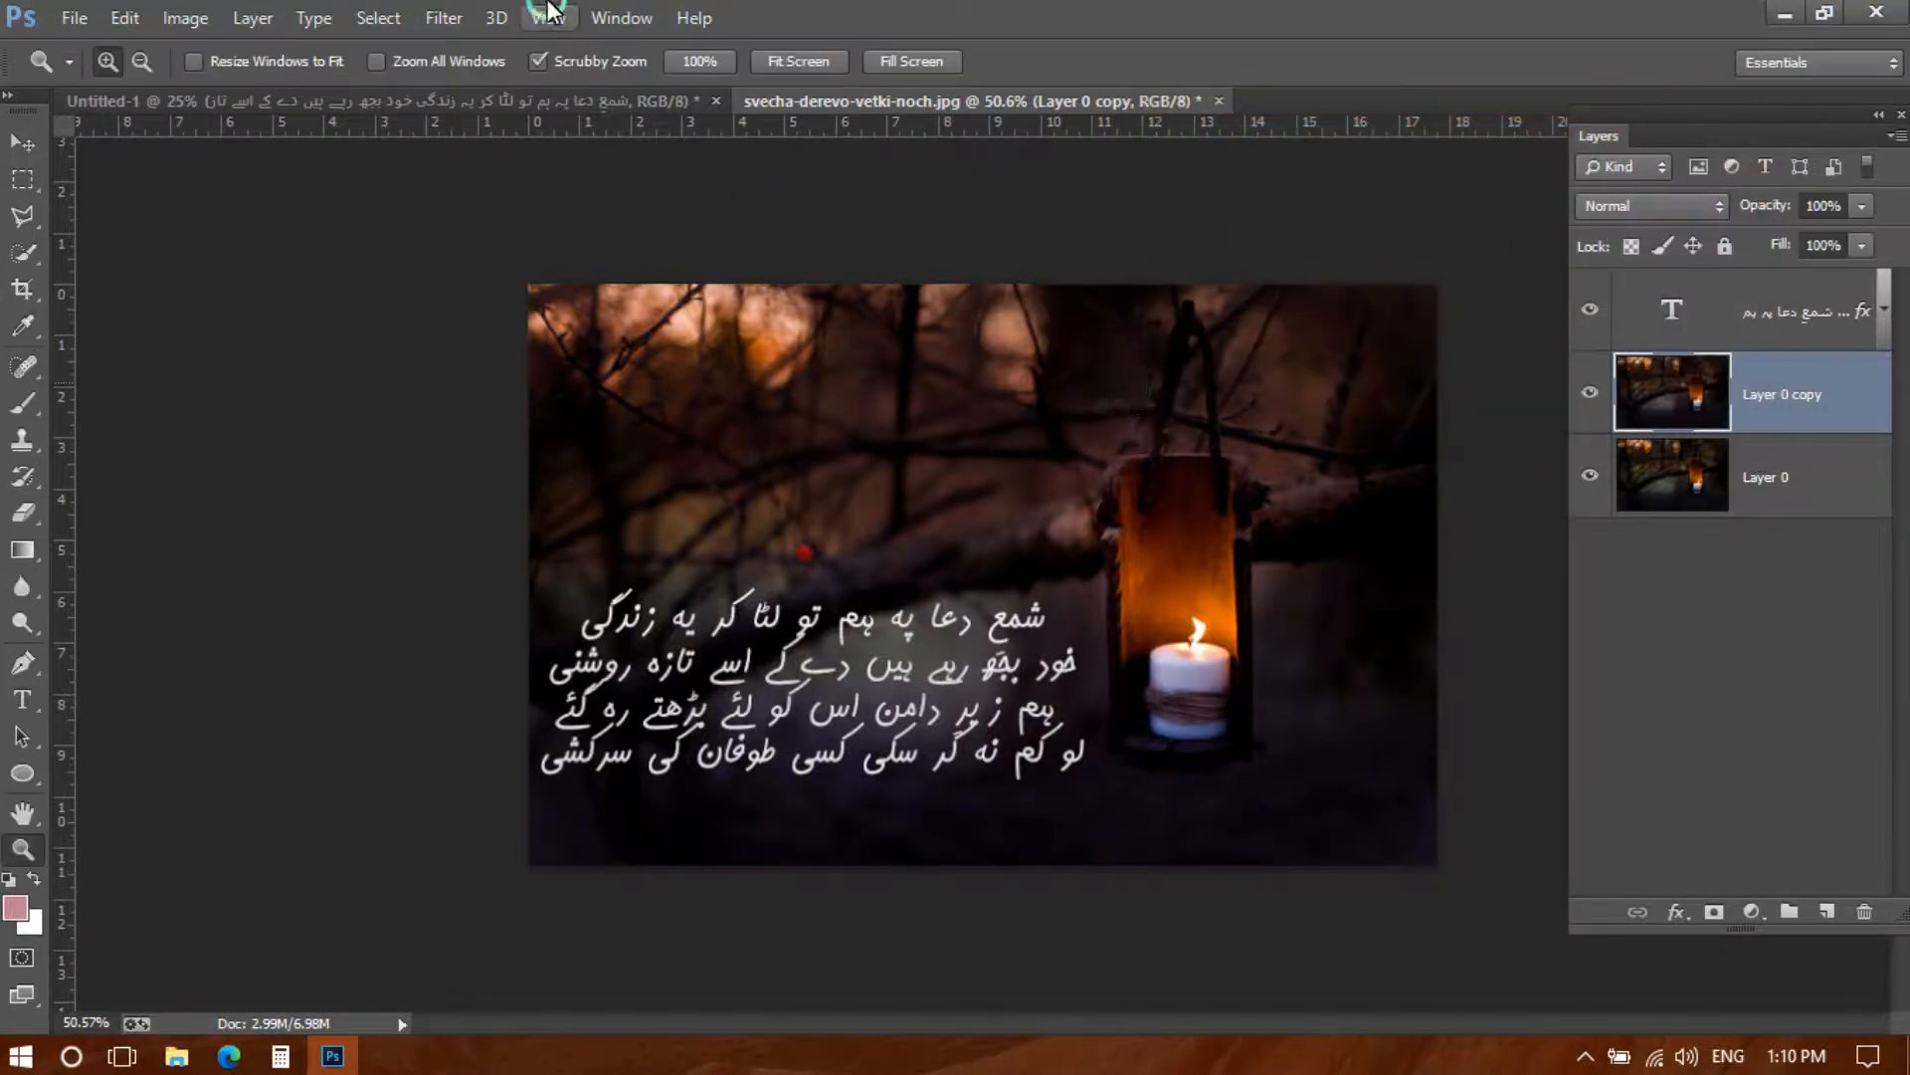
Start the Camera Raw Filter on Layer 0 copy and set Temperature -11, Tint +18, Vibrance +29 and Saturation +23
left_click(455, 18)
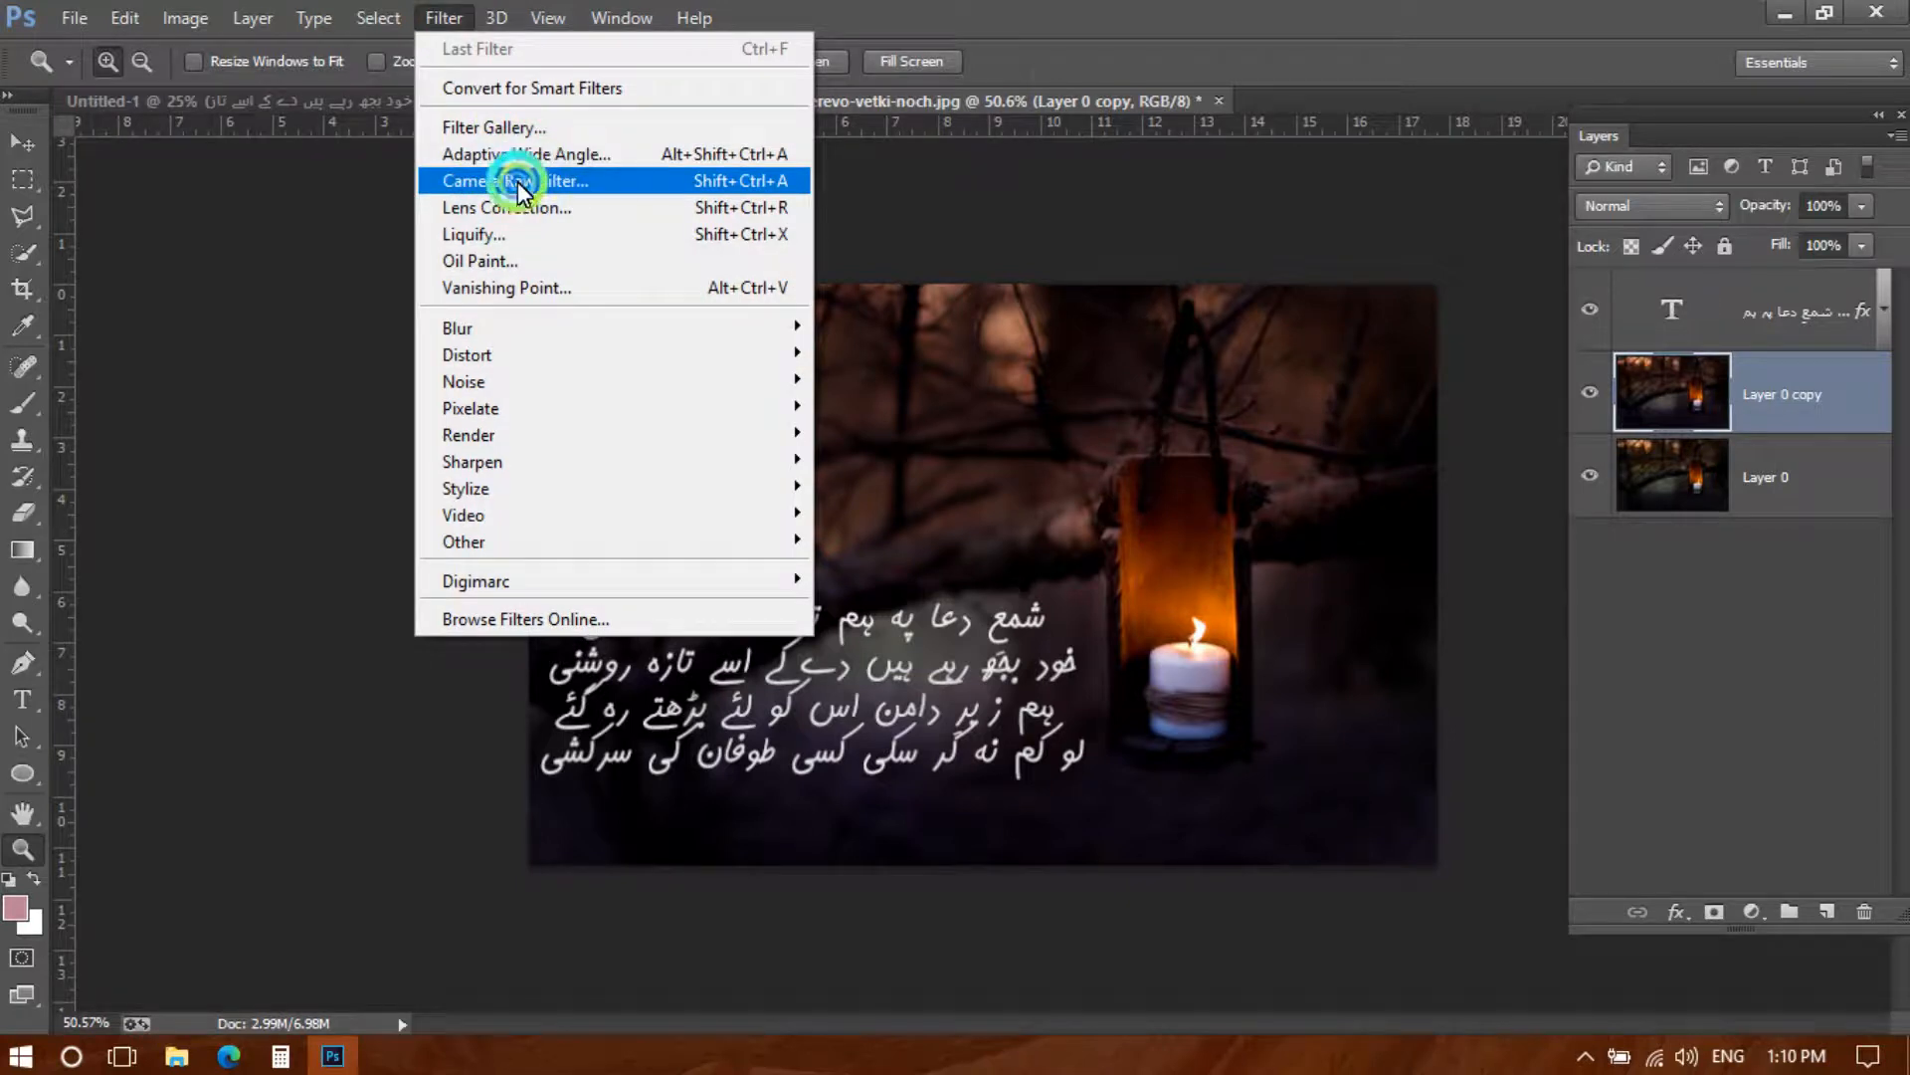
left_click(517, 181)
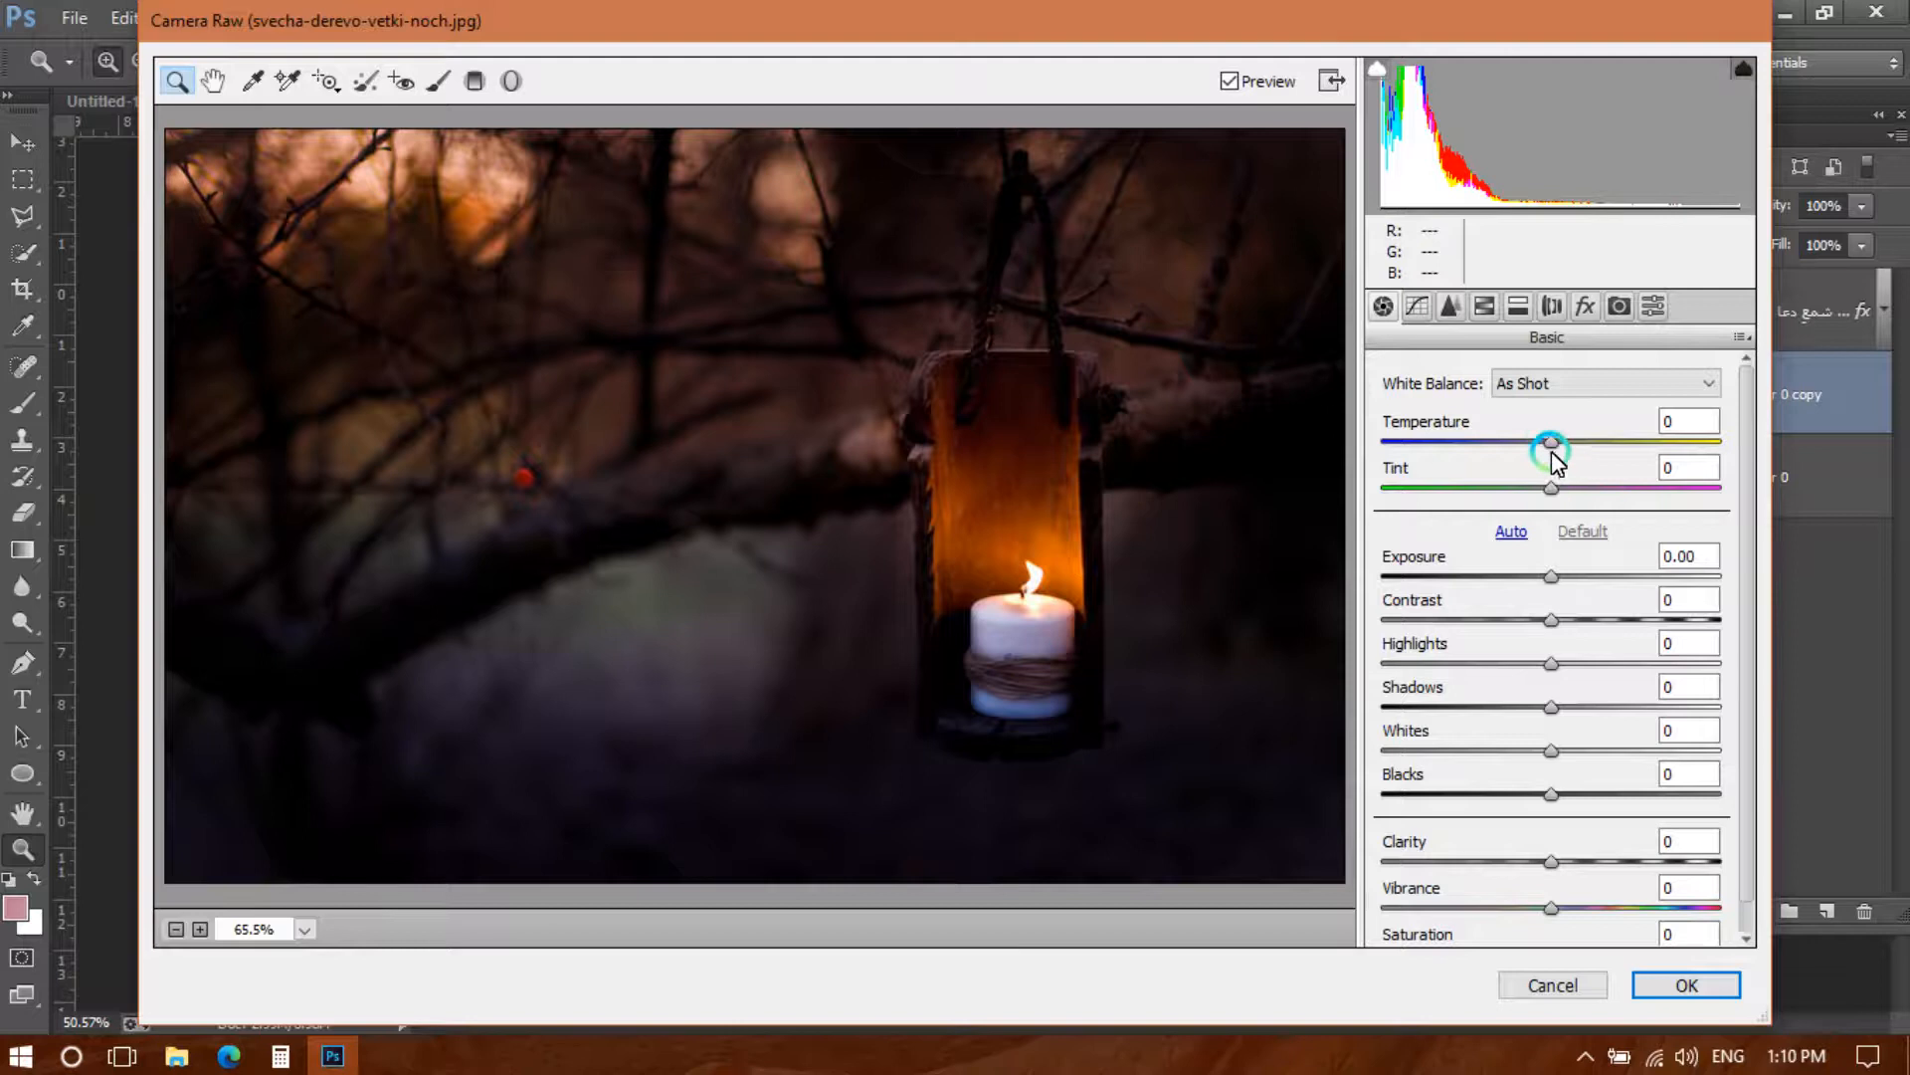
left_click_drag(1550, 450, 1528, 440)
left_click_drag(1566, 502, 1580, 487)
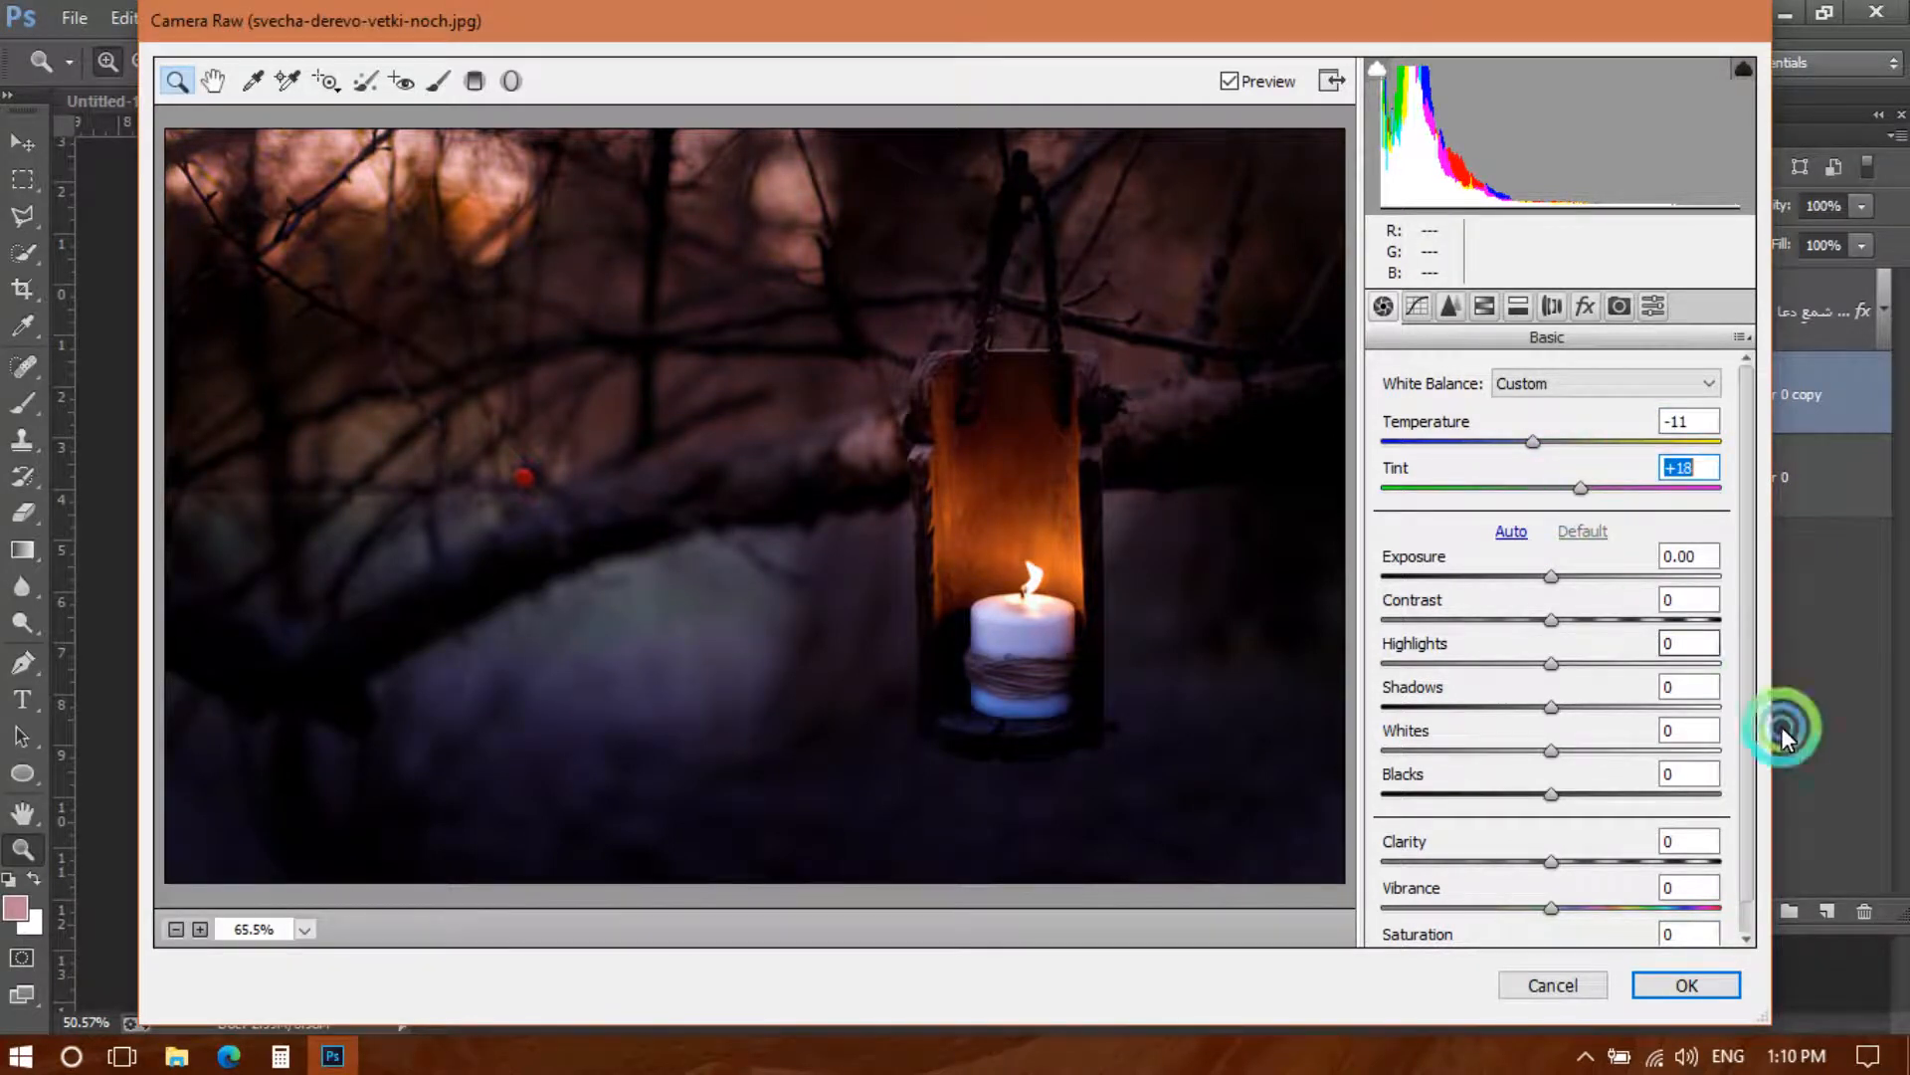
scroll(1748, 810, "down", 1)
left_click_drag(1588, 881, 1590, 923)
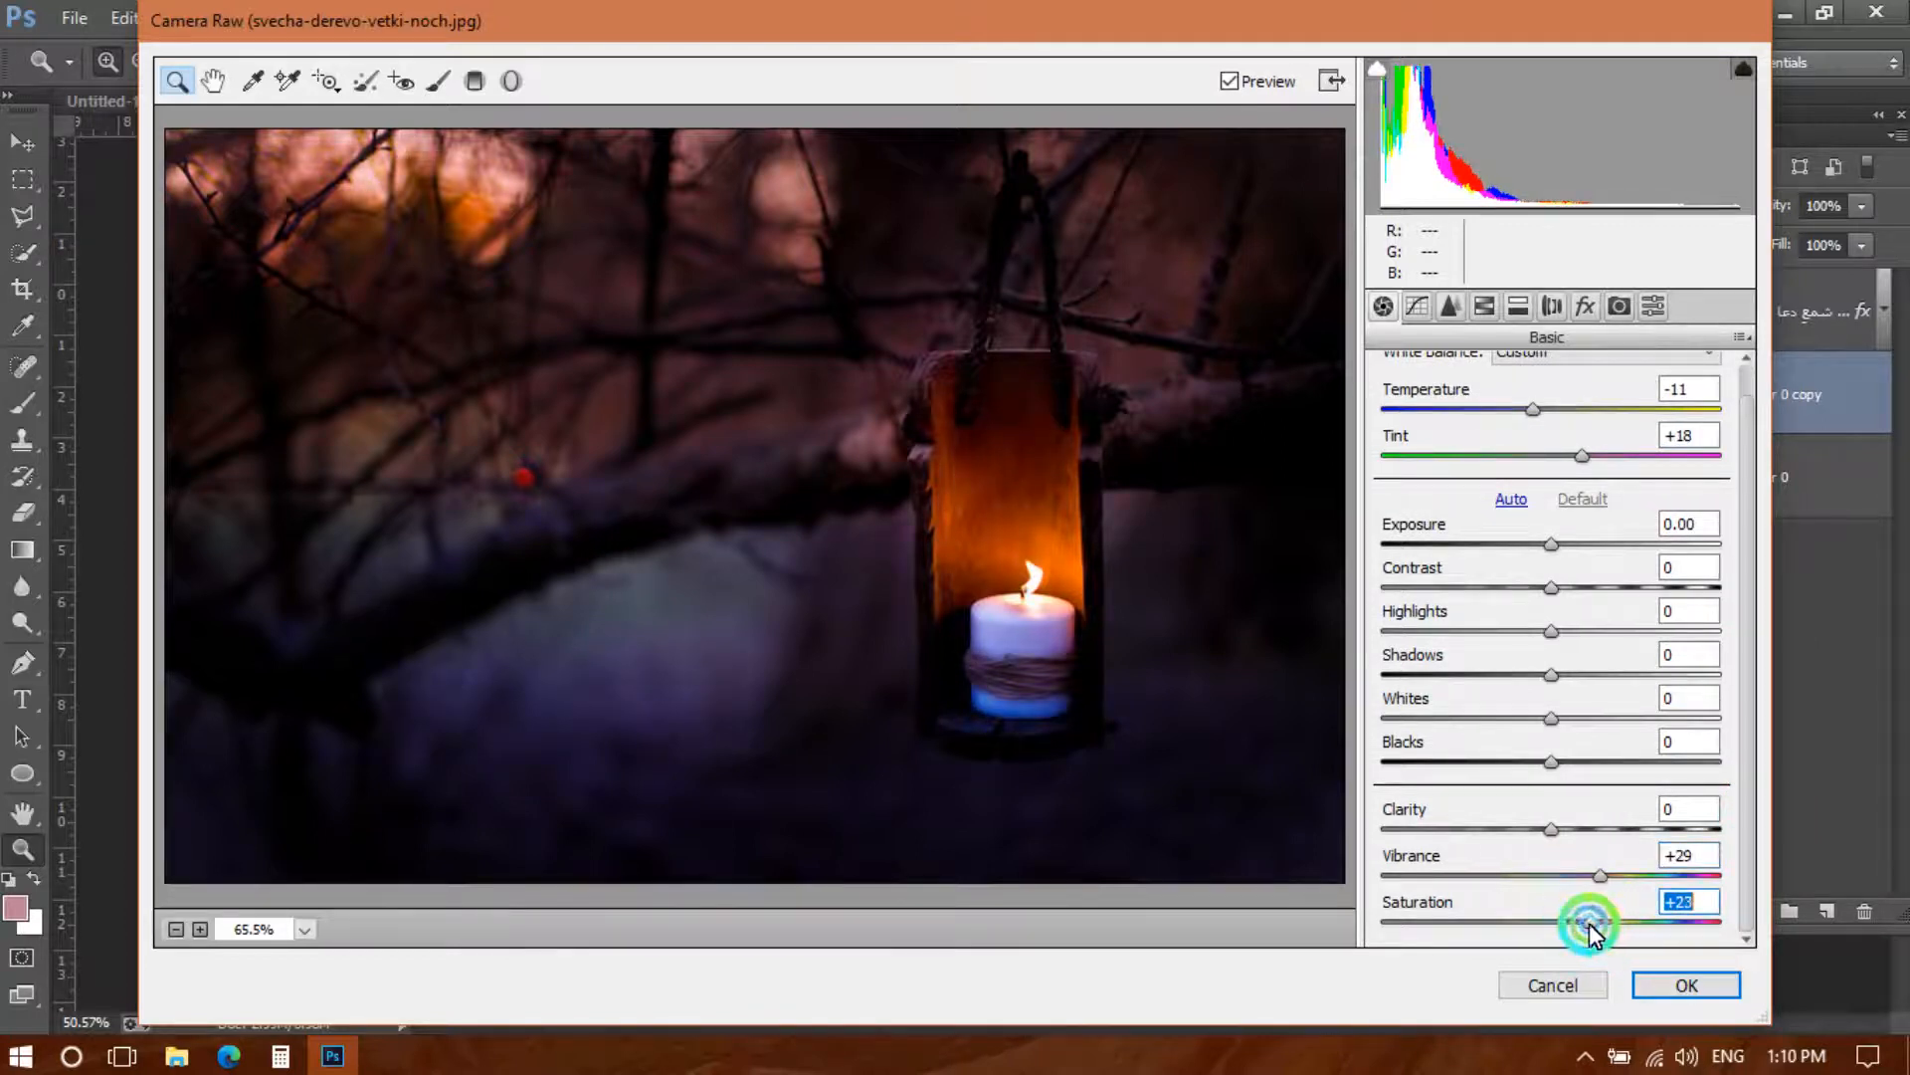
Set Shadows to -59, Whites to -33 and Highlights to -27, lower the Blacks slightly, and apply the Camera Raw Filter
left_click_drag(1550, 677, 1453, 675)
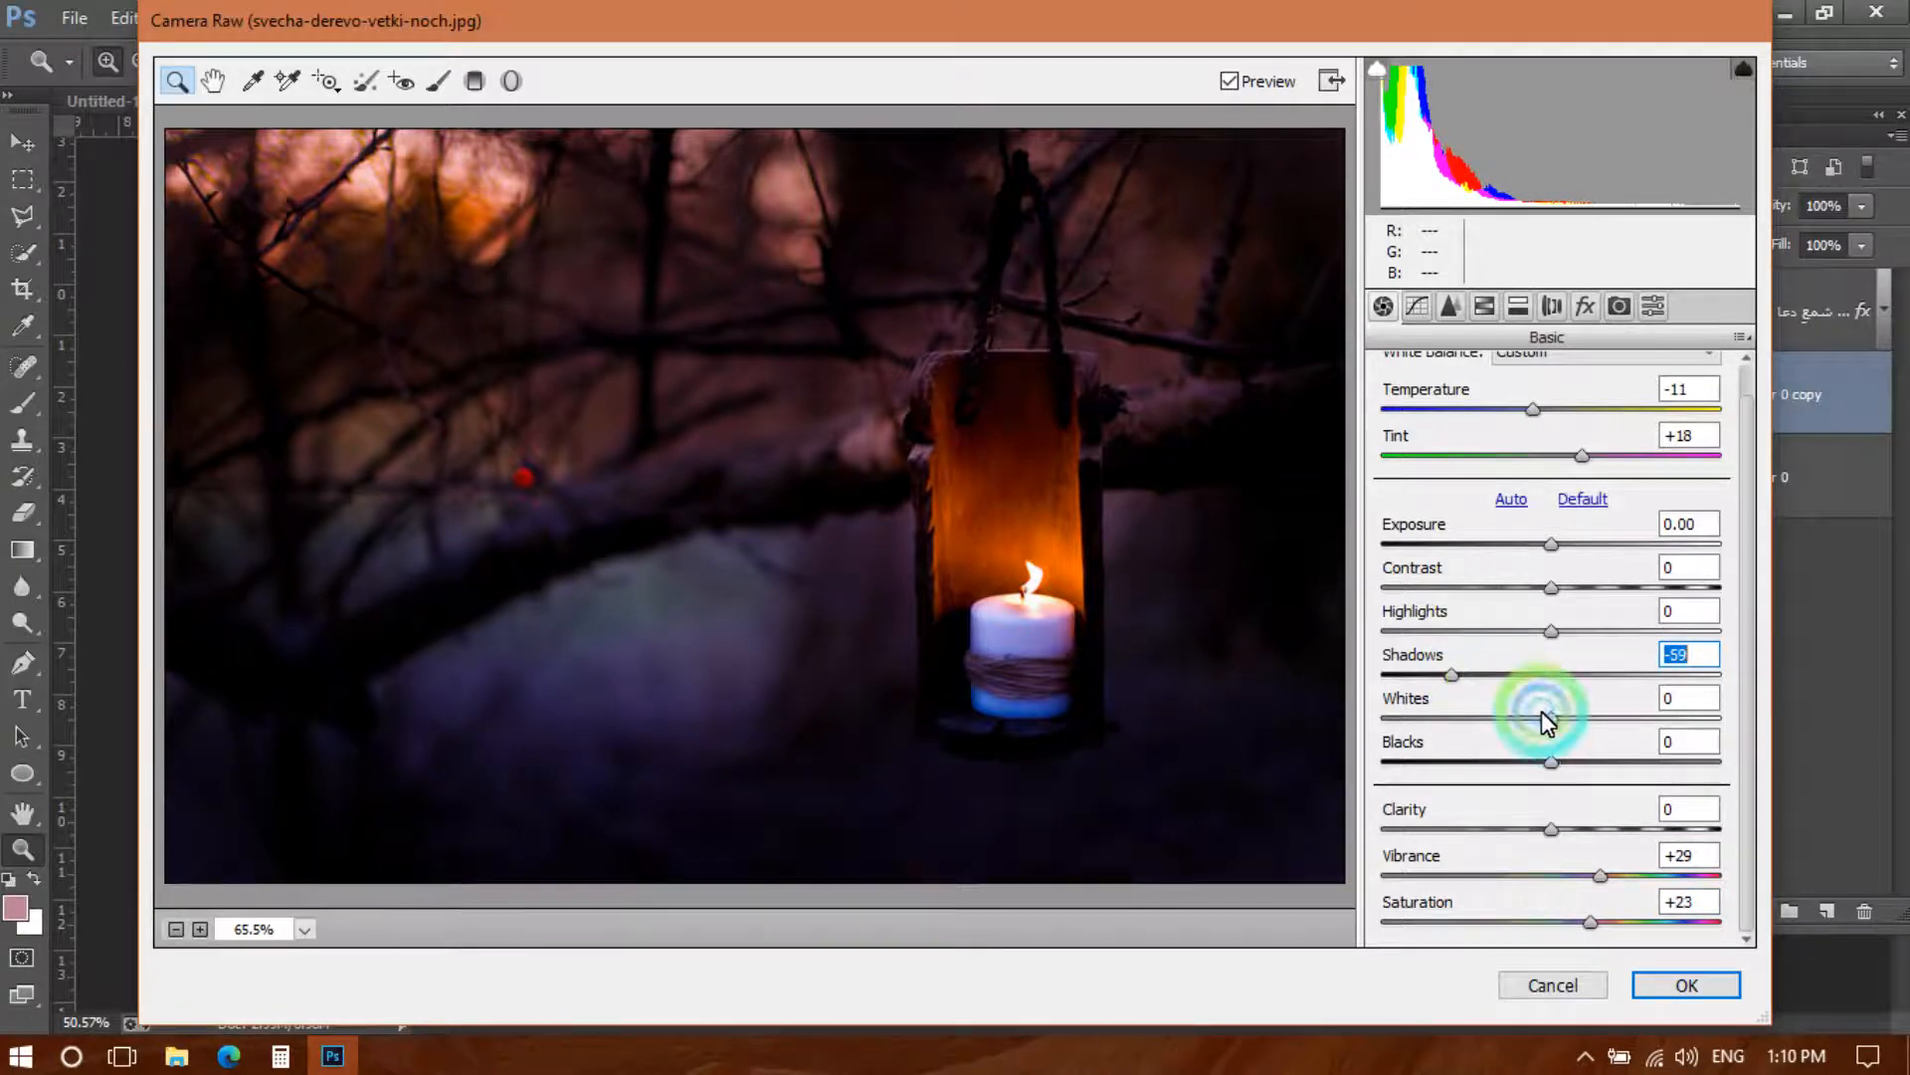
left_click_drag(1555, 716, 1494, 716)
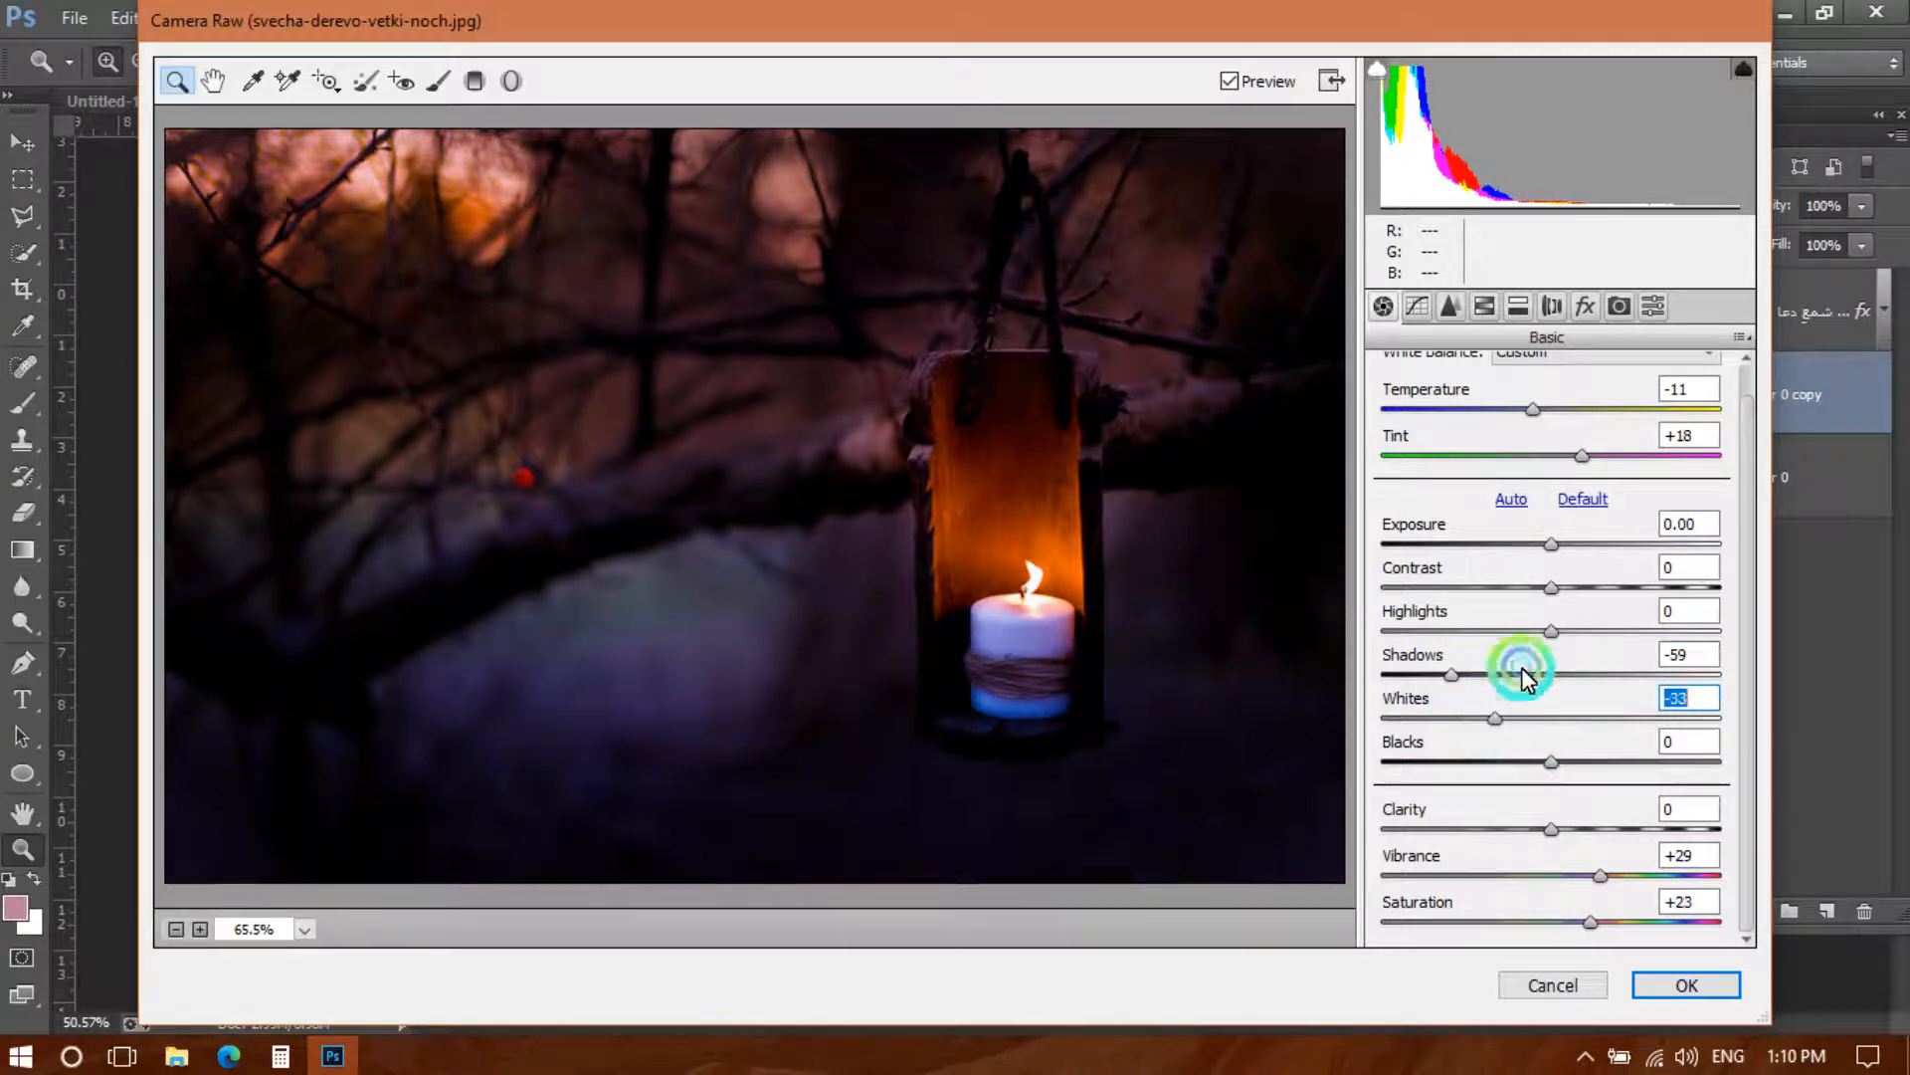
left_click_drag(1553, 630, 1508, 631)
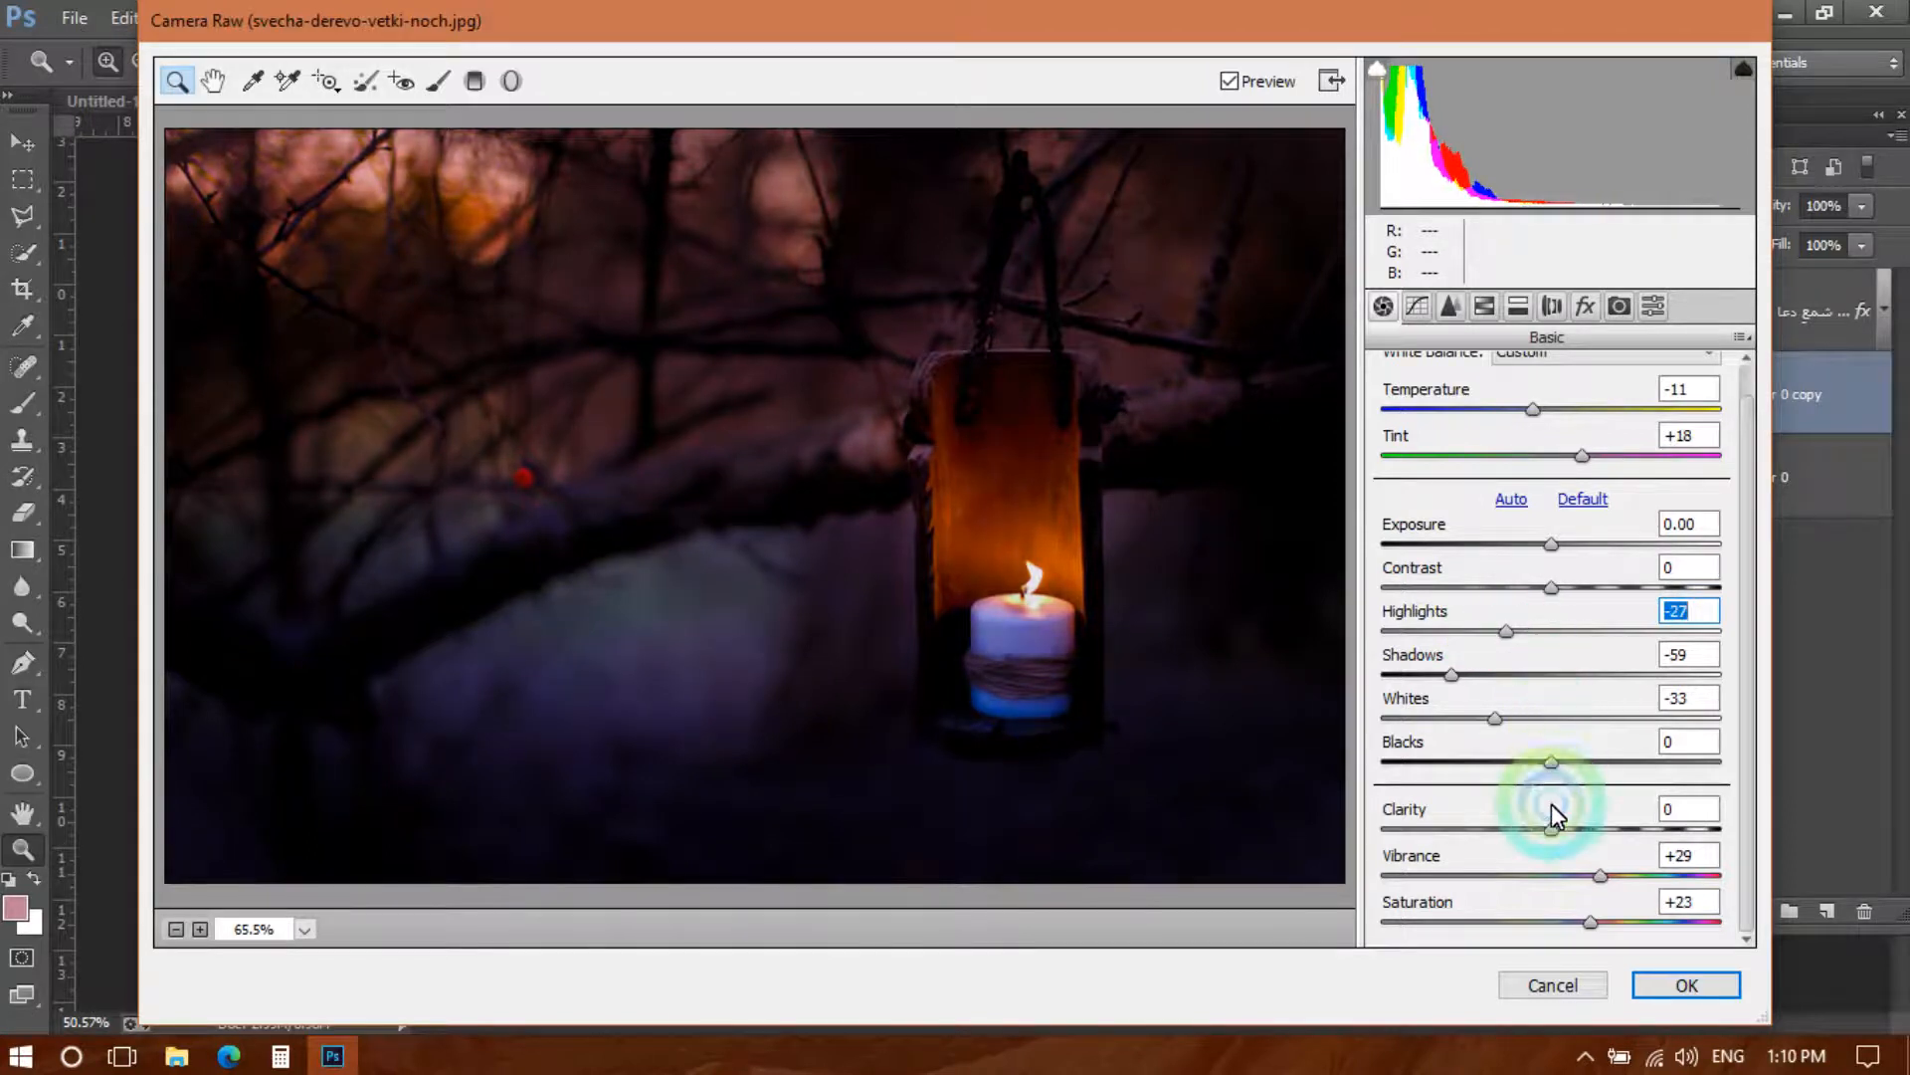
mouse_move(1551, 761)
left_mouse_down()
mouse_move(1485, 761)
mouse_move(1518, 763)
left_mouse_up()
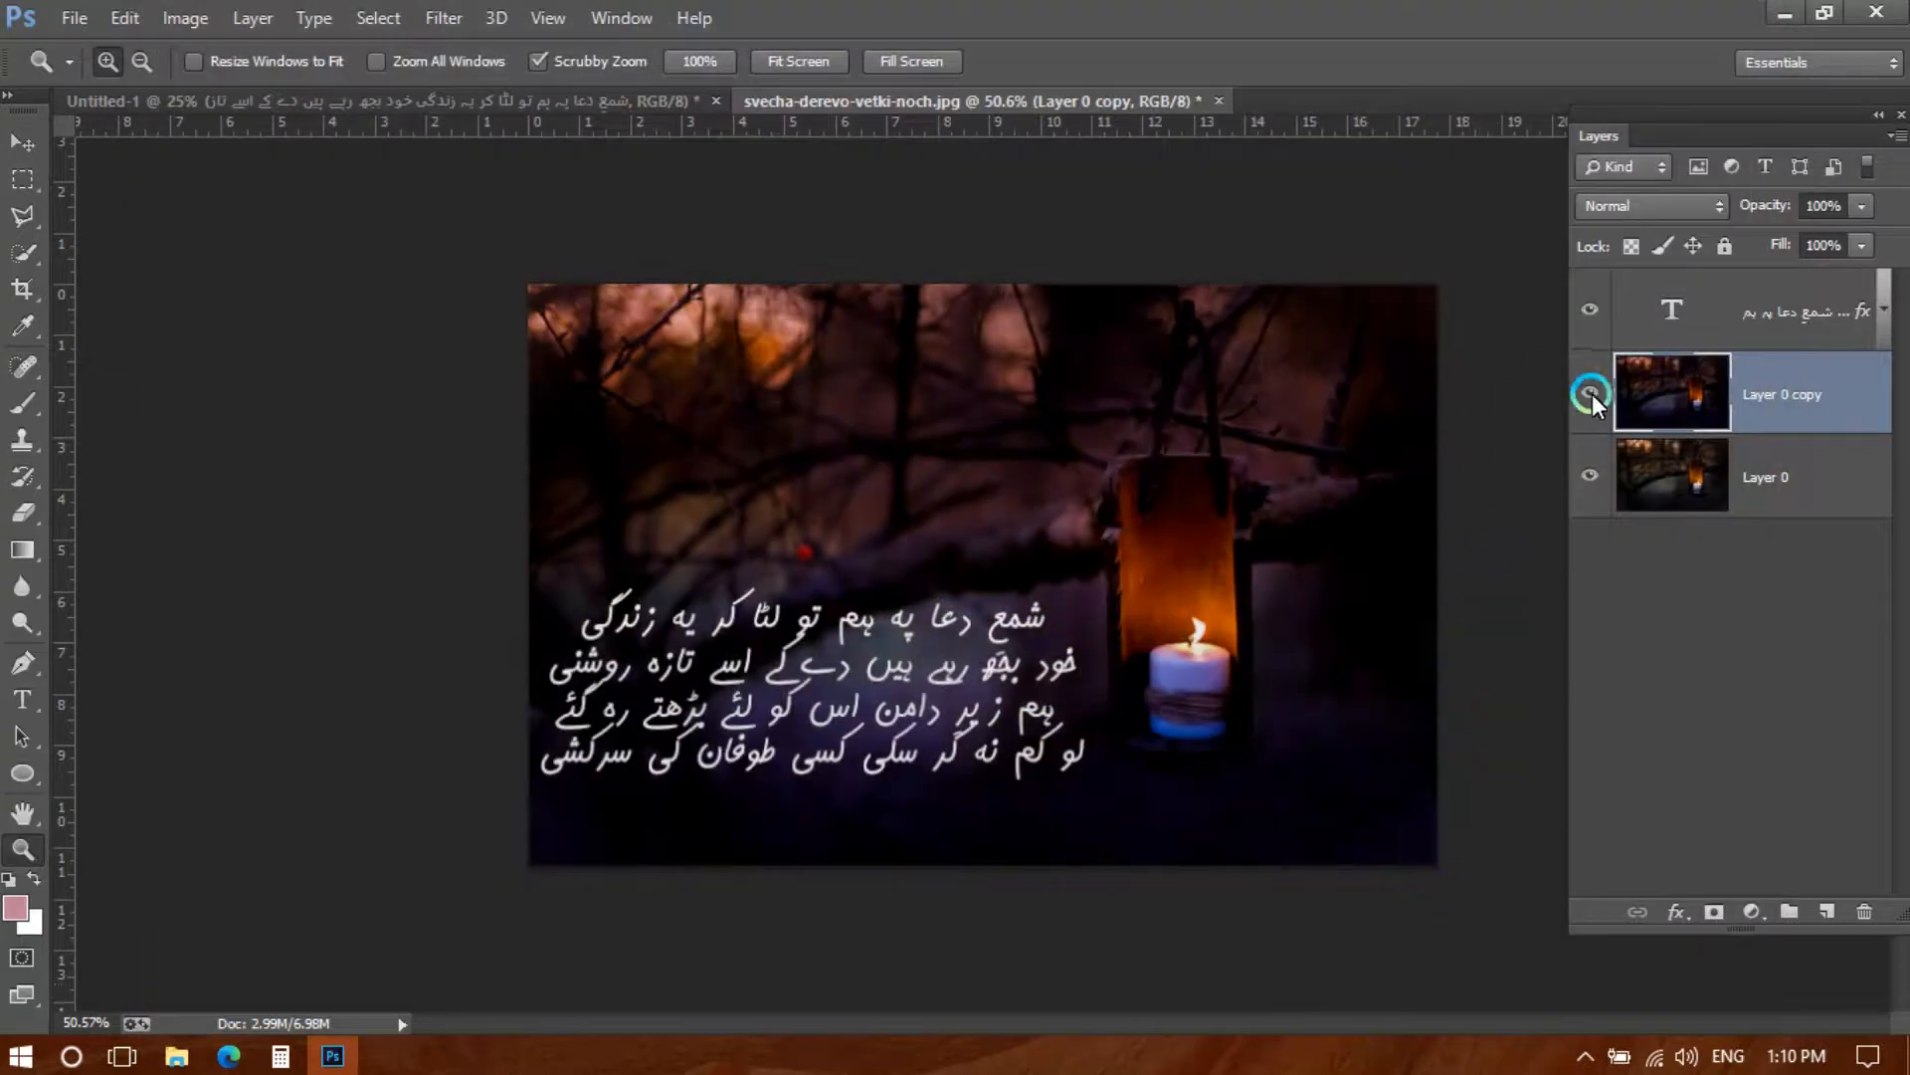
Compare the photo with Layer 0 copy hidden and shown, and set that layer's opacity to 70%
left_click(1590, 392)
left_click(1590, 392)
left_click(1793, 212)
type("70")
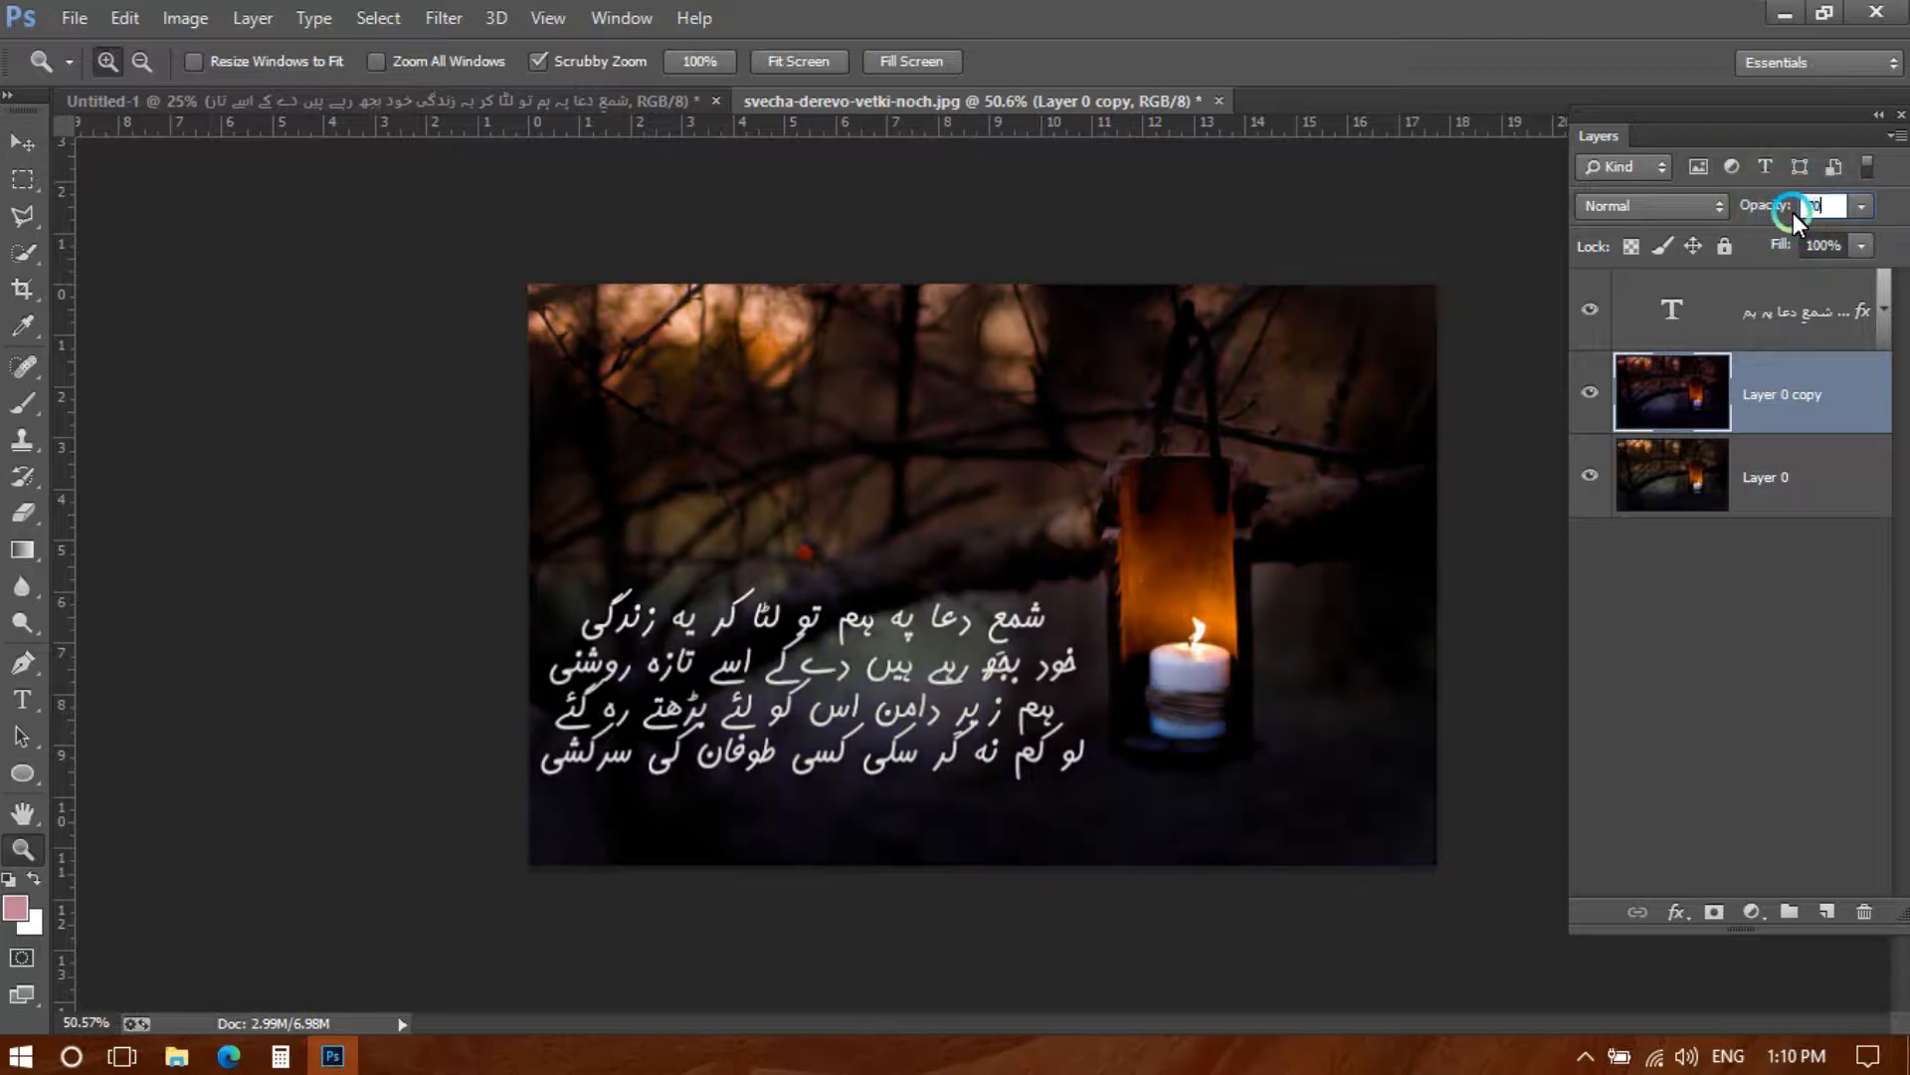
Set the opacity of Layer 0 copy to 60%
key("BackSpace")
type("50")
key("Return")
key("v")
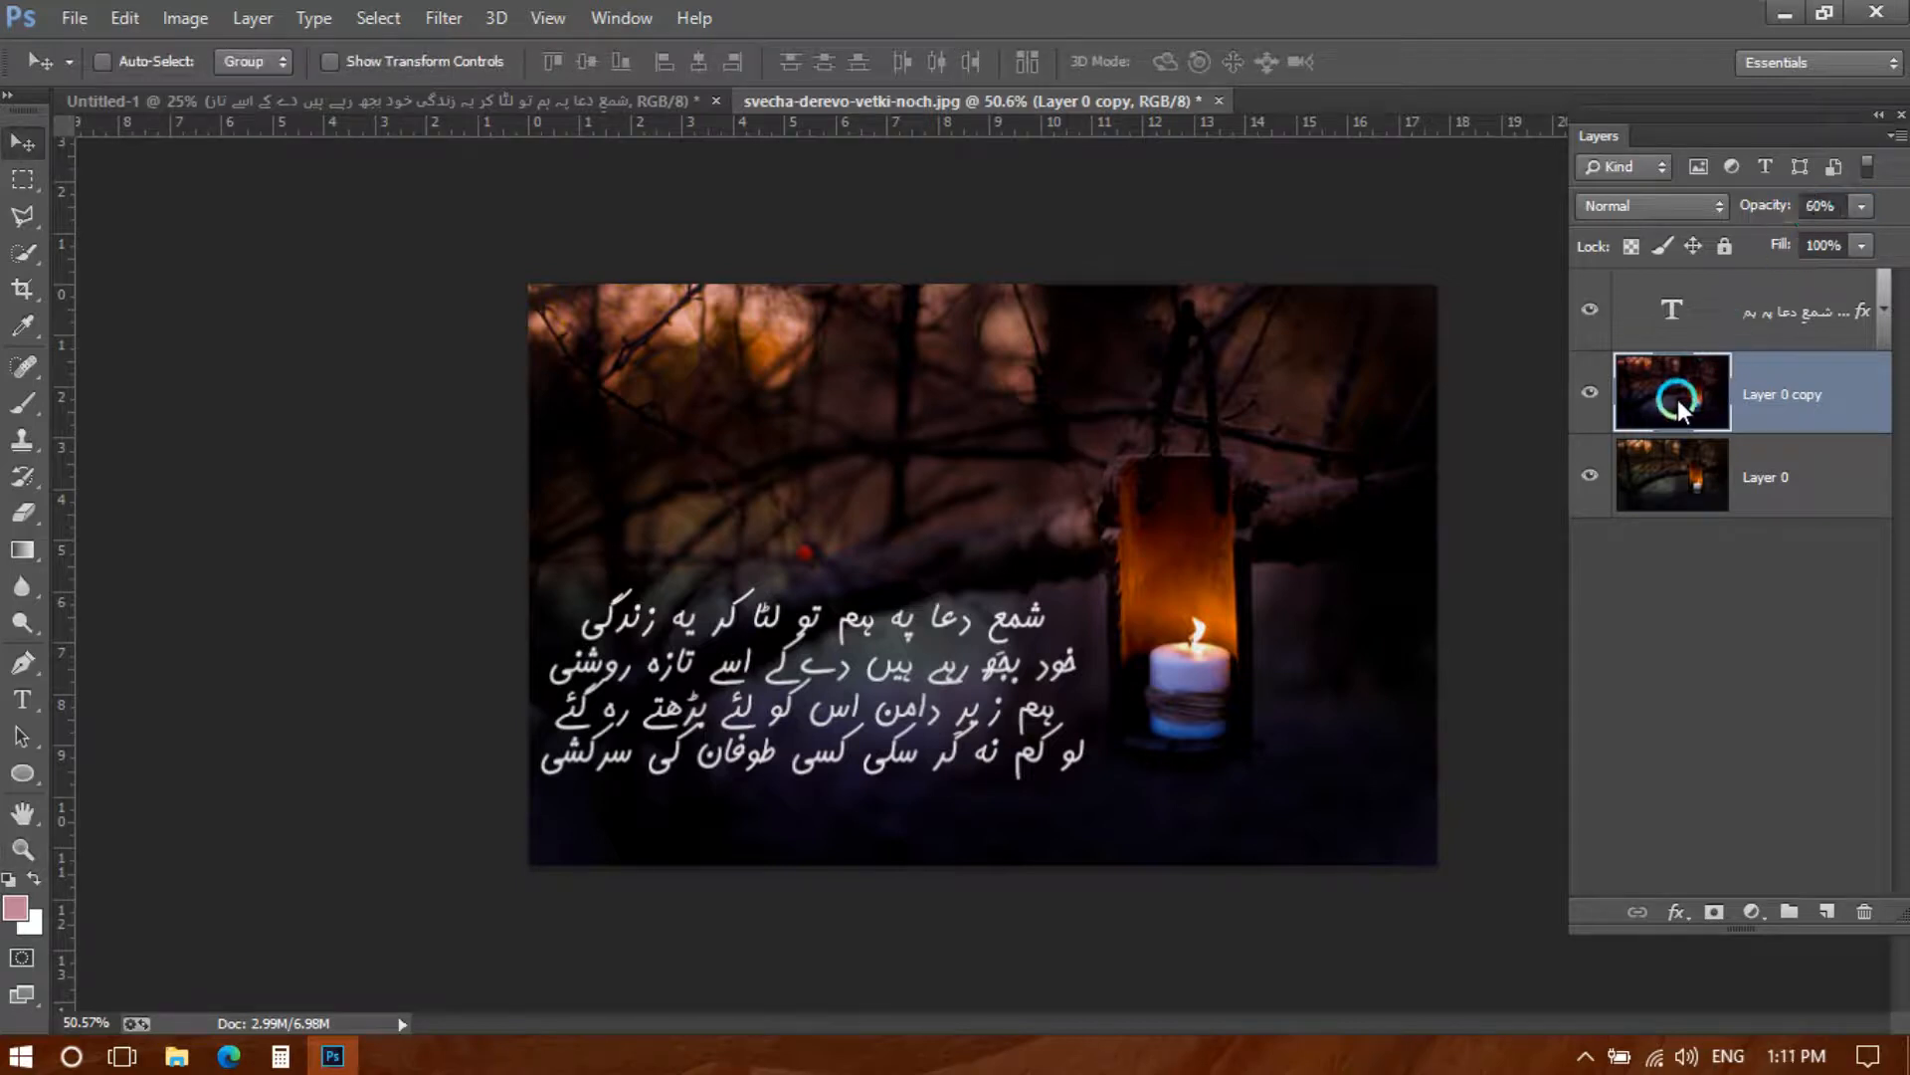
scroll(1035, 570, "up", 3)
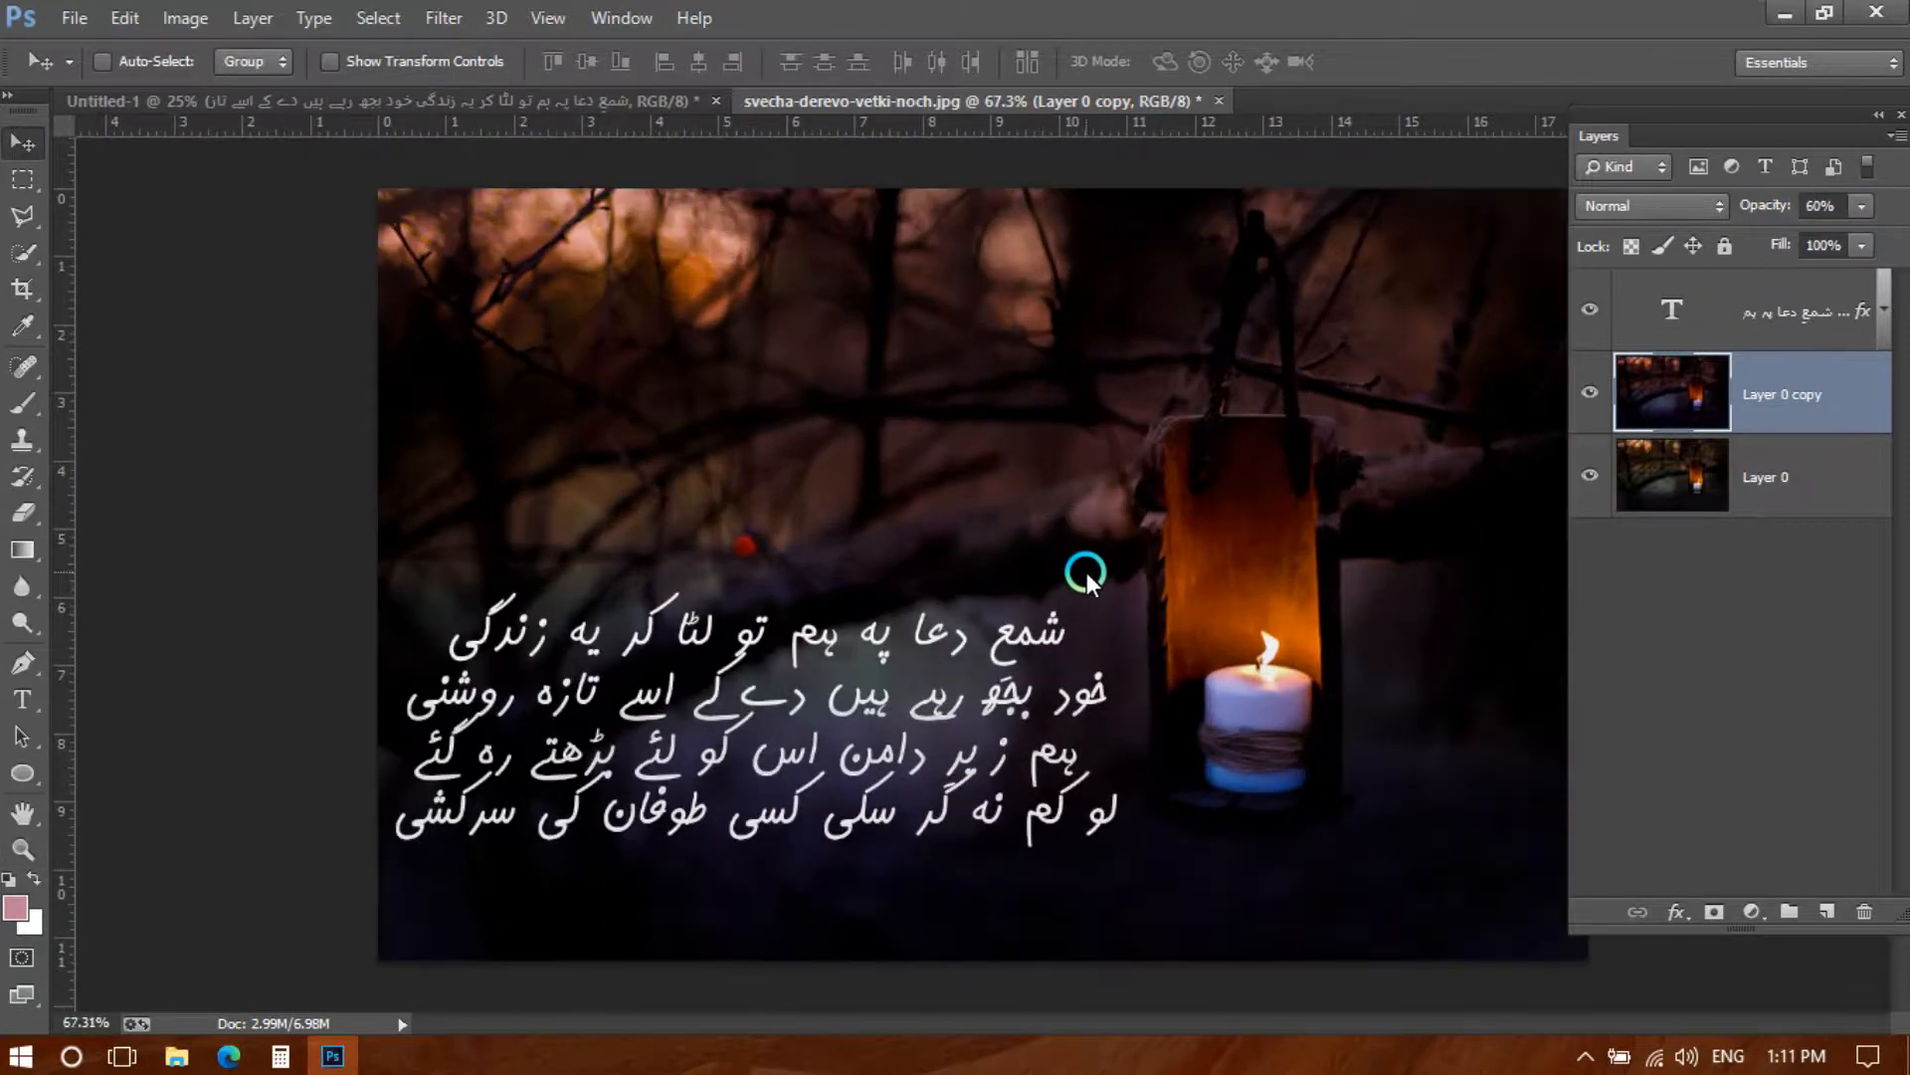
scroll(1016, 645, "up", 3)
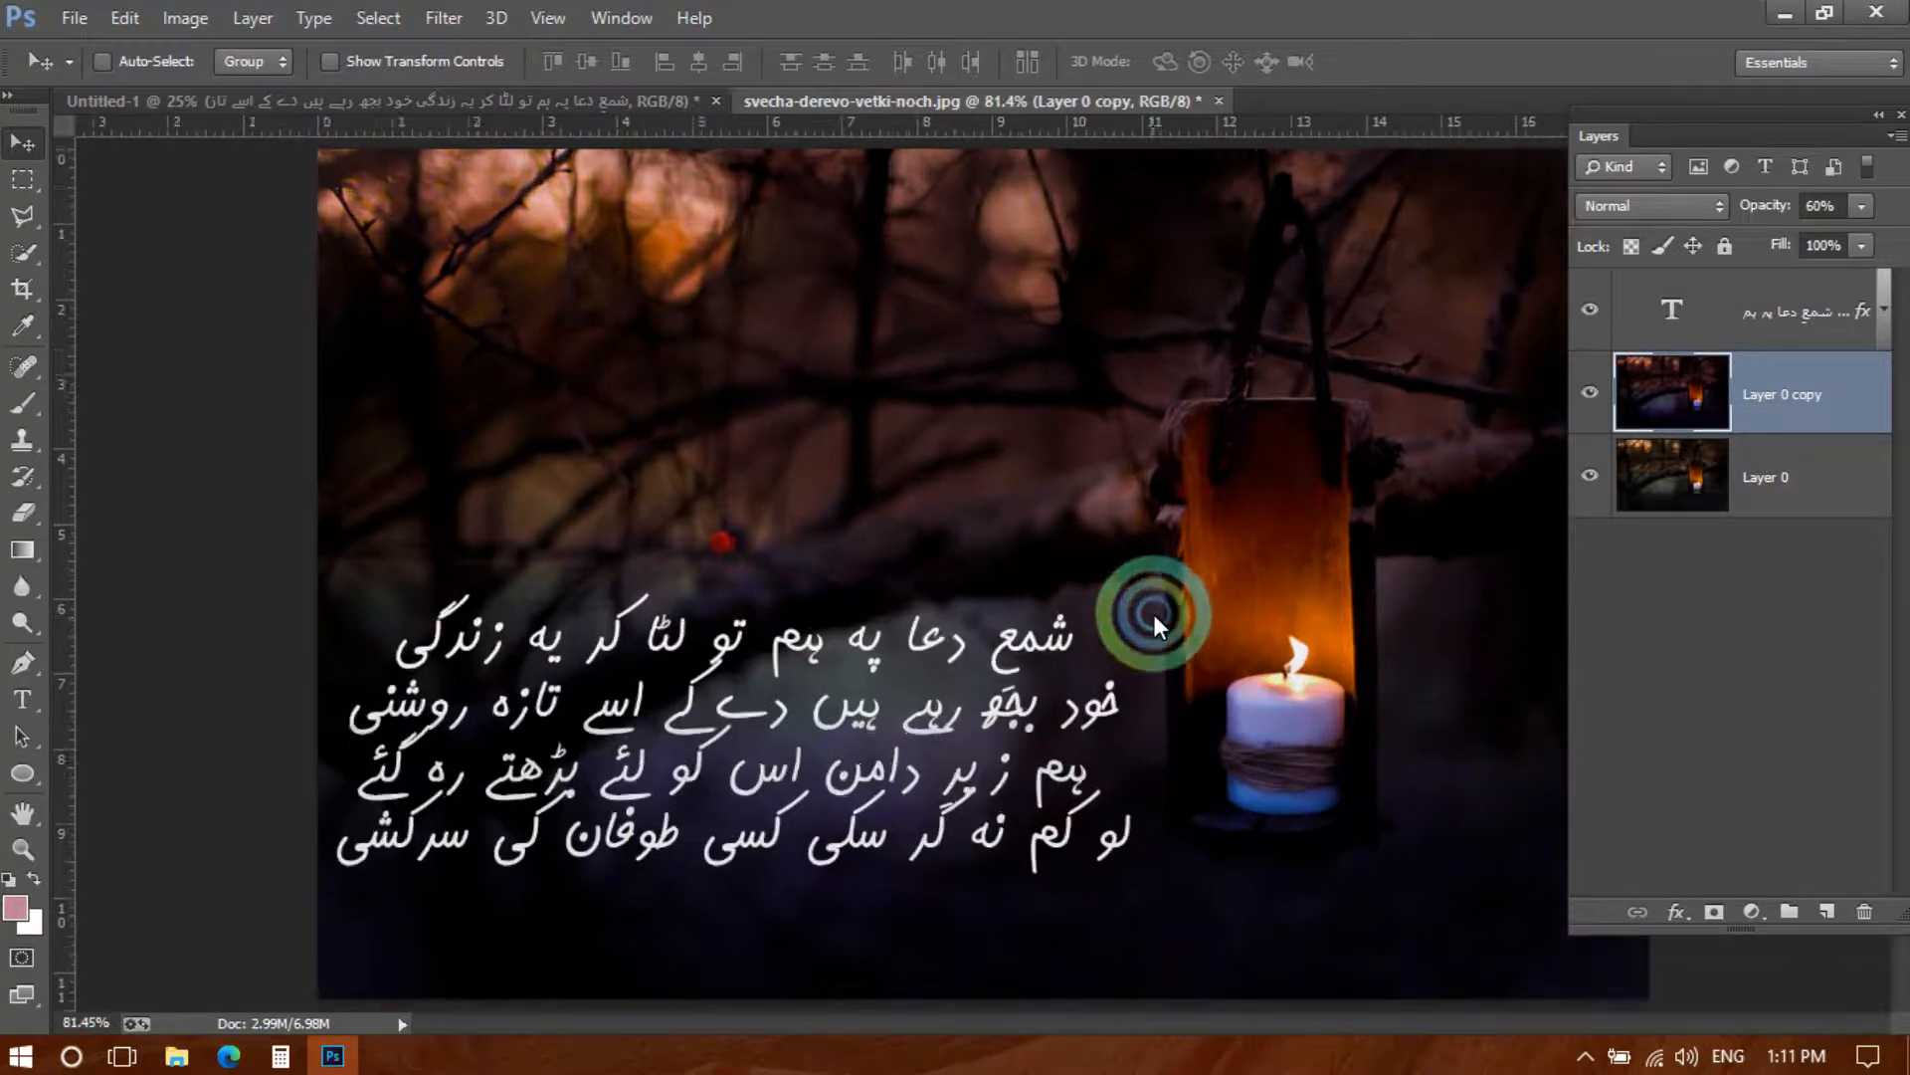
scroll(1101, 547, "down", 4)
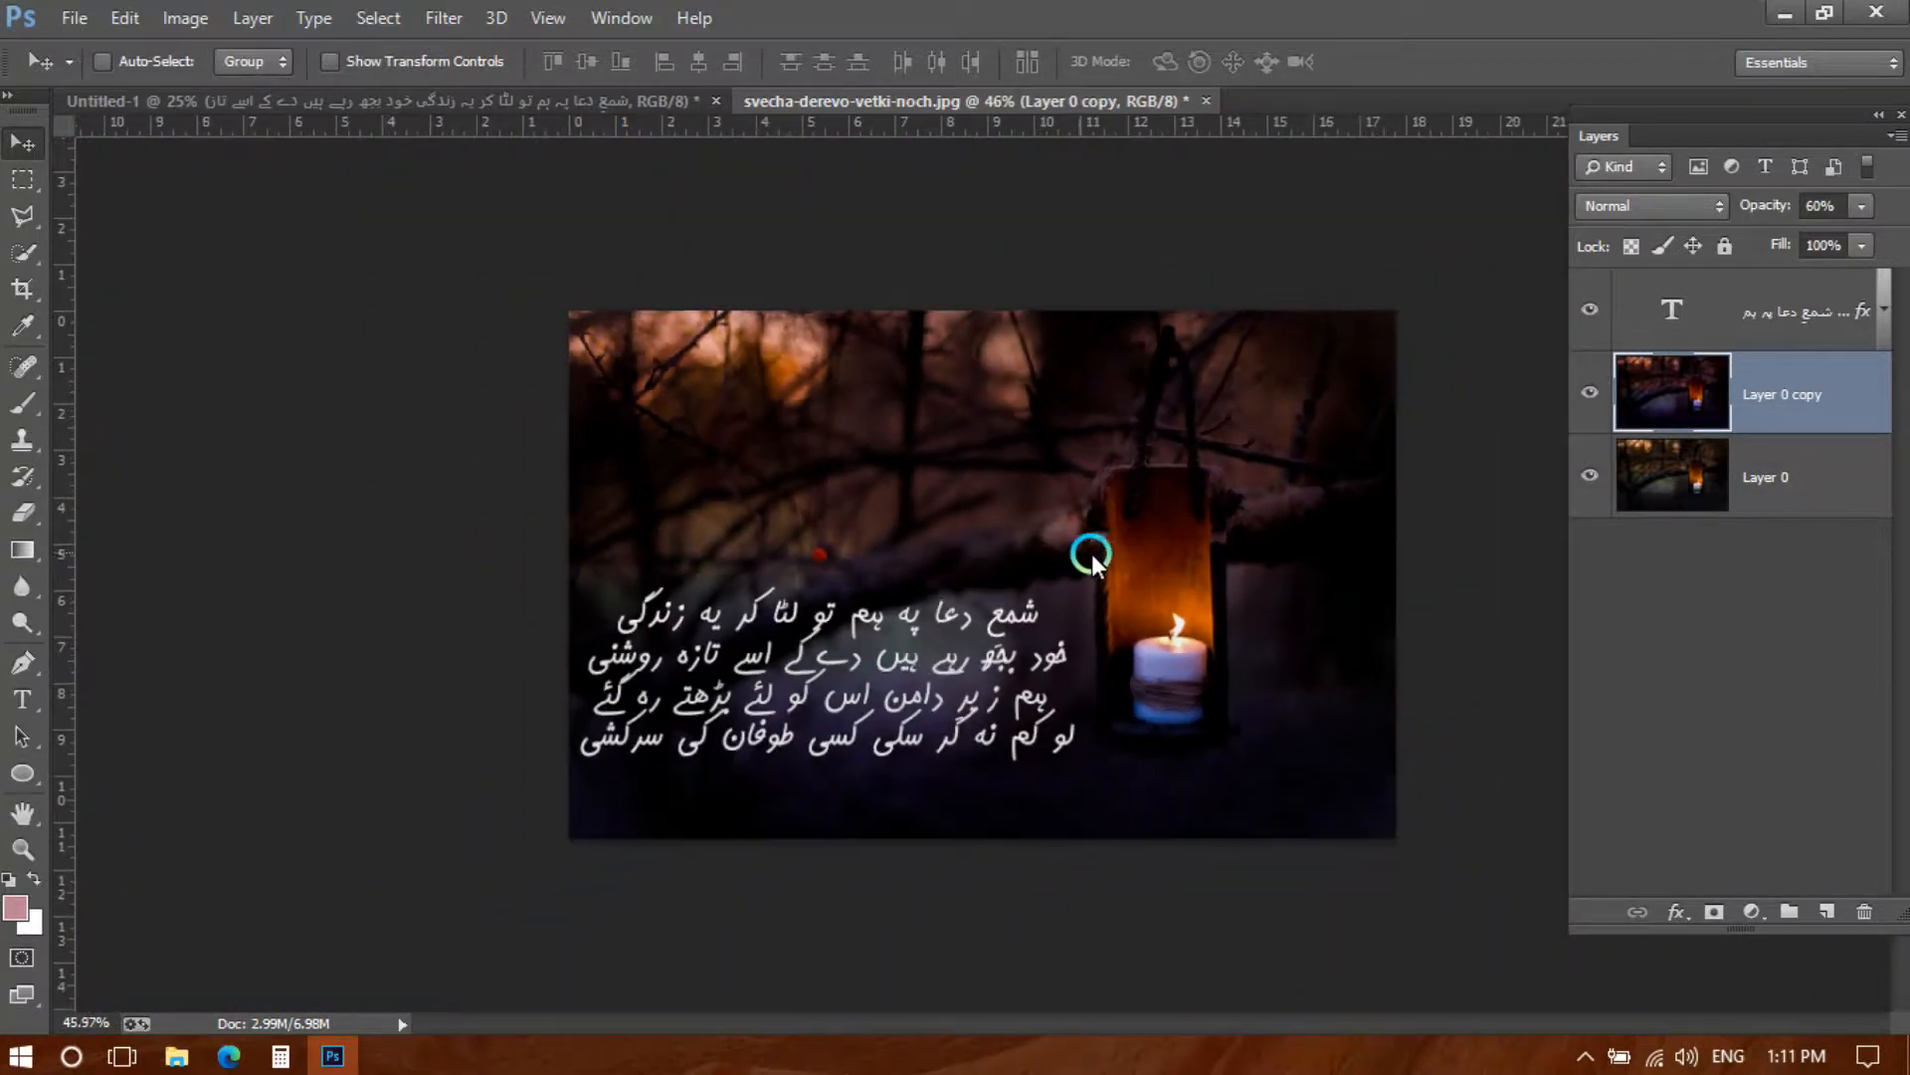
Draw a pink rounded rectangle about 784 px by 301 px with a 10 px corner radius over the verse
left_click(1739, 318)
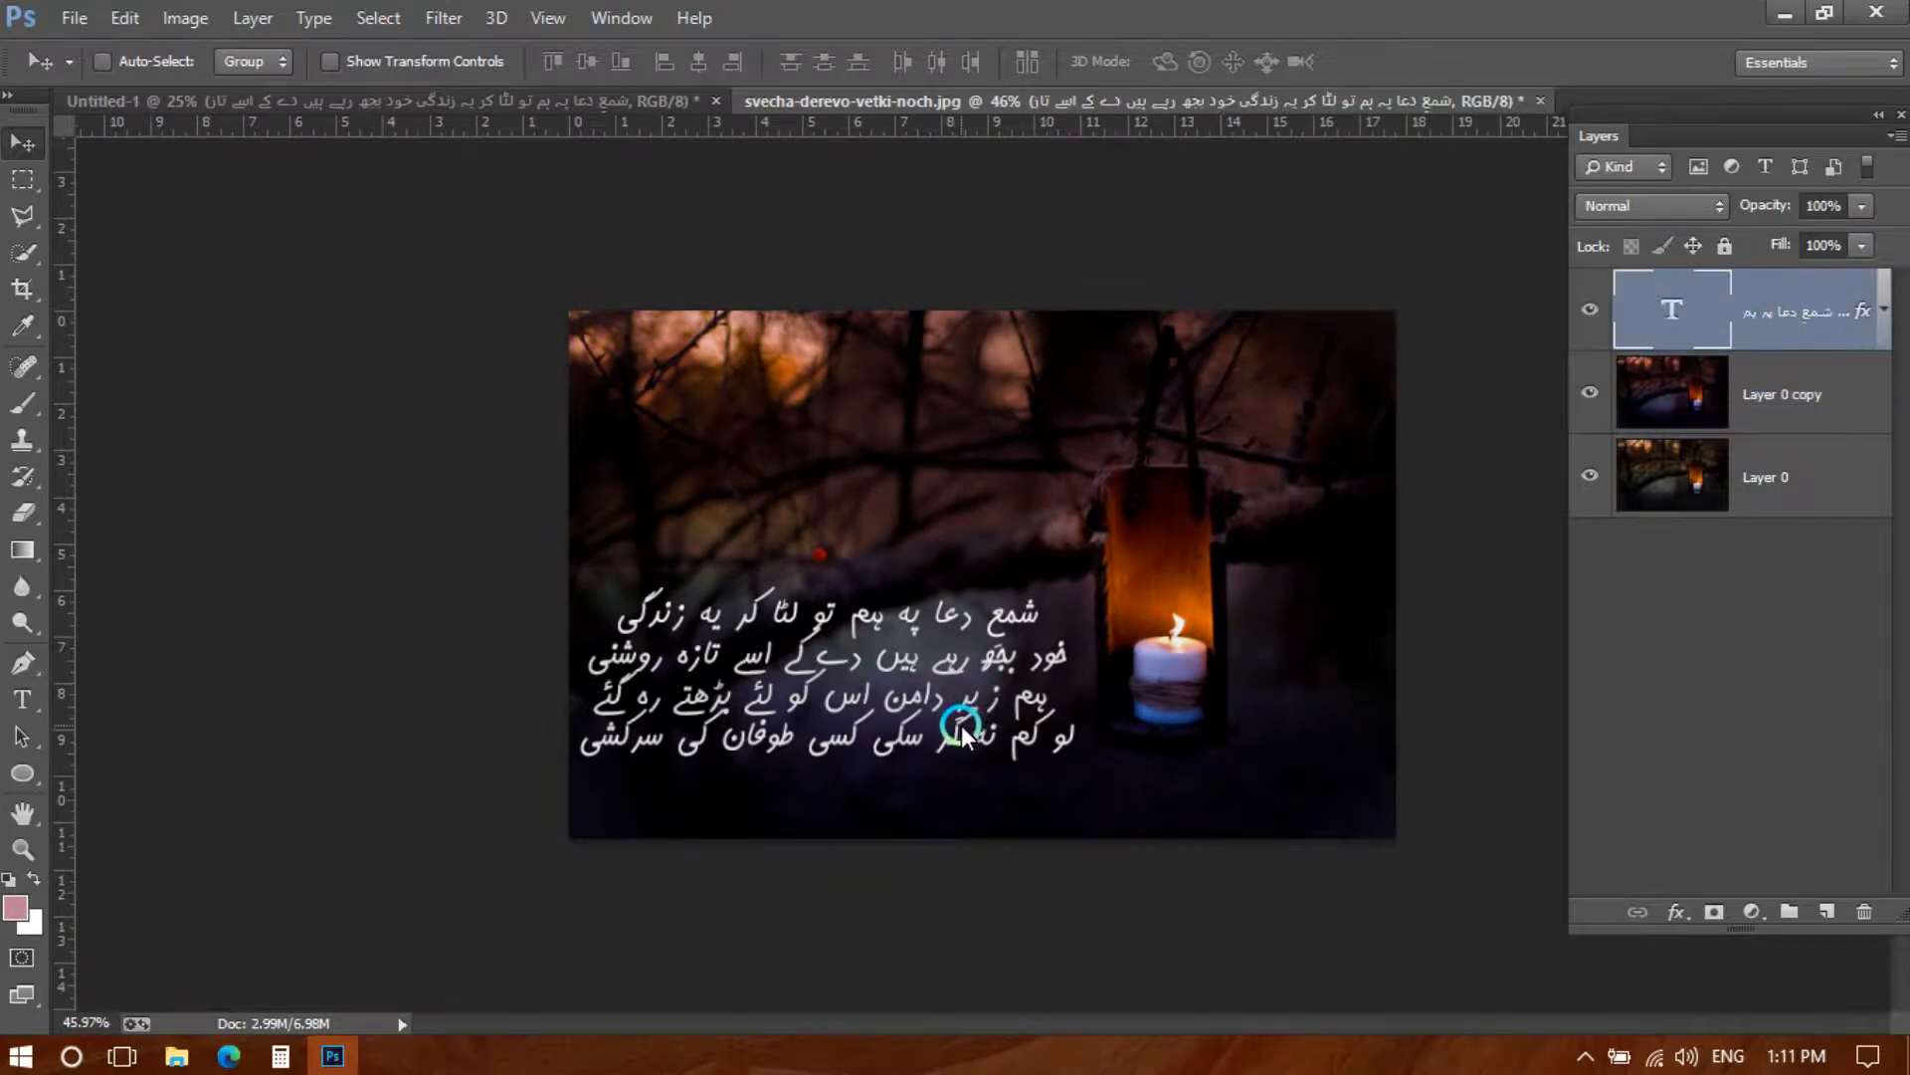
scroll(867, 703, "up", 1)
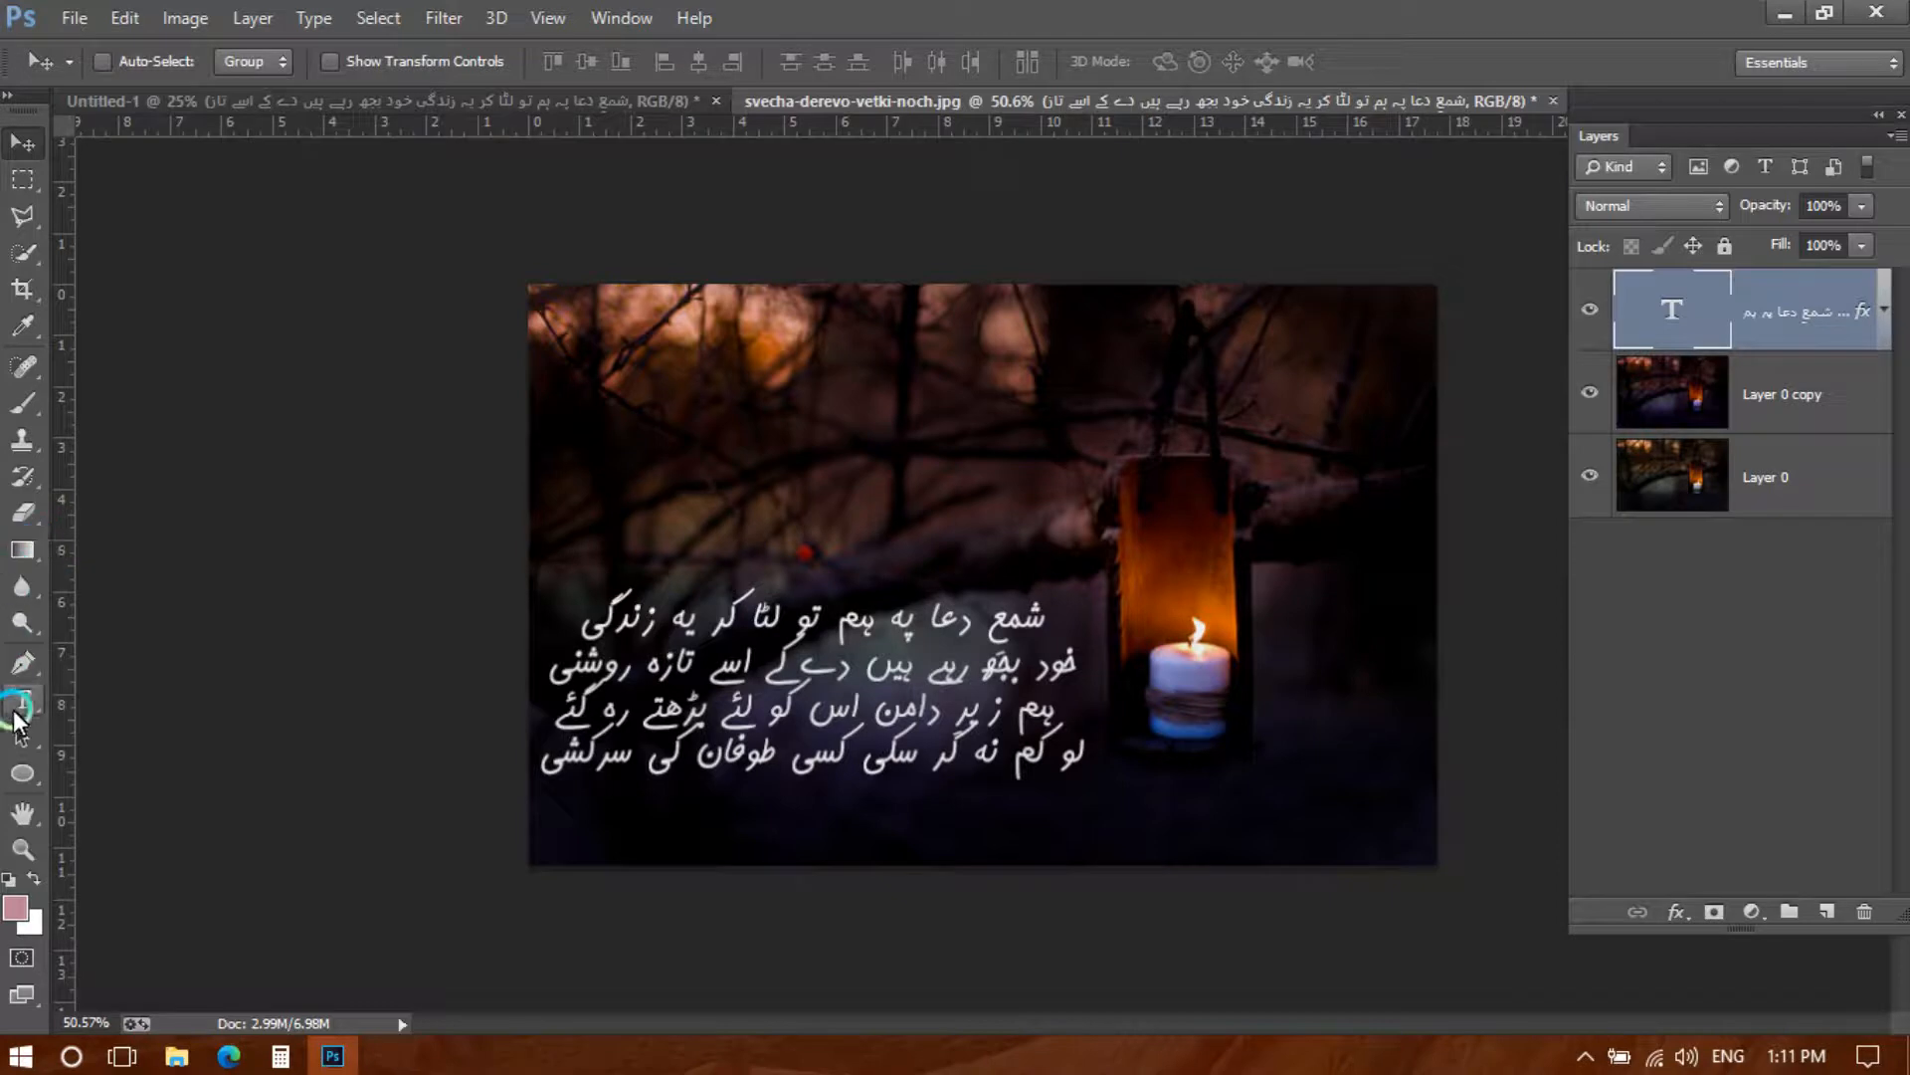
left_click_drag(27, 793, 151, 796)
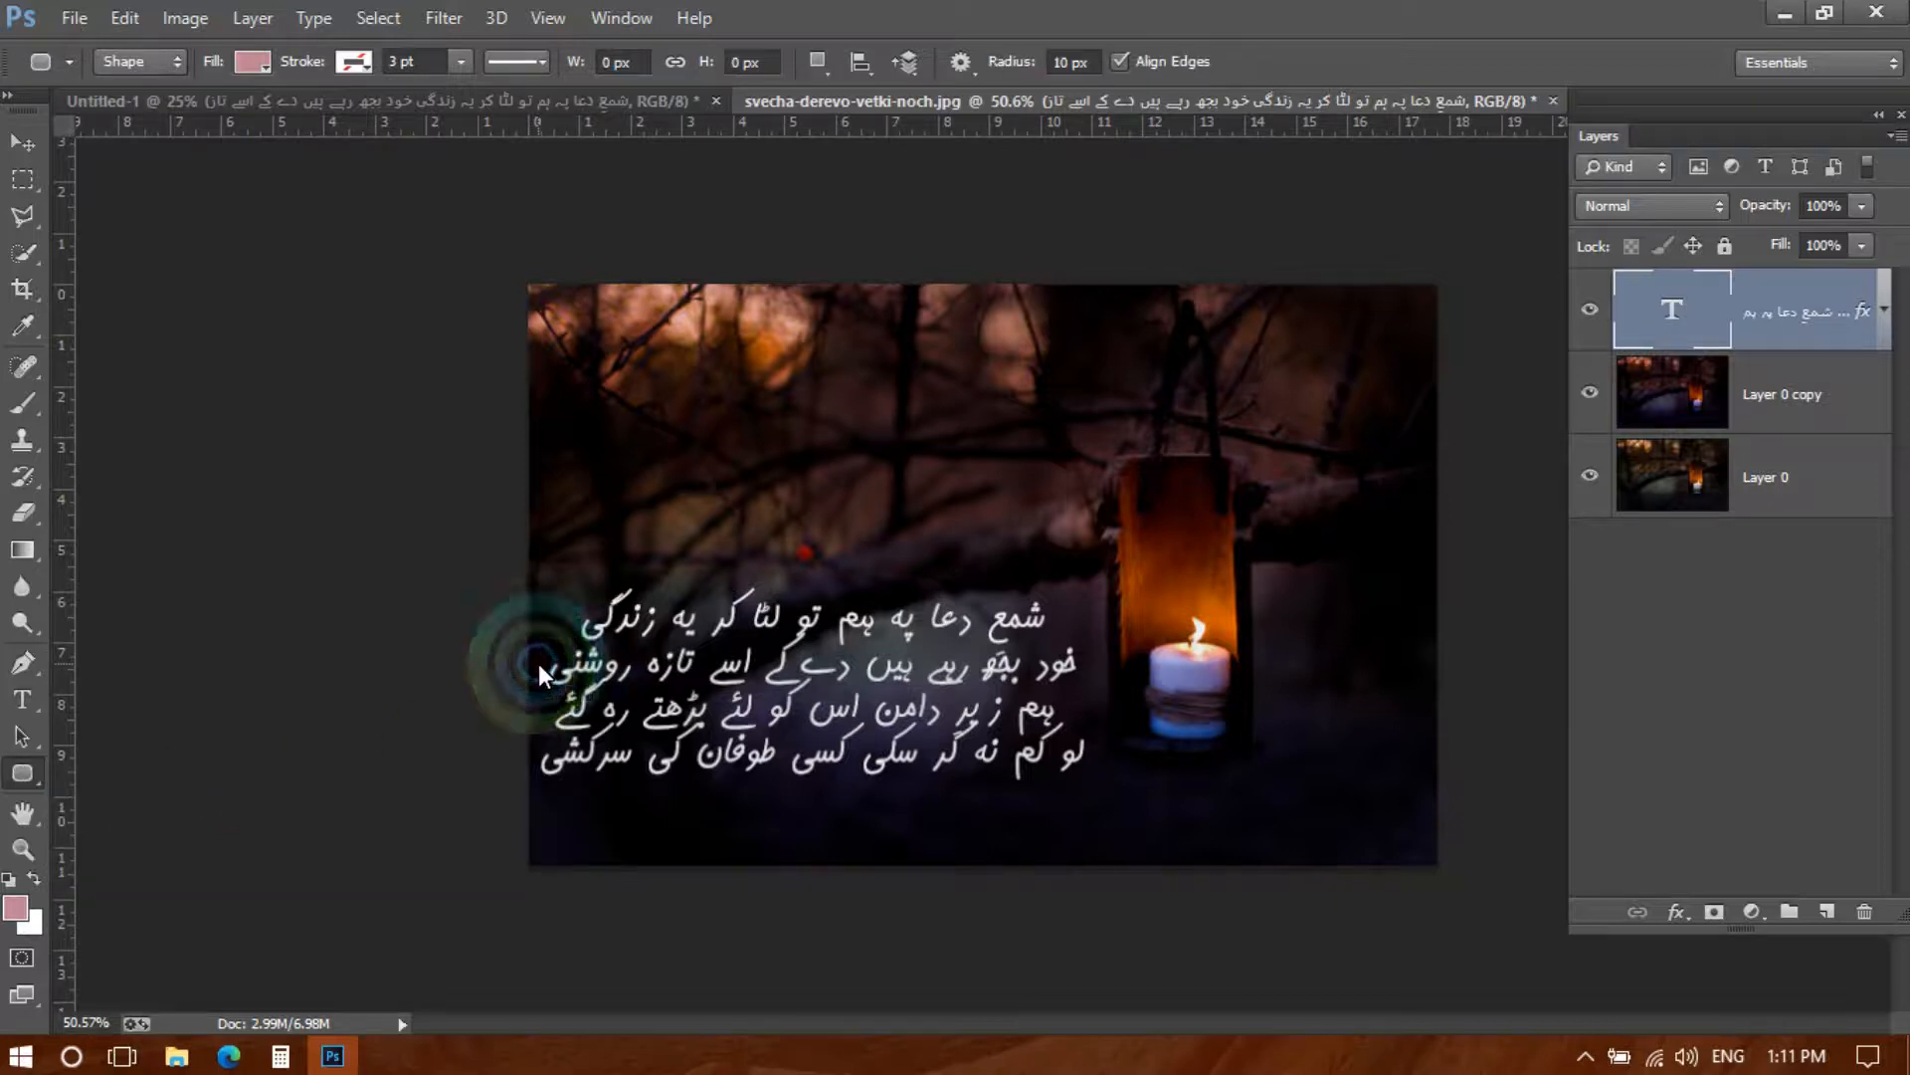
left_click_drag(539, 591, 1094, 807)
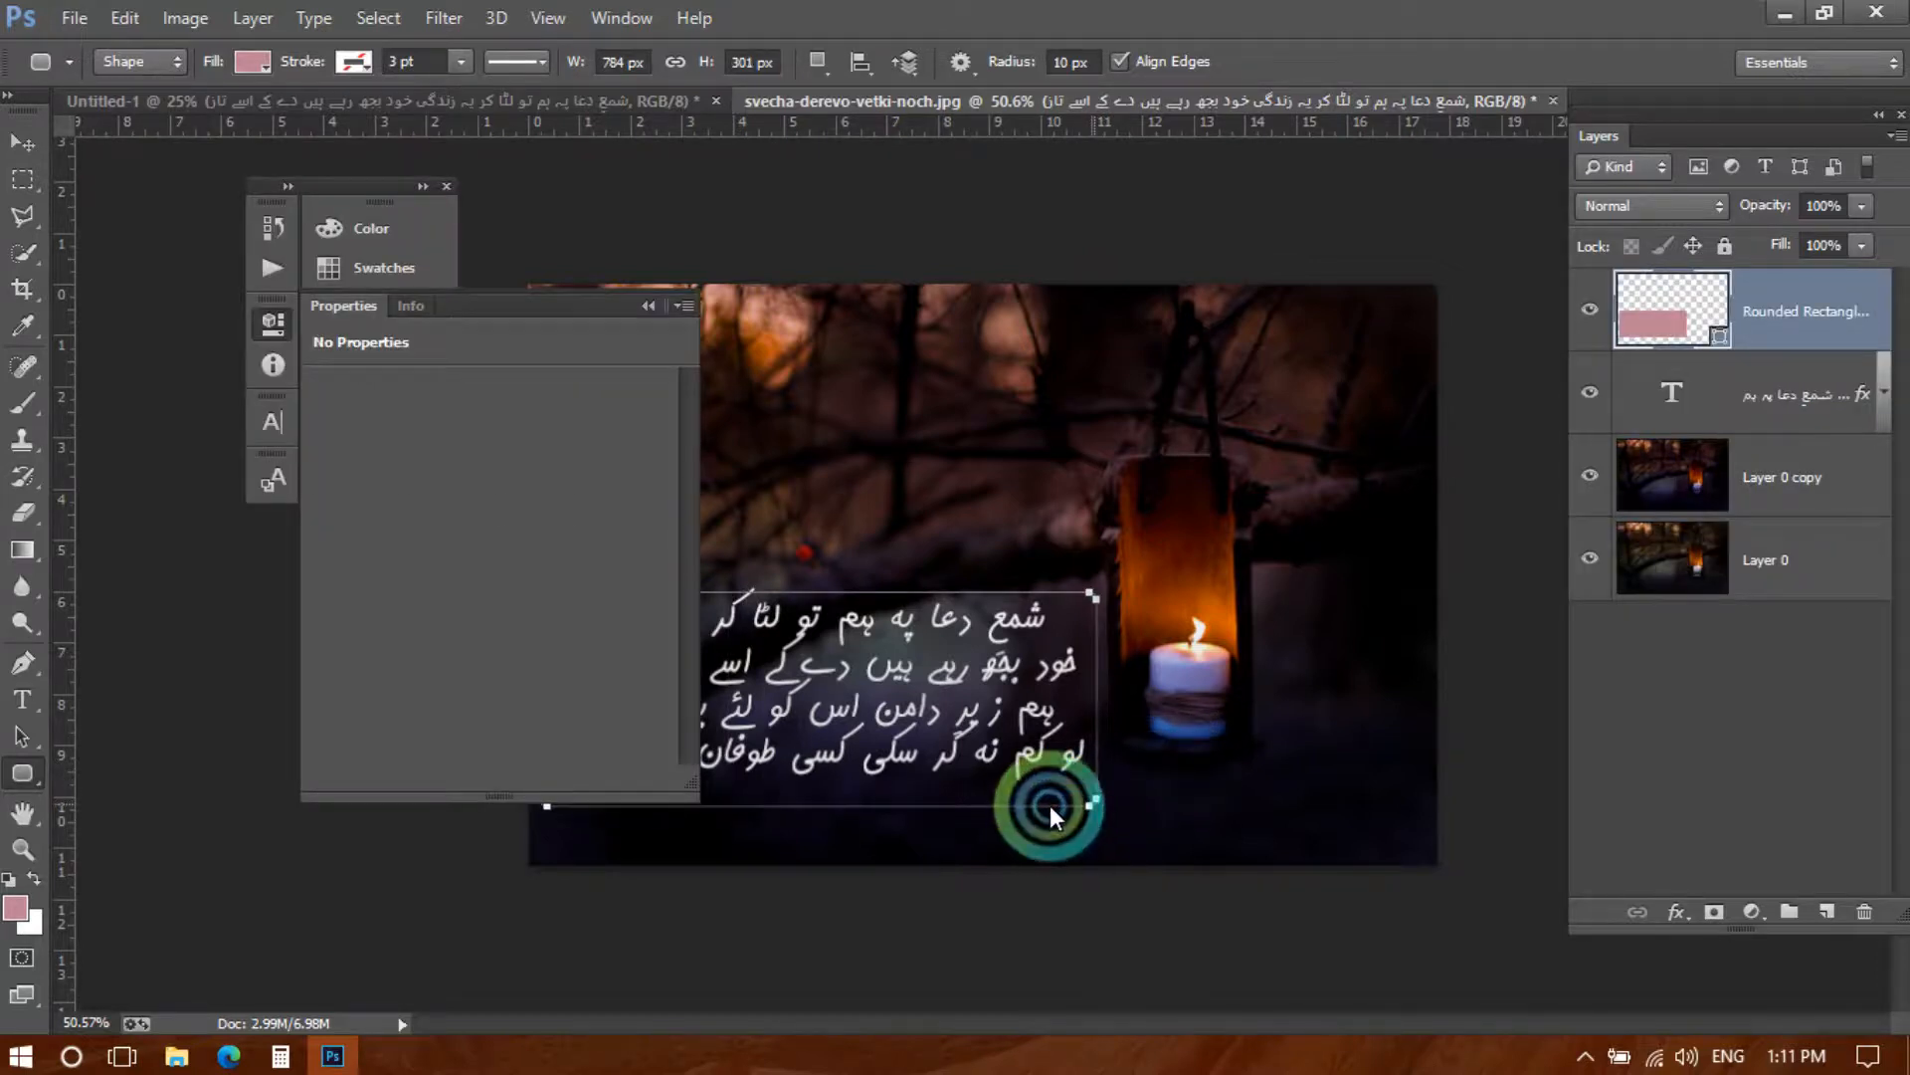
left_click(30, 142)
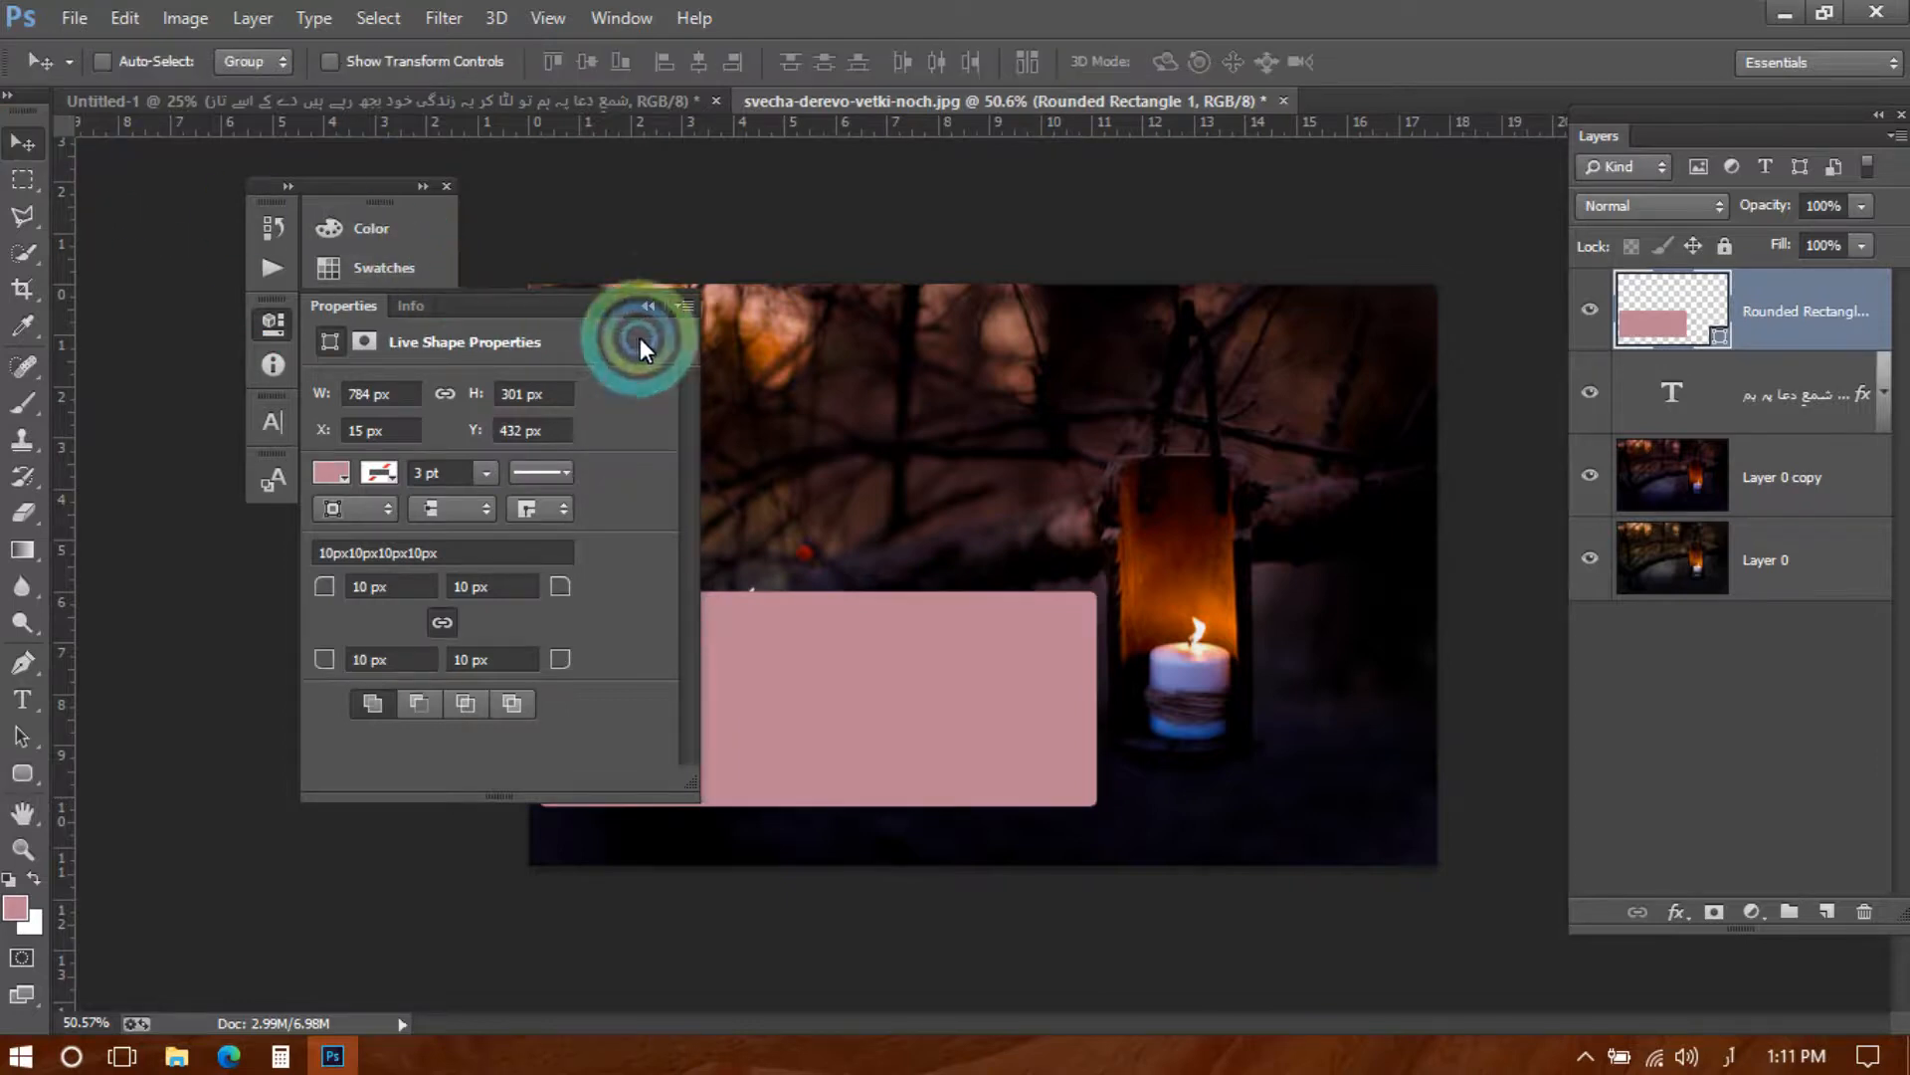
left_click(447, 186)
Place the rounded rectangle layer beneath the verse text layer and nudge the shape up and left so it frames the verse
left_click_drag(1630, 316, 1677, 428)
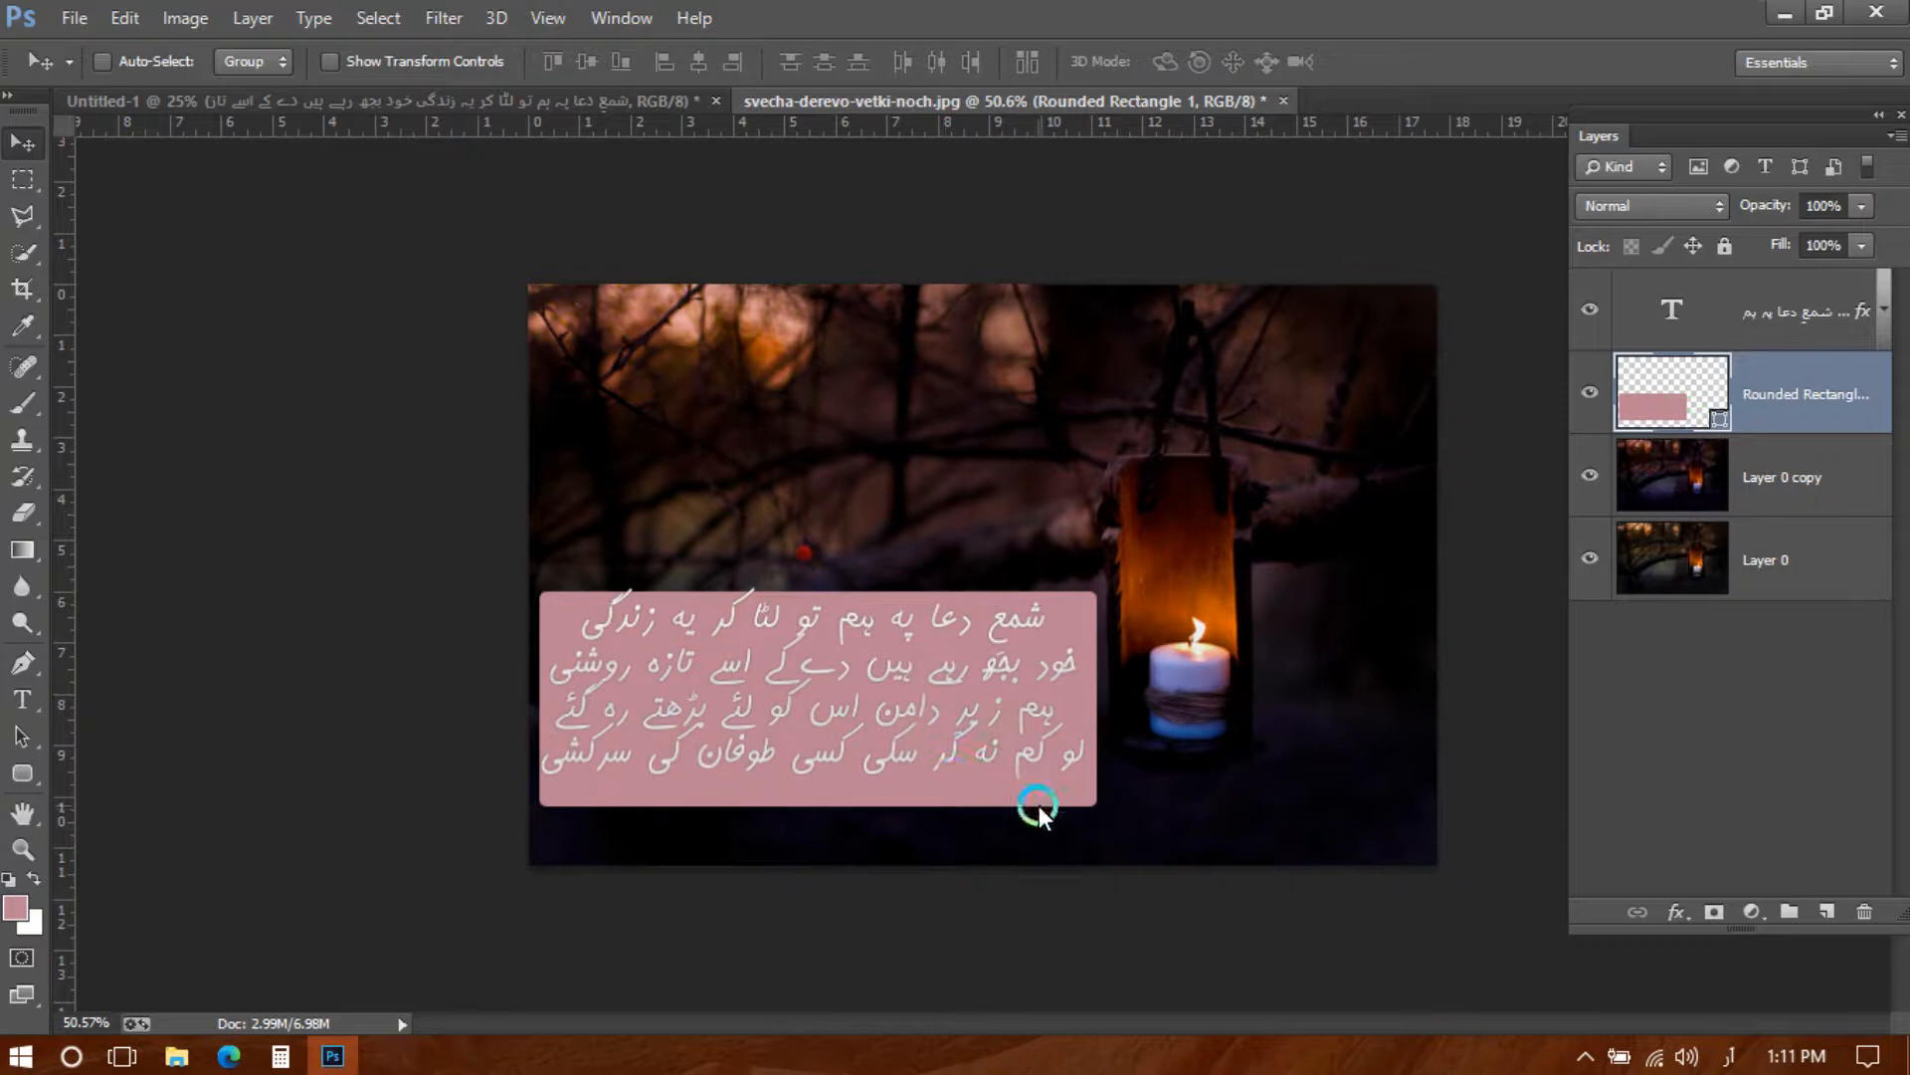
key("Up")
key("Up")
key("Up")
key("Up")
key("Up")
key("Up")
key("Up")
key("Up")
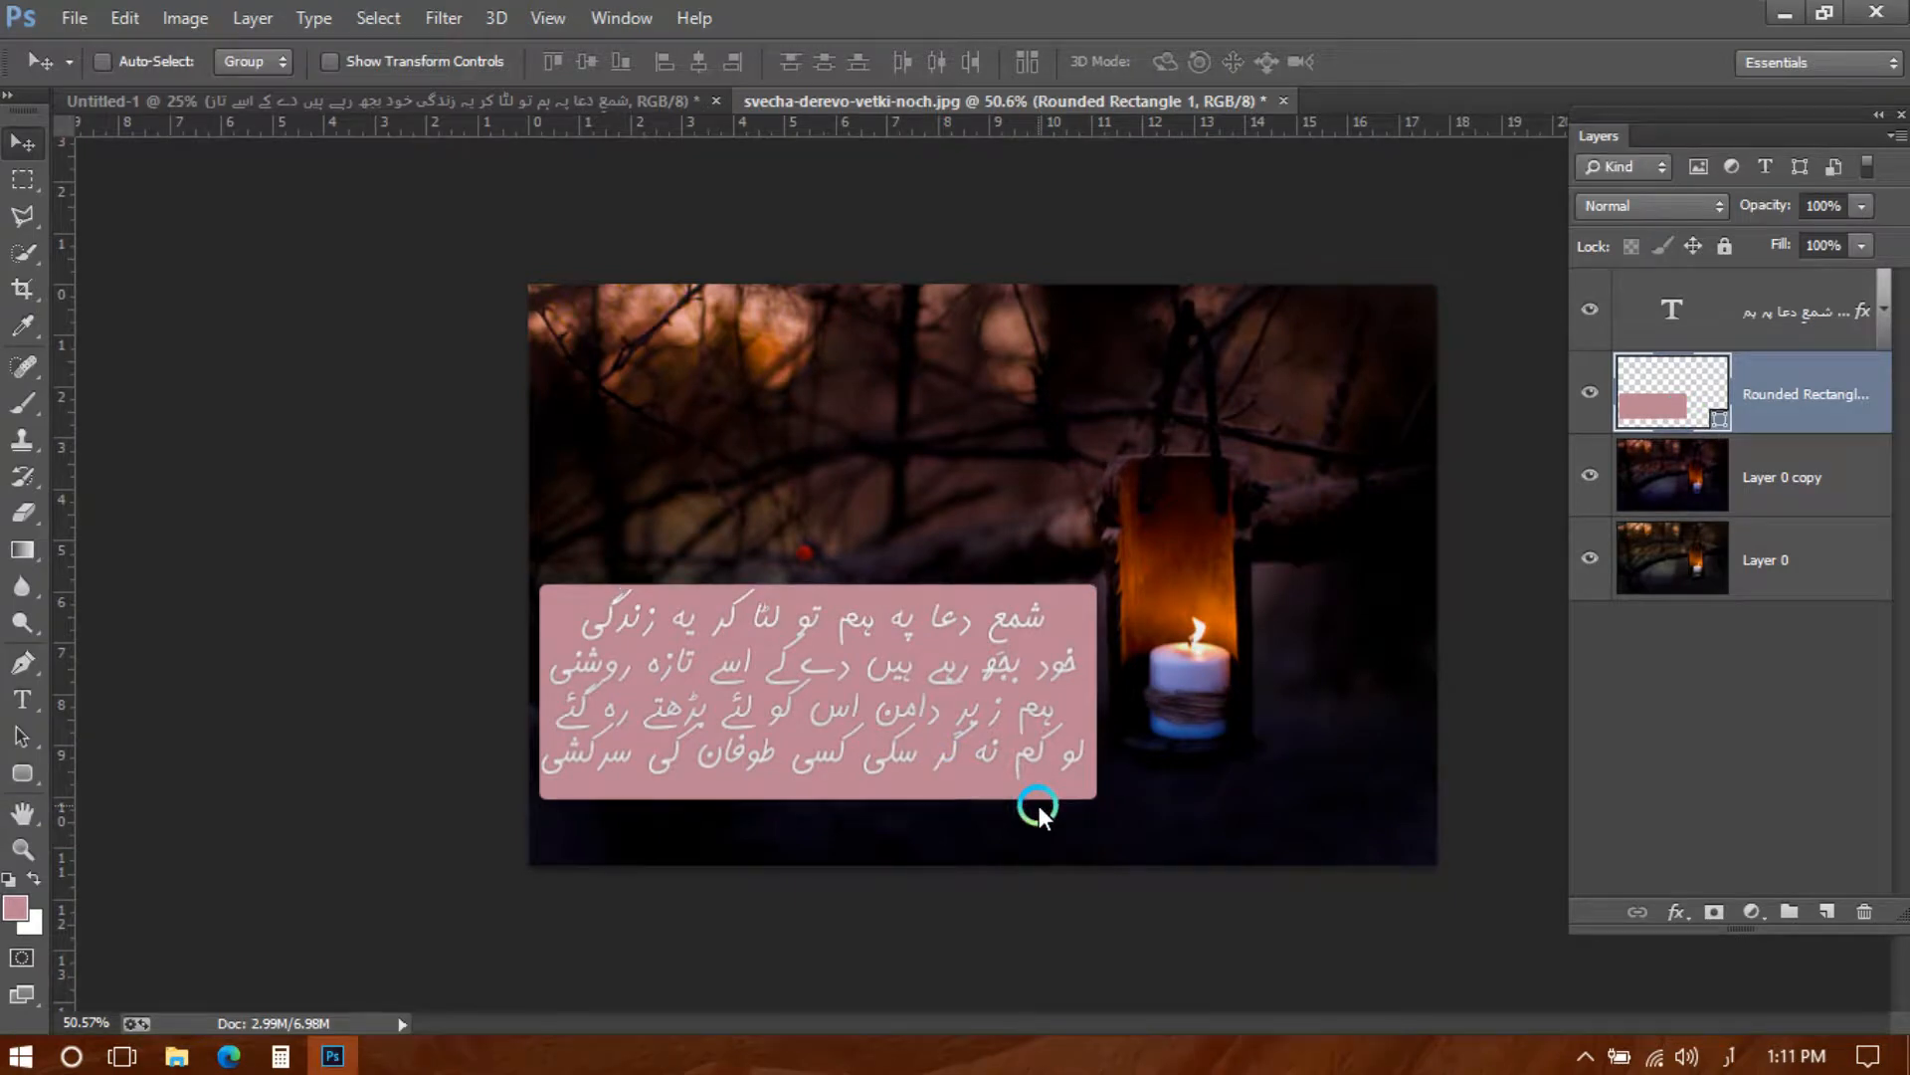
key("Up")
key("Up")
key("Up")
key("Up")
key("Up")
key("Up")
key("Up")
key("Left")
key("Left")
key("Left")
key("Left")
key("Left")
key("Left")
key("Left")
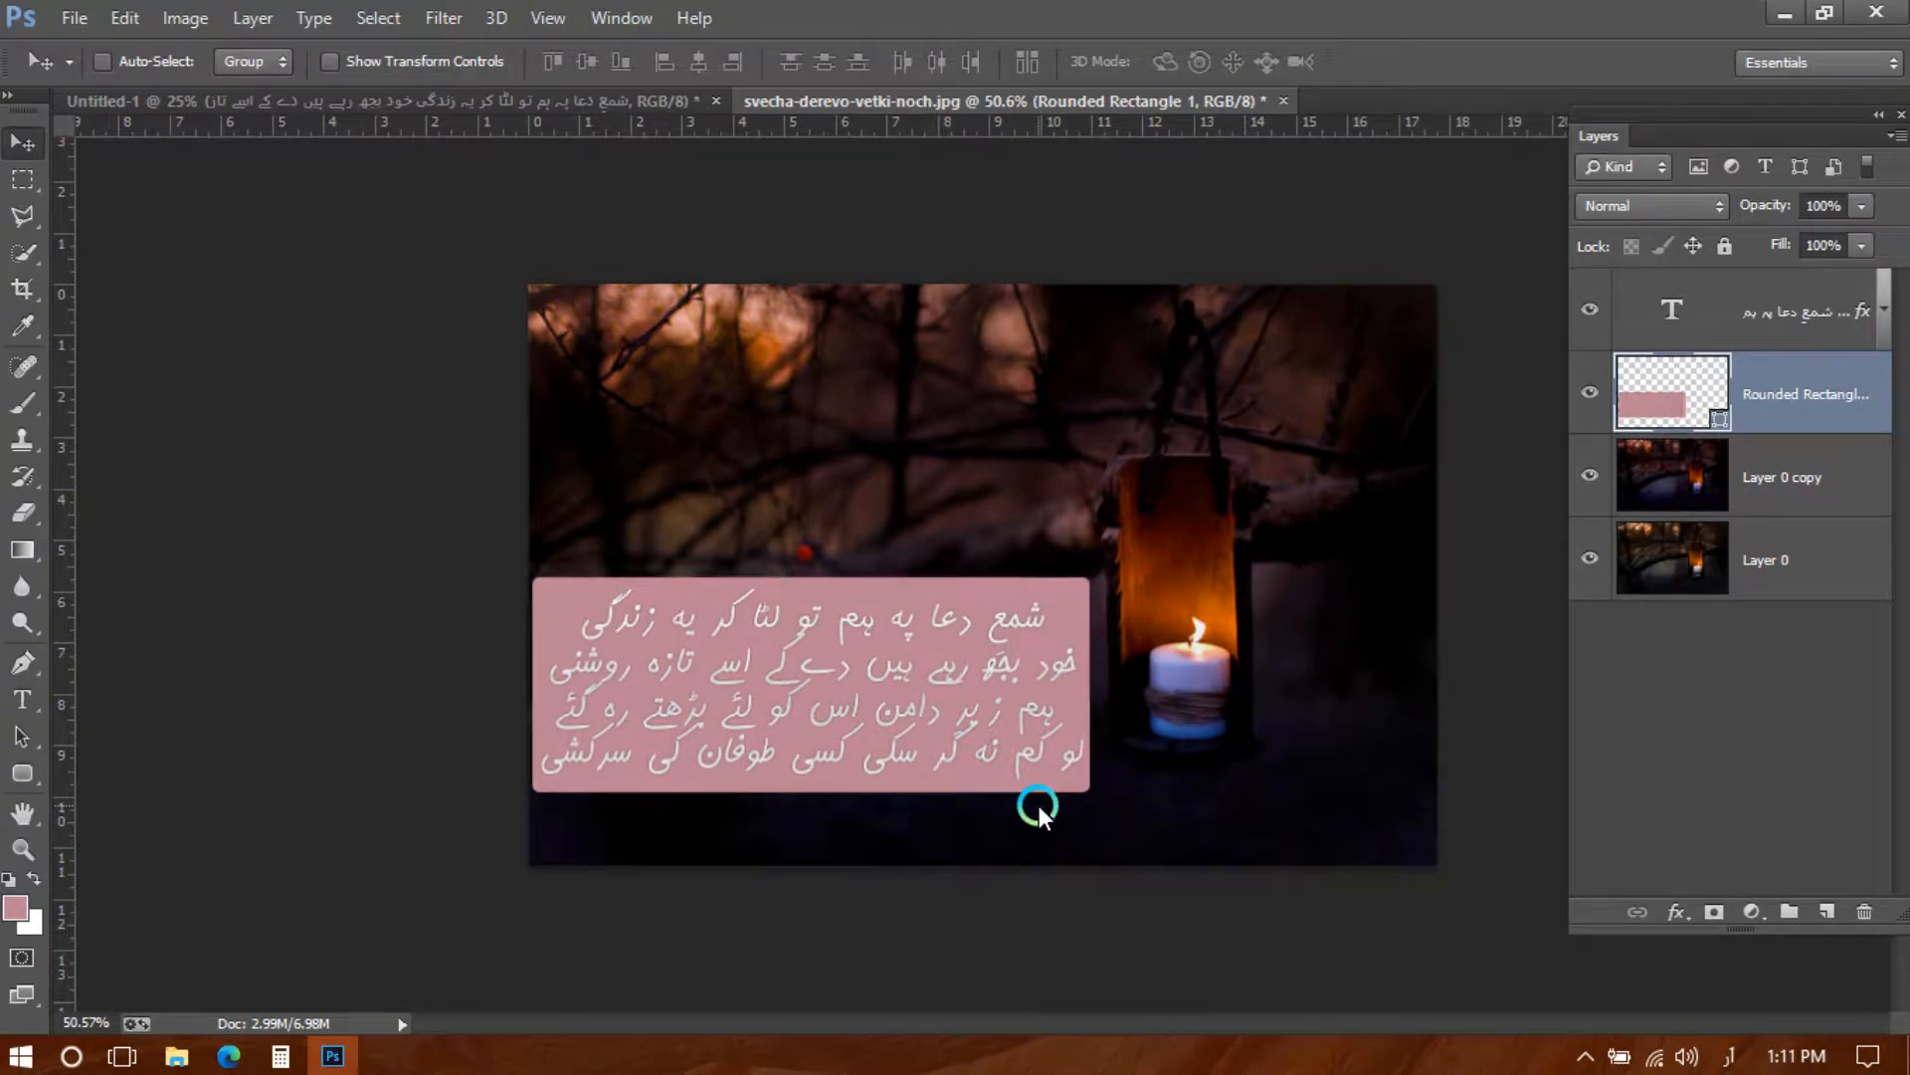
Apply a Color Overlay layer style in dark reddish brown 3c0b05 to the rounded rectangle
scroll(875, 732, "up", 4)
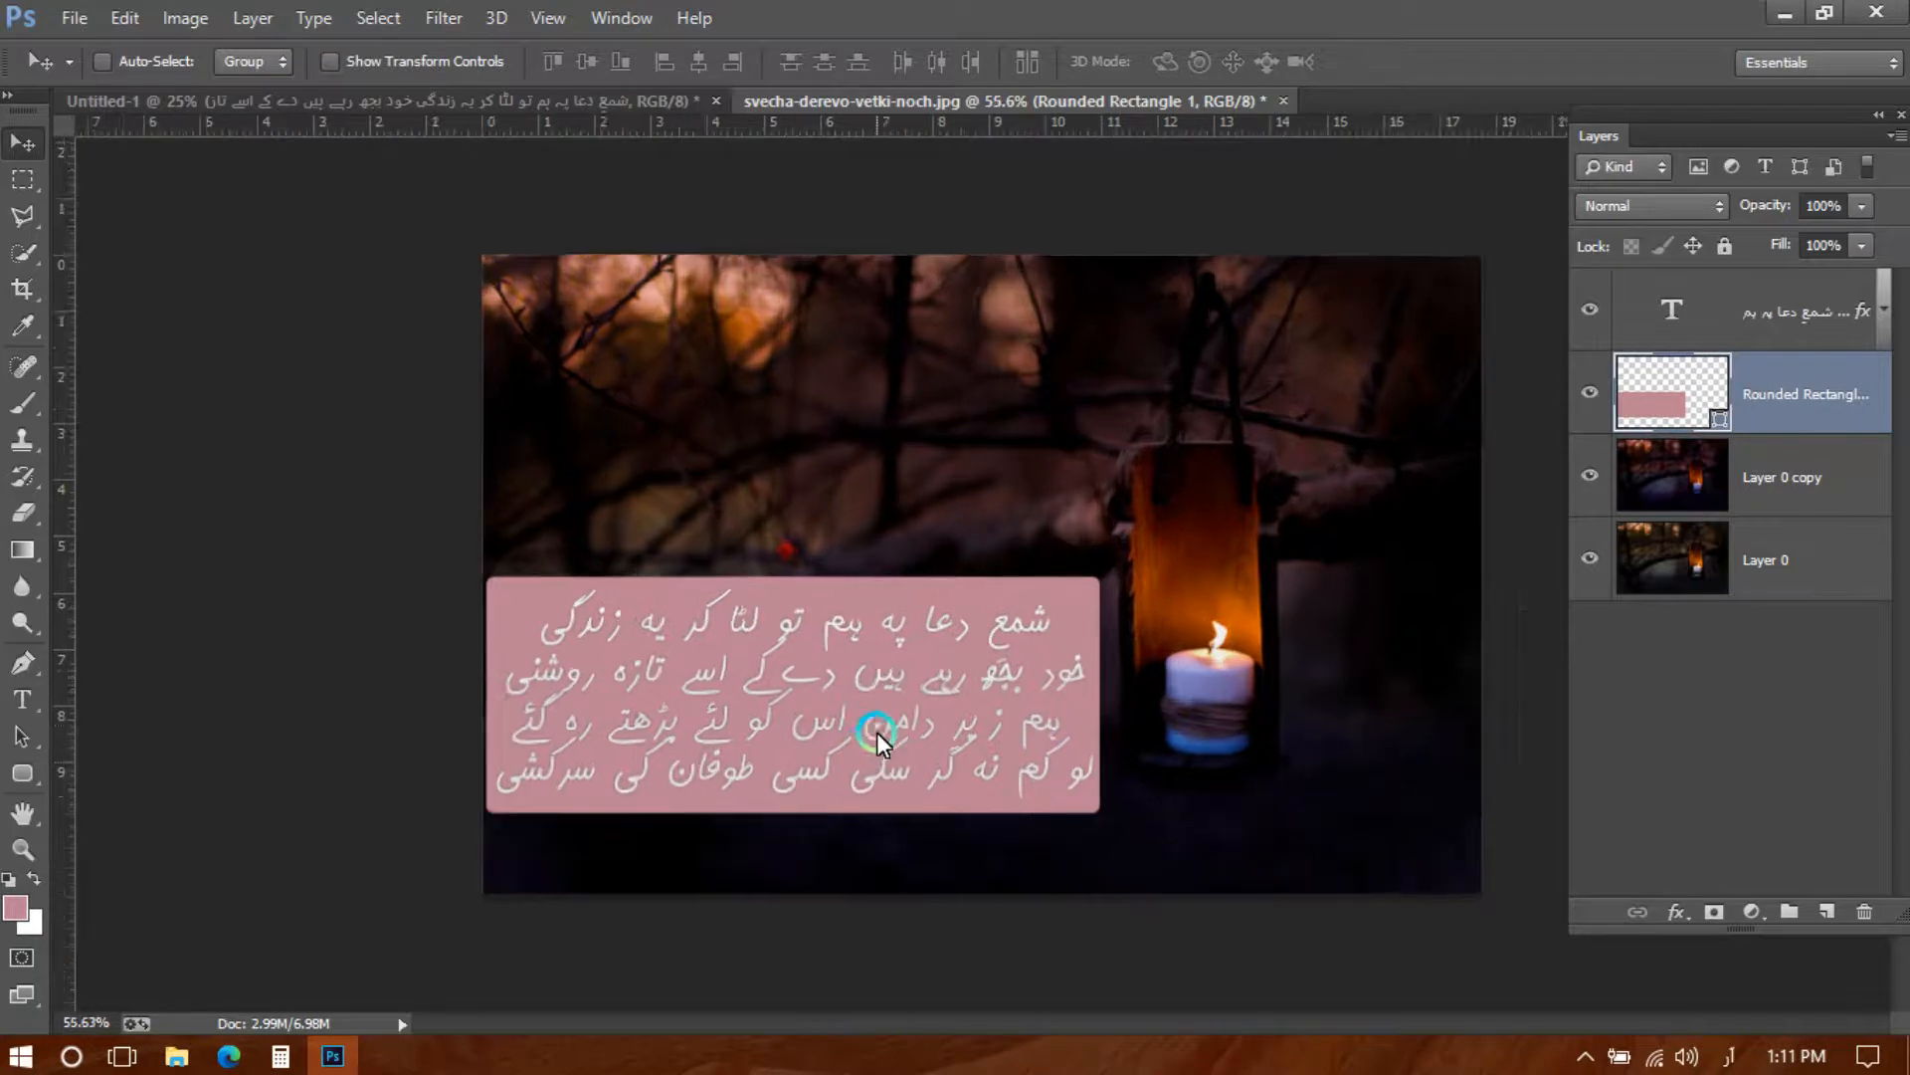
left_click(1787, 396)
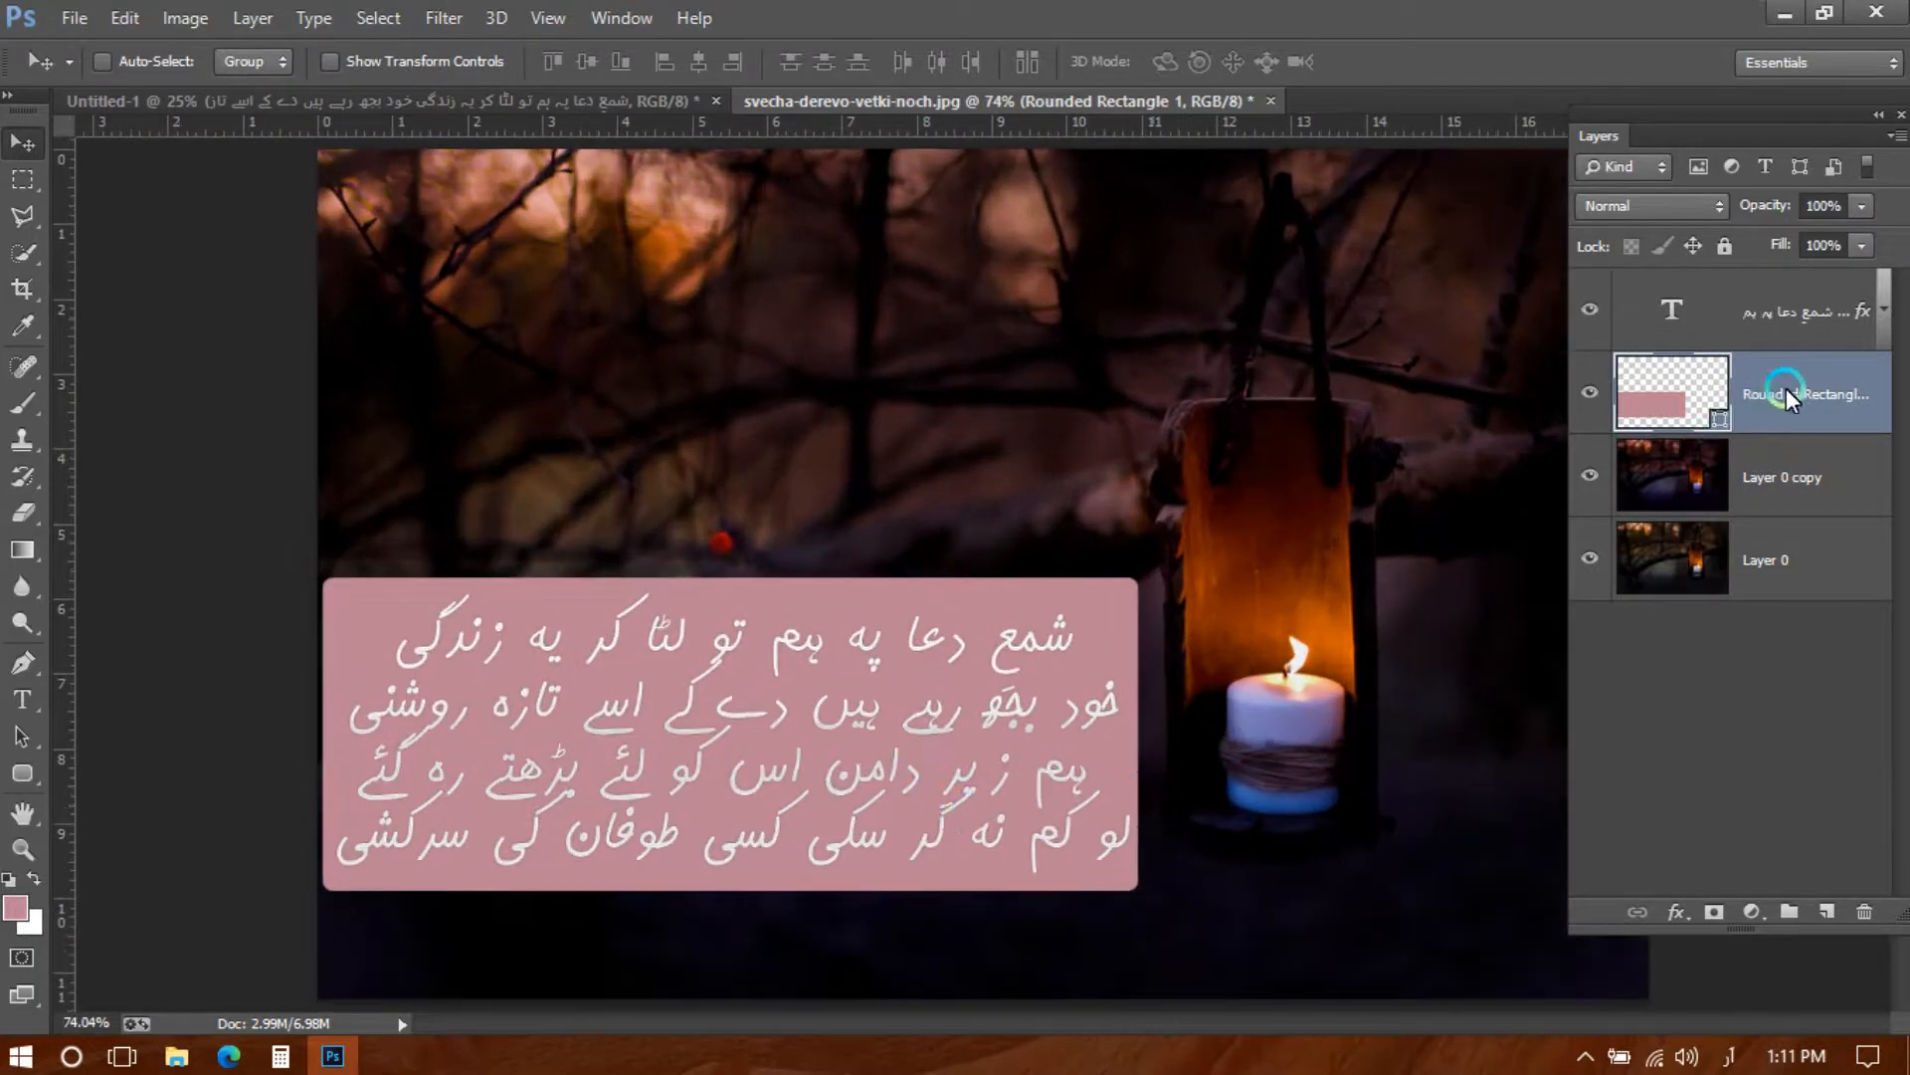
double_click(1849, 428)
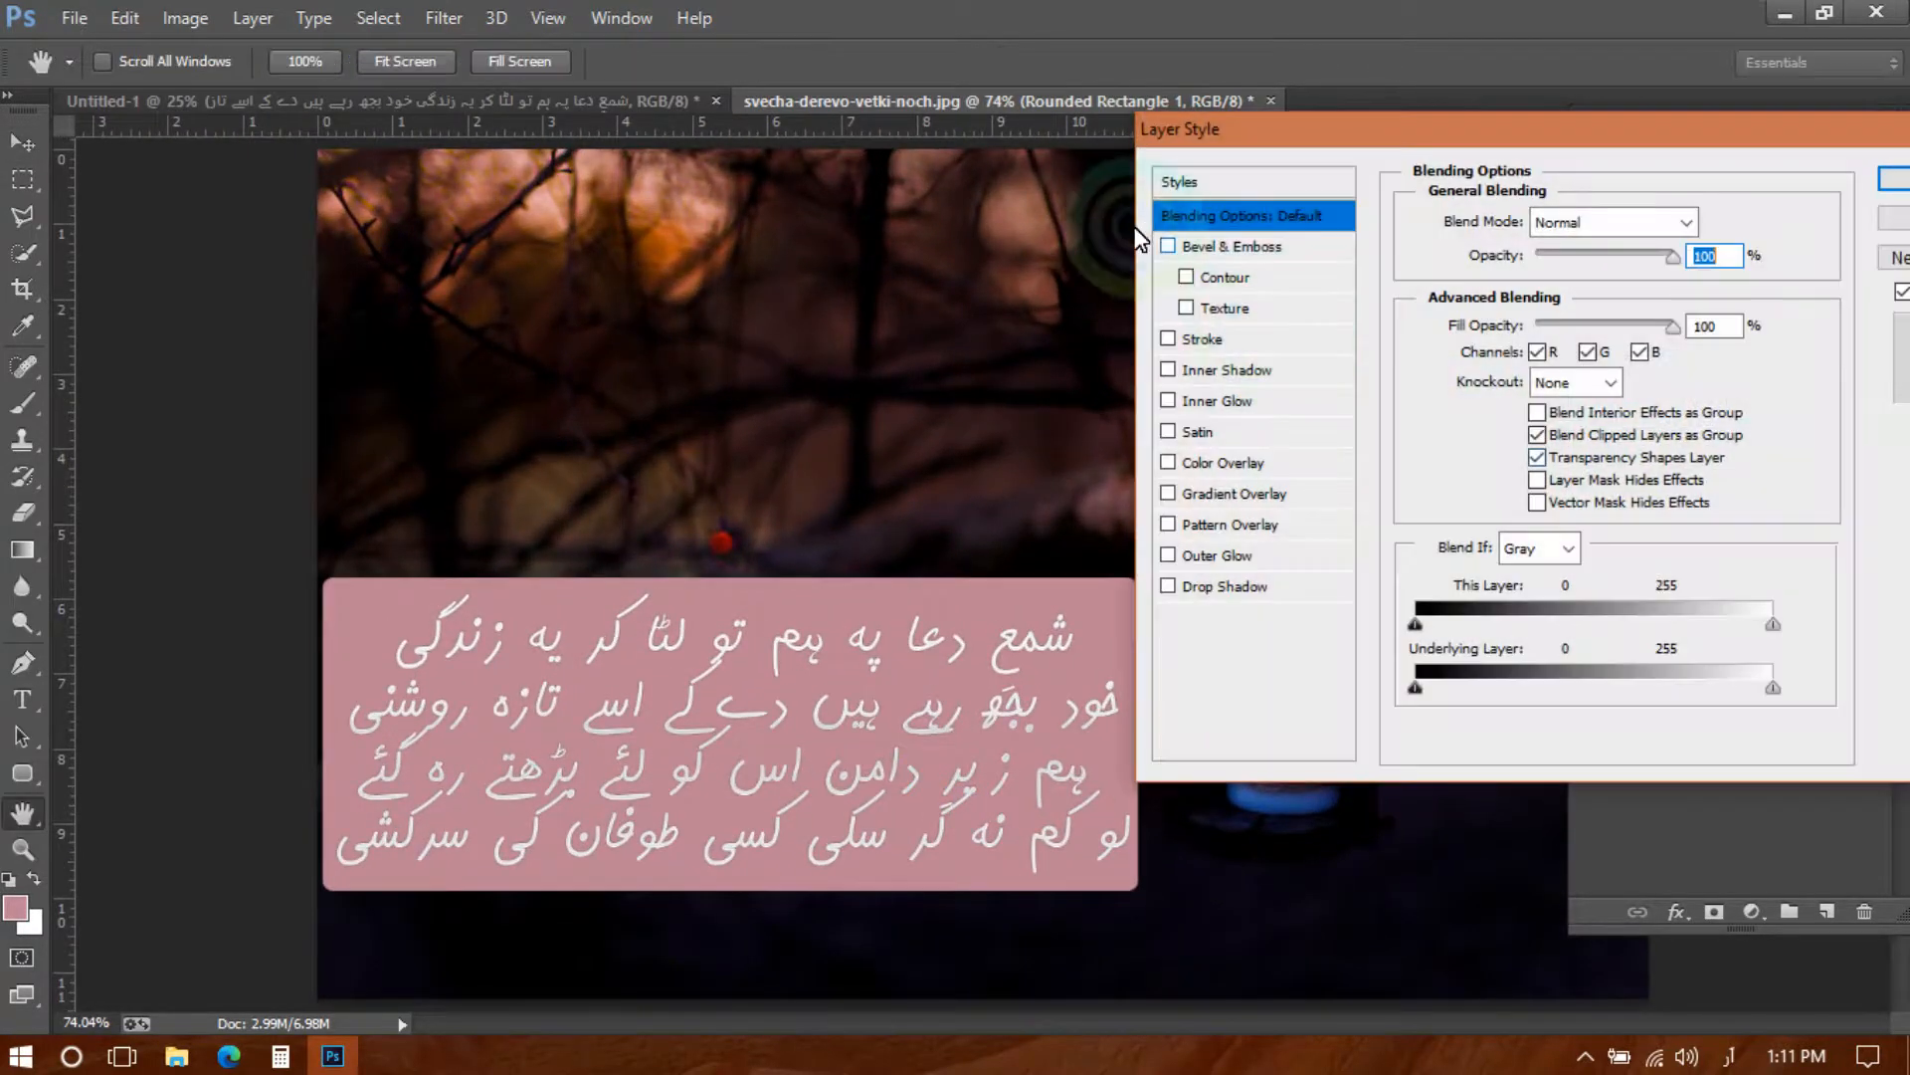
left_click(1170, 463)
left_click(1238, 462)
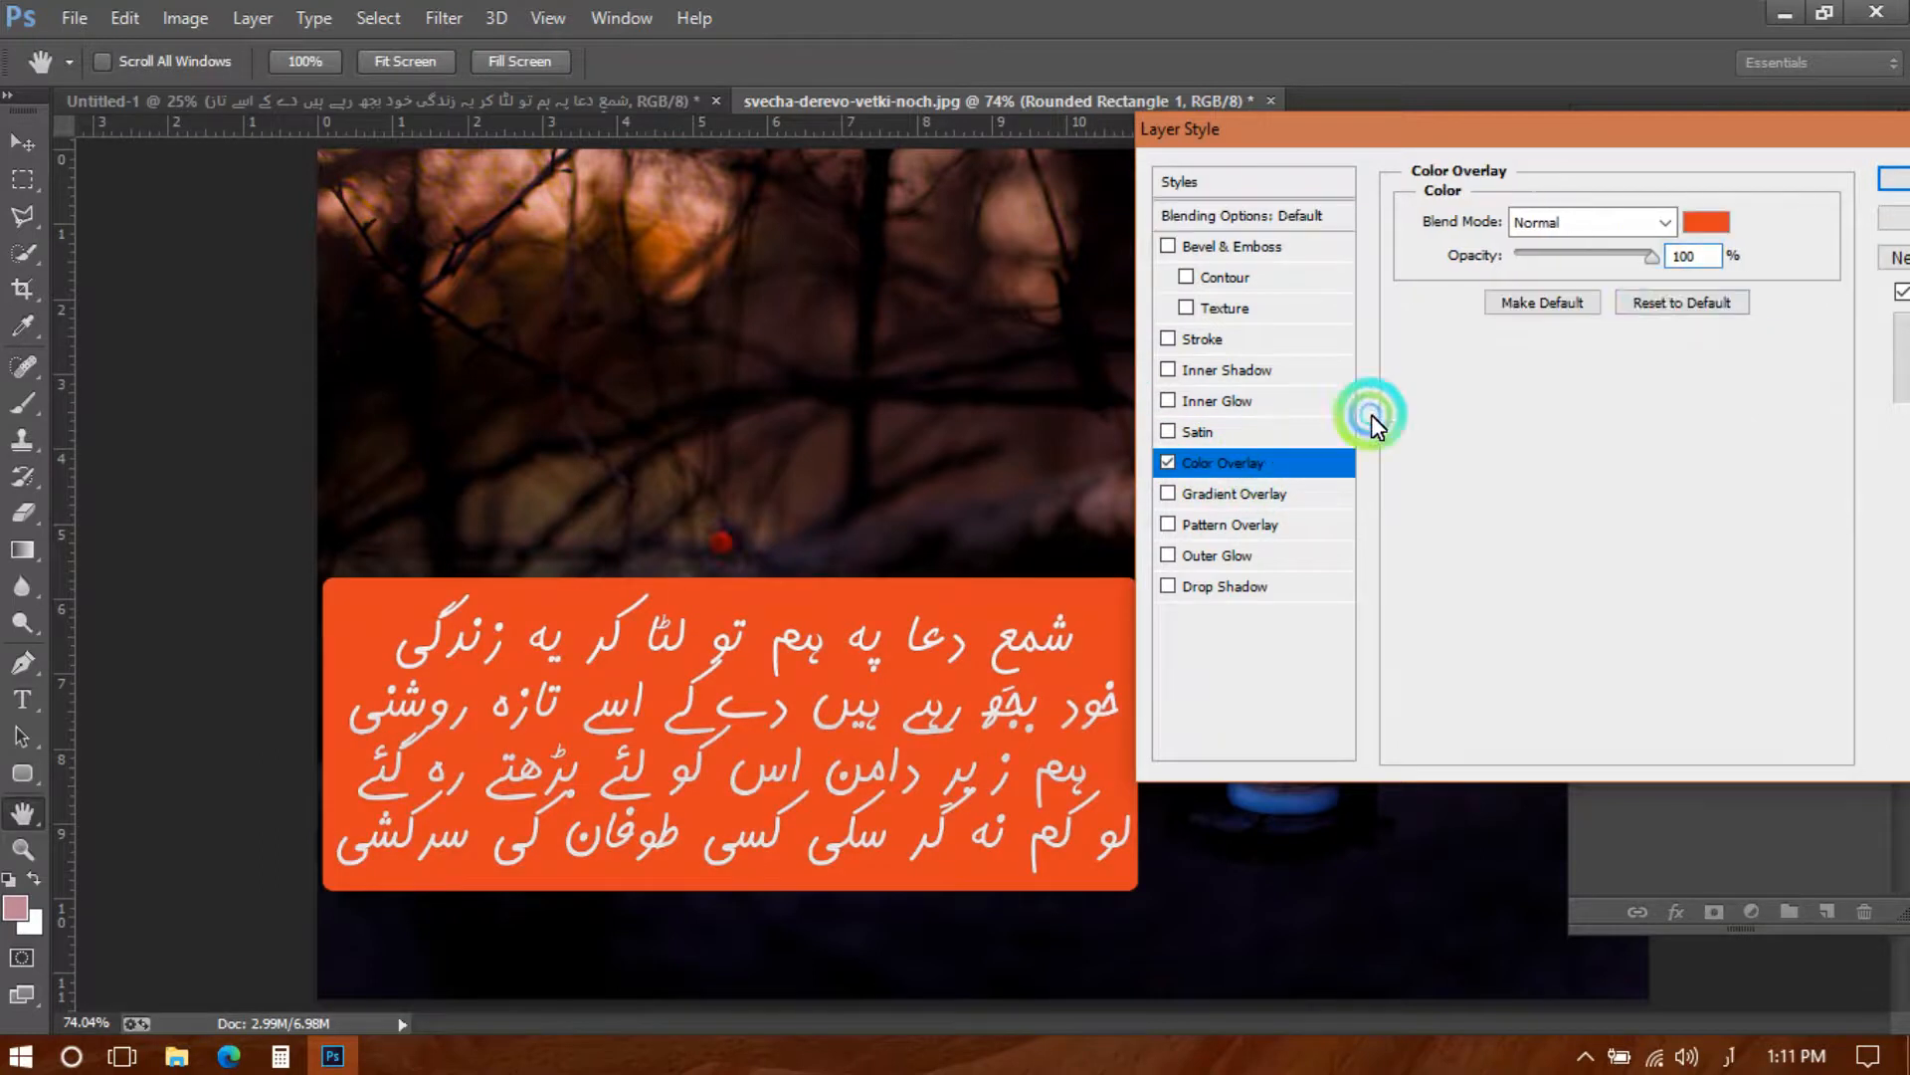
left_click(1704, 223)
left_click(1041, 272)
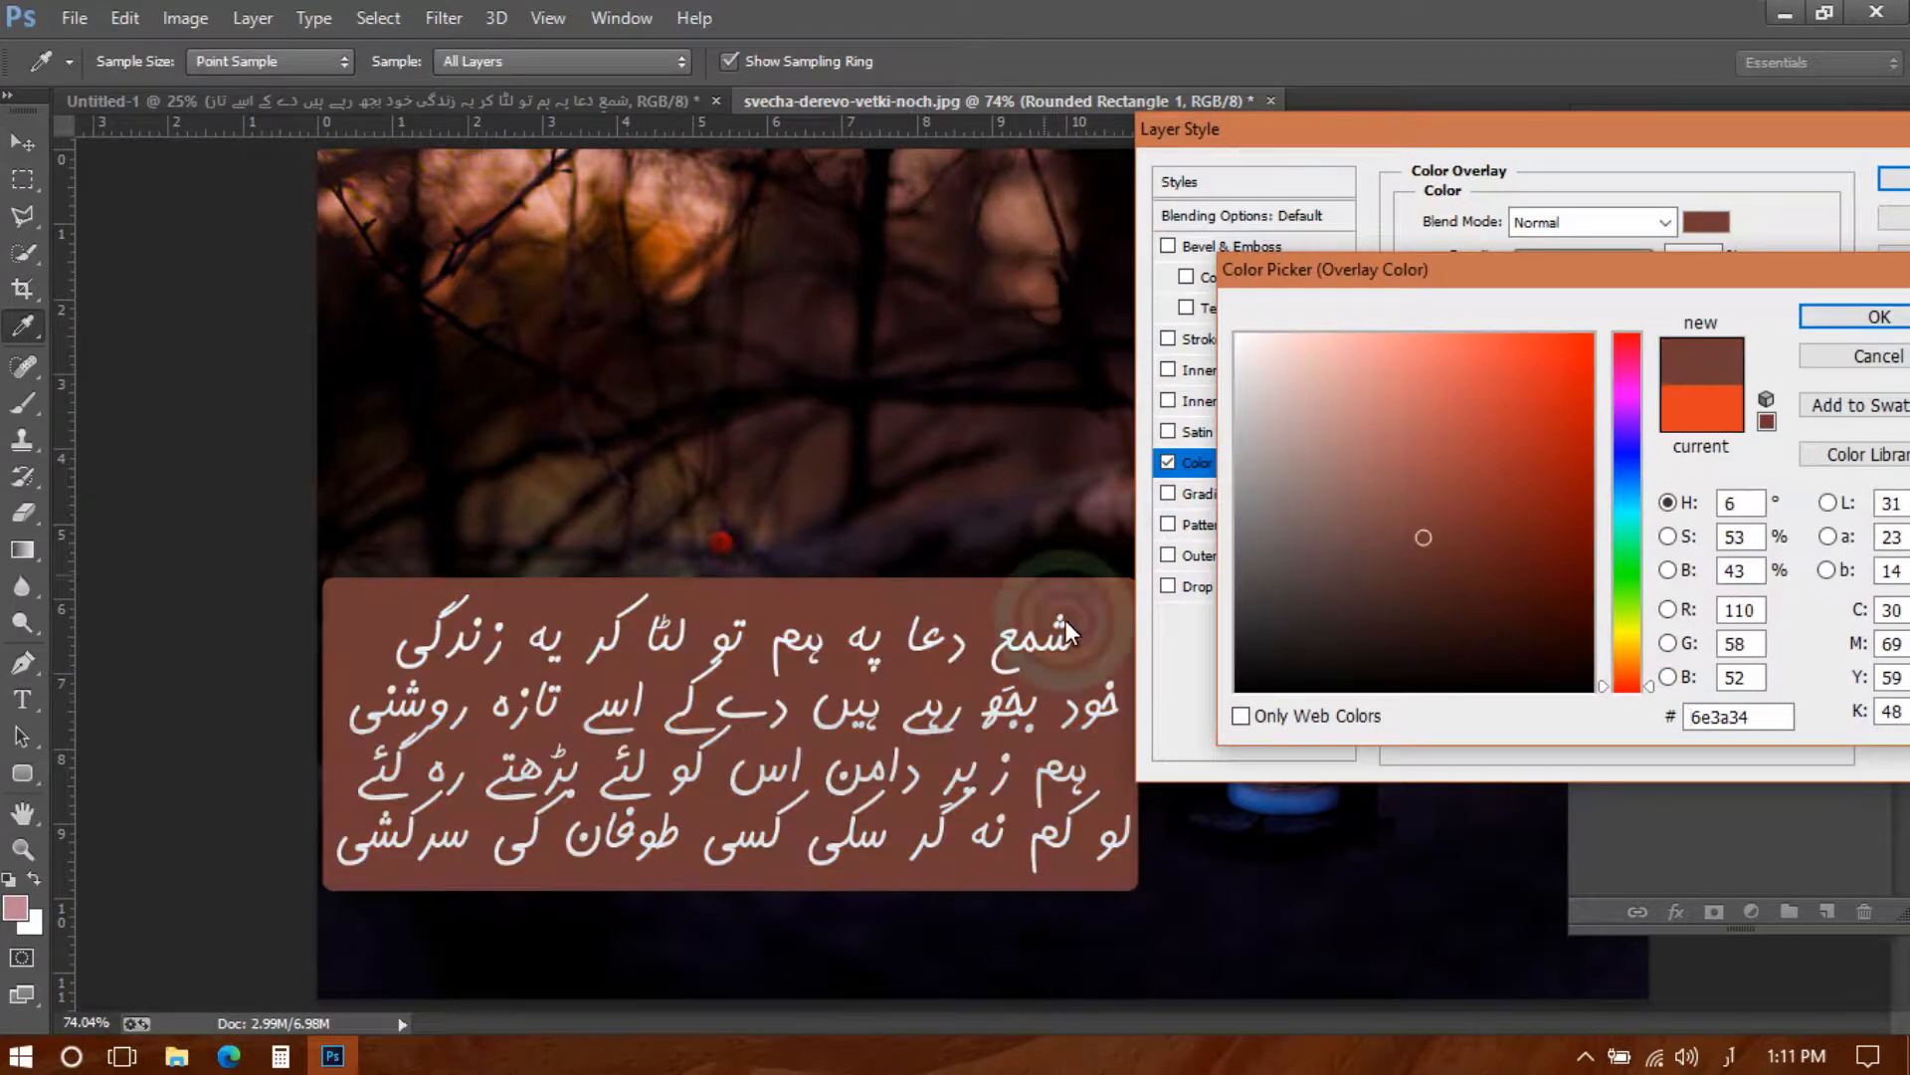
left_click(1562, 606)
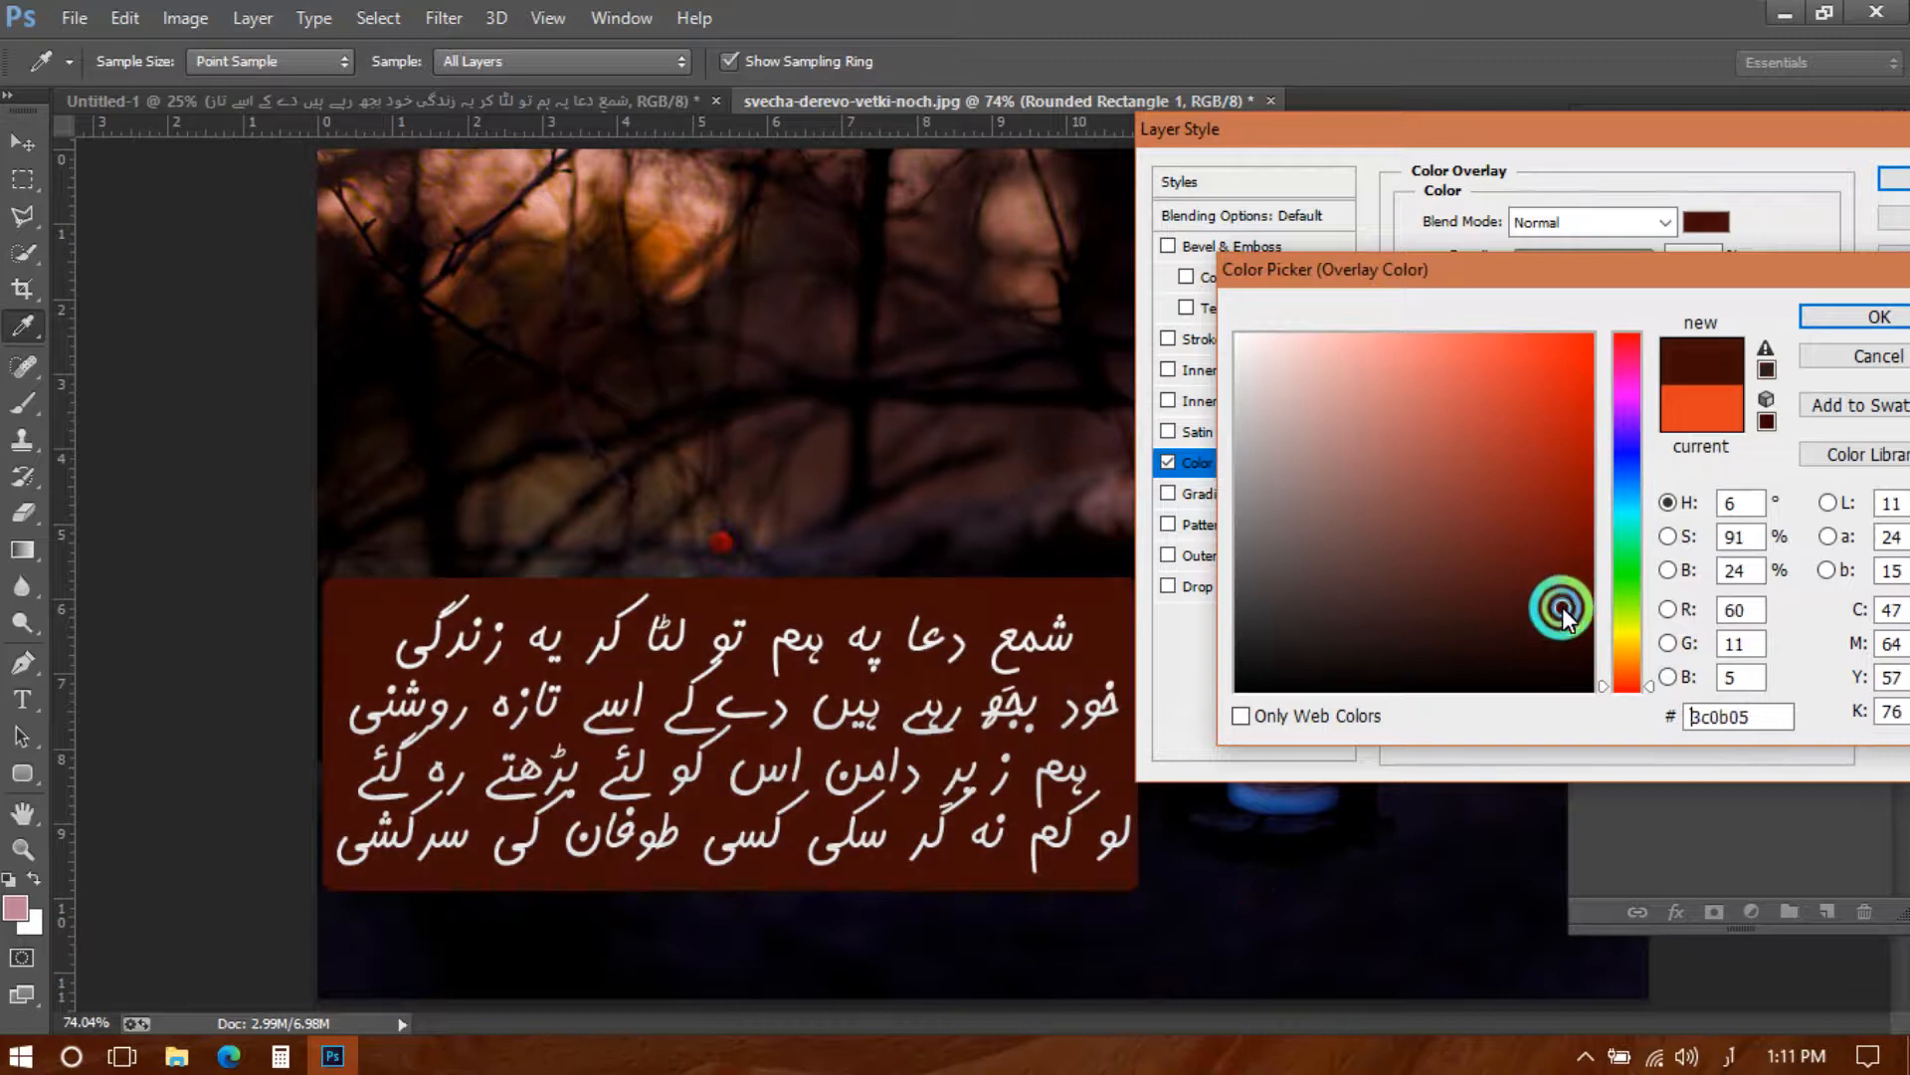
left_click(1827, 333)
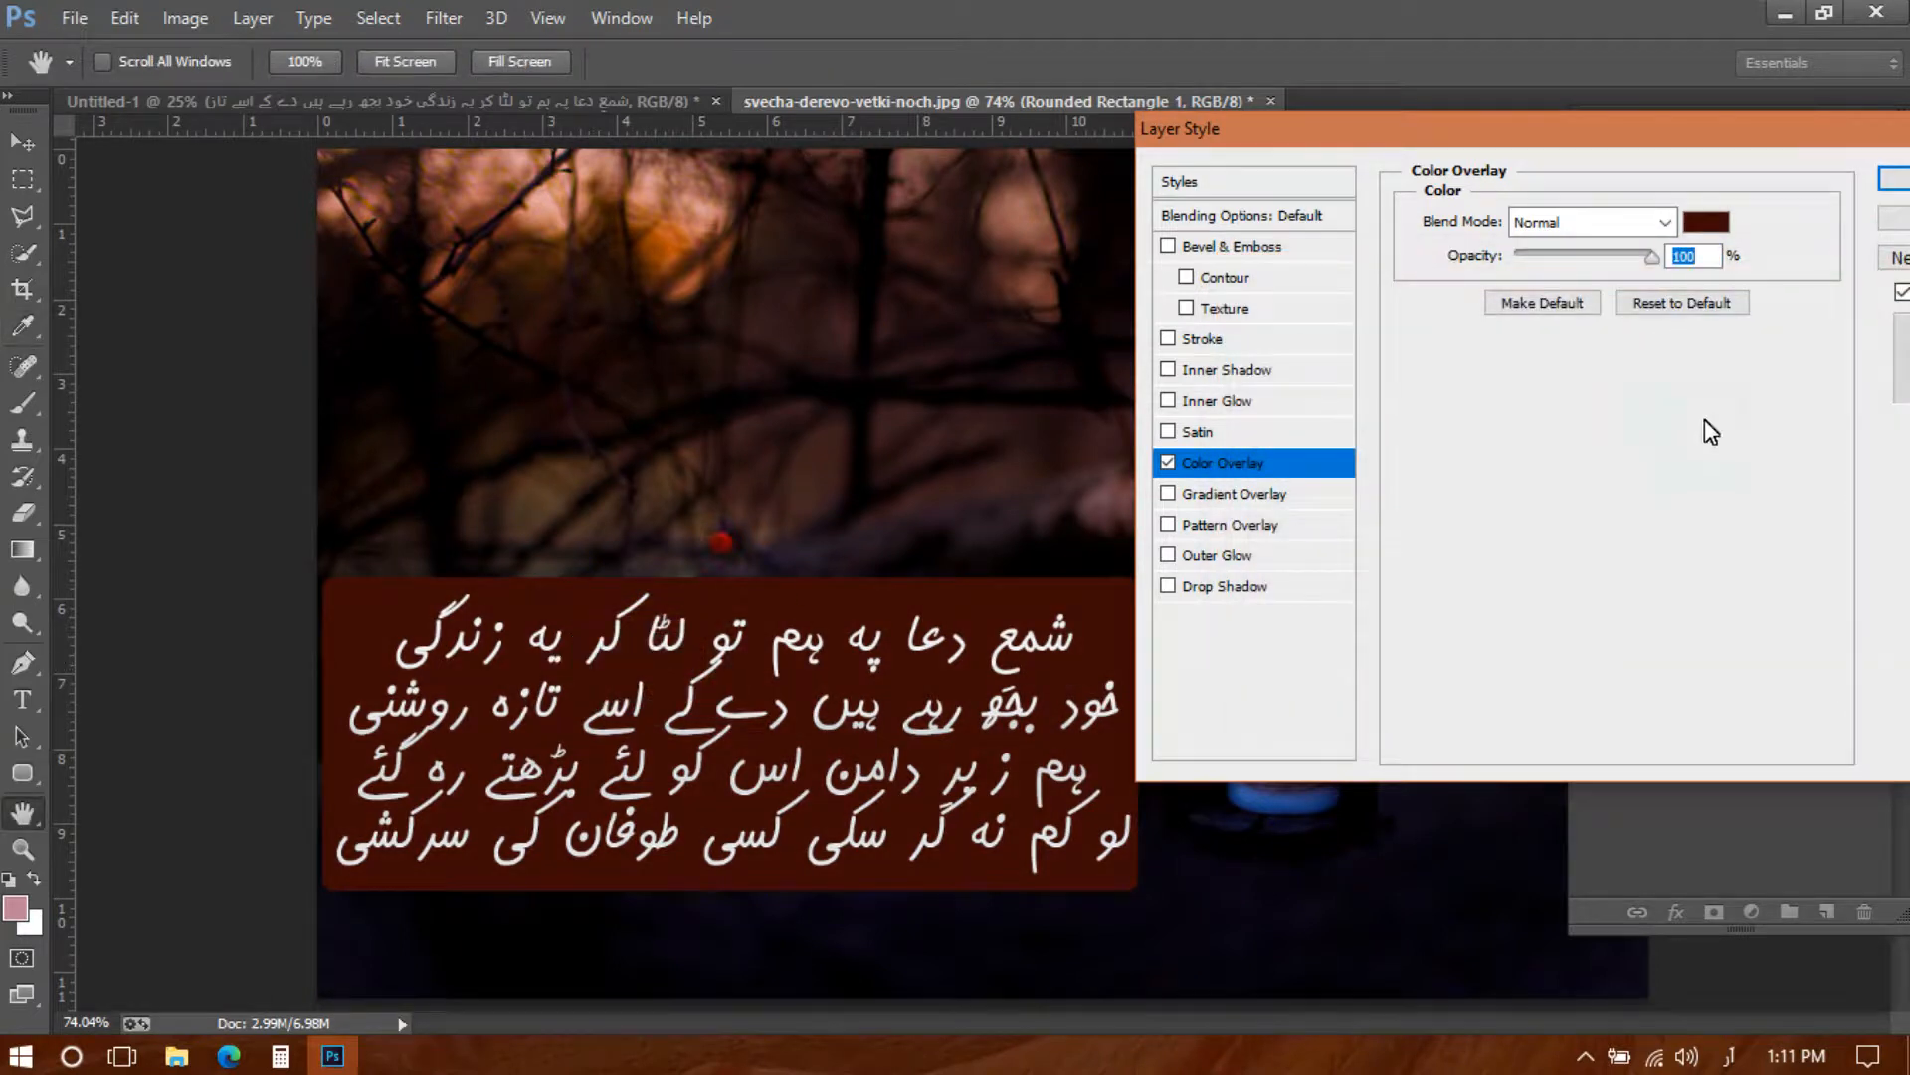
left_click(1891, 181)
Lower the rounded rectangle layer's opacity to 70%
scroll(1089, 670, "down", 3)
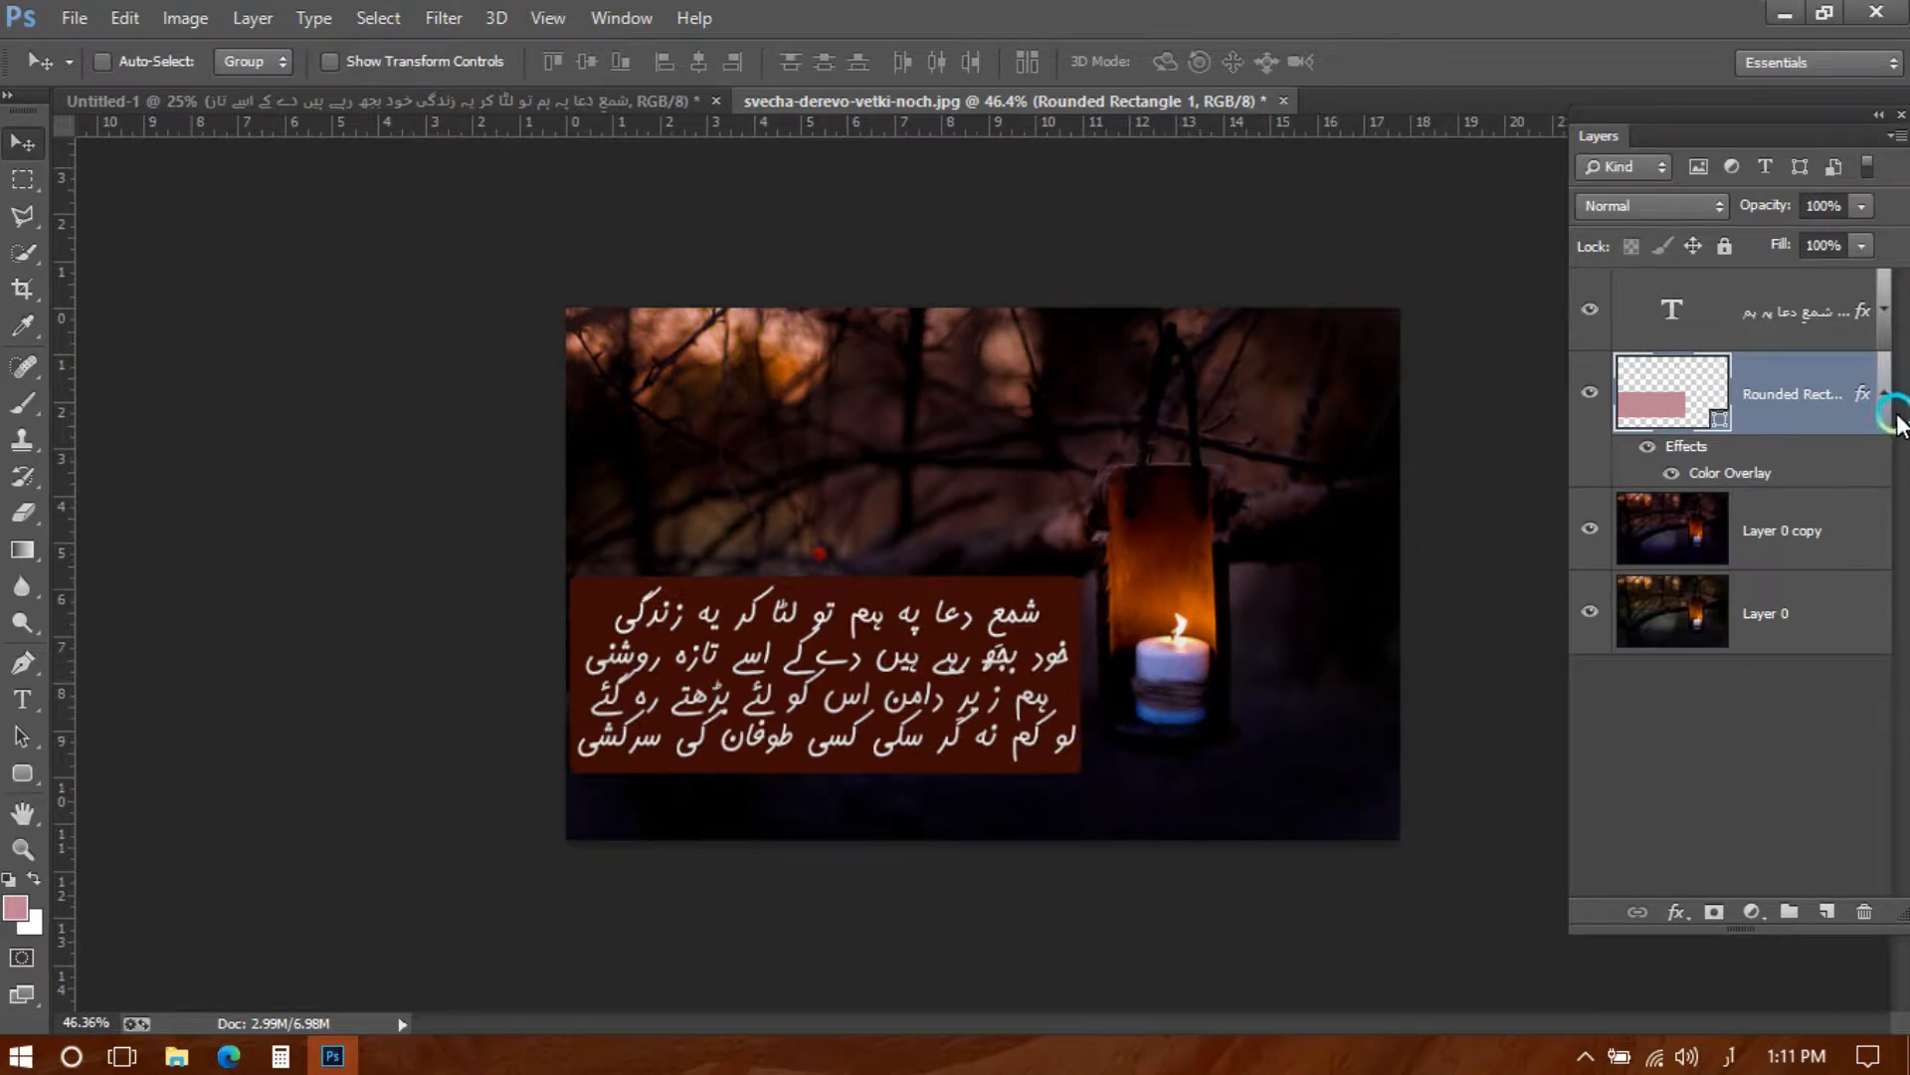
left_click(1860, 205)
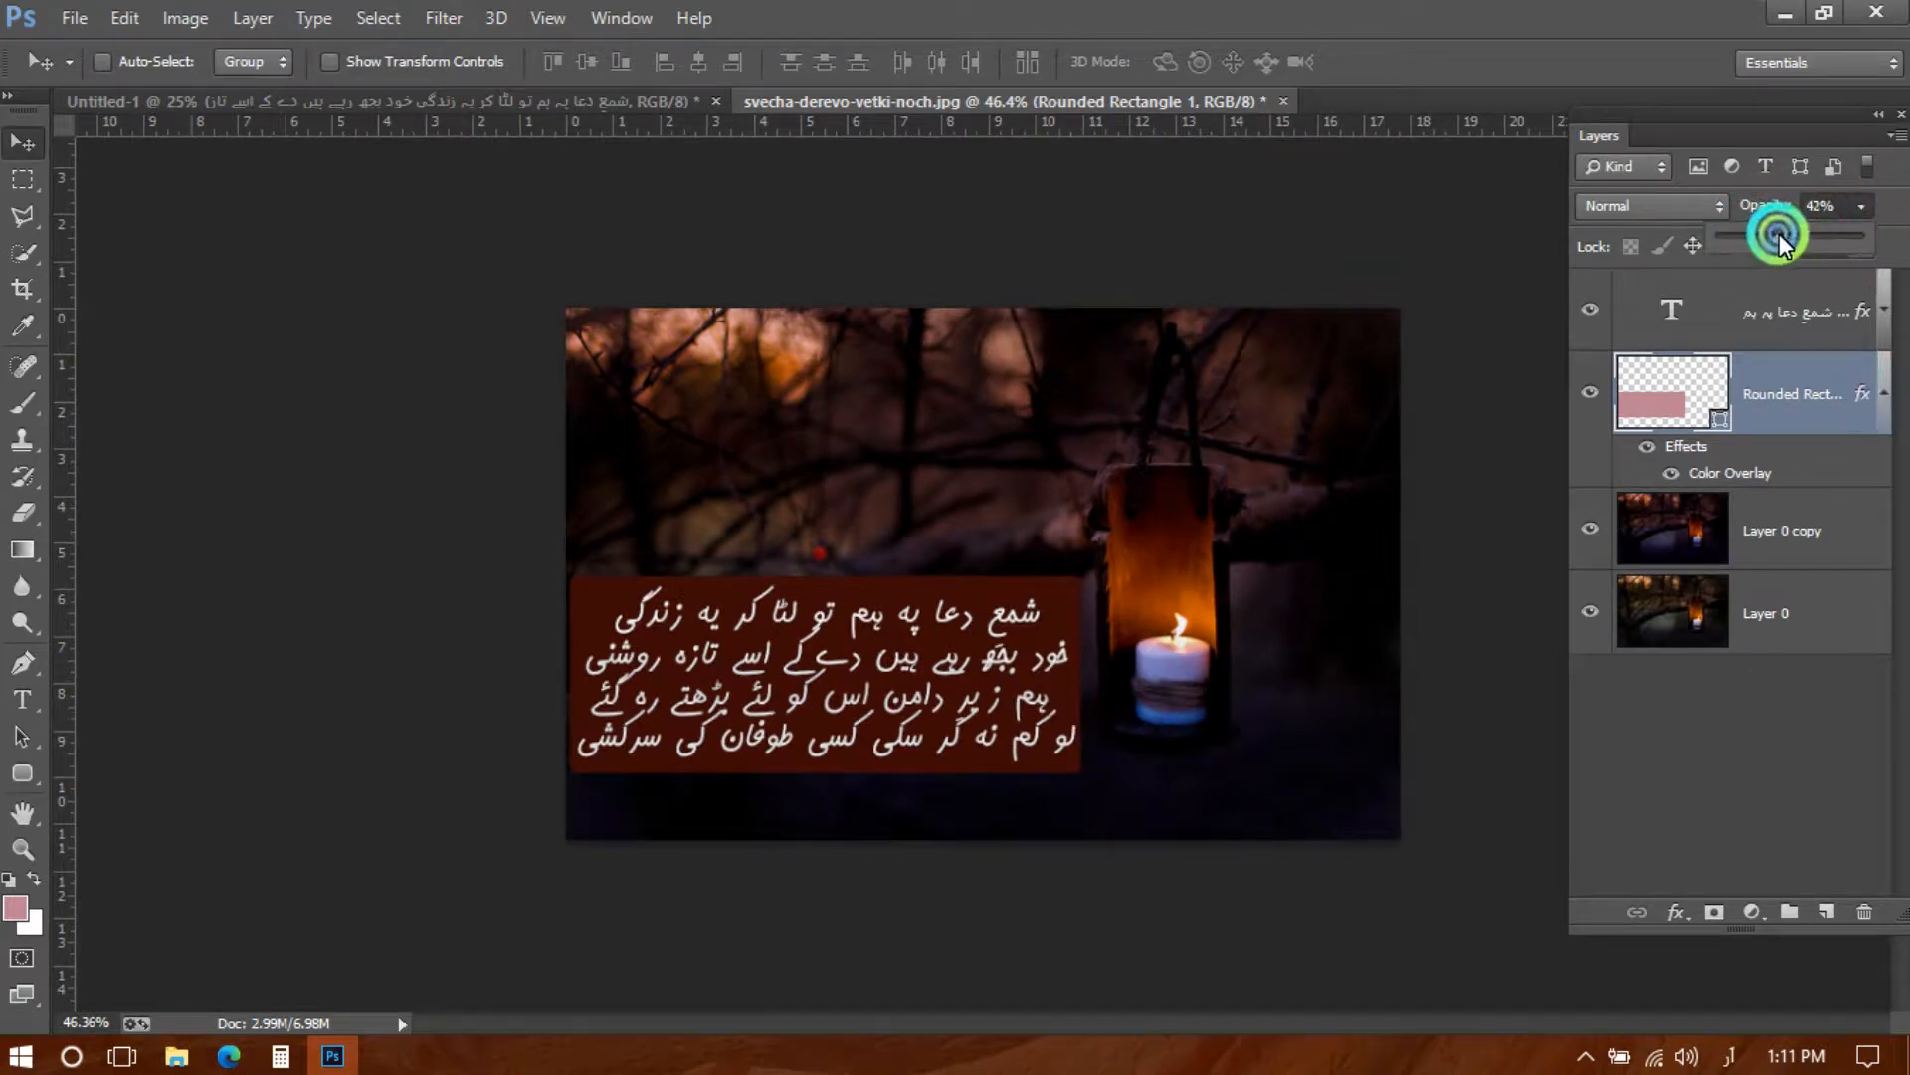
left_click_drag(1779, 243, 1782, 243)
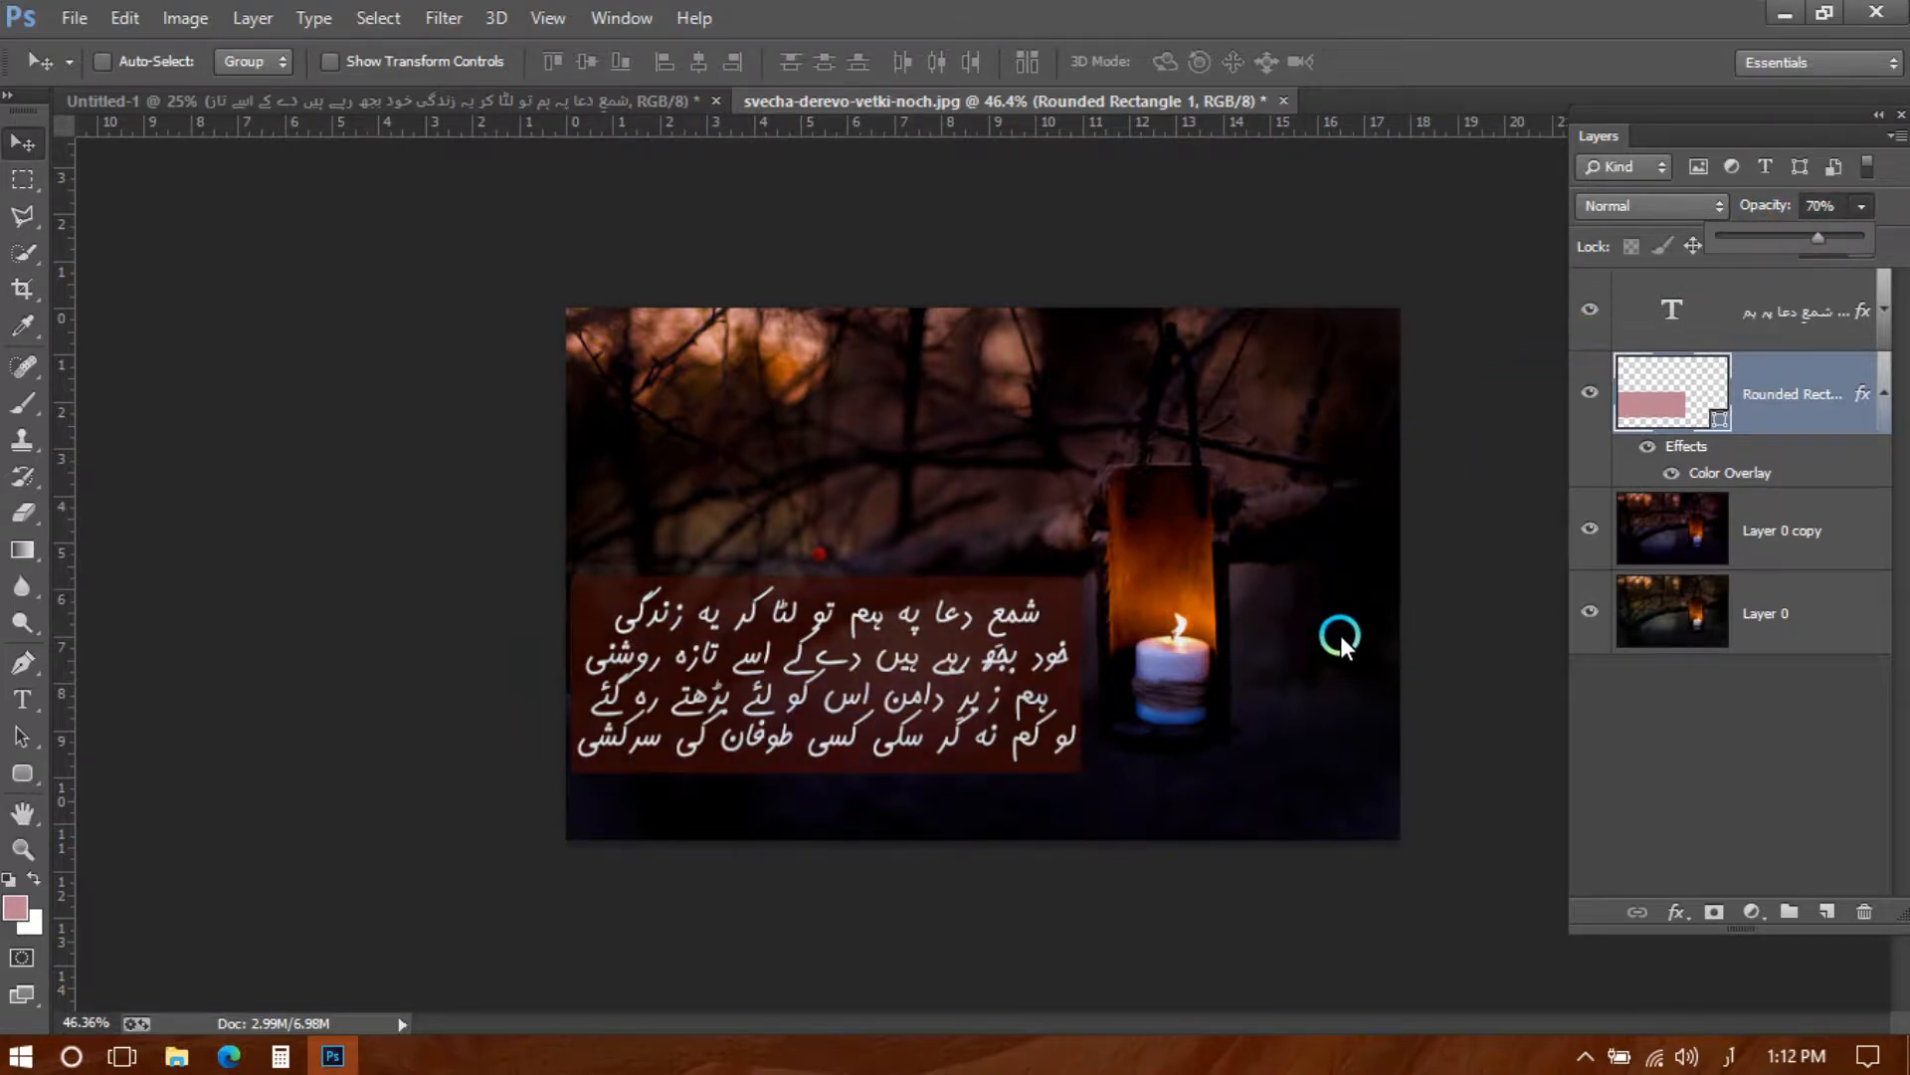
Set the rounded rectangle's Color Overlay blend mode to Hard Mix and its layer opacity to 50%
left_click(1680, 421)
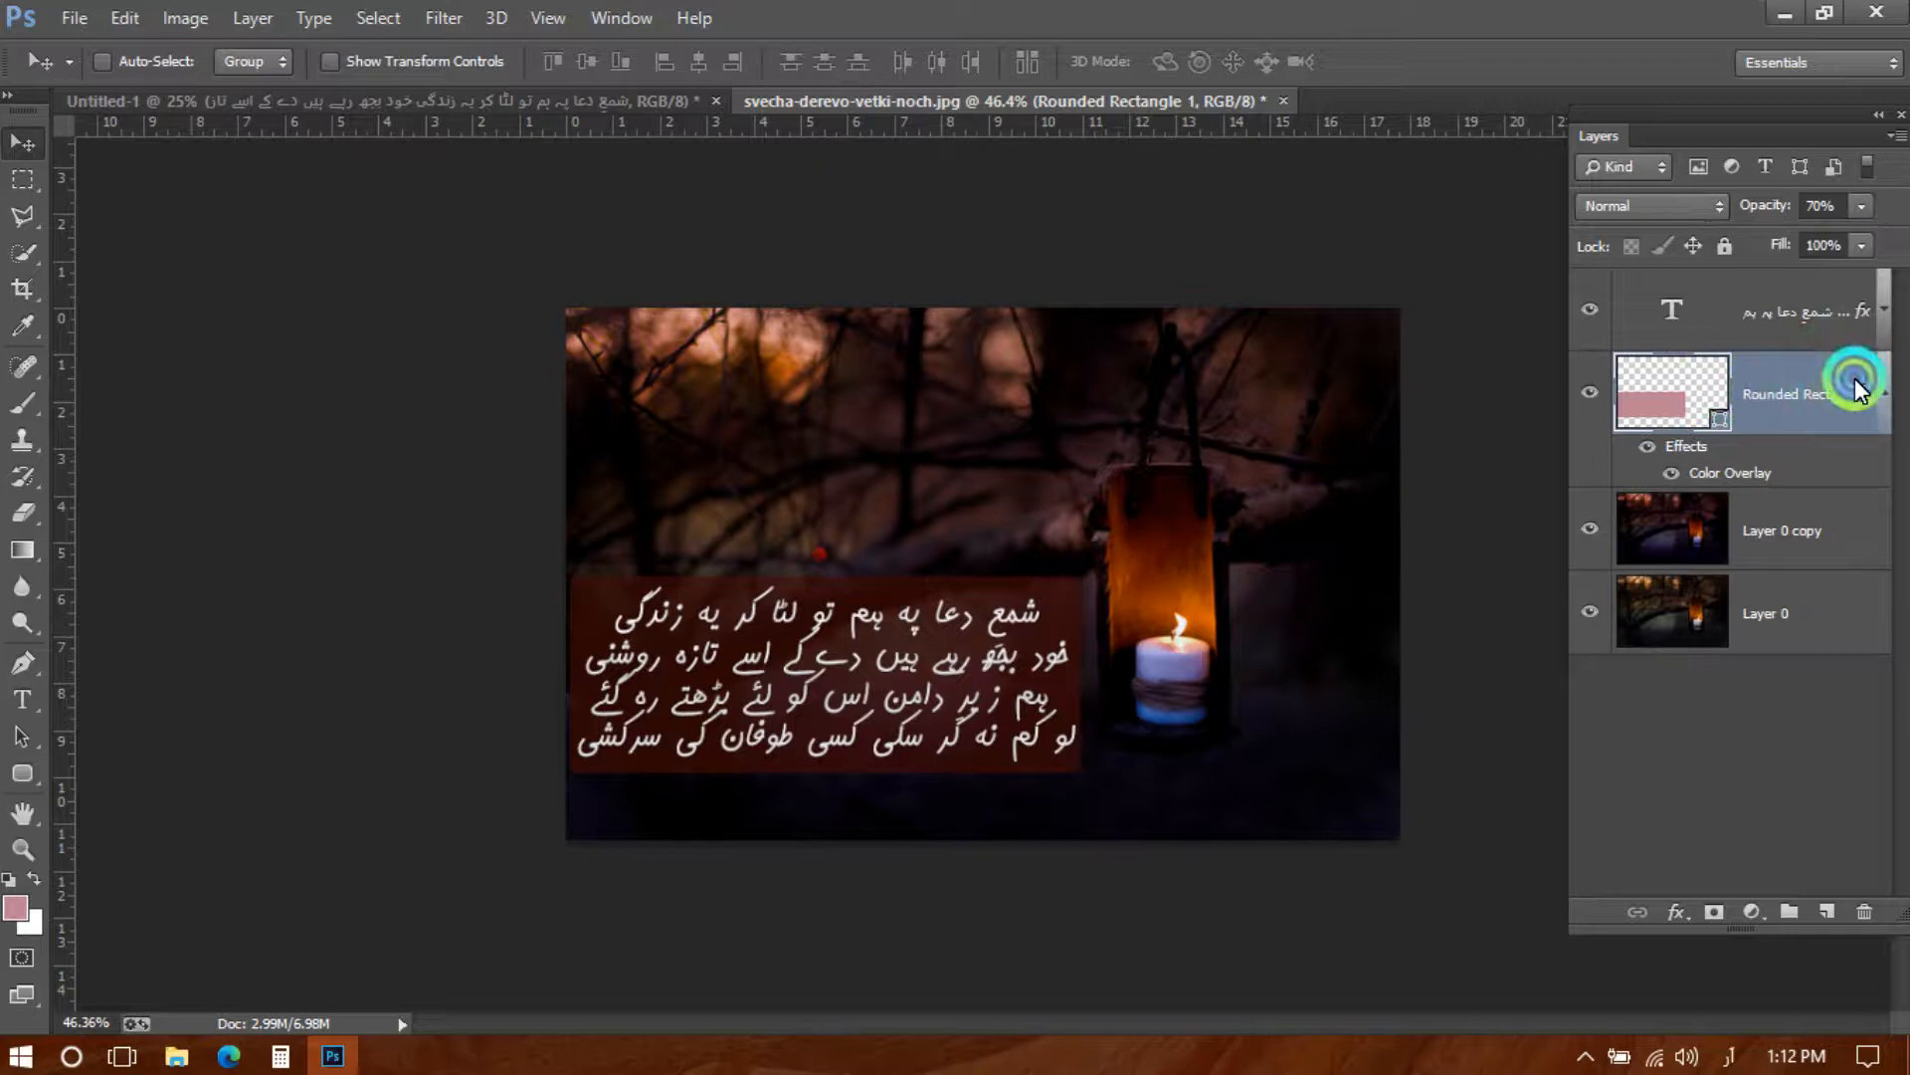
double_click(1859, 469)
left_click(1299, 460)
left_click(1582, 223)
left_click(1582, 223)
scroll(1585, 221, "down", 2)
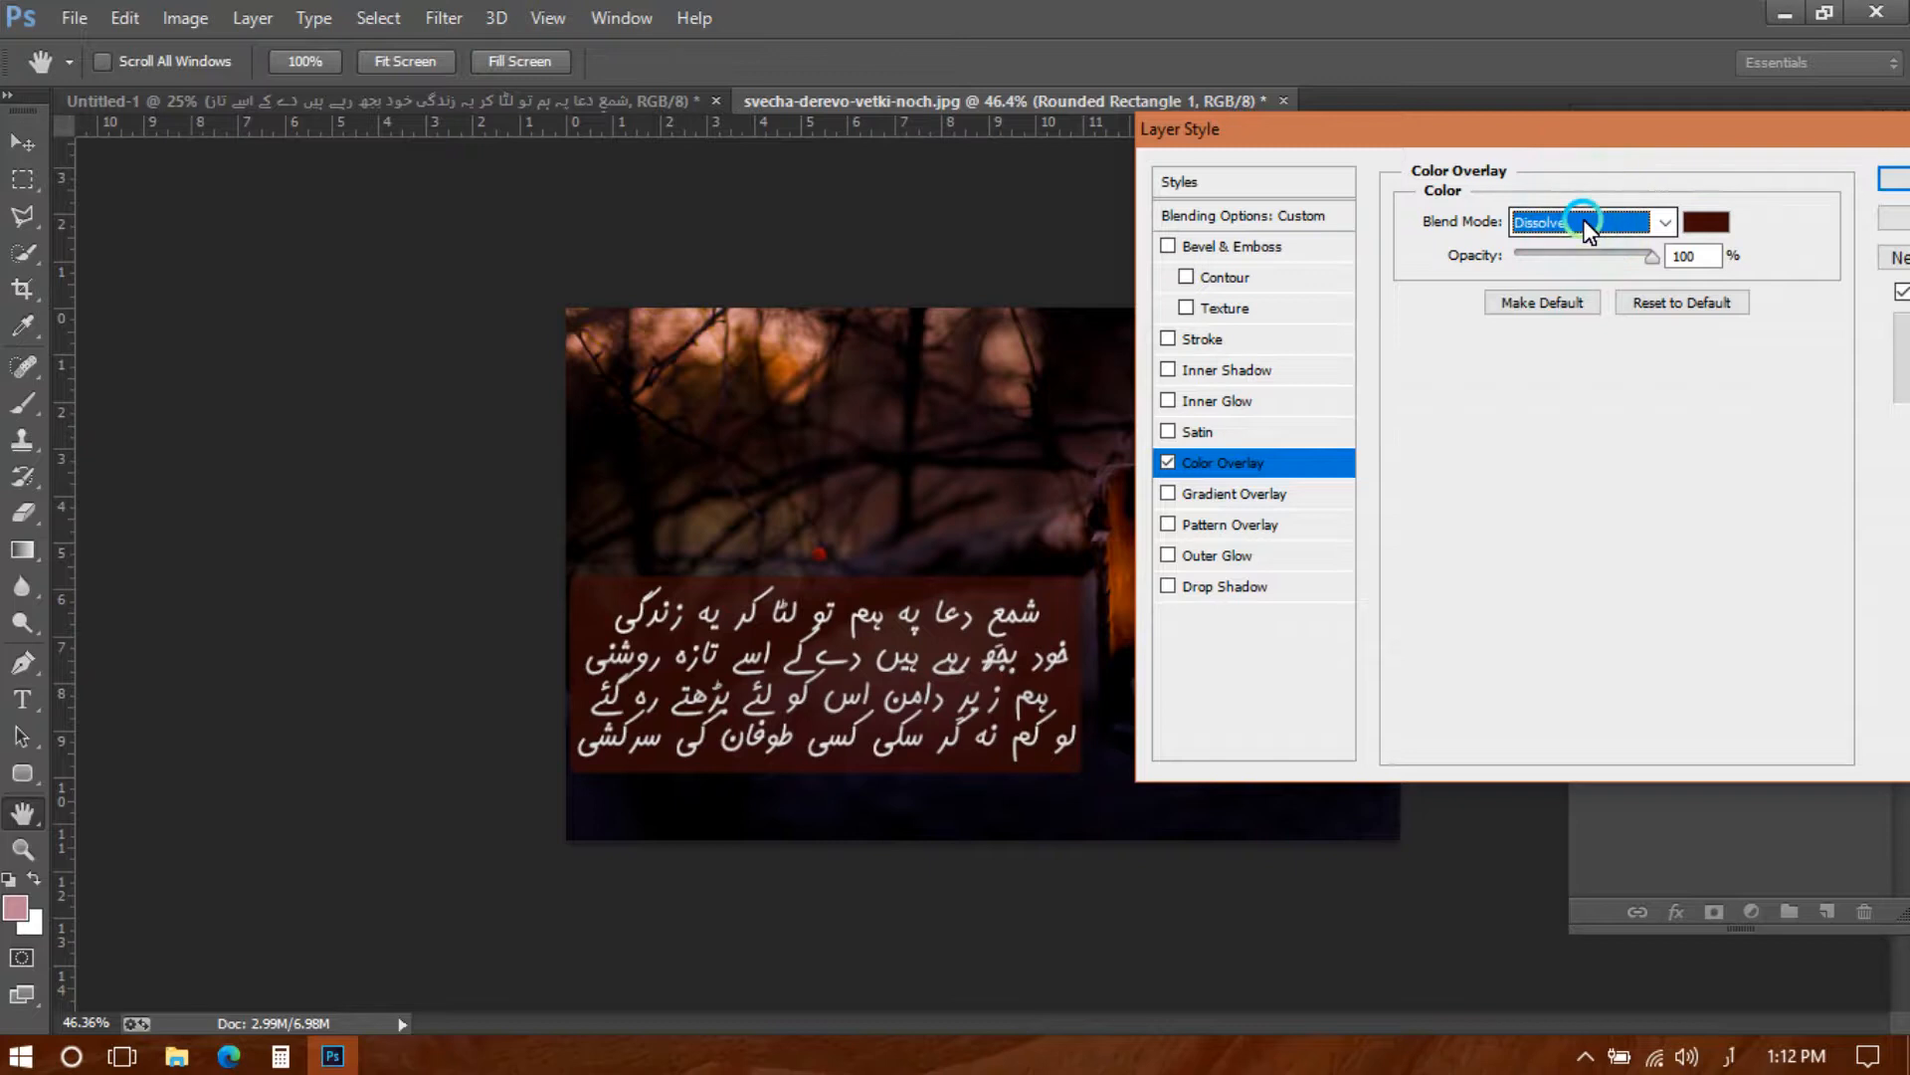
scroll(1585, 225, "down", 2)
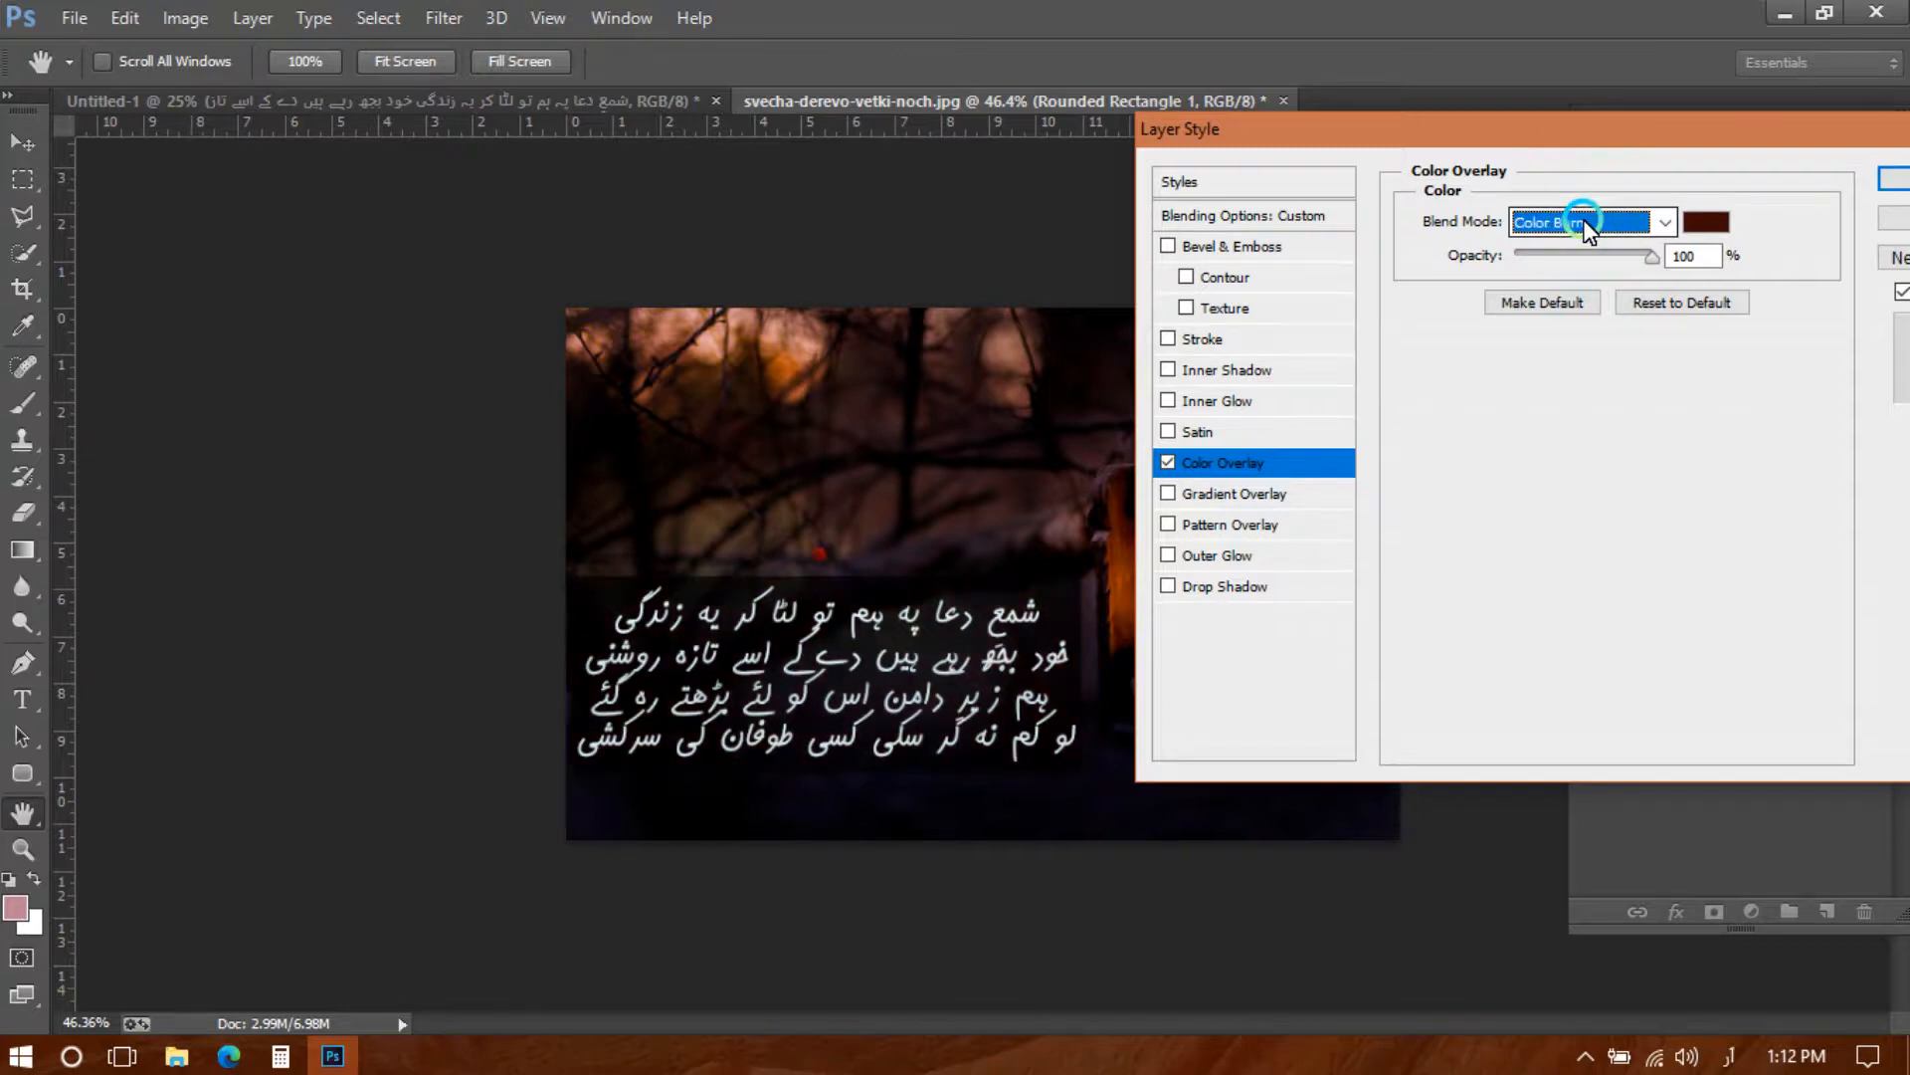
scroll(1587, 227, "down", 6)
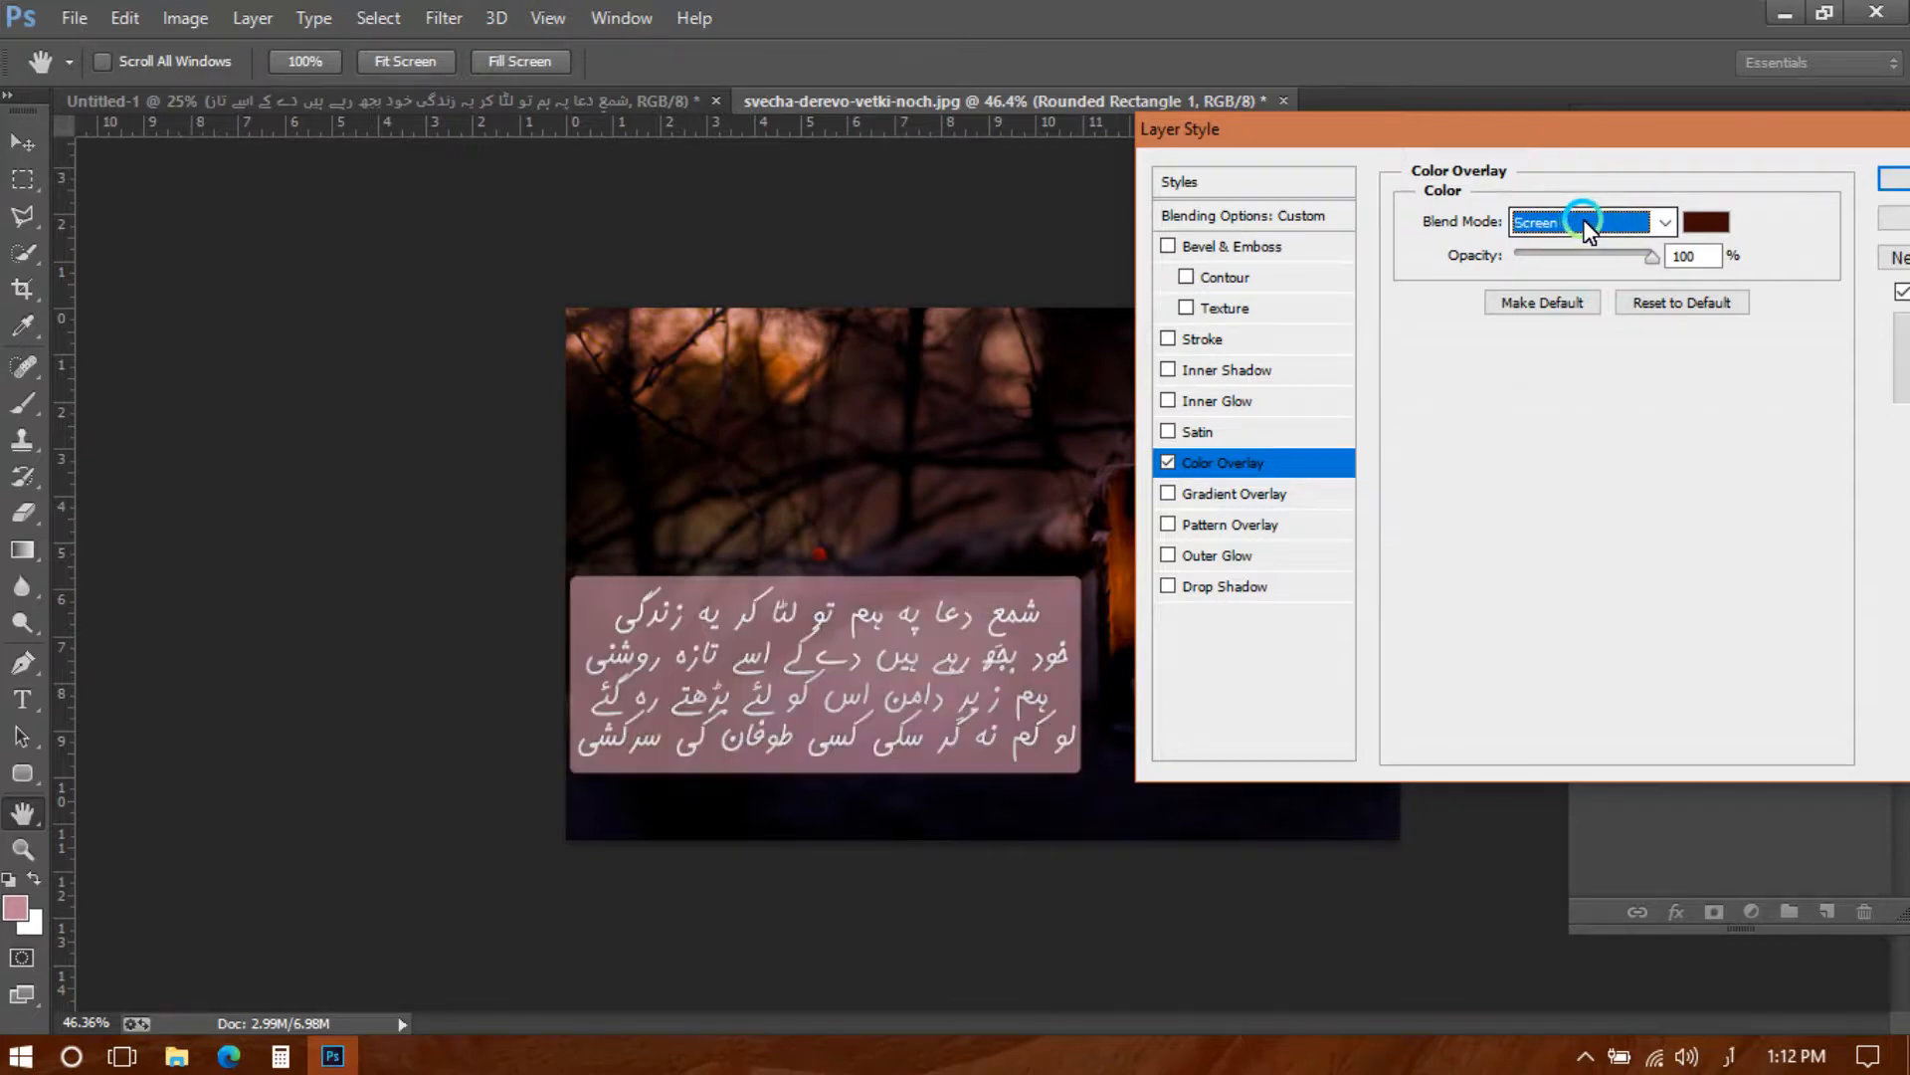
scroll(1587, 227, "down", 4)
scroll(1587, 227, "down", 3)
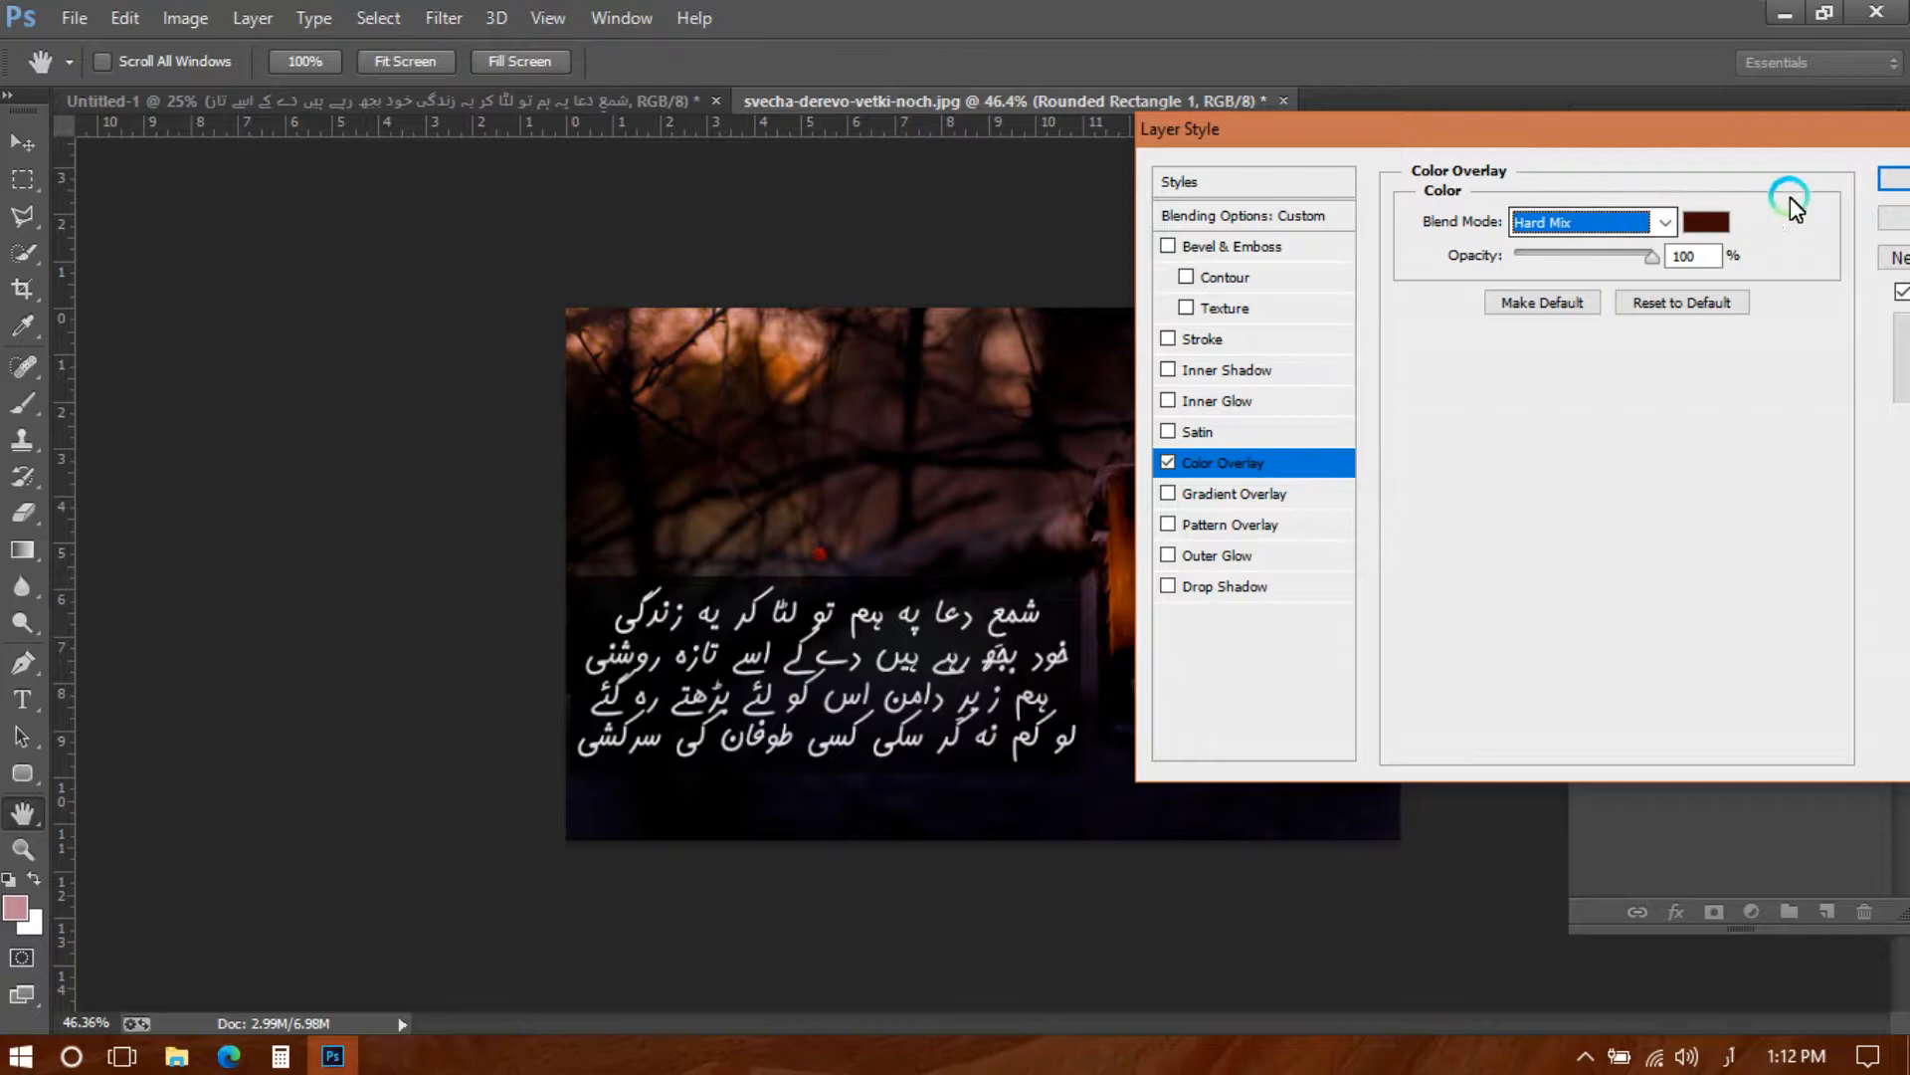
left_click(1893, 179)
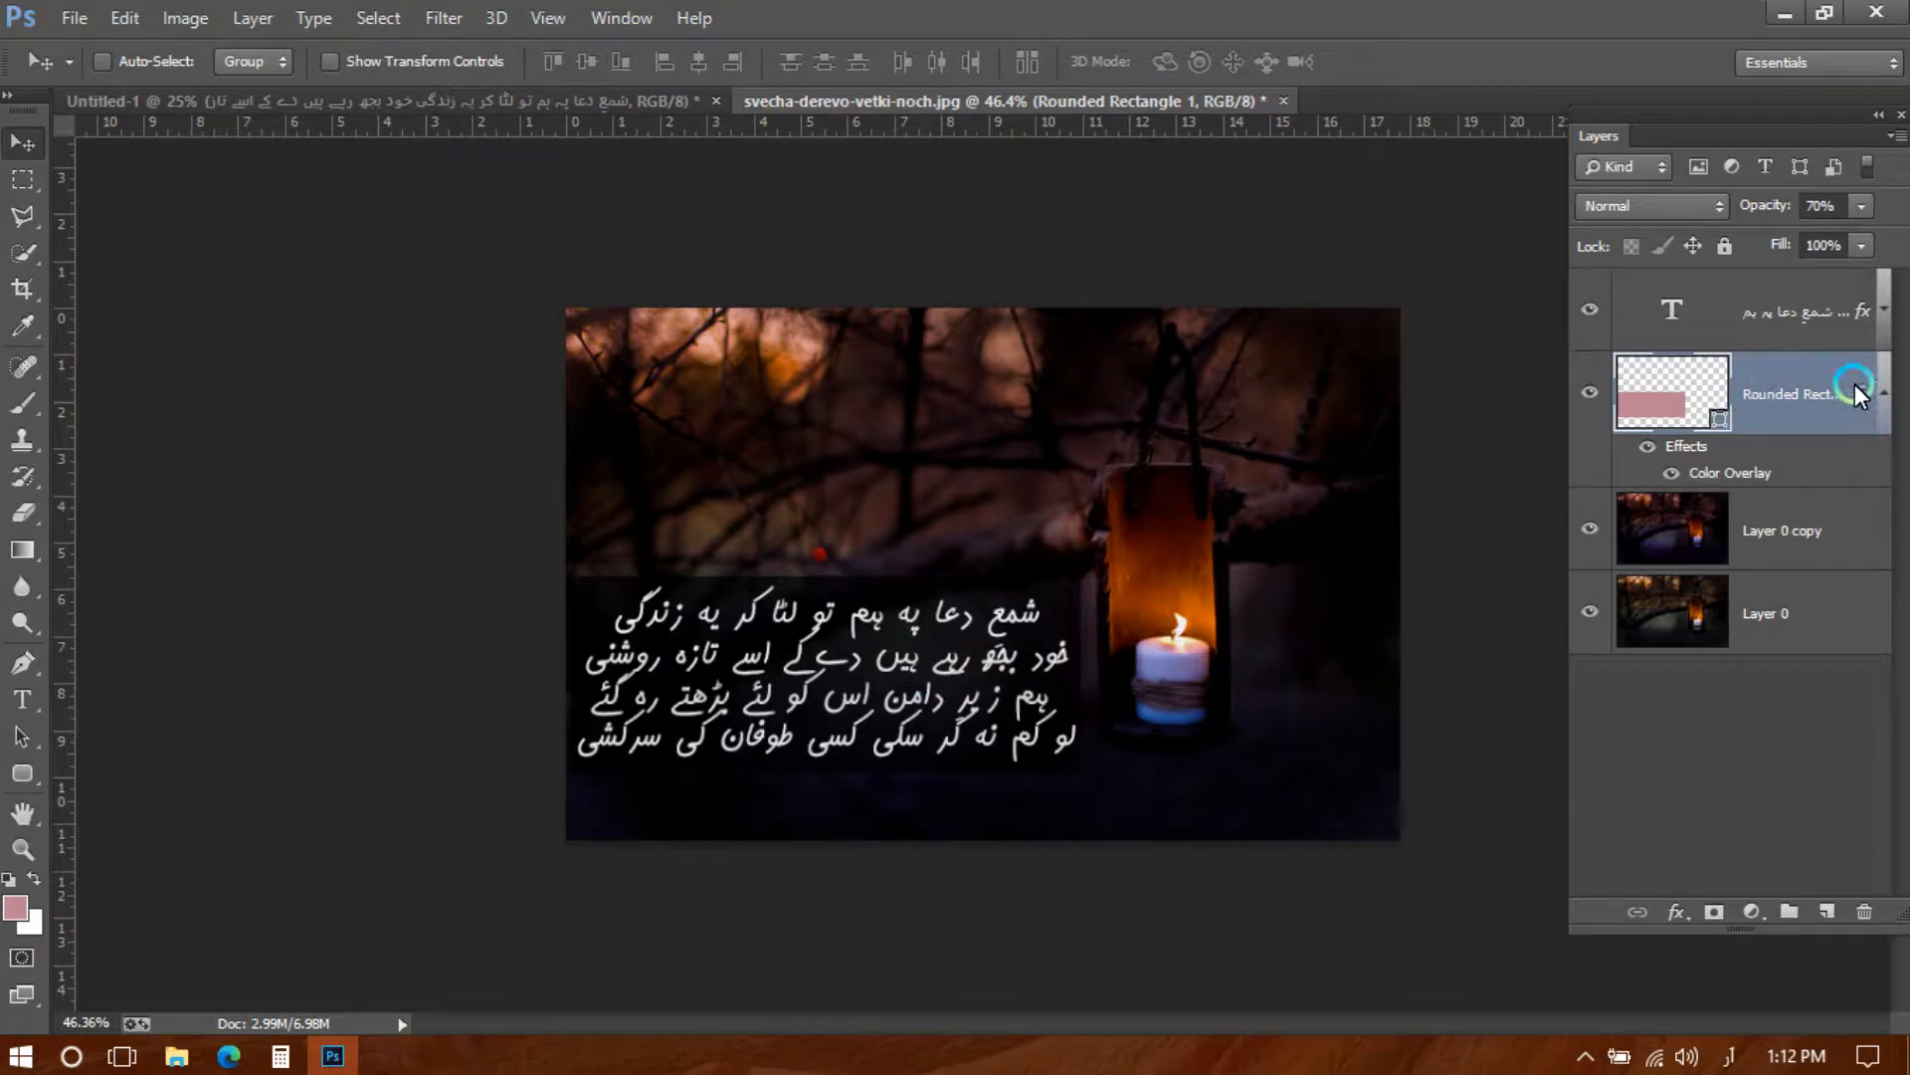
type("50")
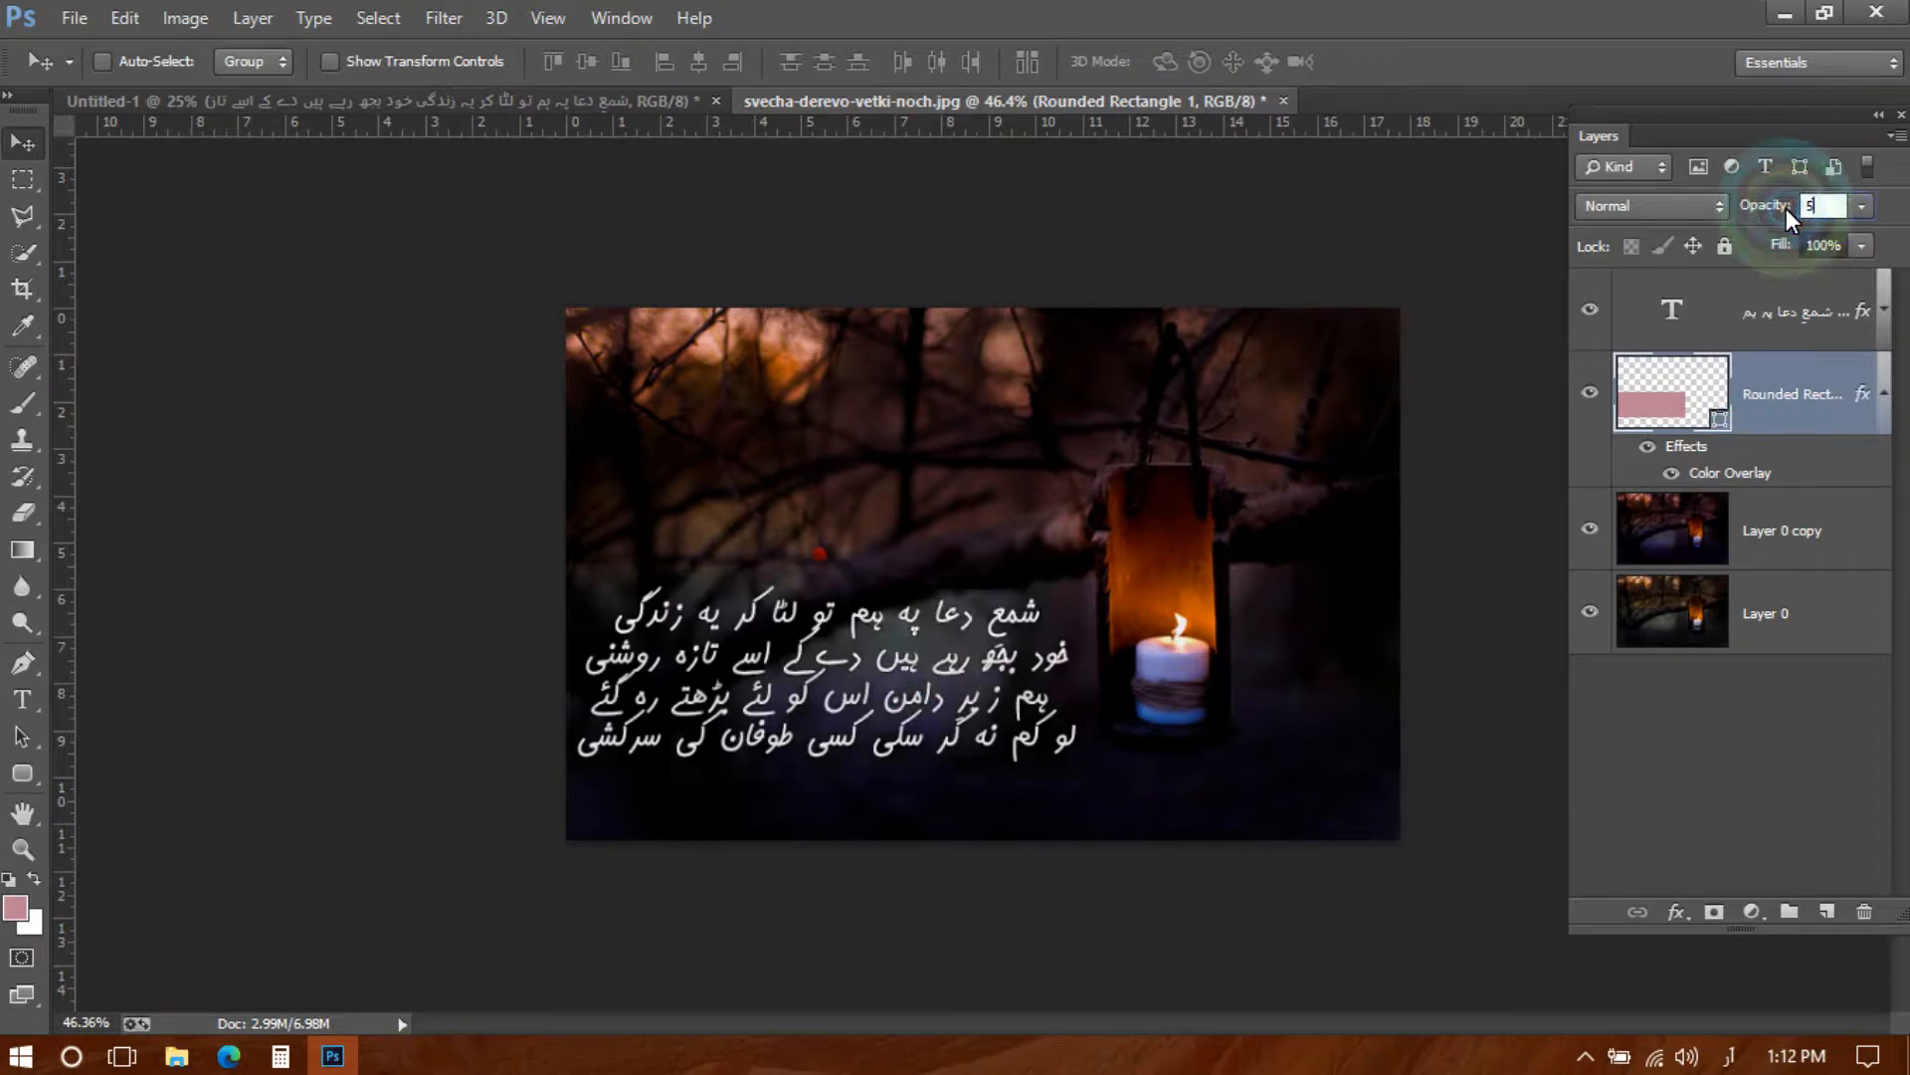
Open the preset styles for the verse text layer and try several white and light grey presets on it
left_click(1803, 296)
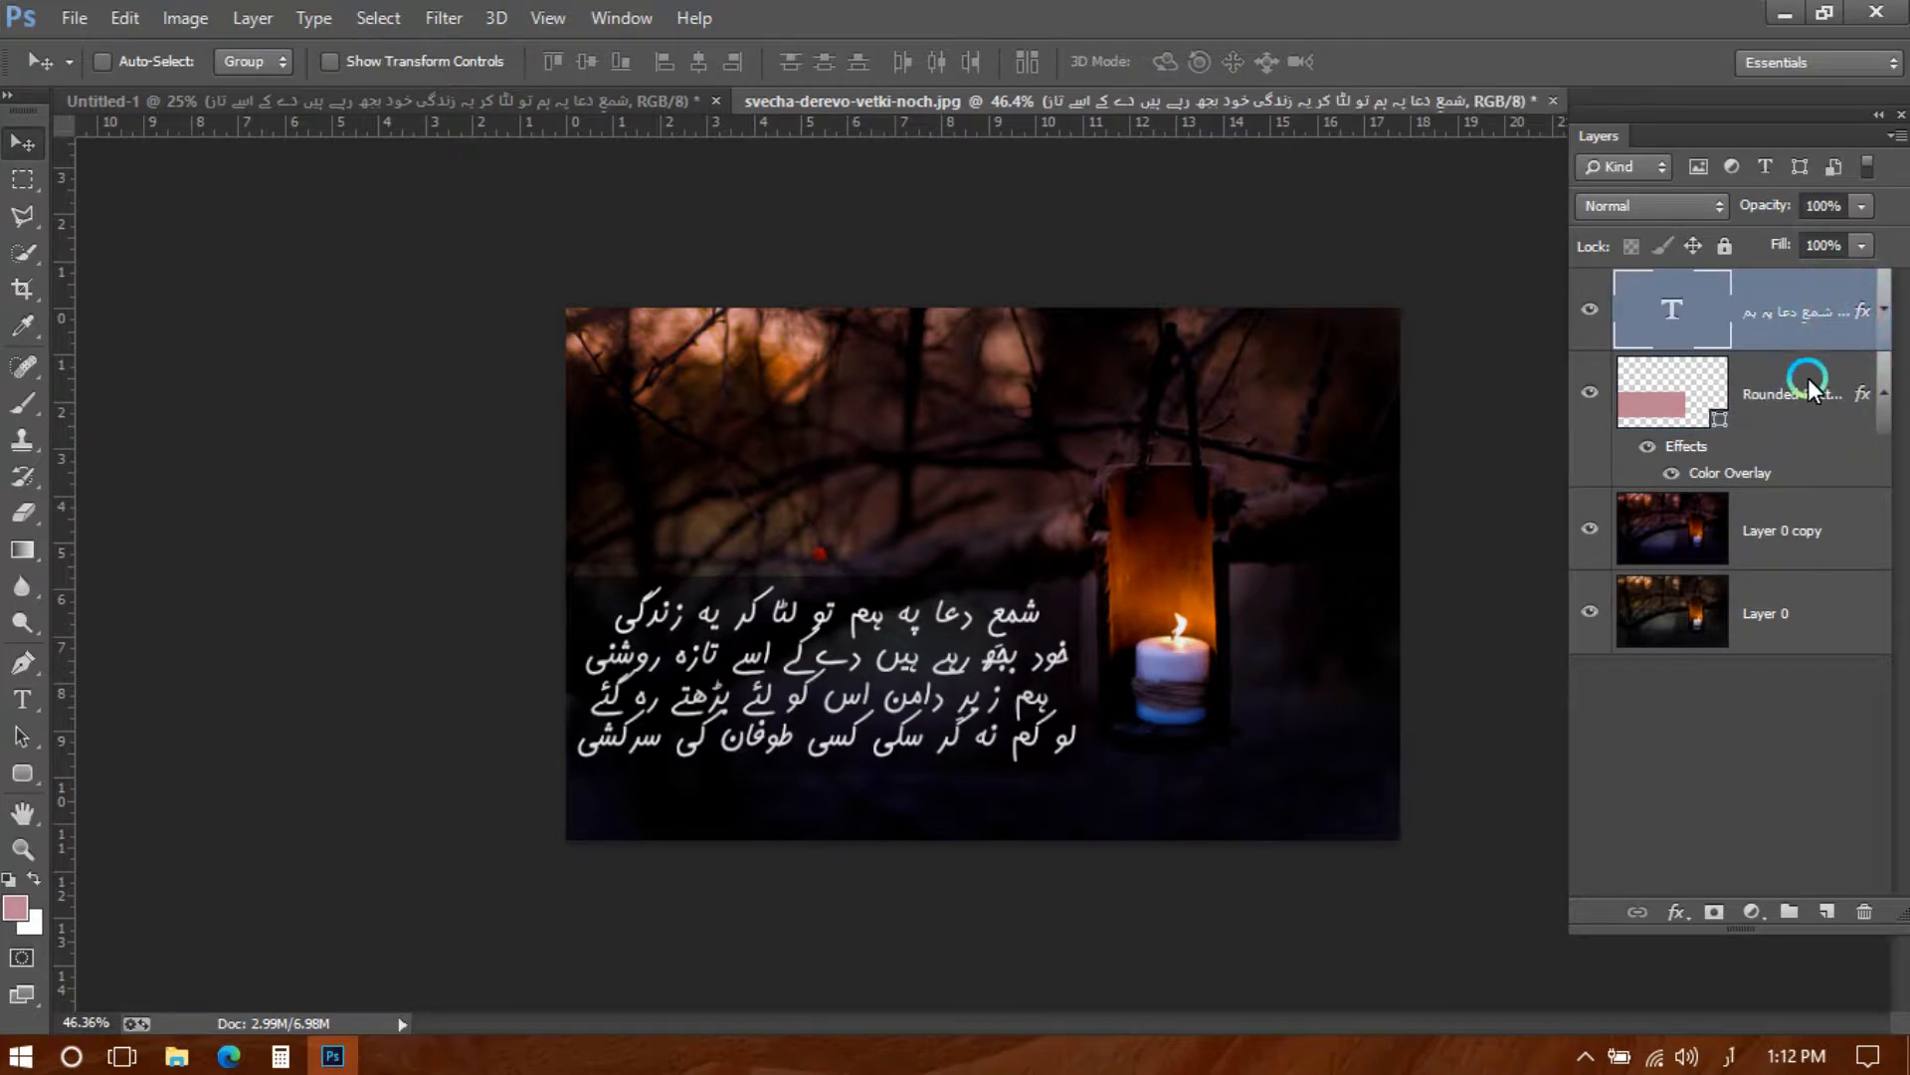
double_click(1626, 469)
left_click(1194, 182)
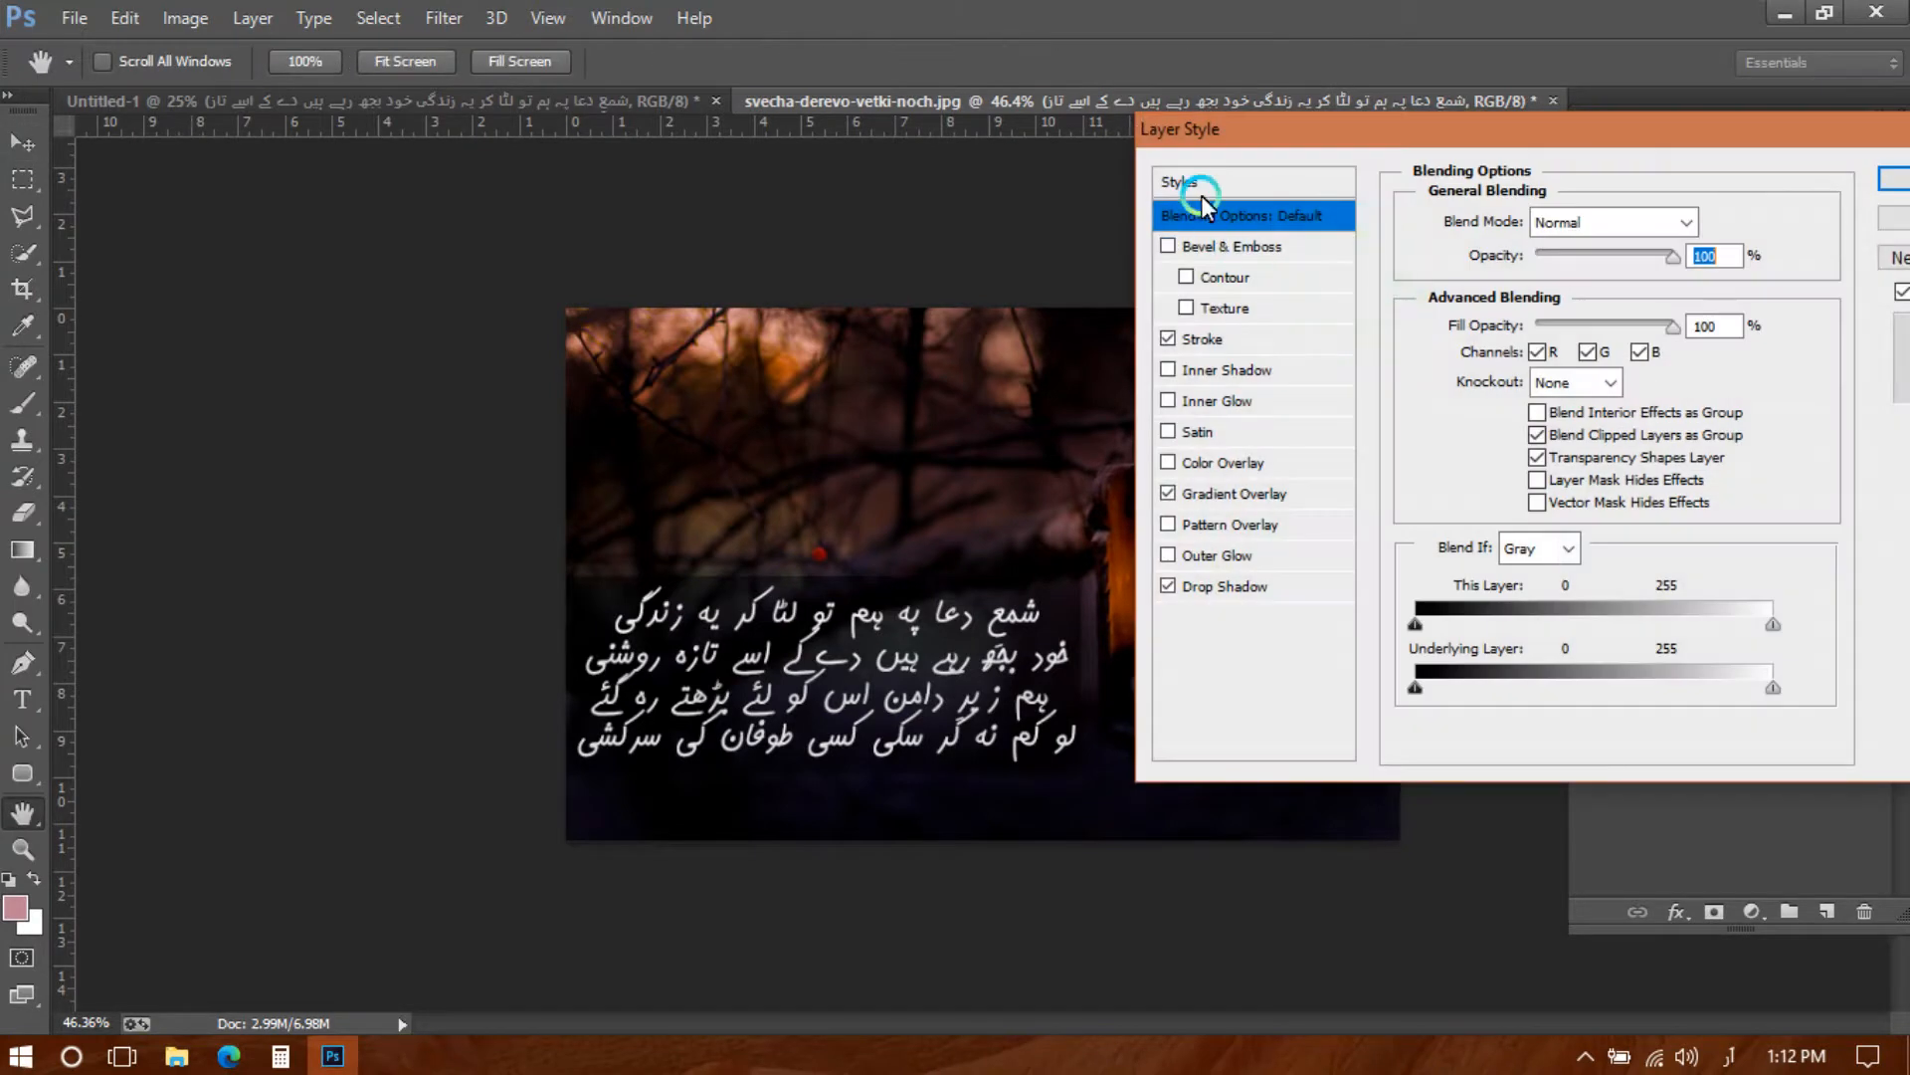
left_click(1733, 386)
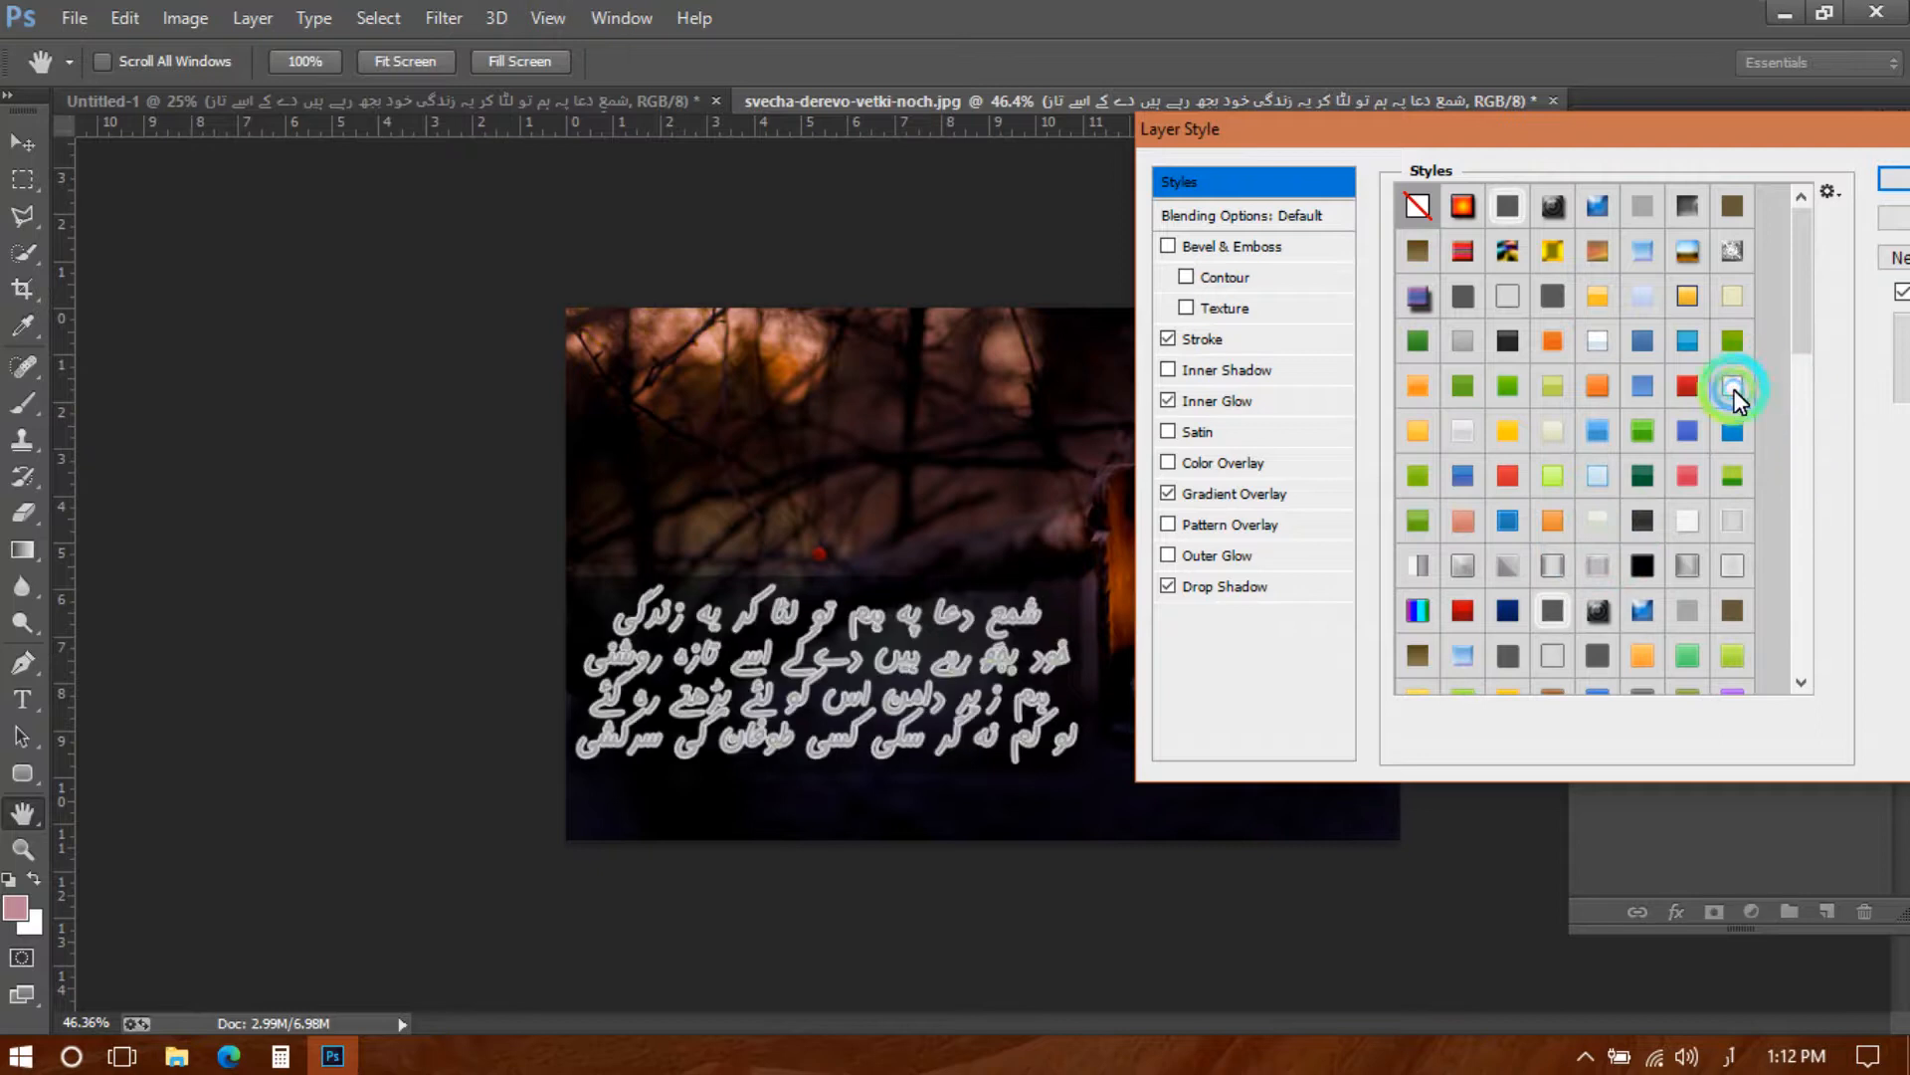
left_click(1690, 520)
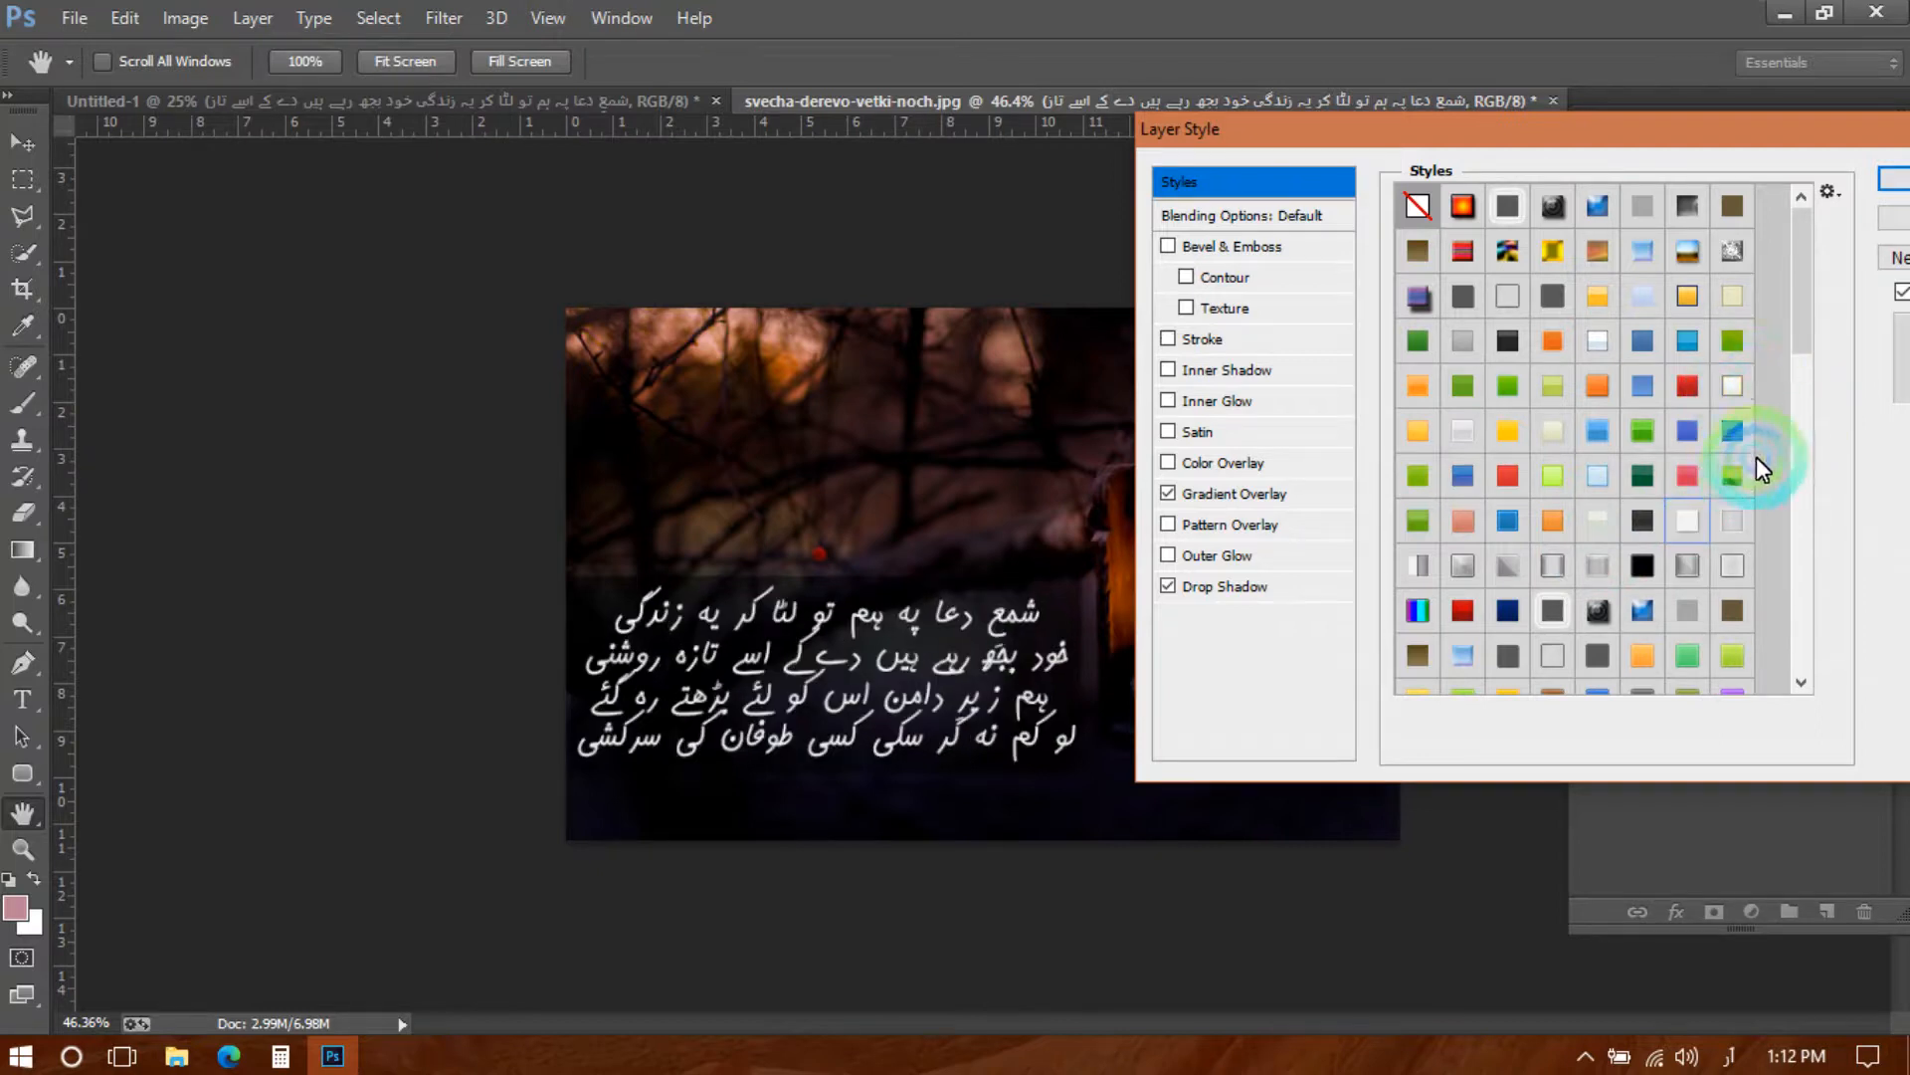
left_click_drag(1811, 338, 1811, 431)
left_click(1600, 540)
left_click(1608, 542)
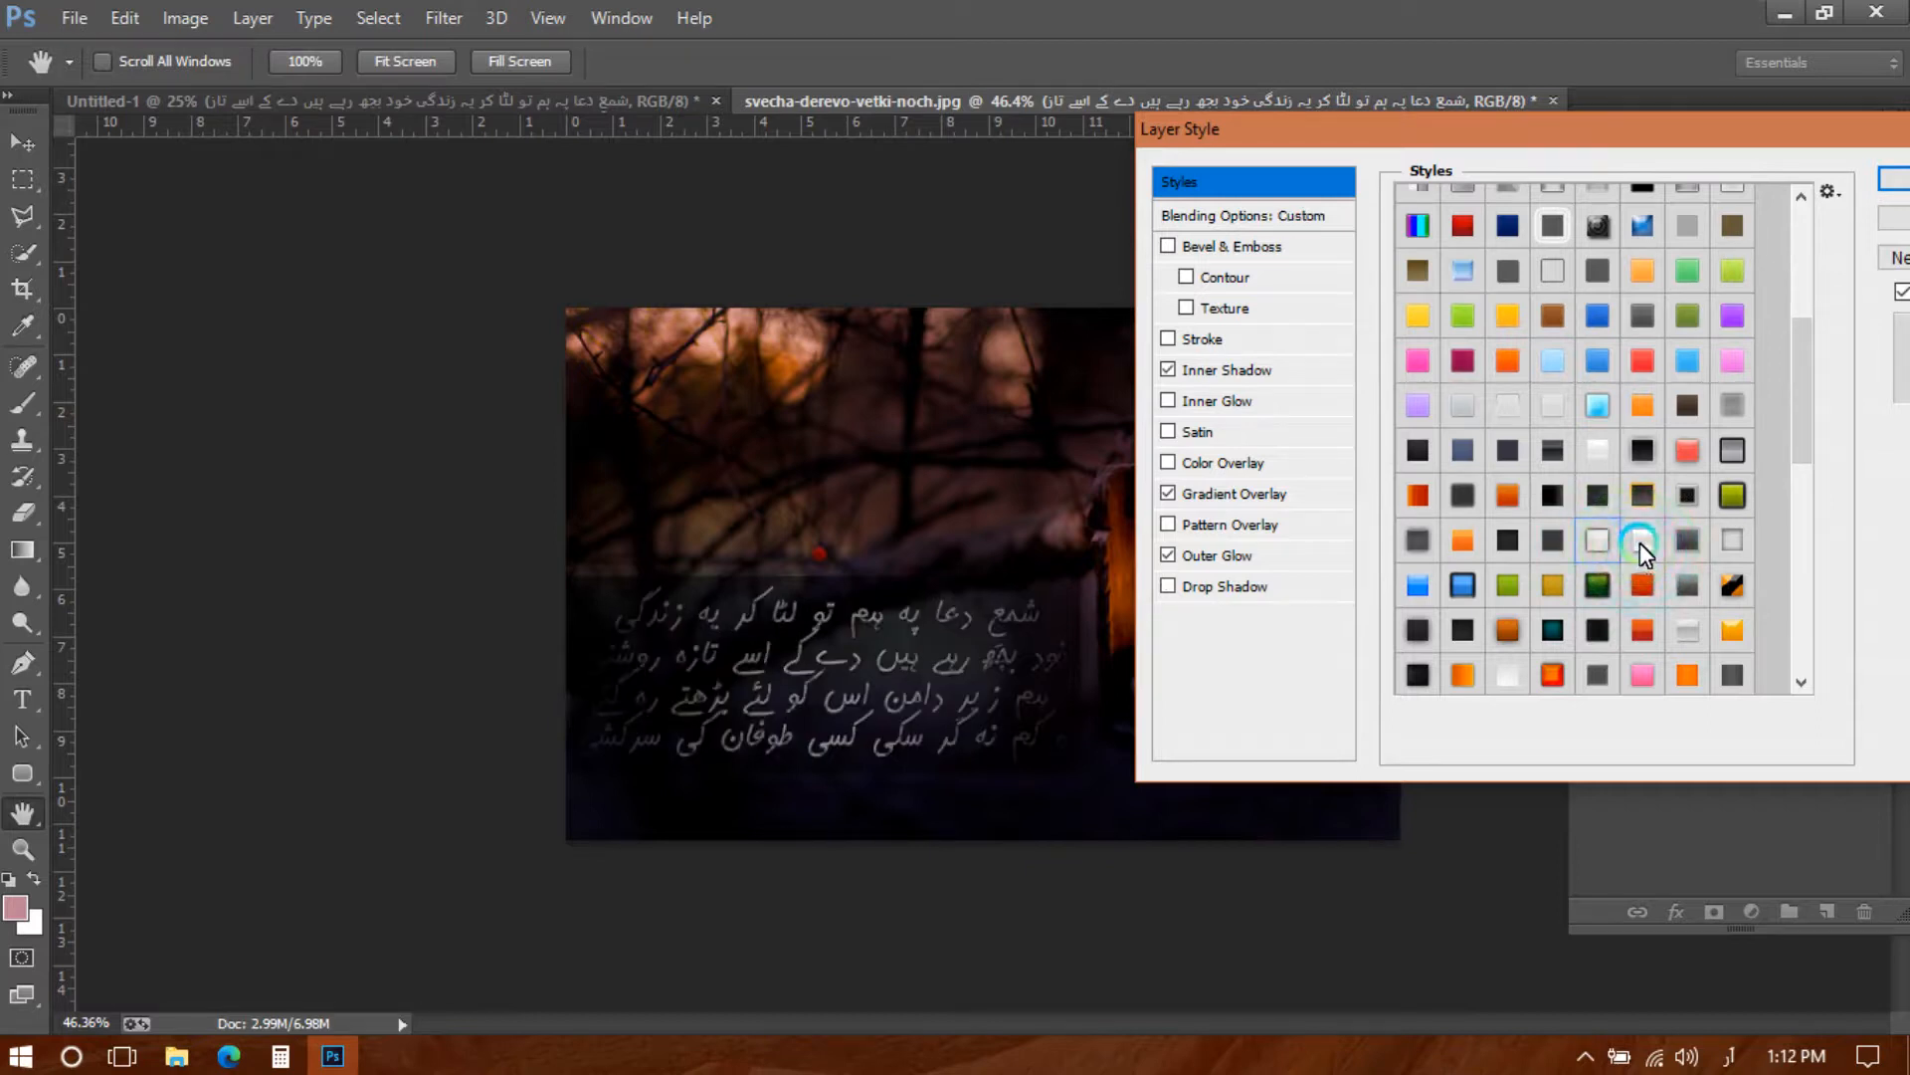
left_click(1620, 541)
left_click(1552, 405)
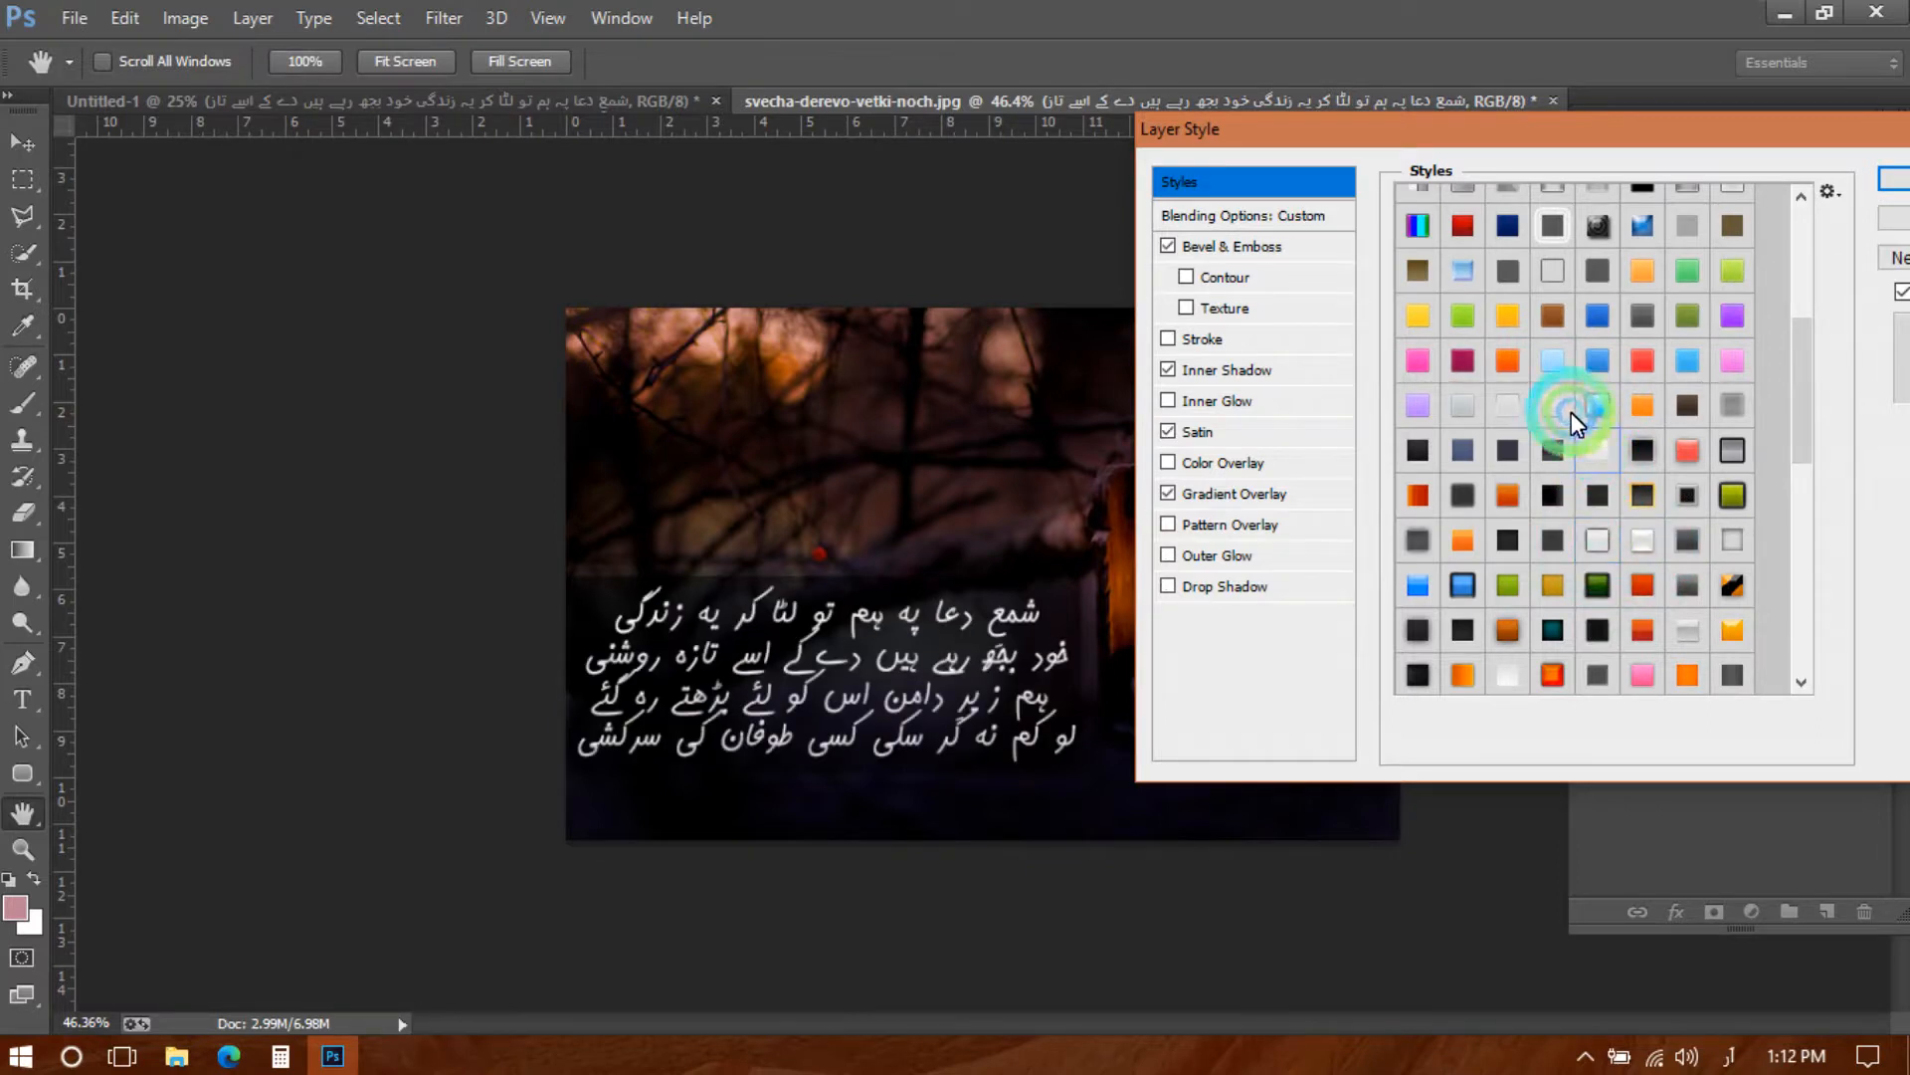
Apply the light grey preset style with Bevel & Emboss, Stroke, Gradient Overlay and Drop Shadow to the verse text layer
scroll(1791, 503, "down", 5)
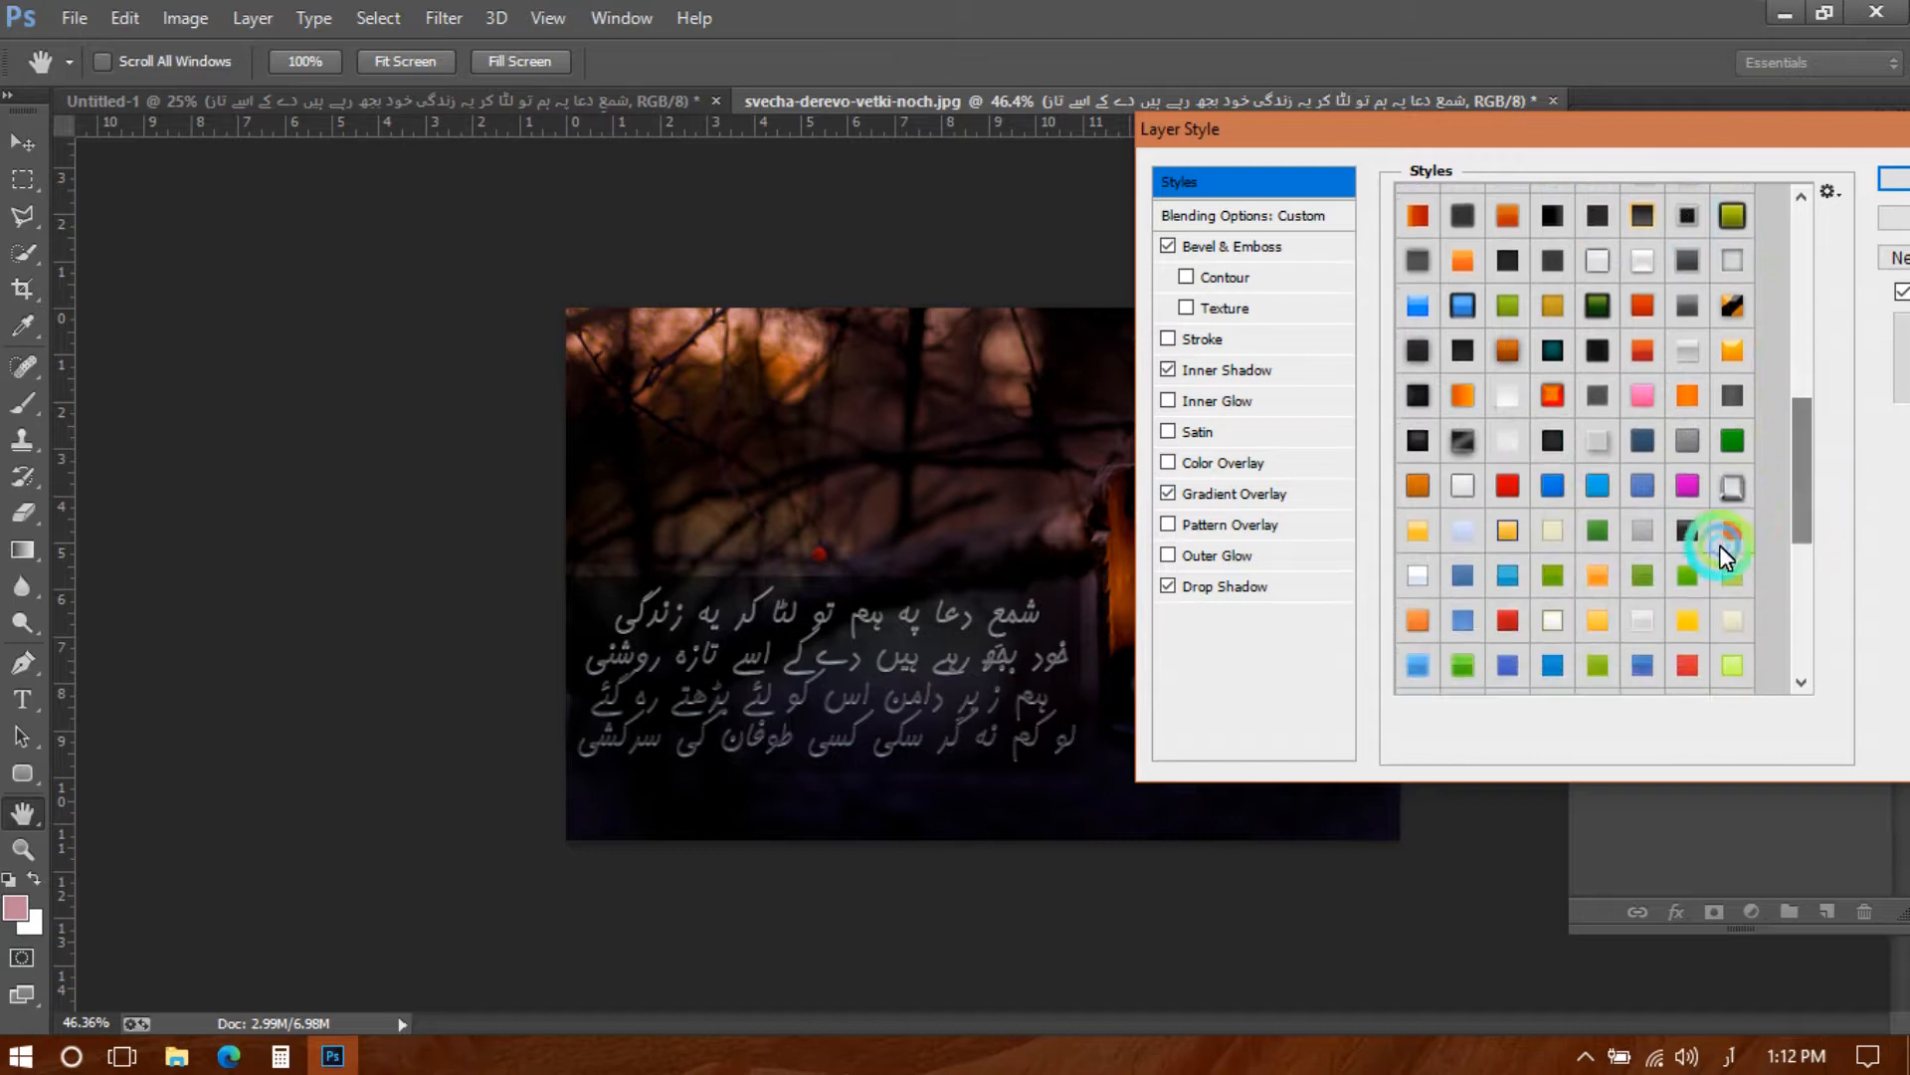
left_click(1466, 494)
left_click(1421, 579)
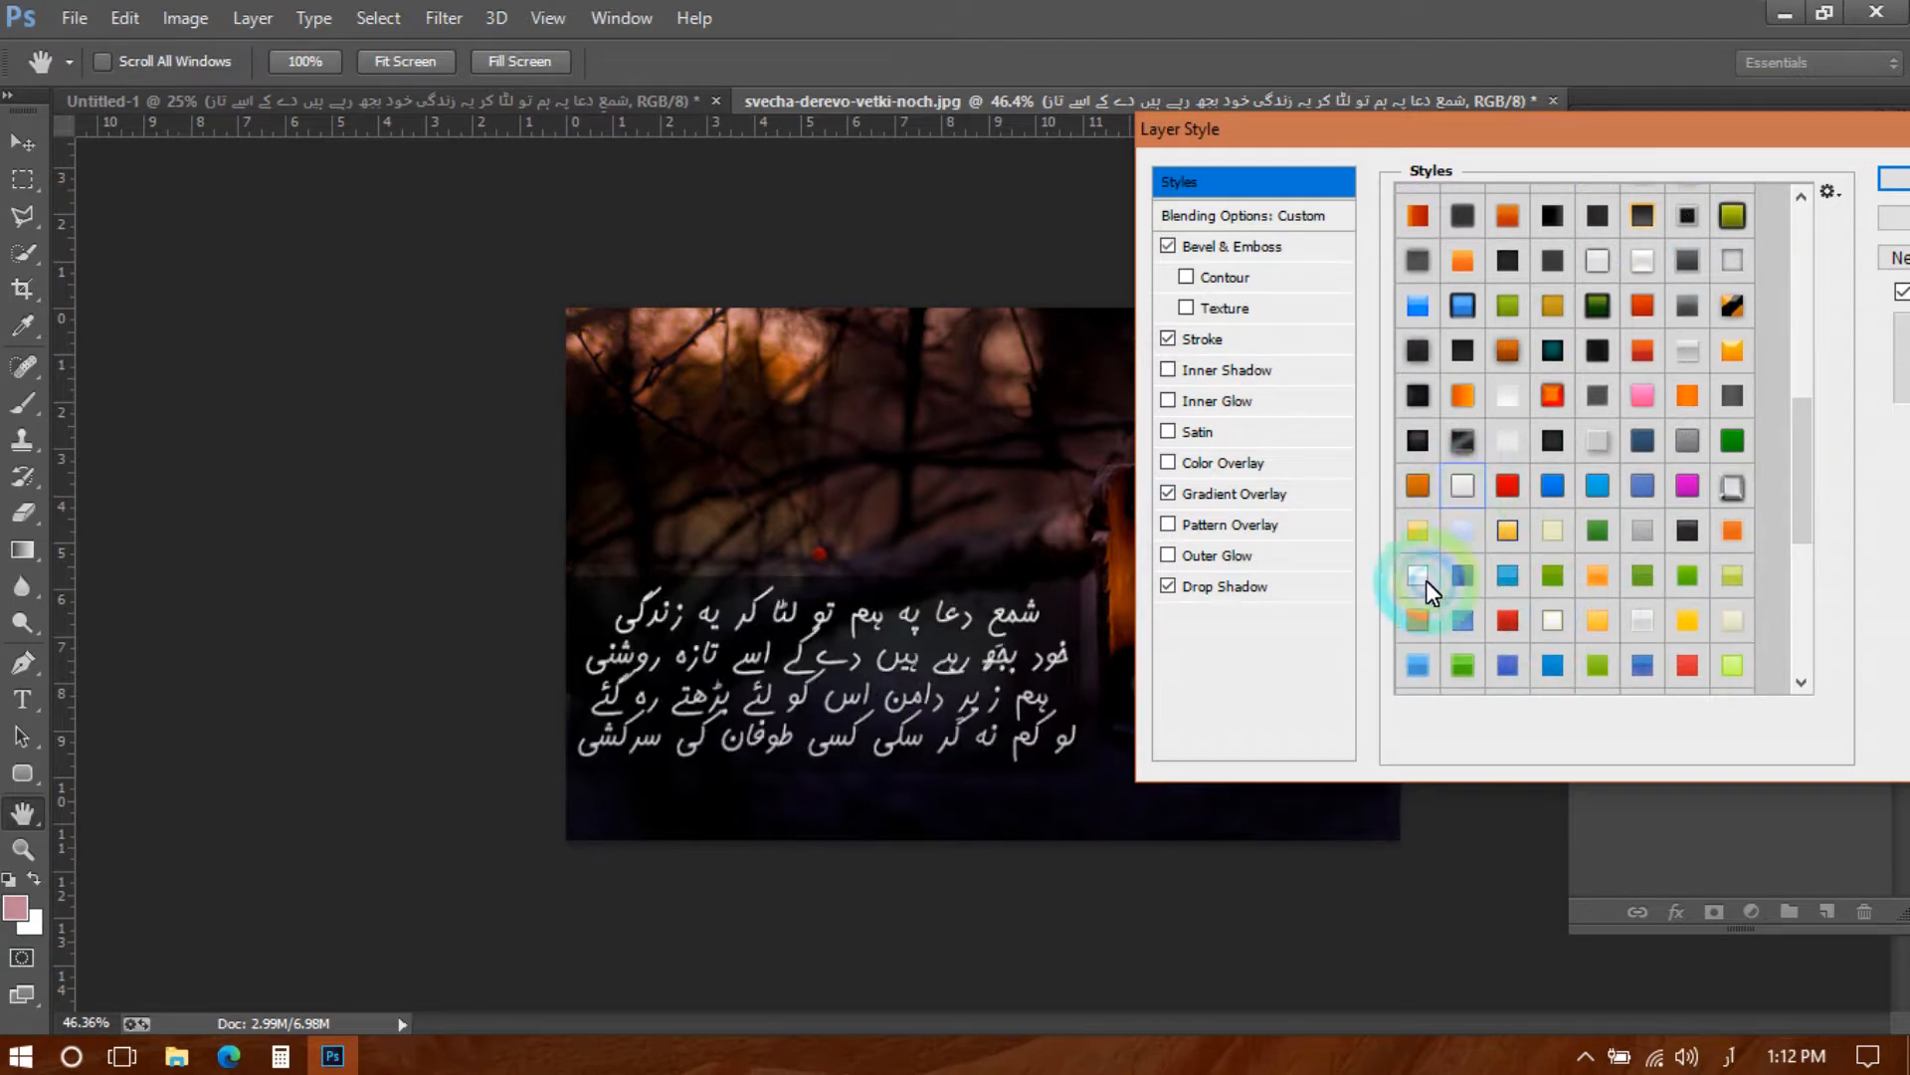
left_click(1436, 571)
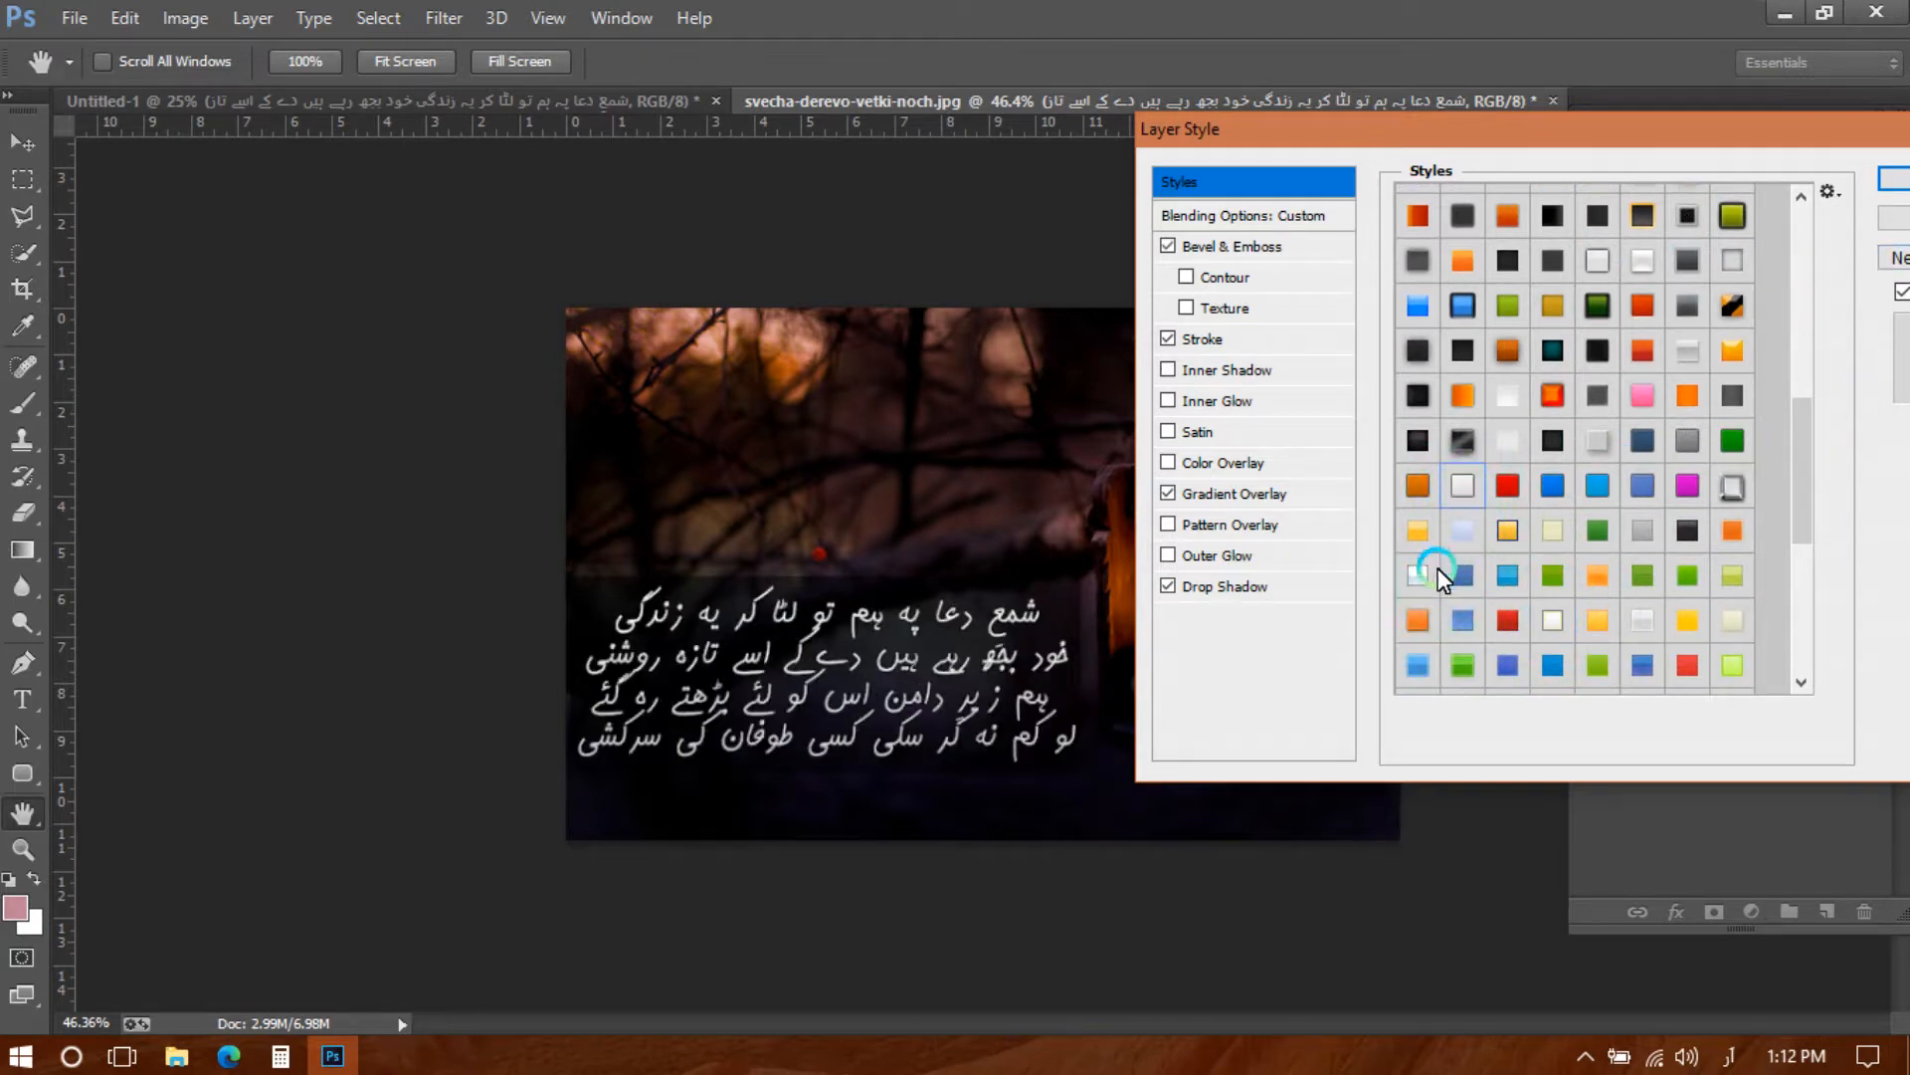
left_click(1870, 216)
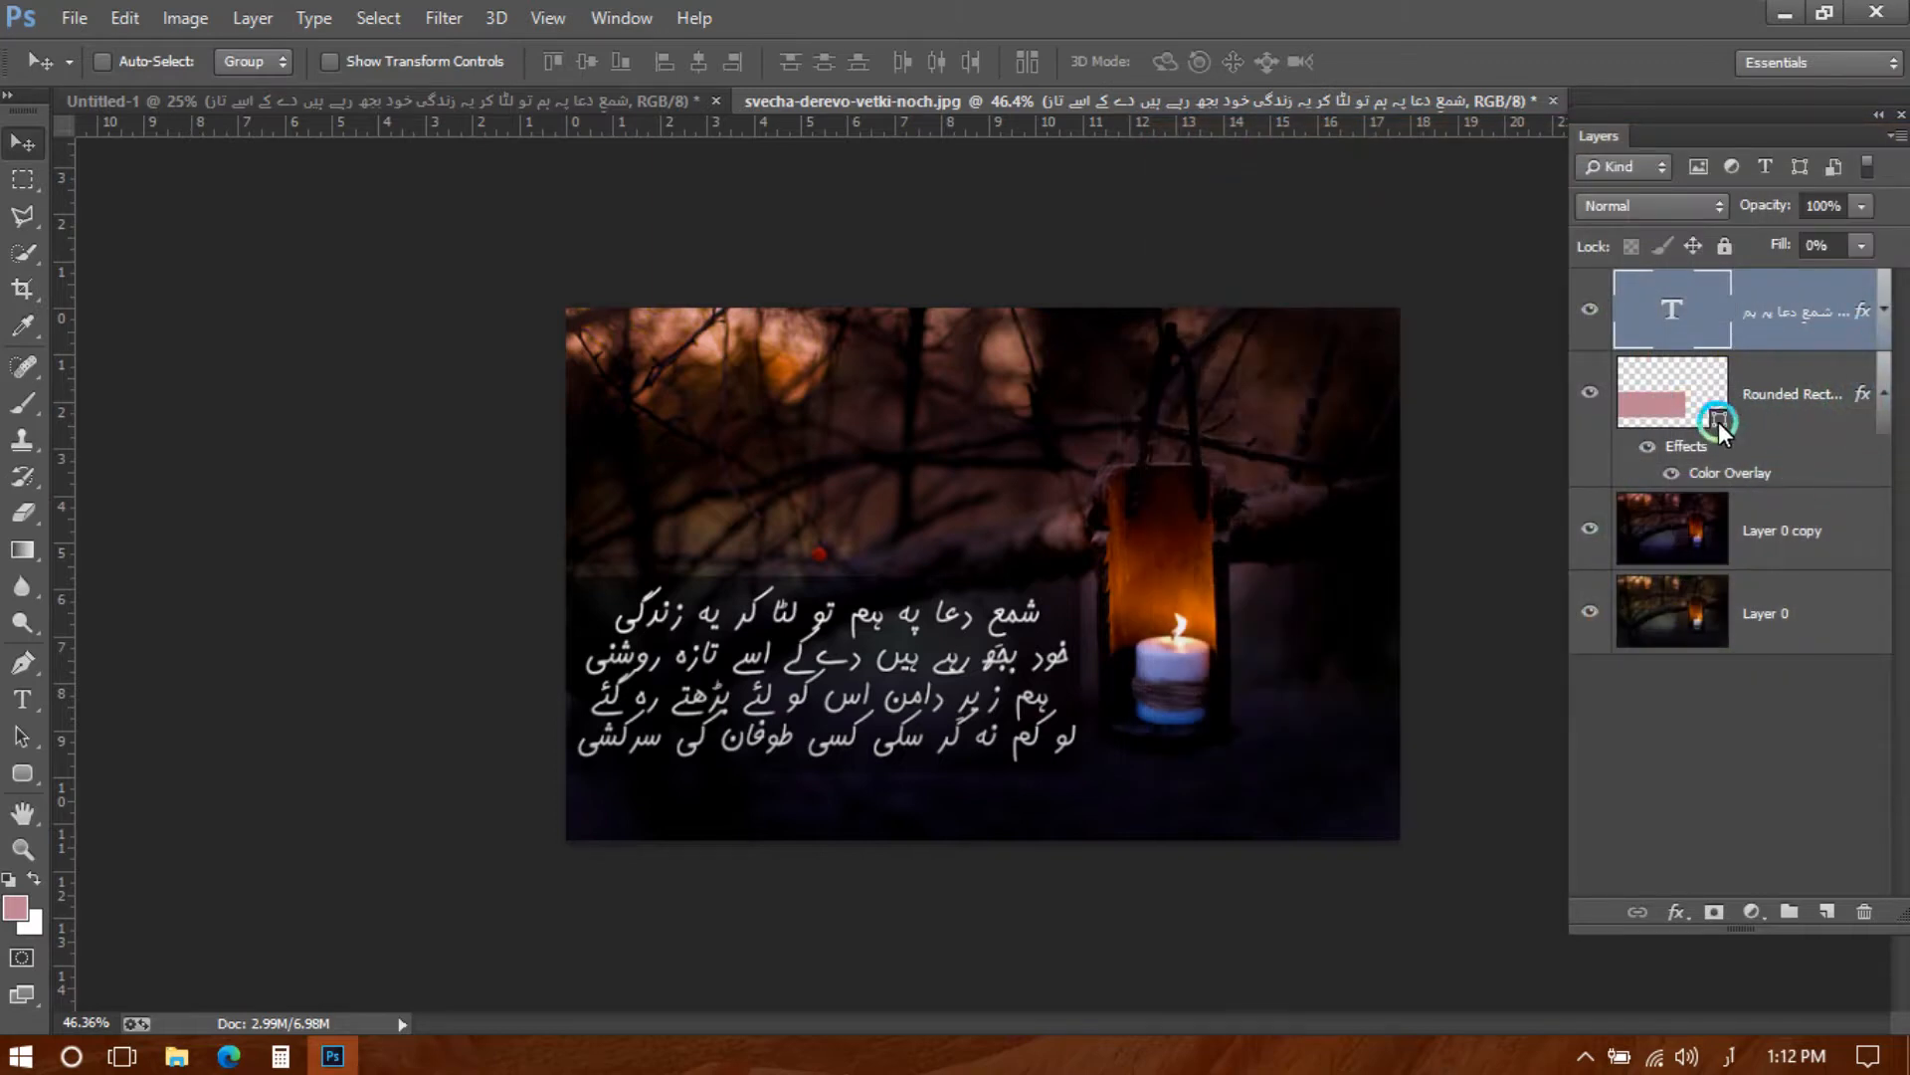
Duplicate the styled verse text layer twice
key("ctrl+j")
key("ctrl+j")
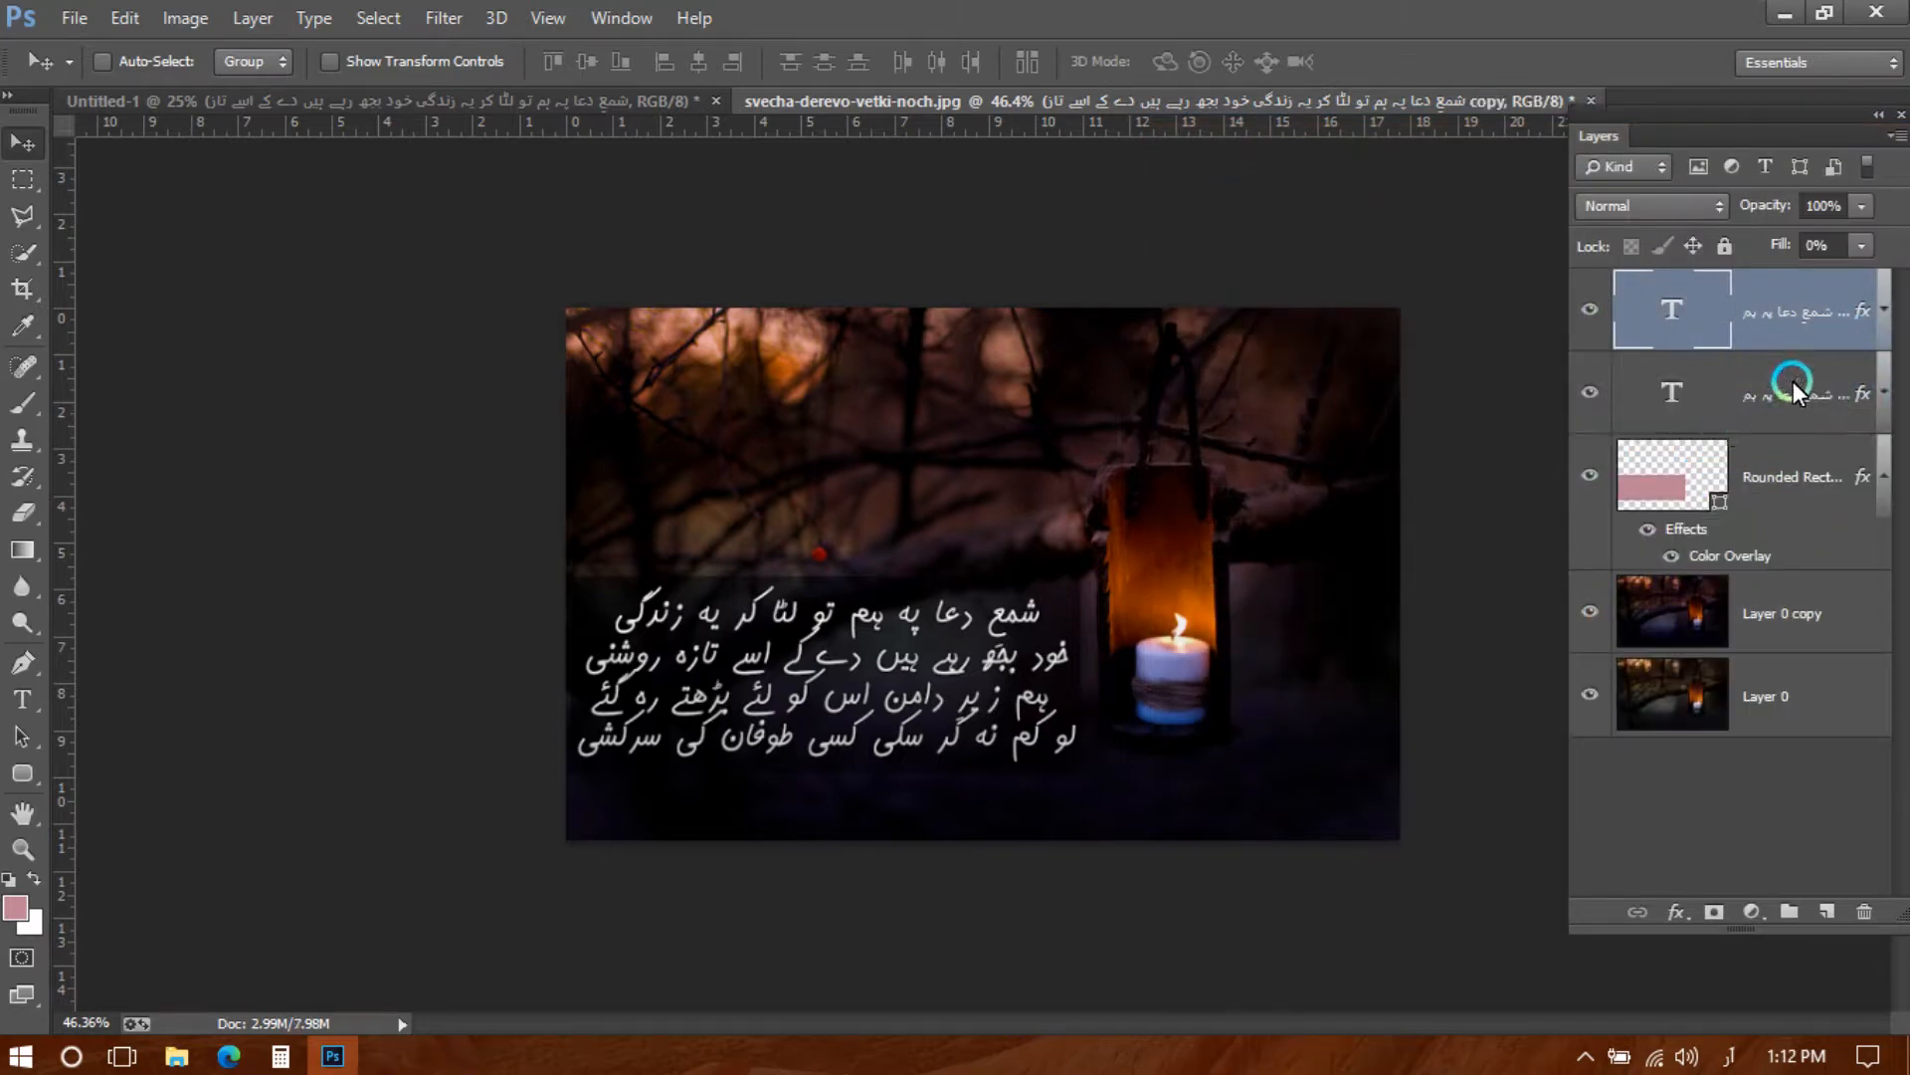
left_click(1824, 408)
Apply the light preset style with Inner Shadow, Gradient Overlay and Outer Glow to the topmost verse text copy
left_click(1859, 311)
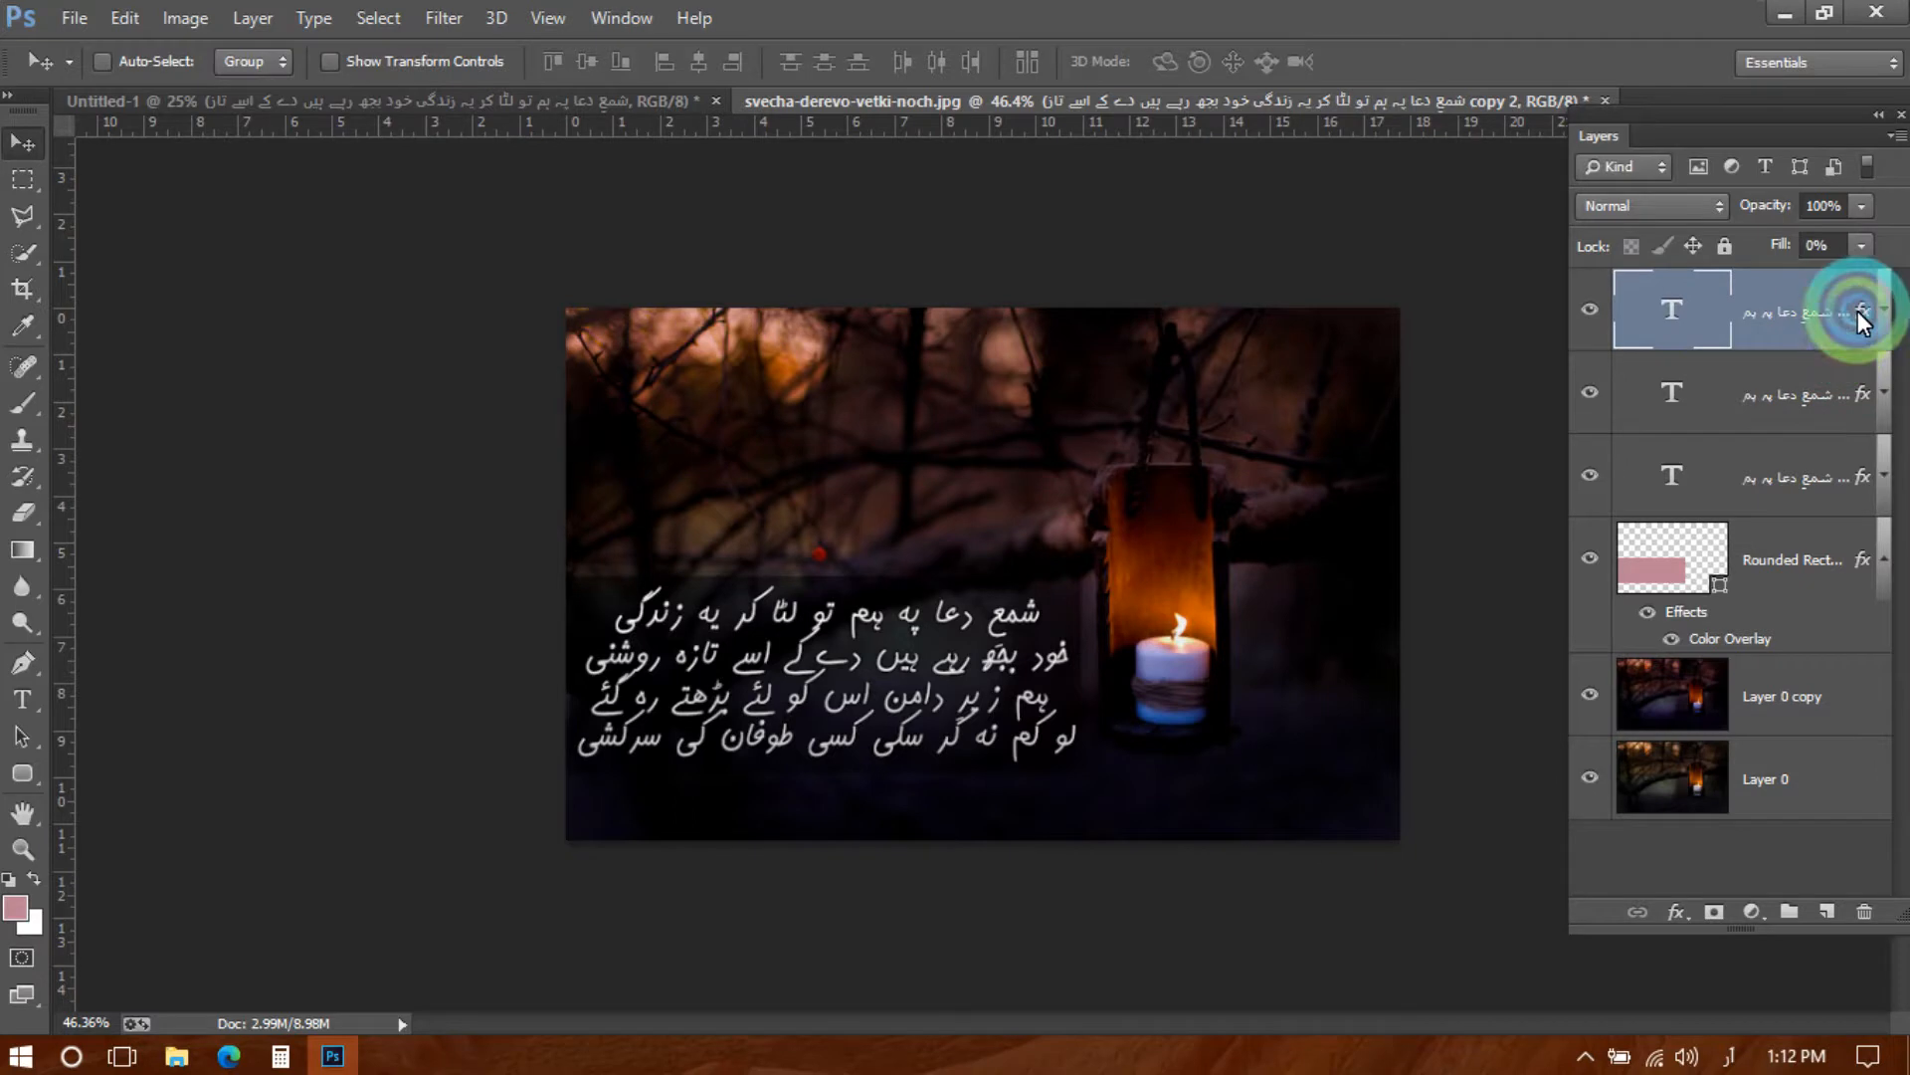
double_click(1862, 310)
left_click(1269, 182)
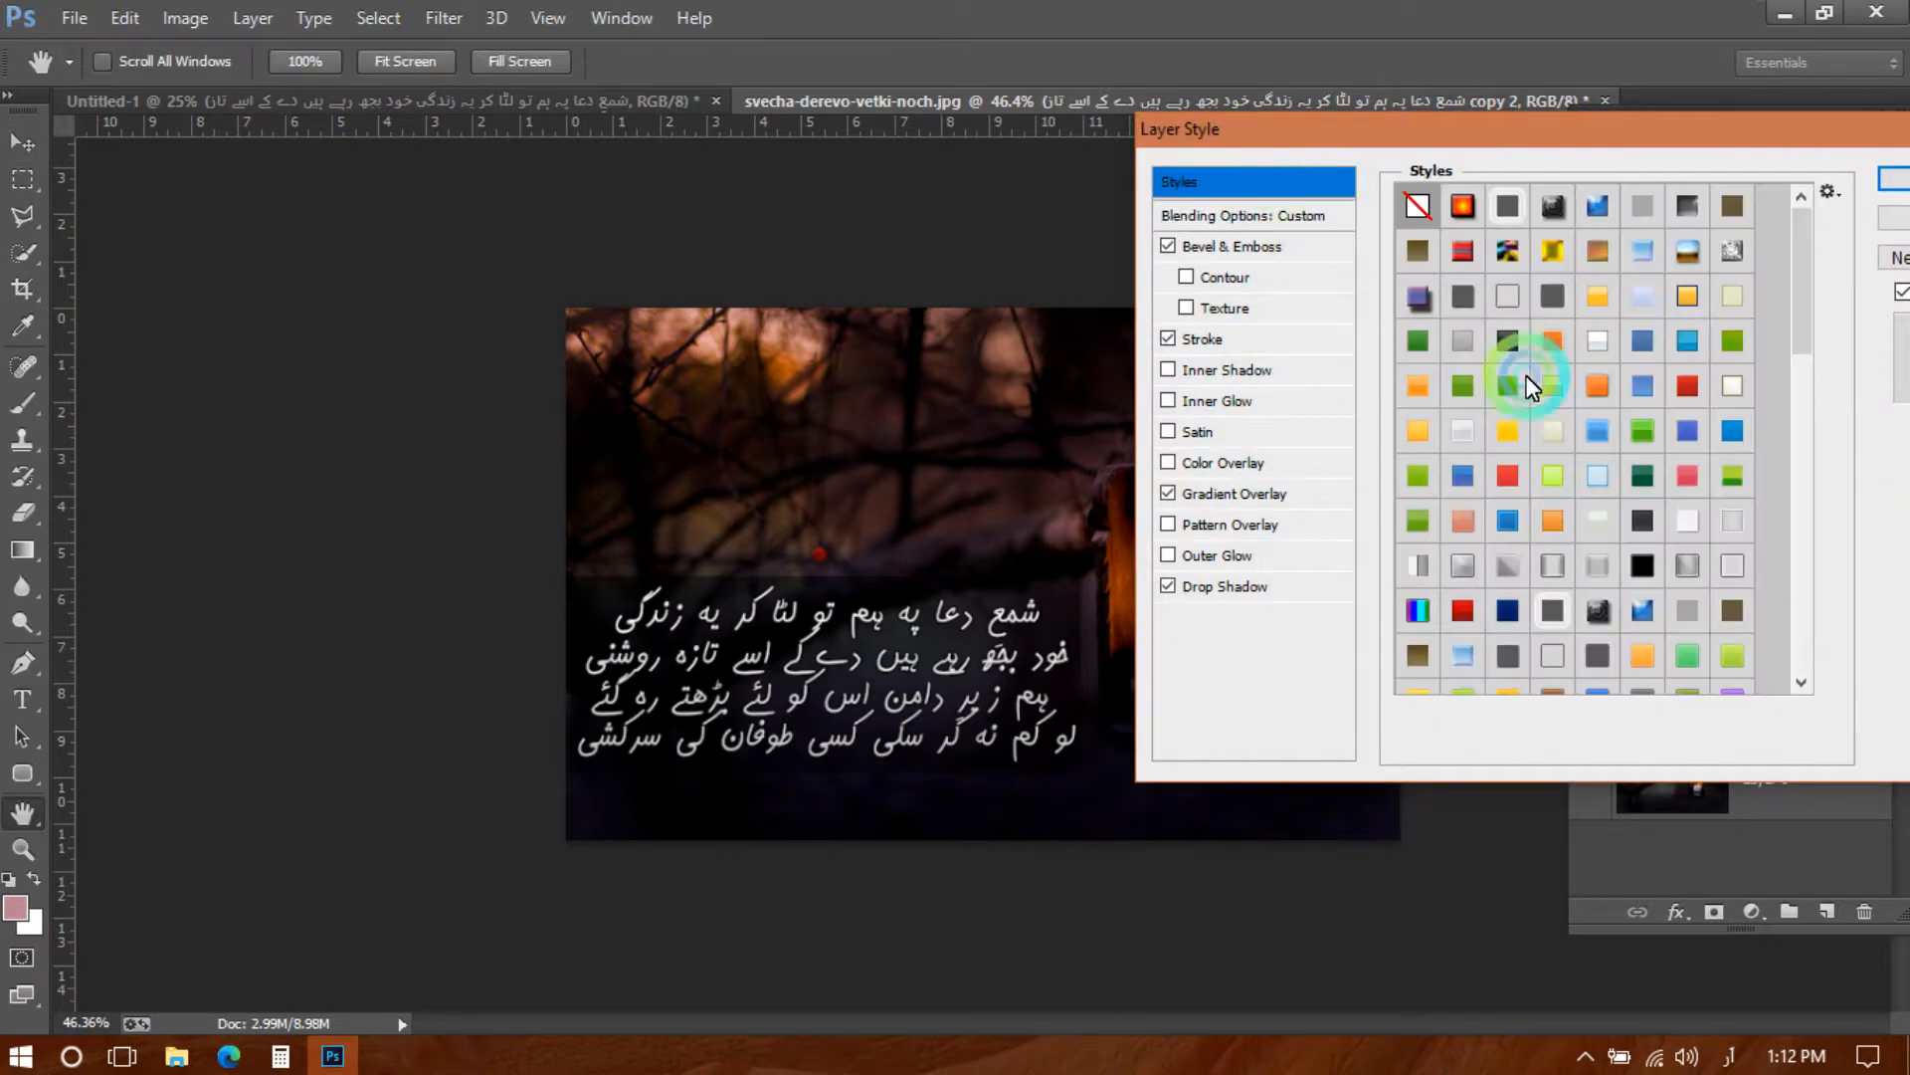
left_click_drag(1801, 299, 1803, 442)
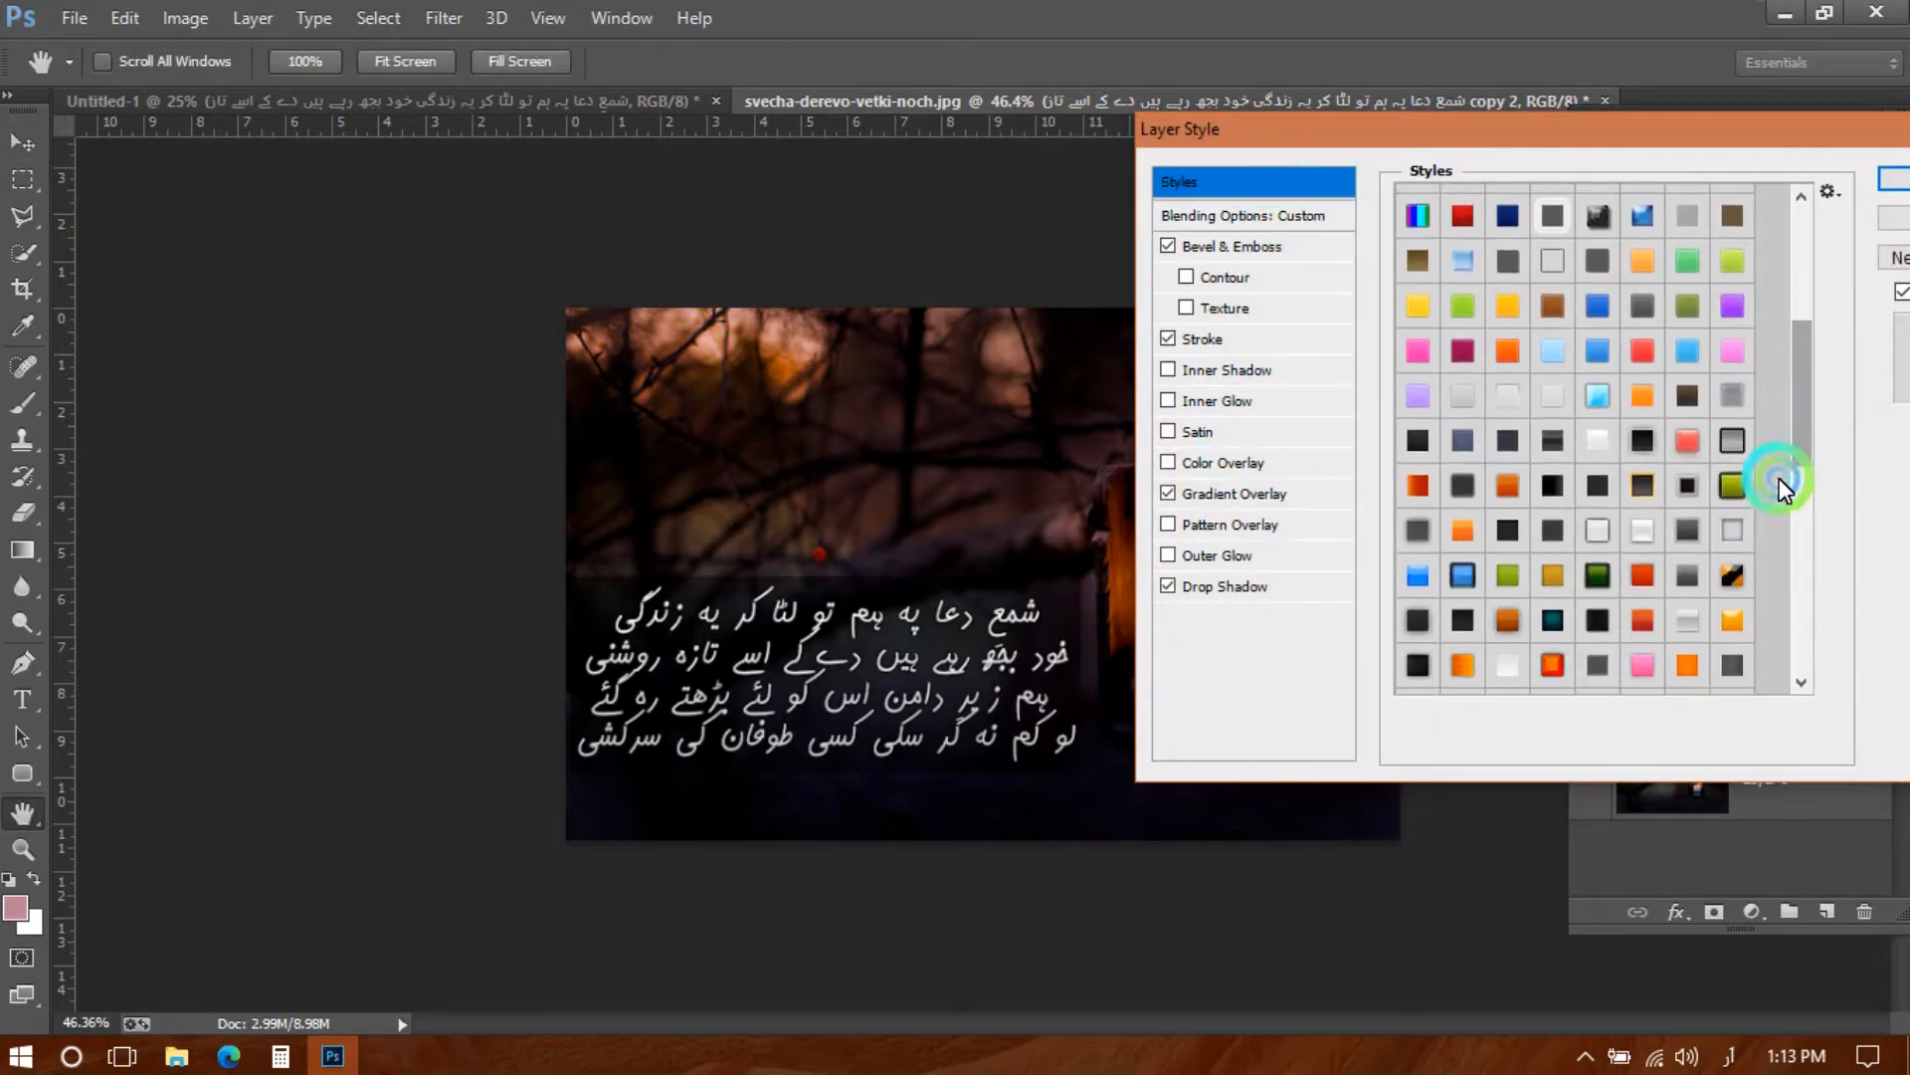
left_click(1594, 528)
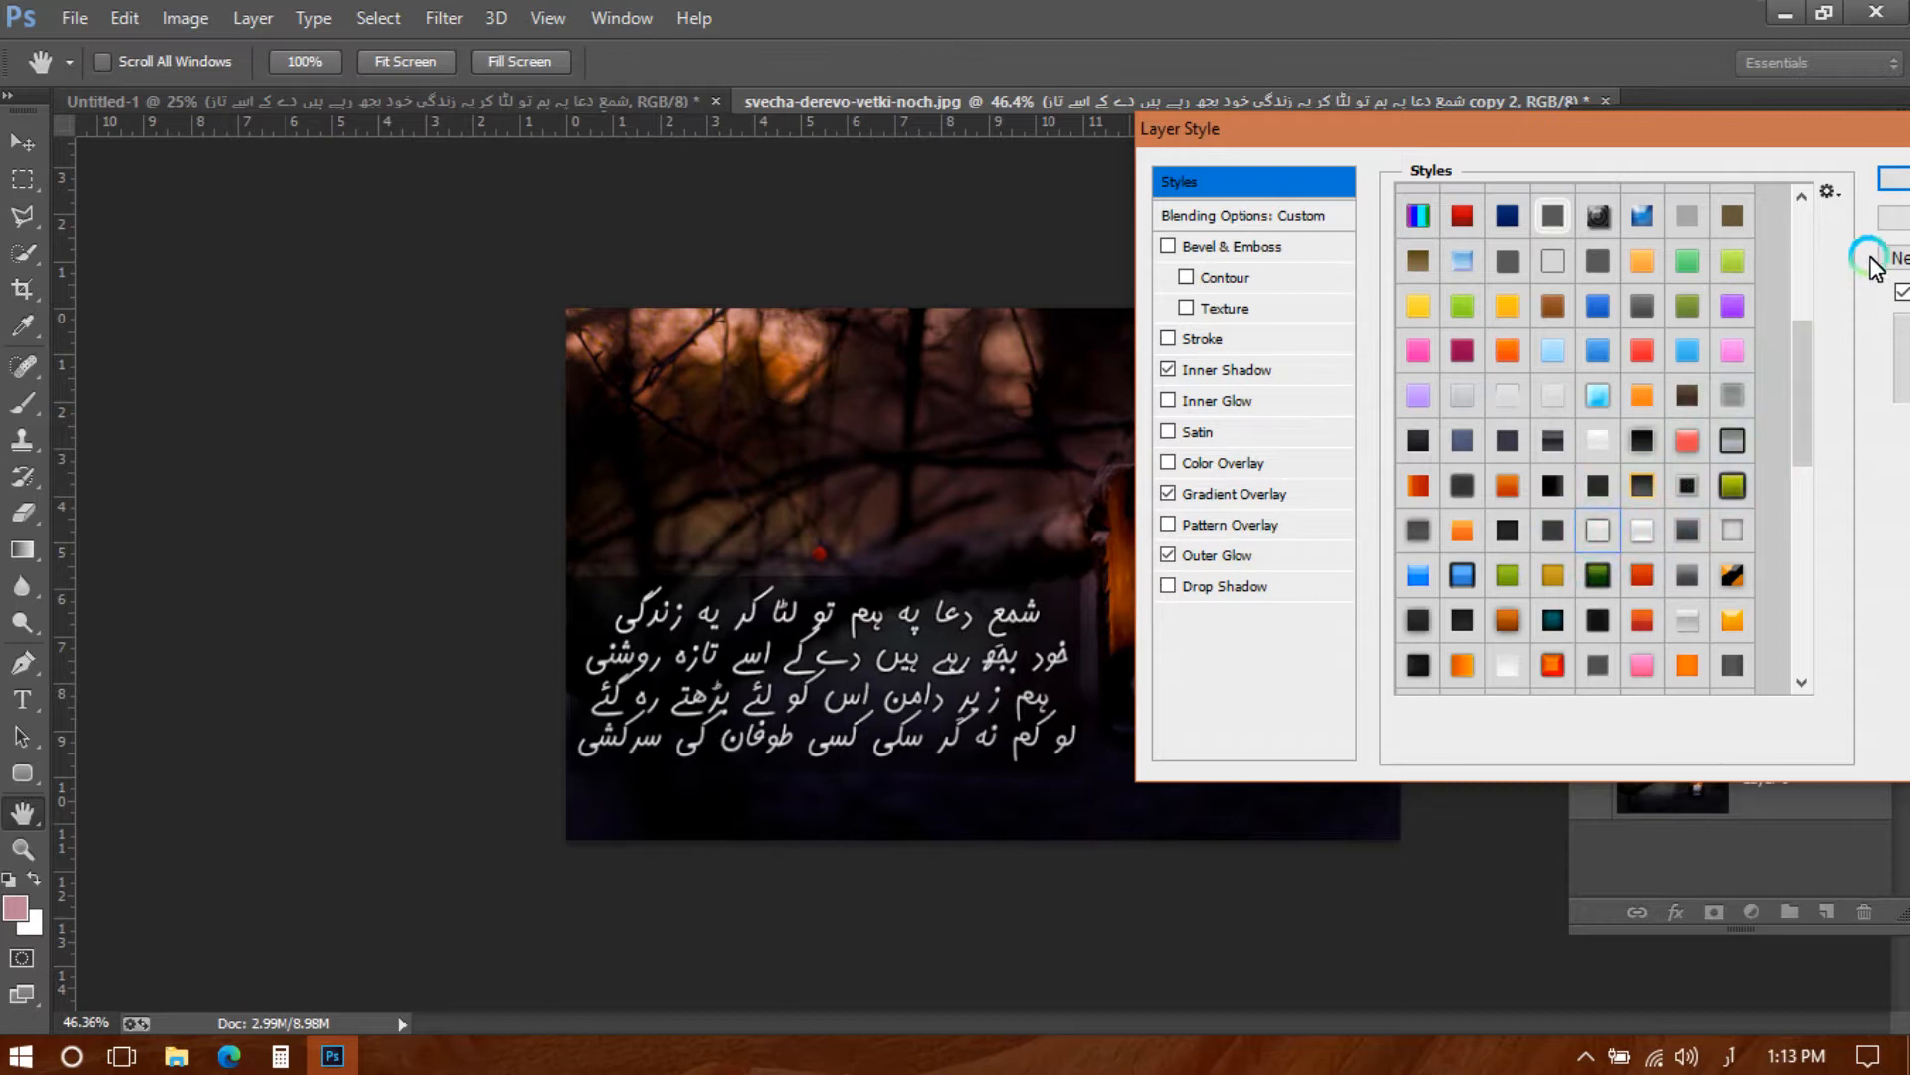
left_click(1891, 182)
Open the preset styles for the middle verse text copy and try white and orange presets on it
left_click(1807, 409)
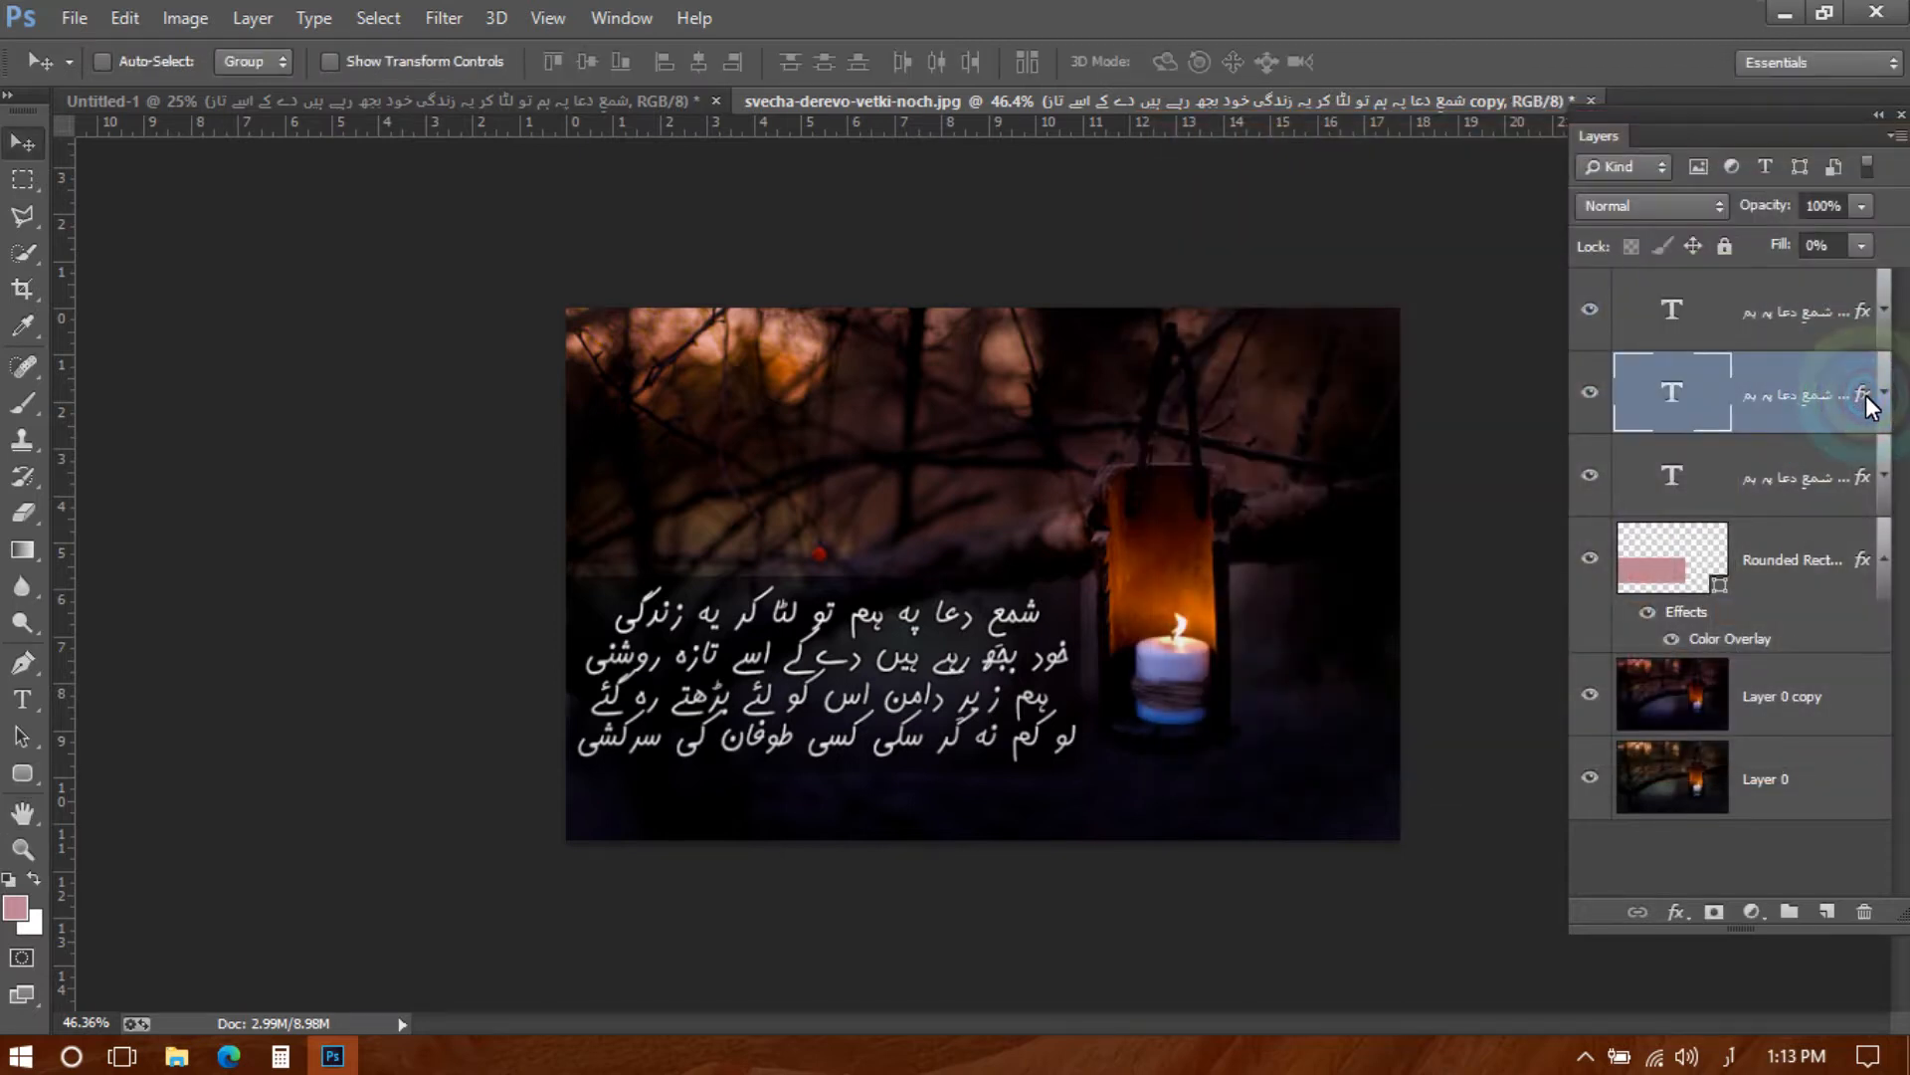
double_click(1818, 398)
left_click(1275, 189)
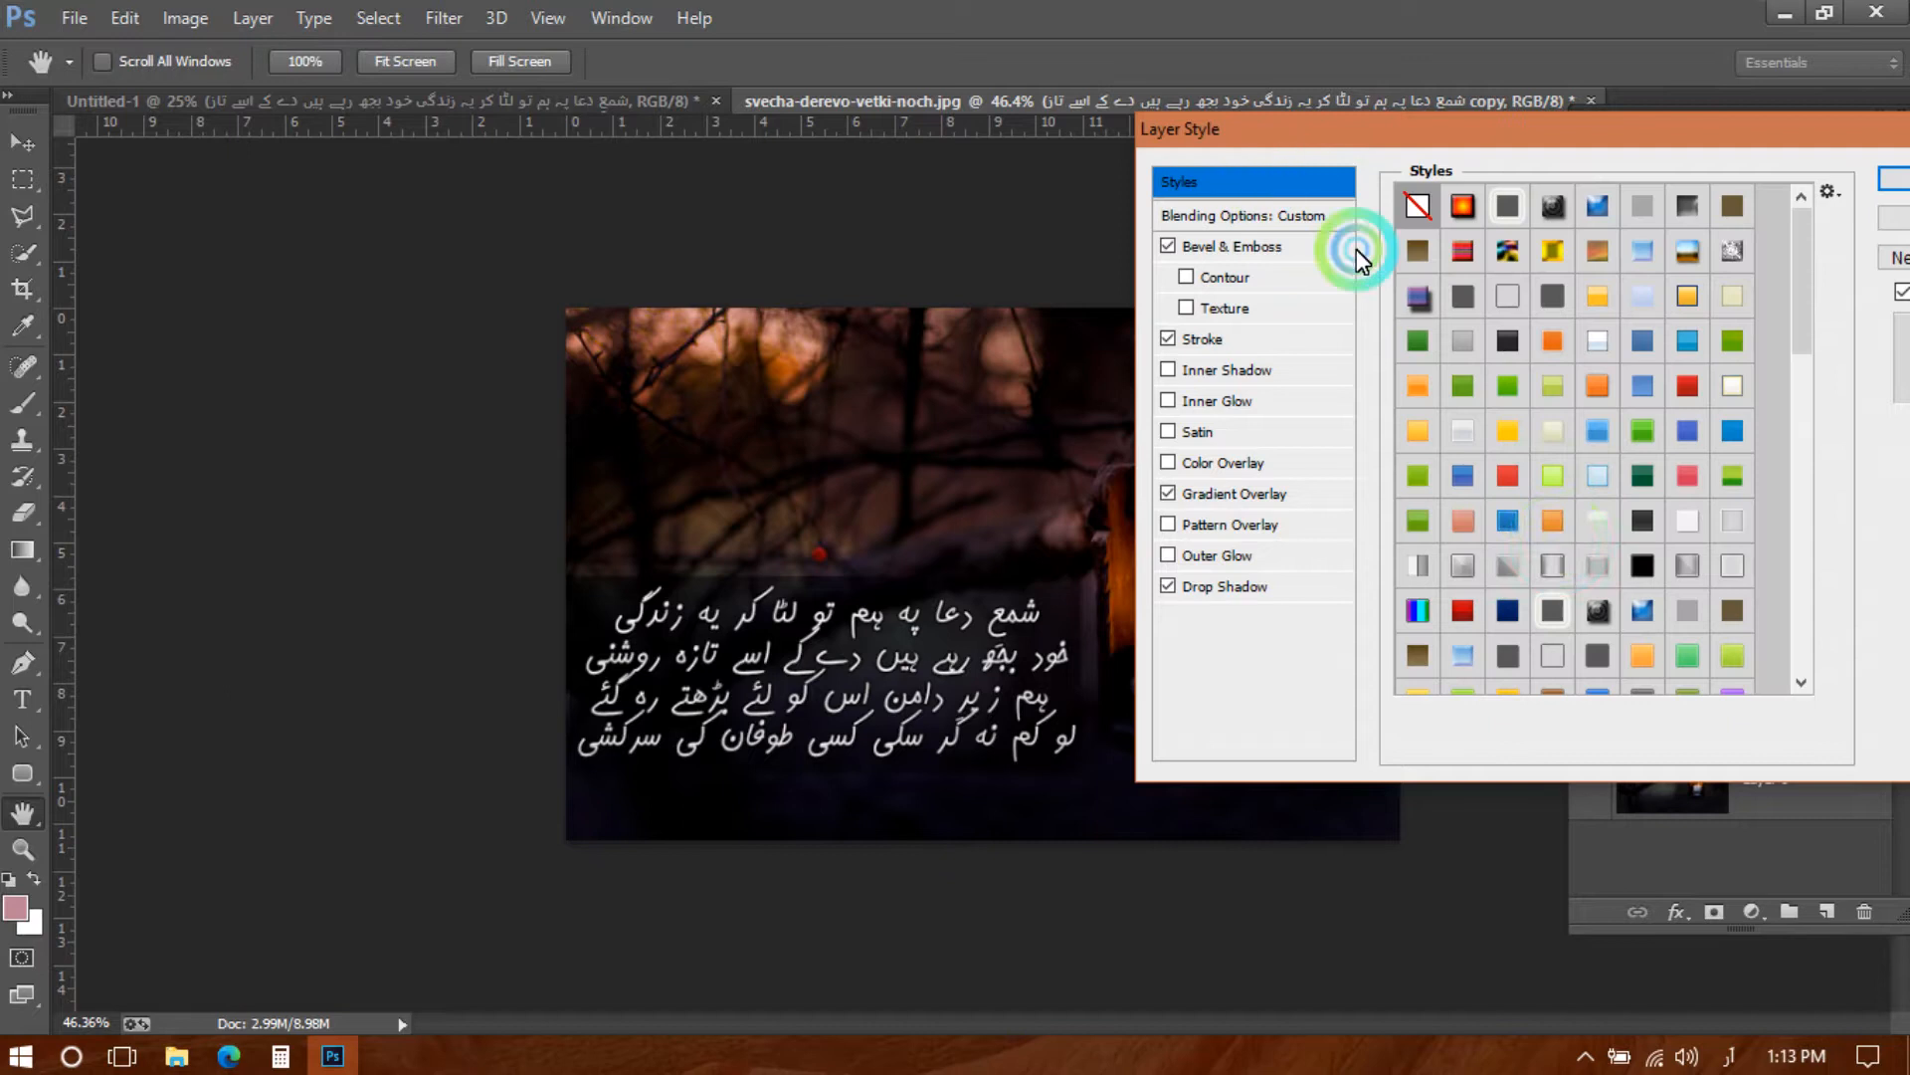
left_click(1741, 337)
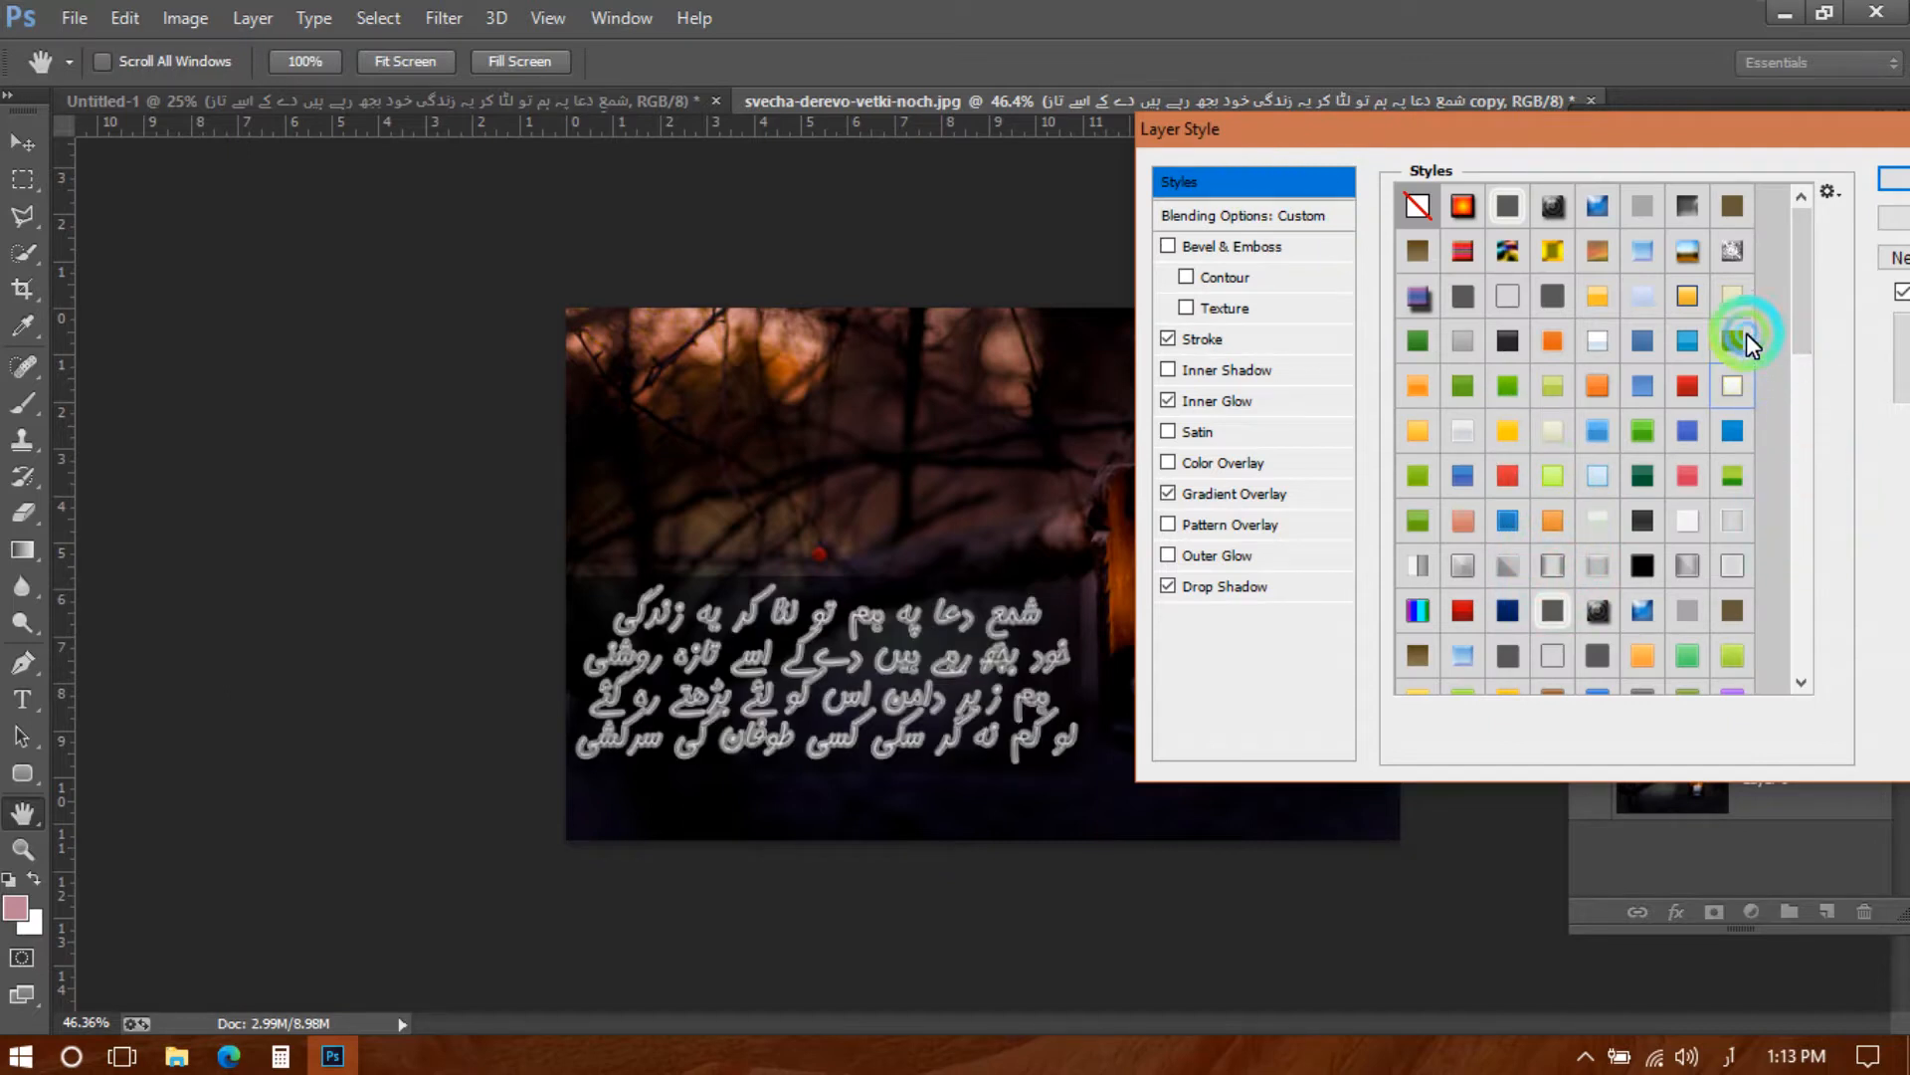
left_click(1625, 392)
left_click(1602, 386)
left_click(1588, 534)
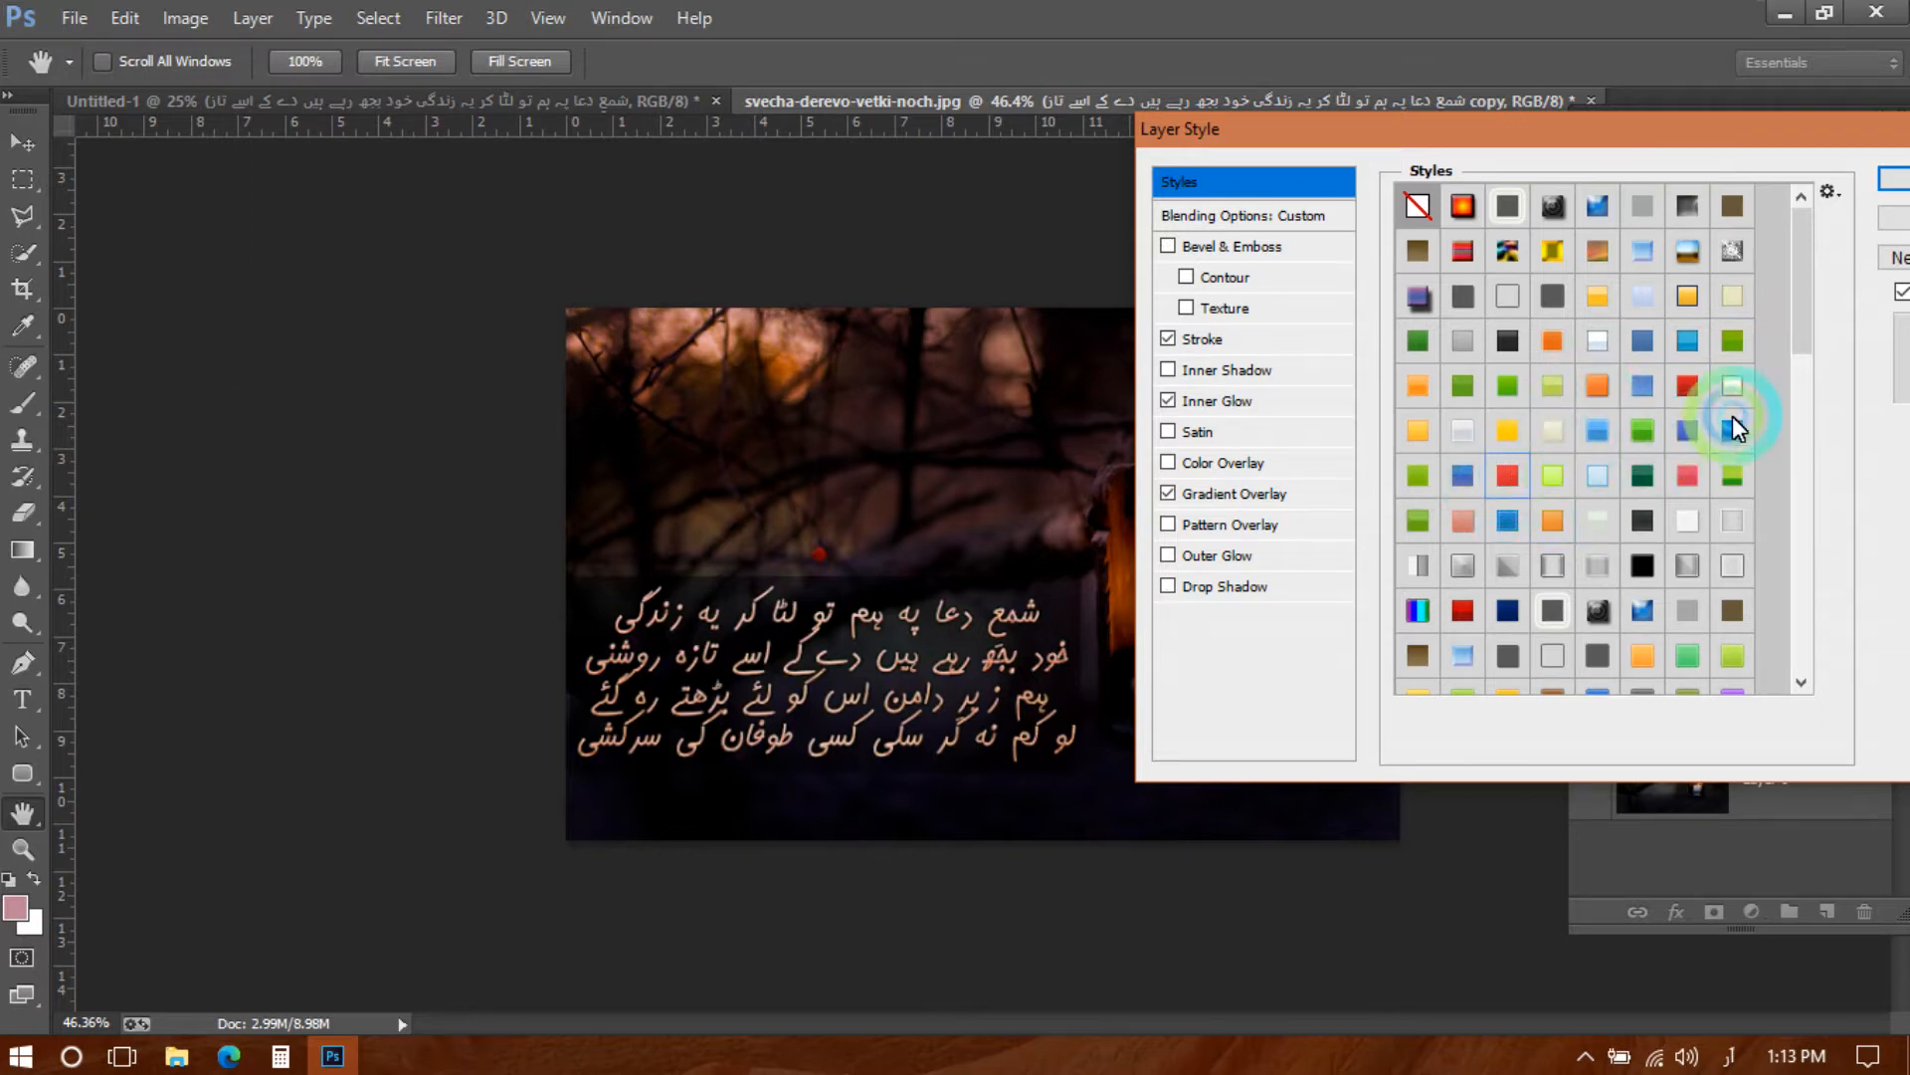
Try red, orange and white preset styles from further down the style list on the middle verse text copy
left_click_drag(1799, 336, 1807, 468)
left_click(1652, 468)
left_click(1645, 503)
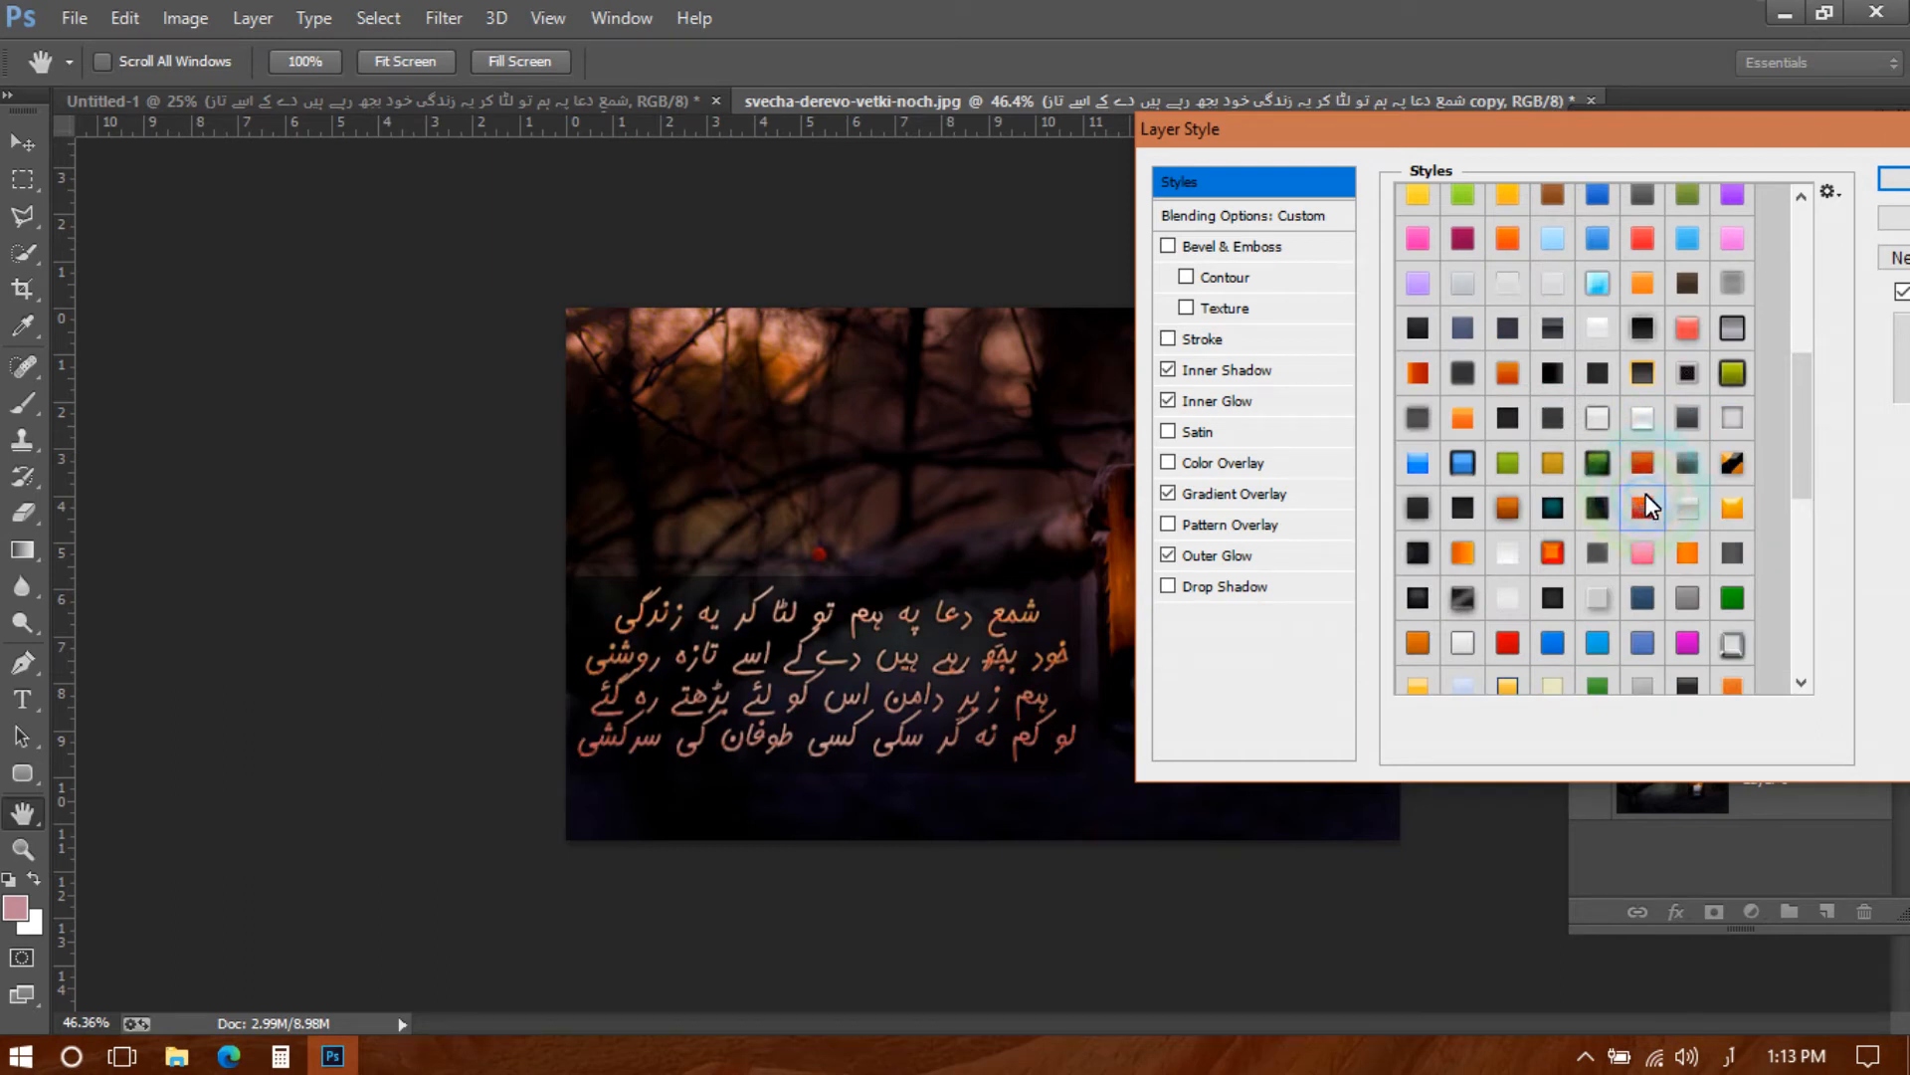
left_click(1663, 460)
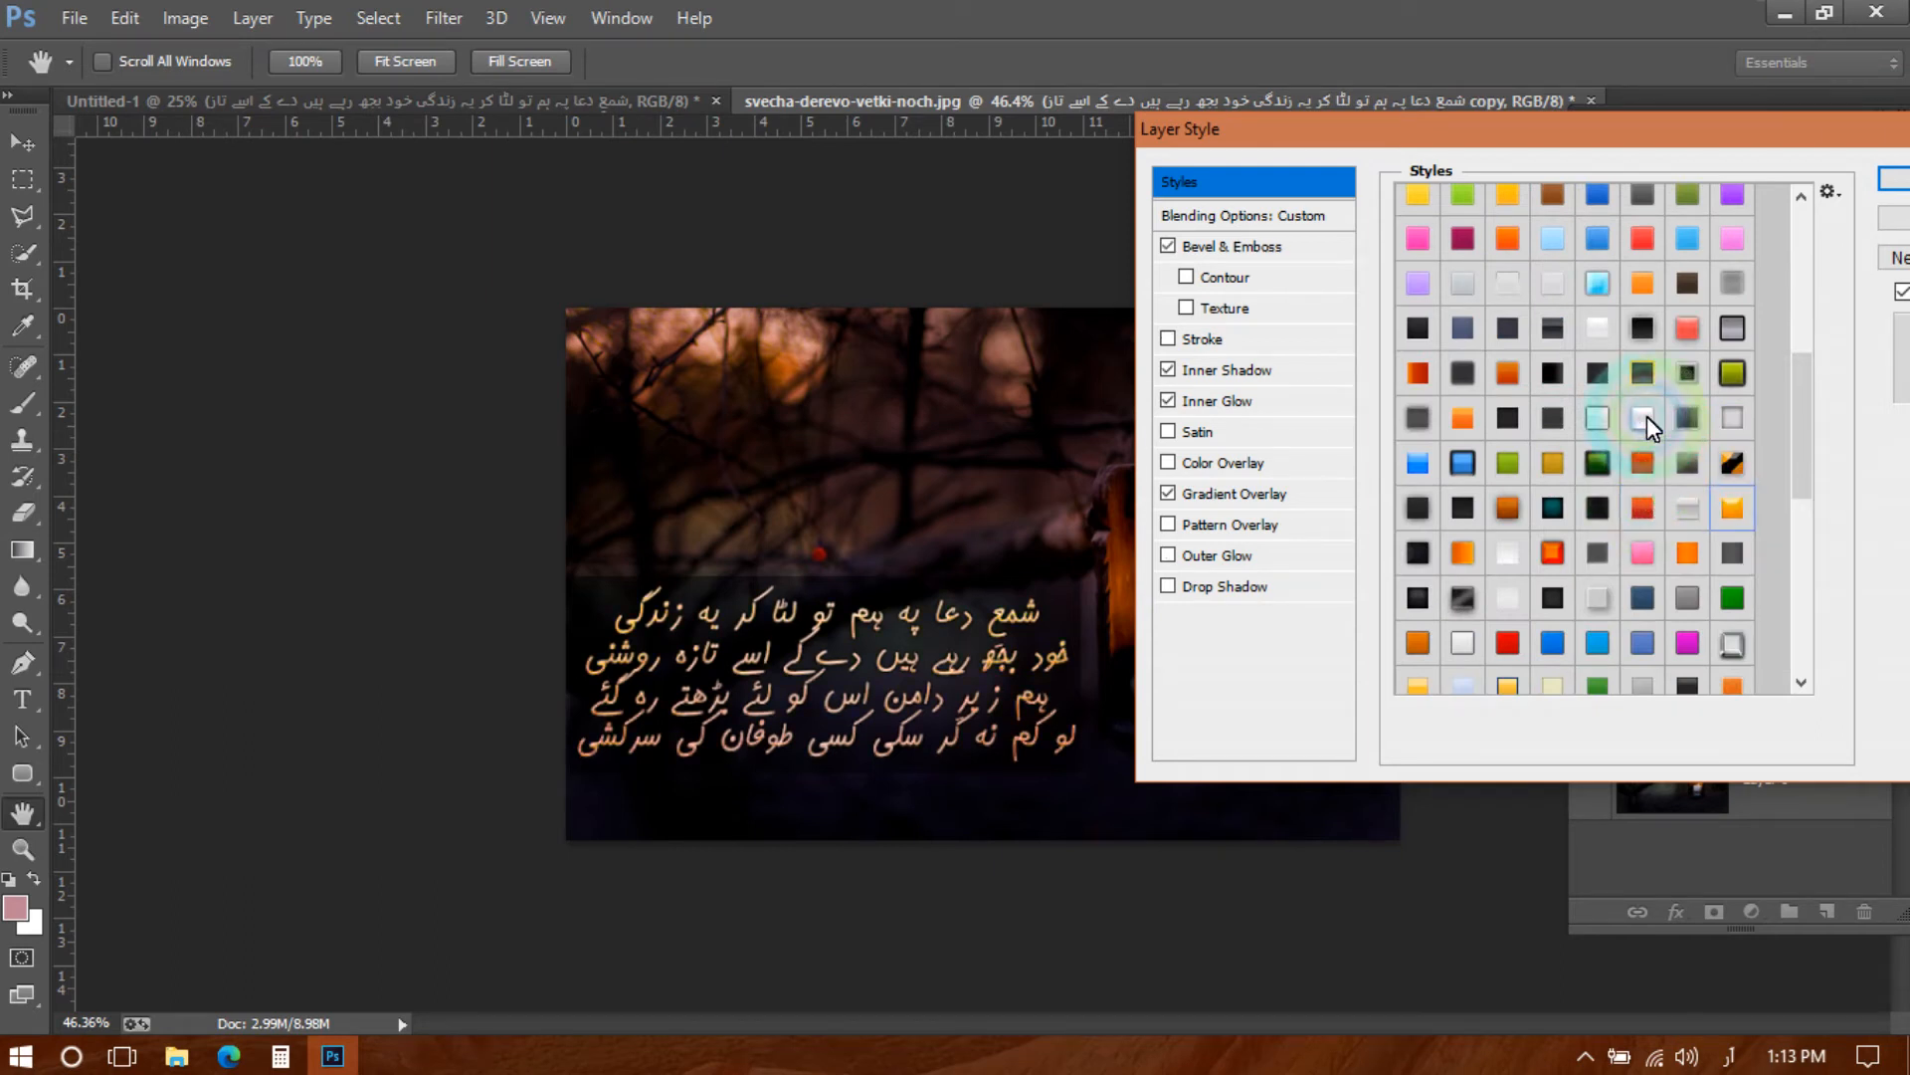
left_click(1646, 416)
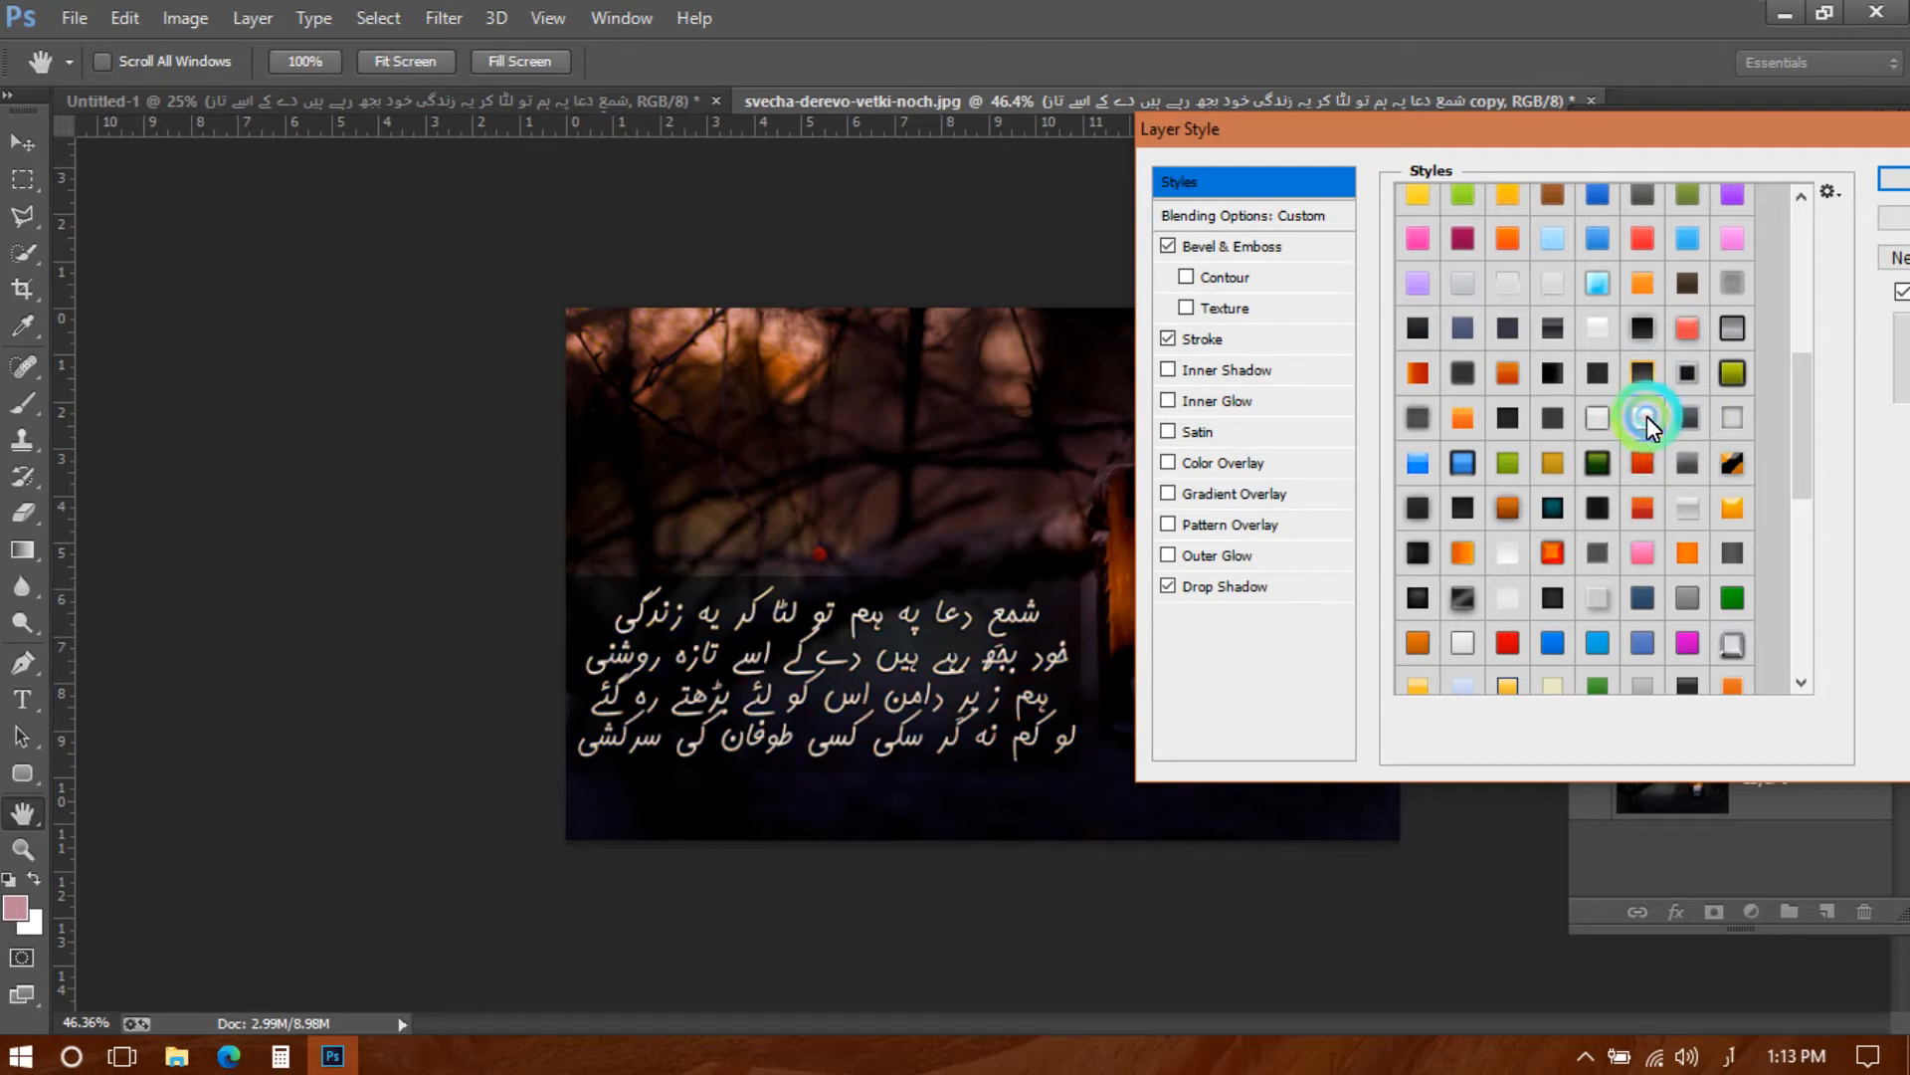
Apply the light blue preset style with Bevel & Emboss, Inner Glow, Satin, Gradient Overlay and Outer Glow to the middle verse text copy
left_click(1463, 642)
left_click(1643, 418)
left_click(1617, 331)
left_click(1596, 285)
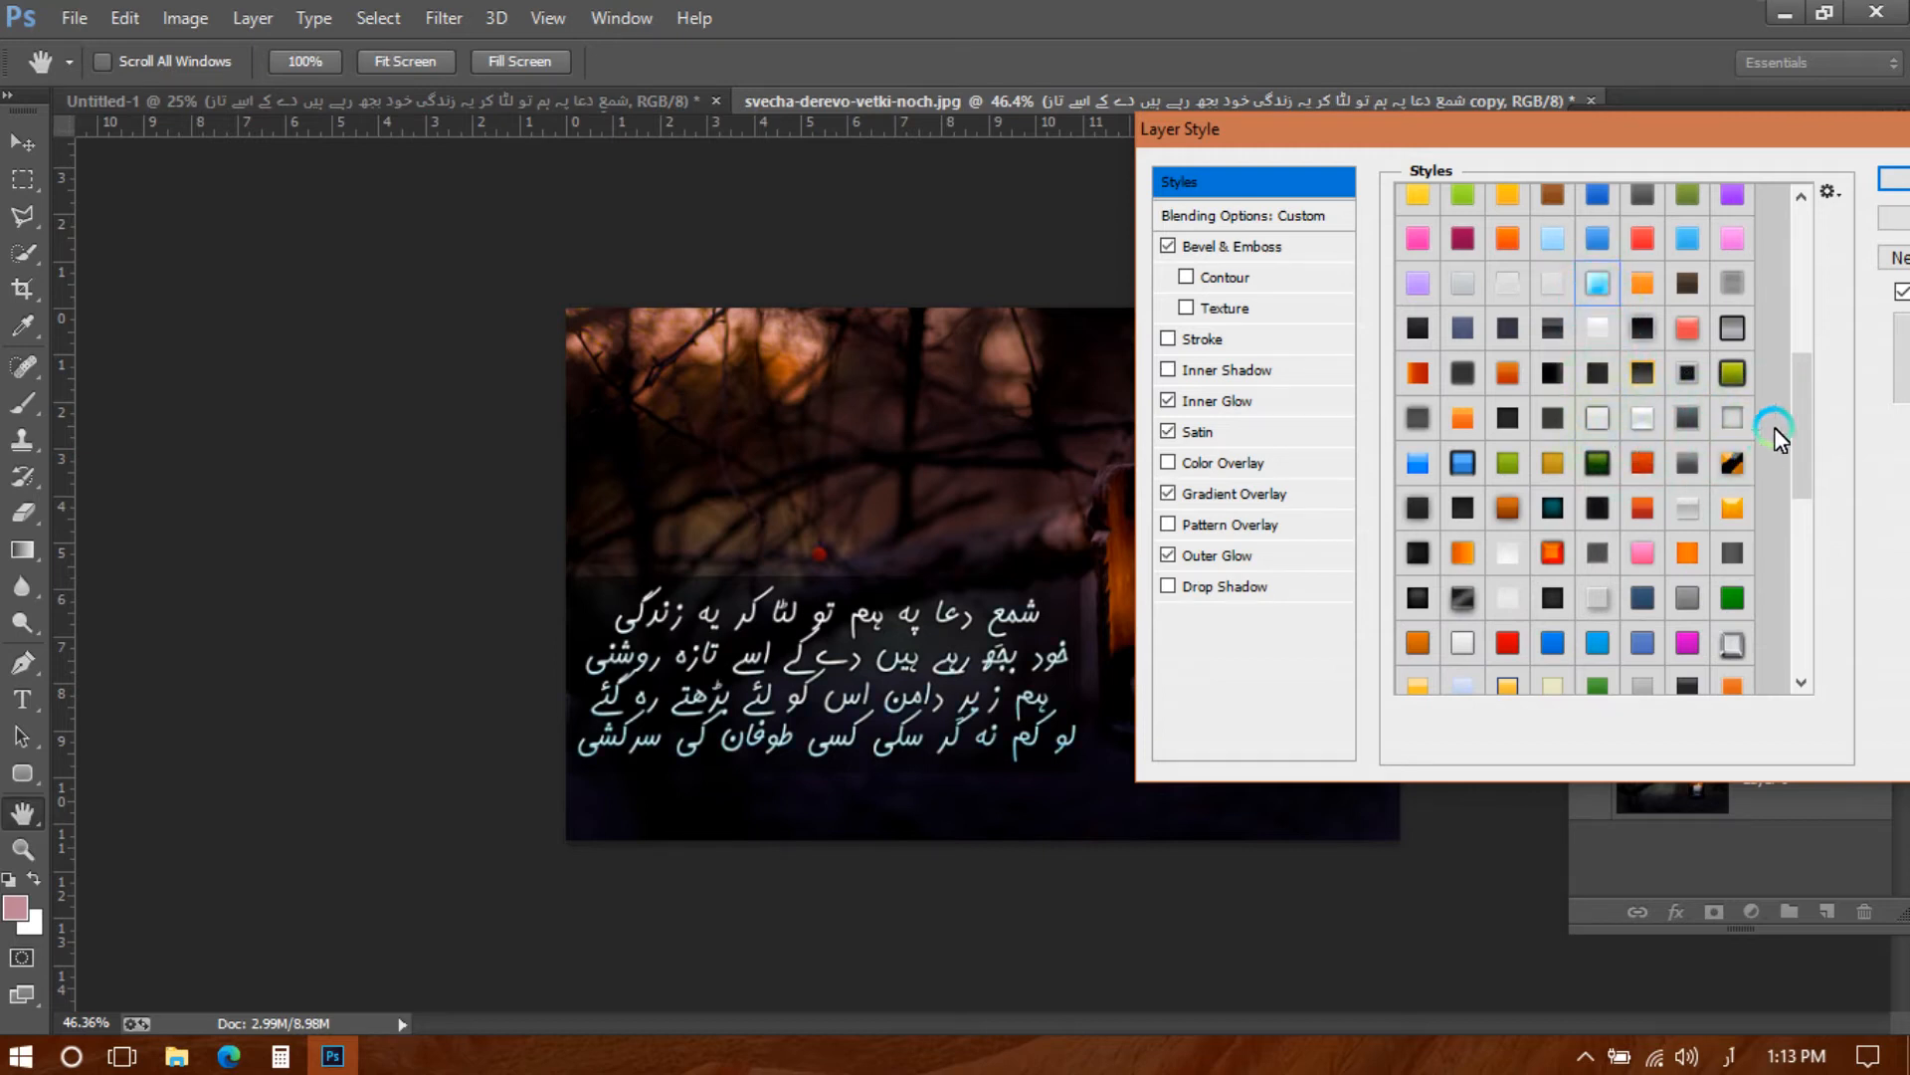
left_click(1875, 181)
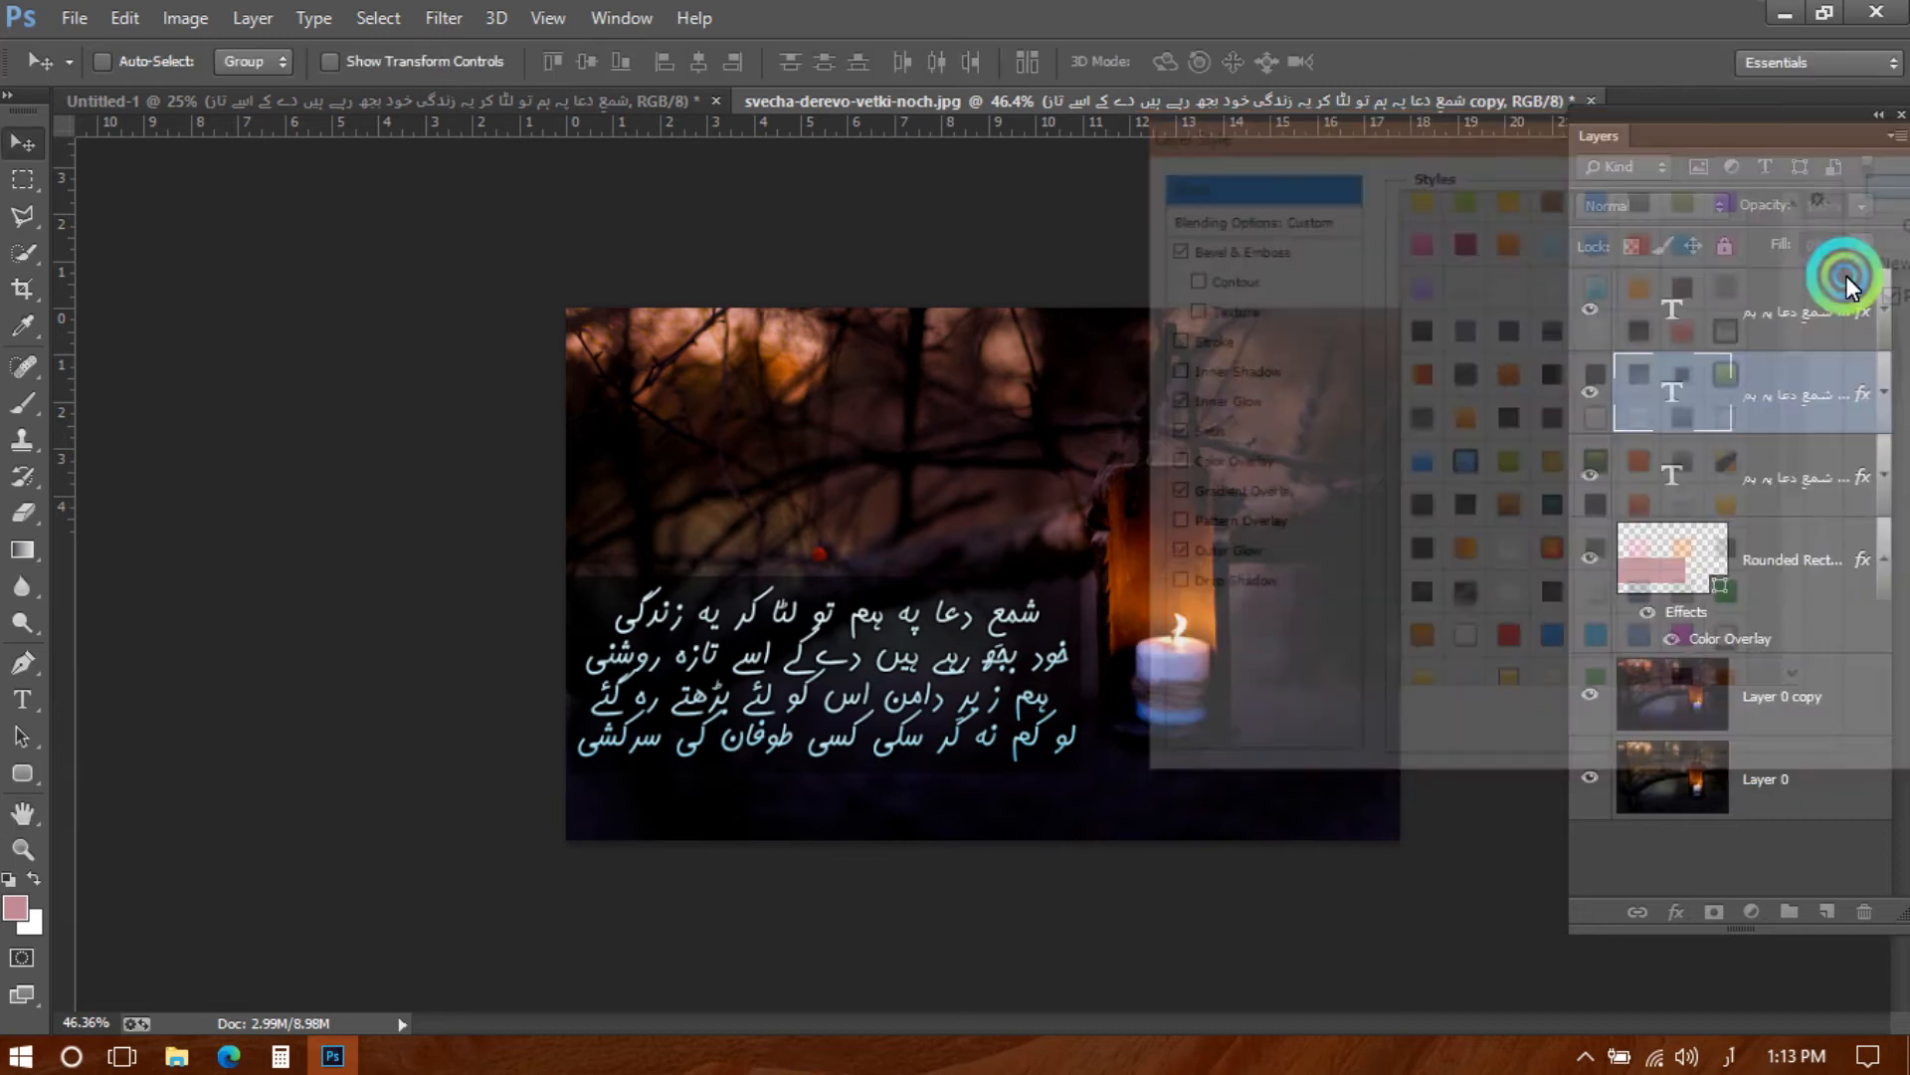
Lower the middle verse text copy's layer opacity to 50%
left_click(1585, 392)
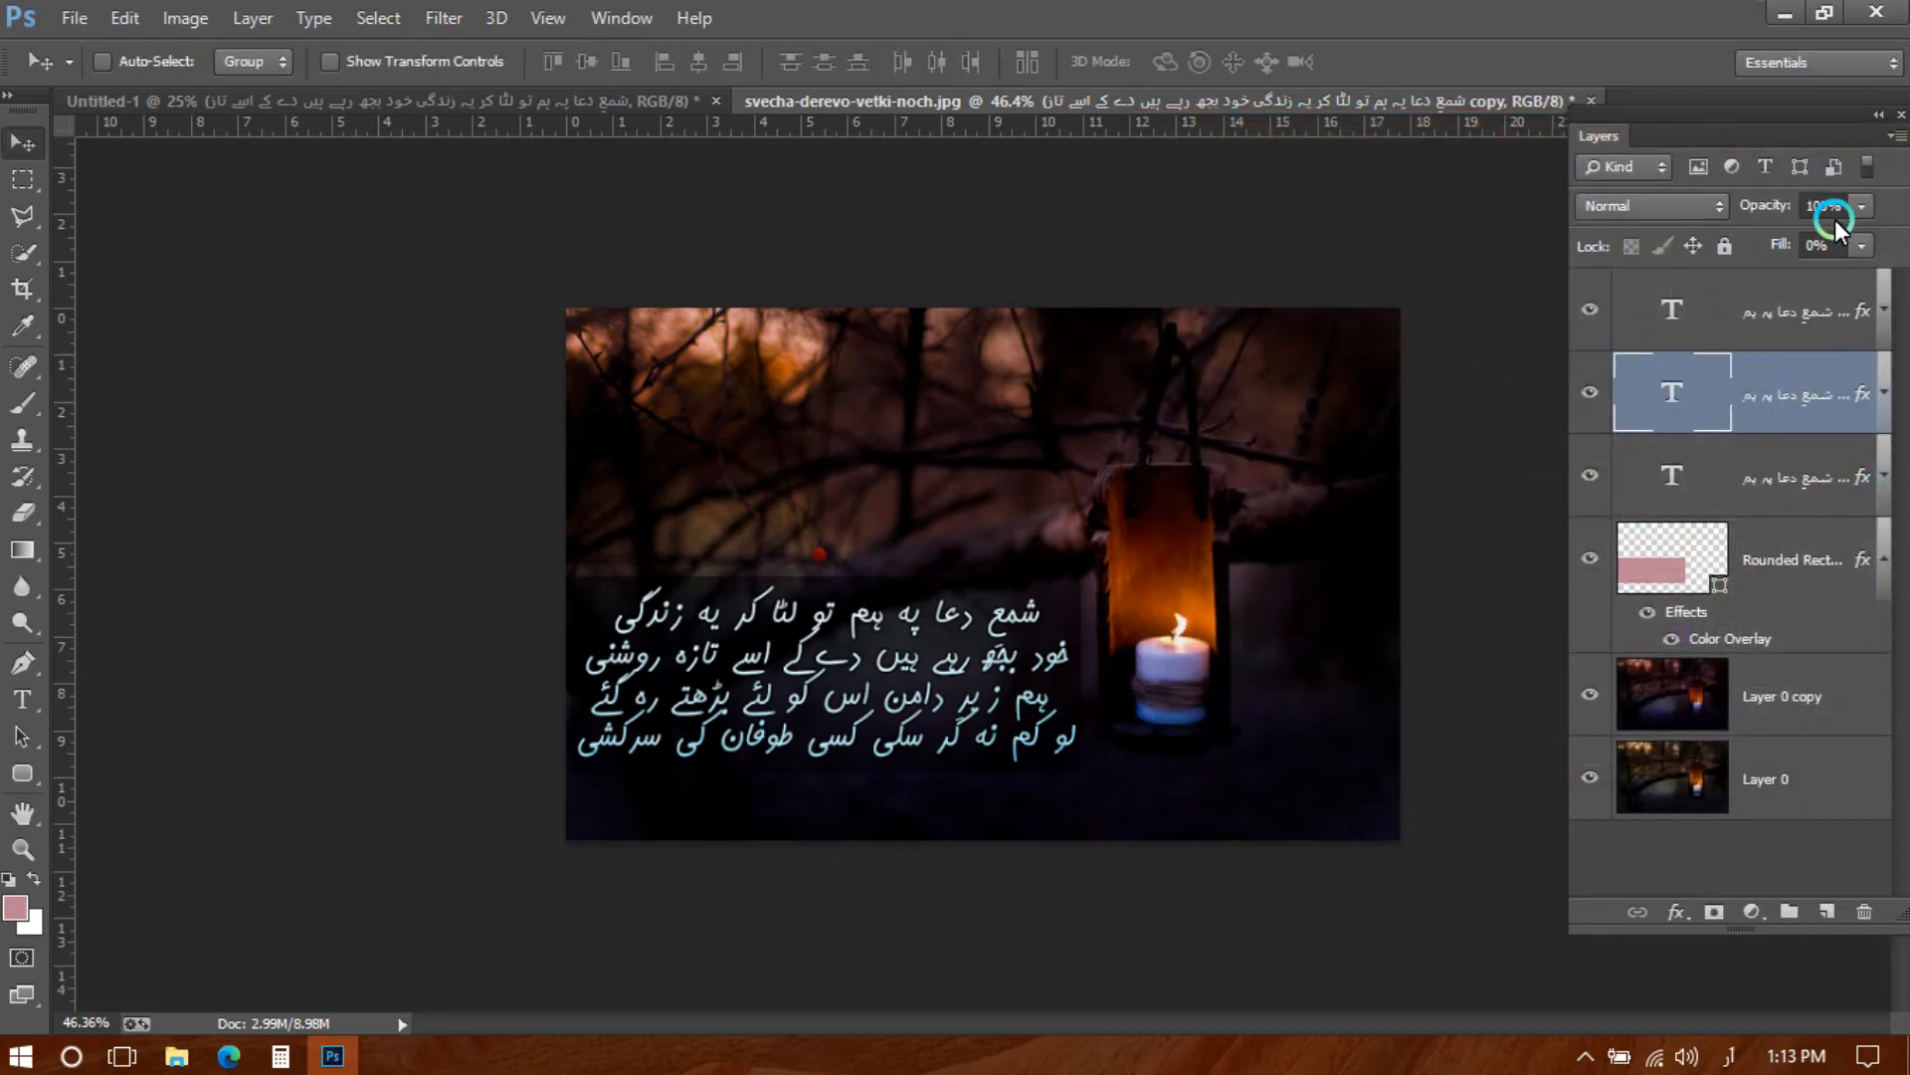
type("50")
left_click(1828, 192)
left_click(1720, 560)
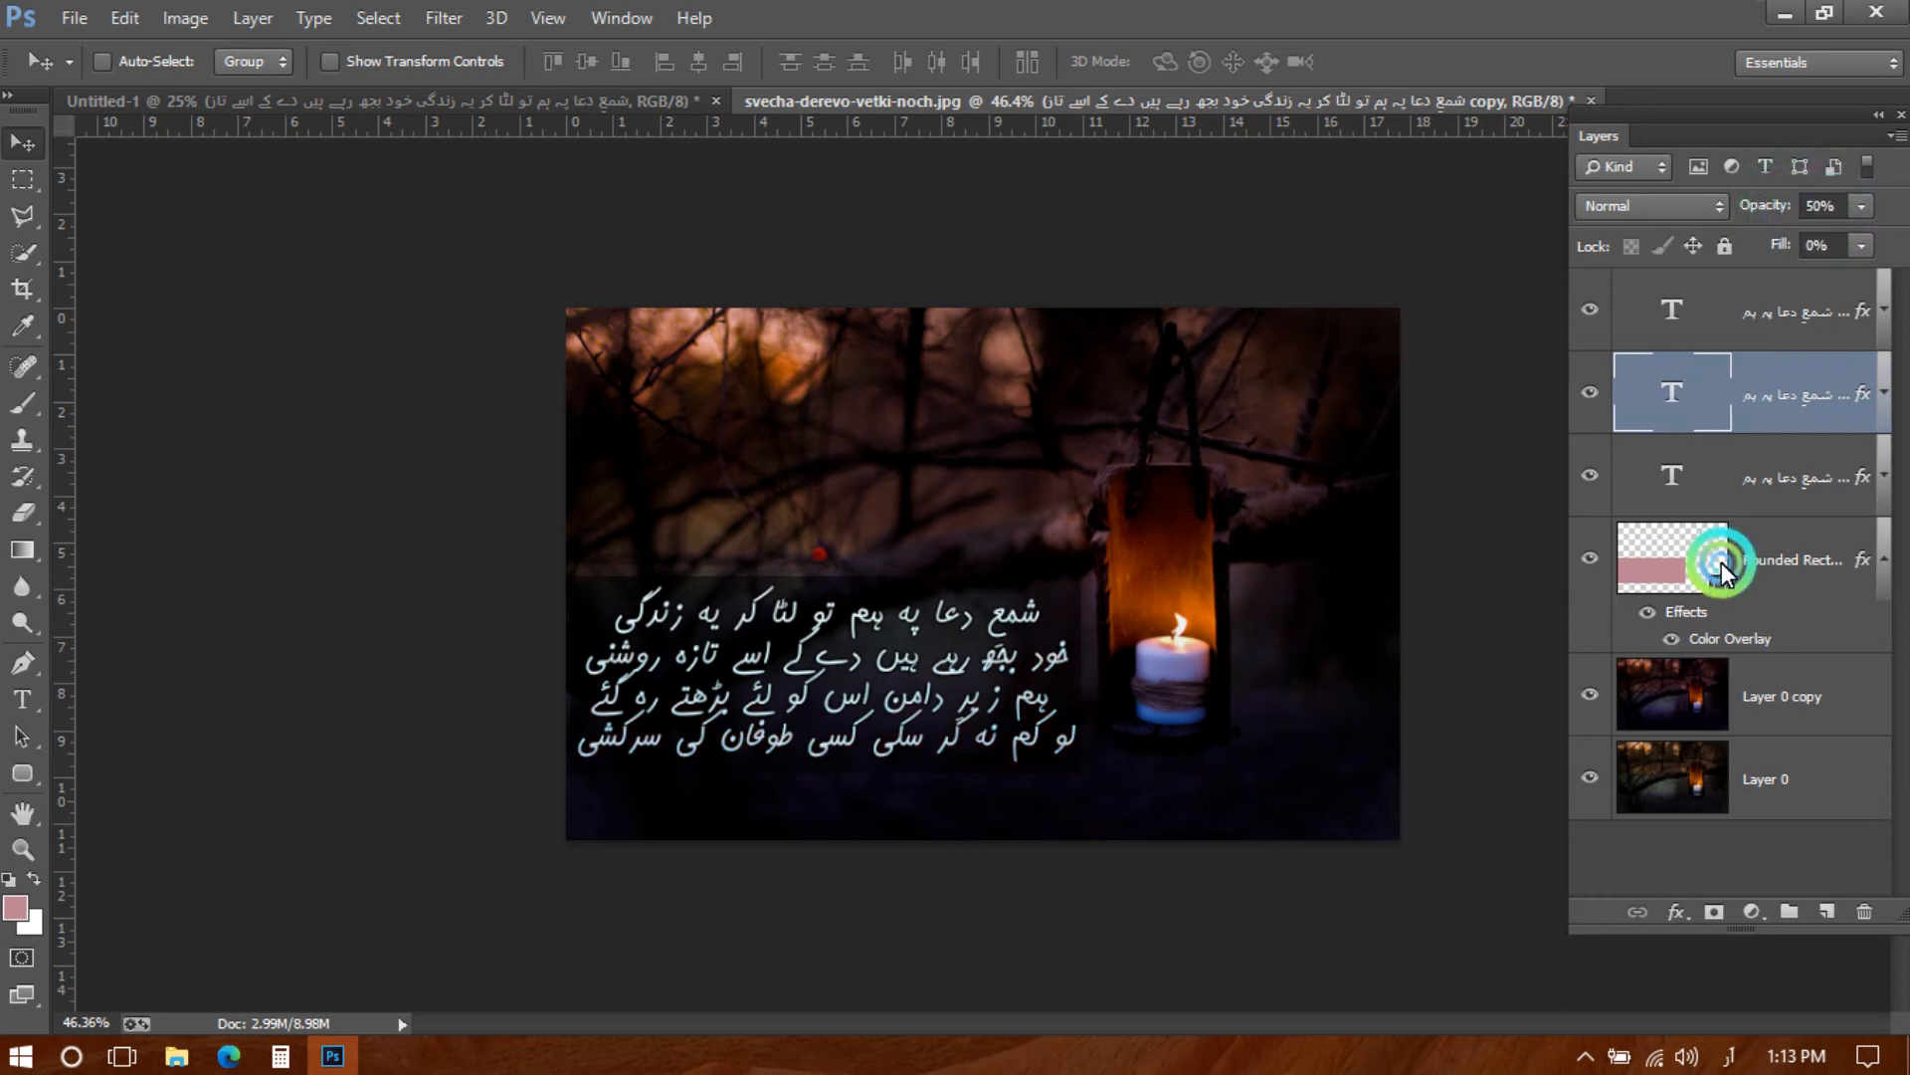